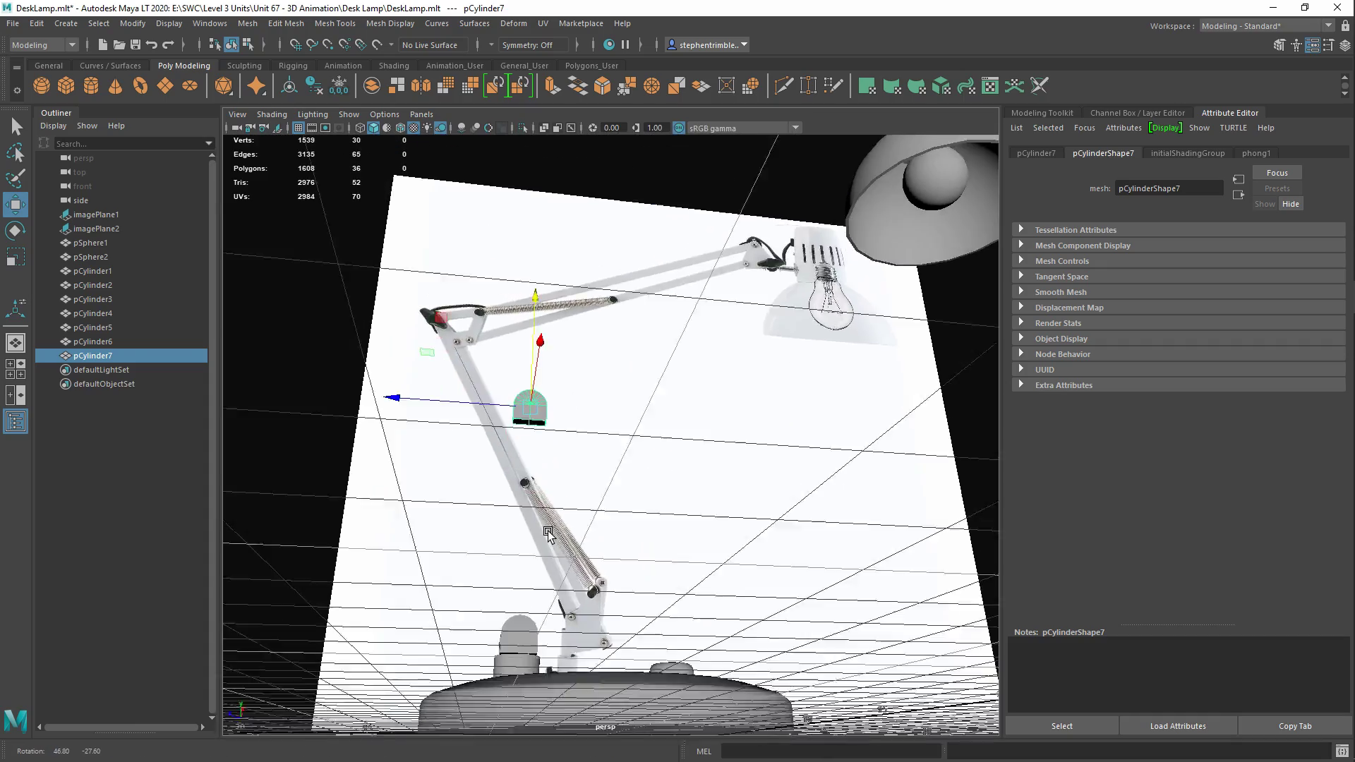
Move the rounded end piece (pCylinder7) straight up, well above the lamp base
right_click_drag(623, 644, 557, 507, "alt")
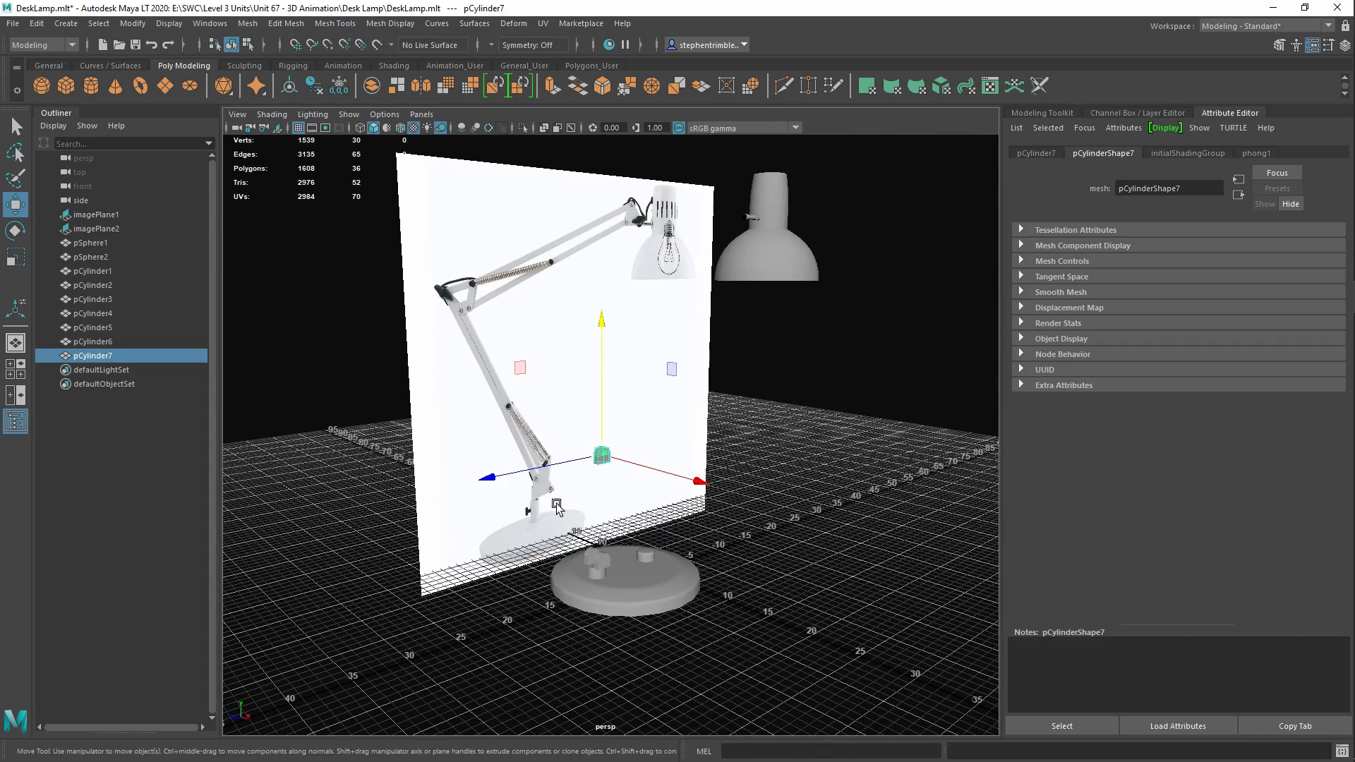
left_click_drag(604, 355, 604, 225)
right_click_drag(603, 235, 570, 383, "alt")
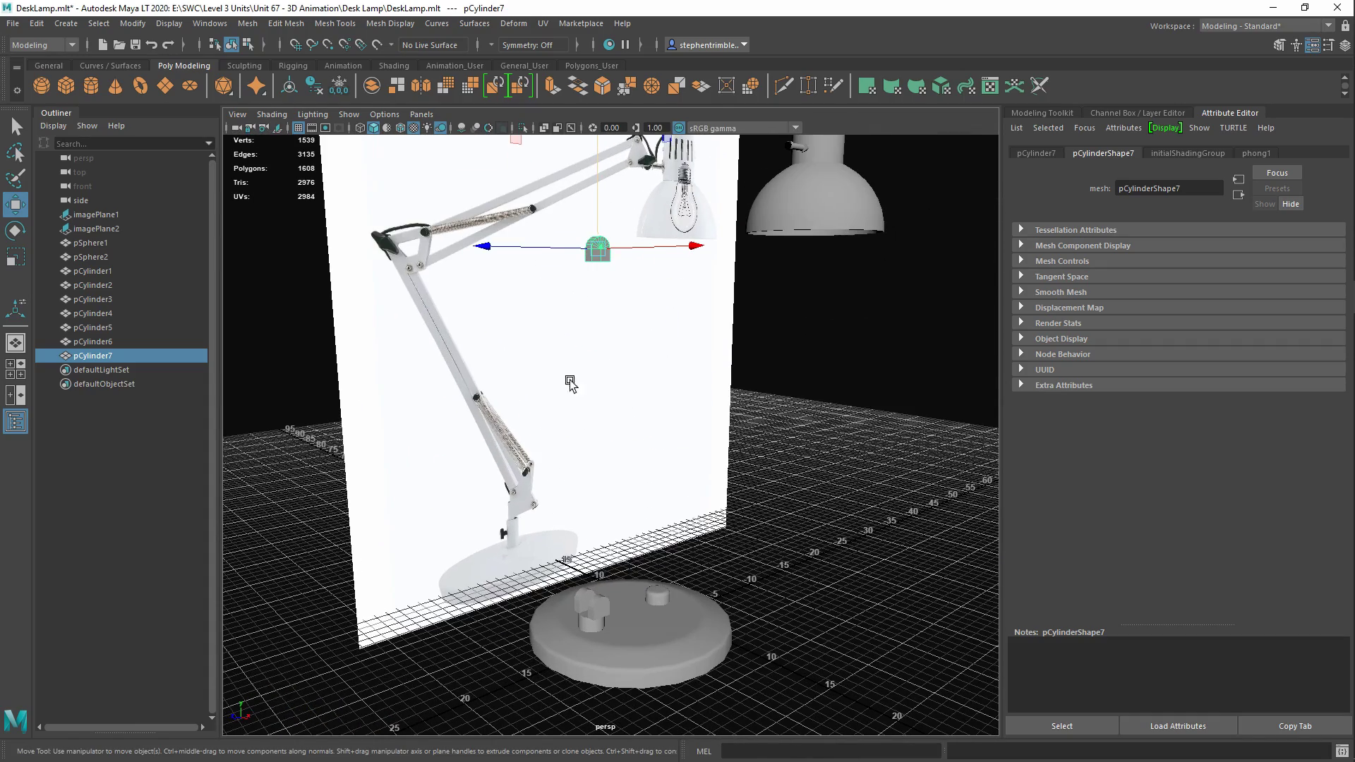
left_click_drag(575, 345, 577, 427, "alt")
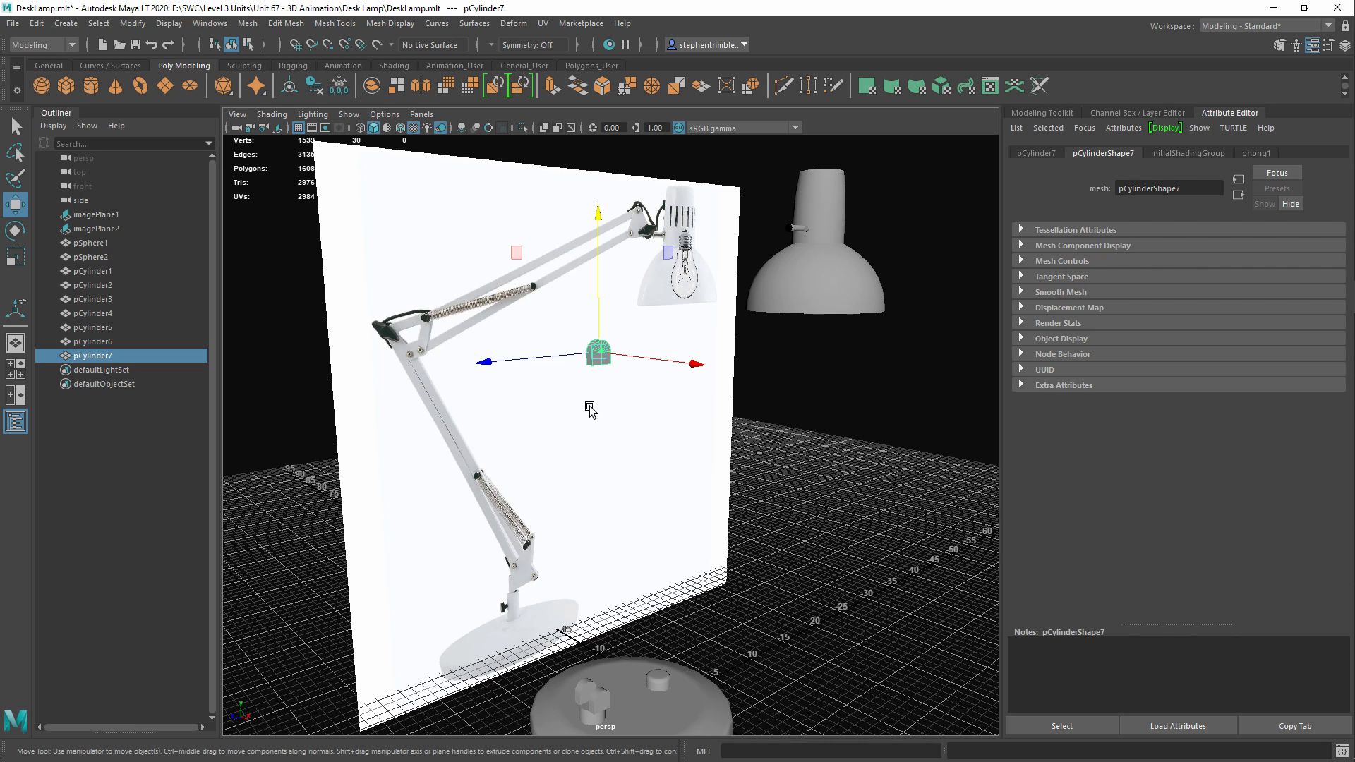
left_click_drag(517, 494, 517, 508, "alt")
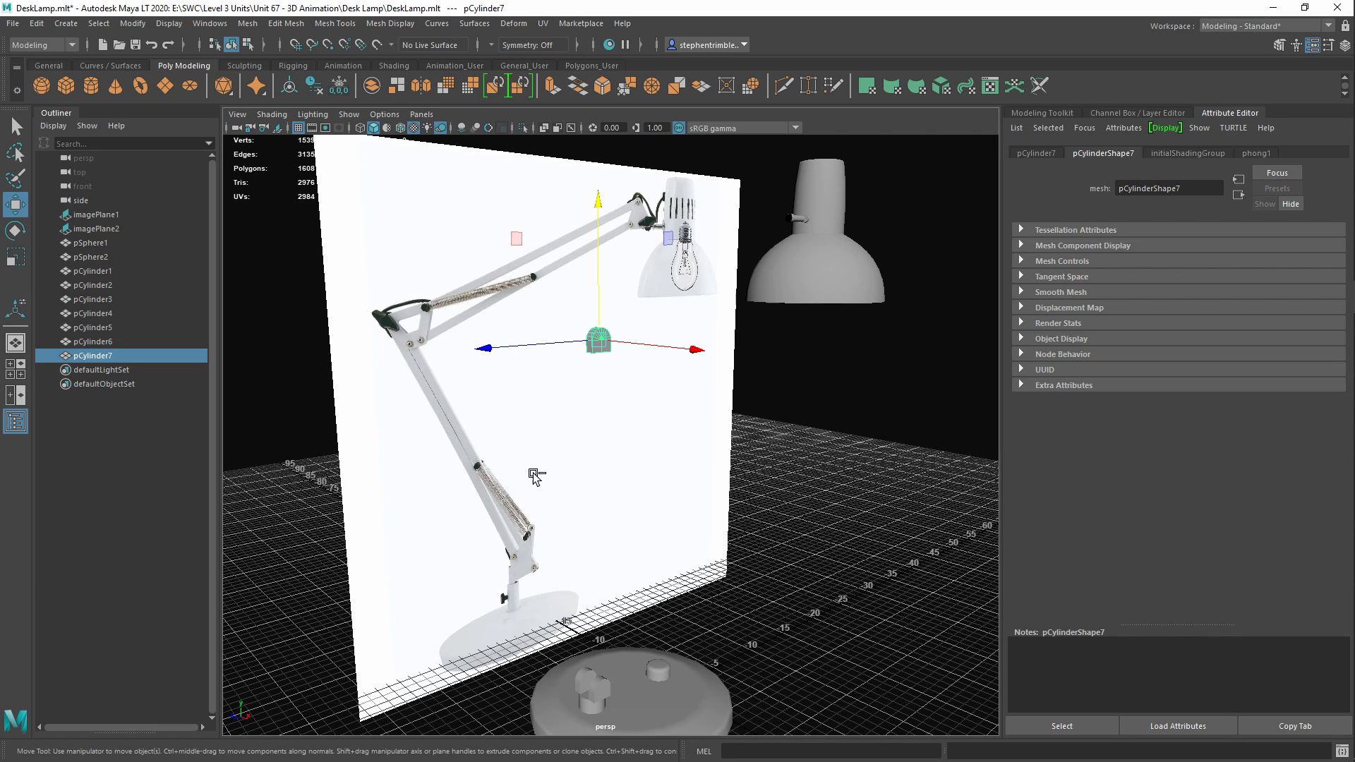
Duplicate the rounded end piece directly below the original and rotate the copy upside down so their open ends face each other
left_click_drag(606, 209, 580, 428, "shift")
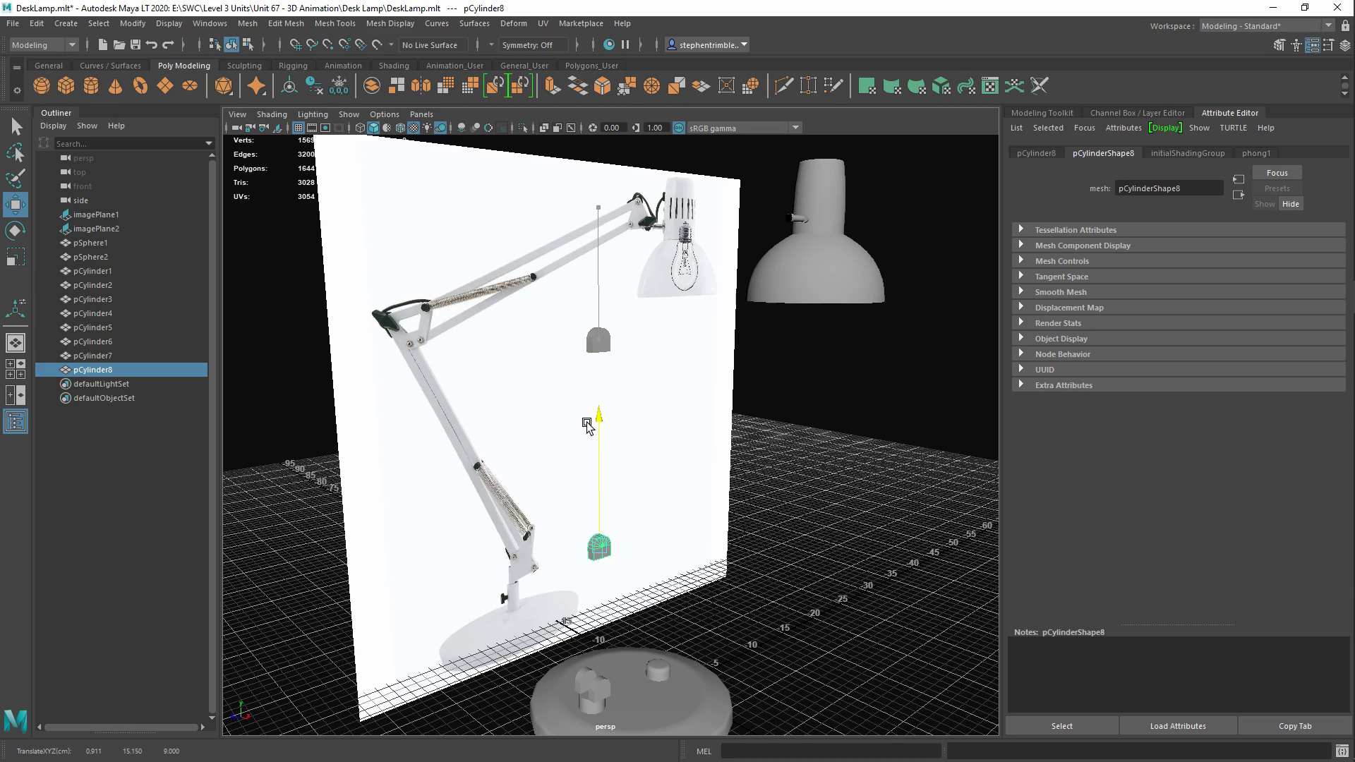
left_click_drag(595, 553, 666, 564, "alt")
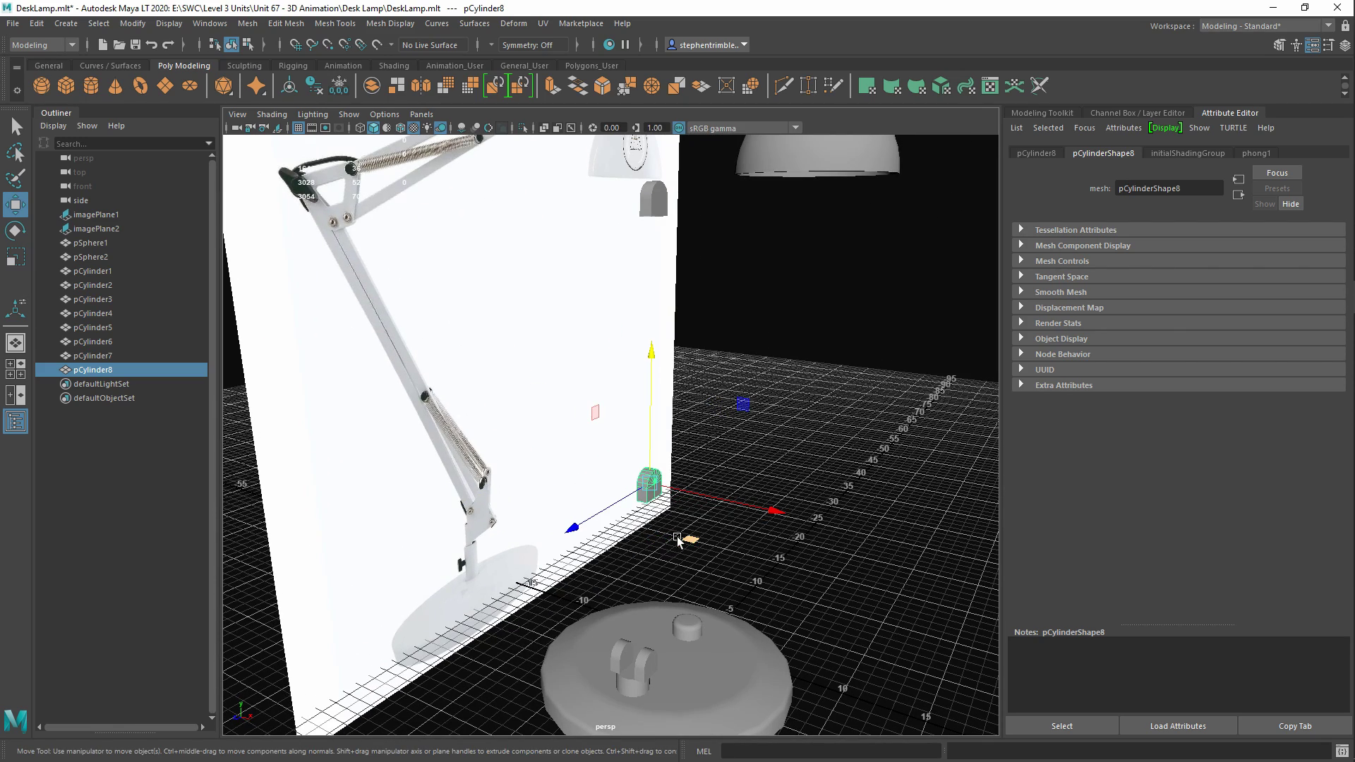
key("e")
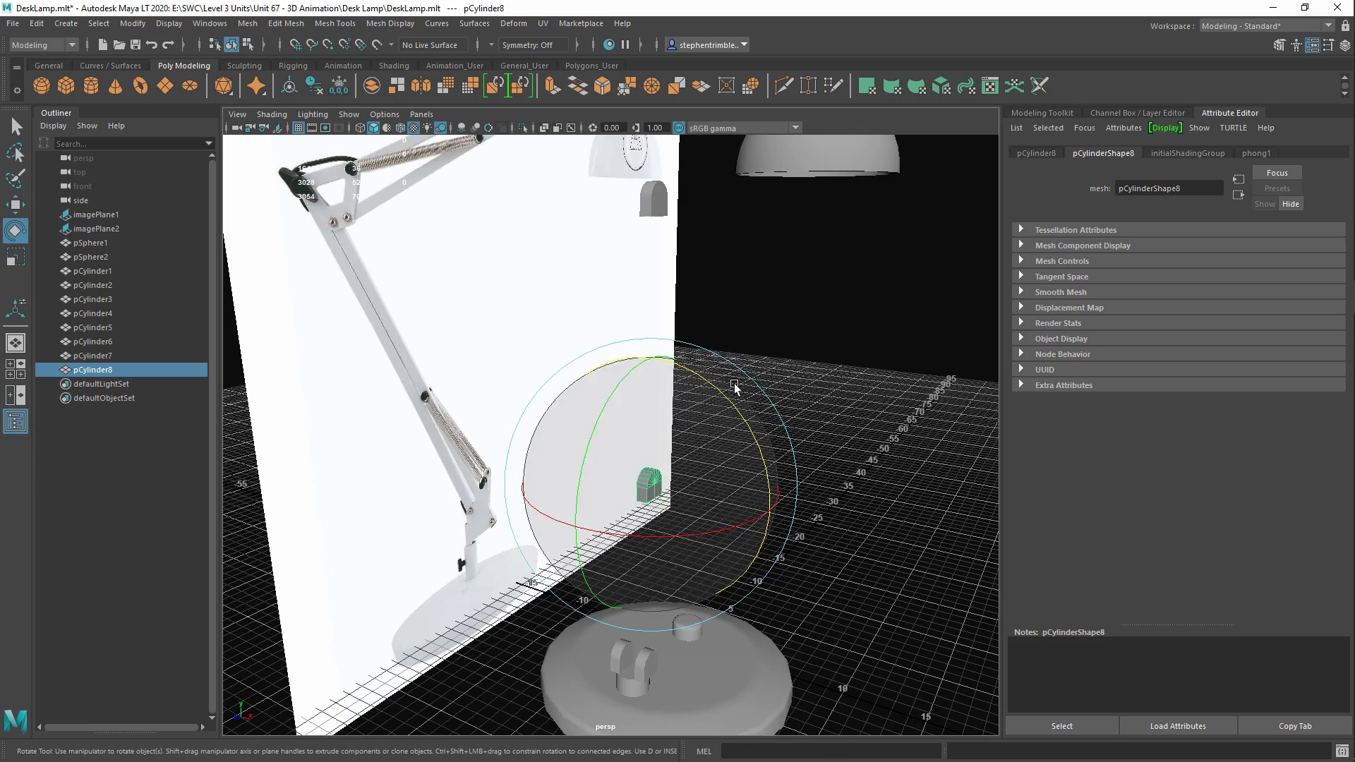
left_click_drag(730, 393, 852, 545)
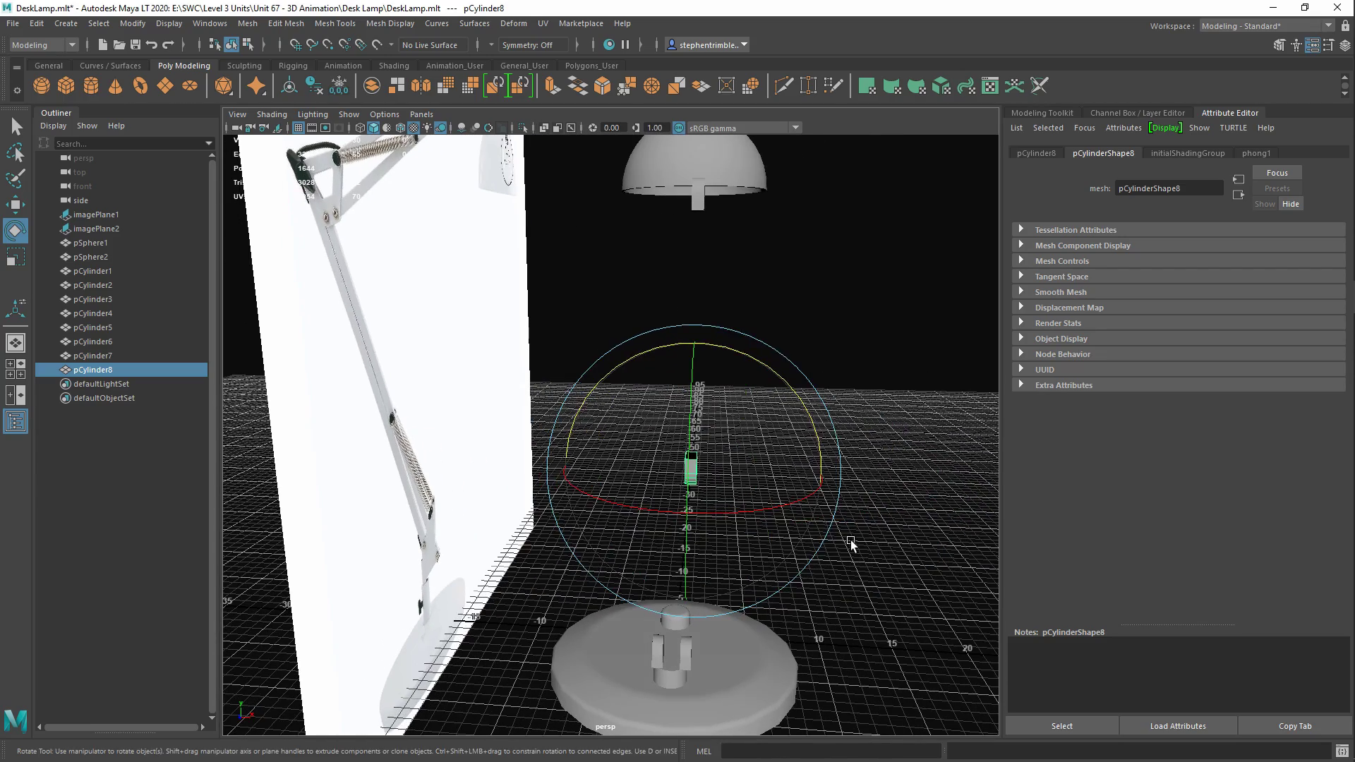
key("w")
left_click_drag(781, 443, 567, 453, "alt")
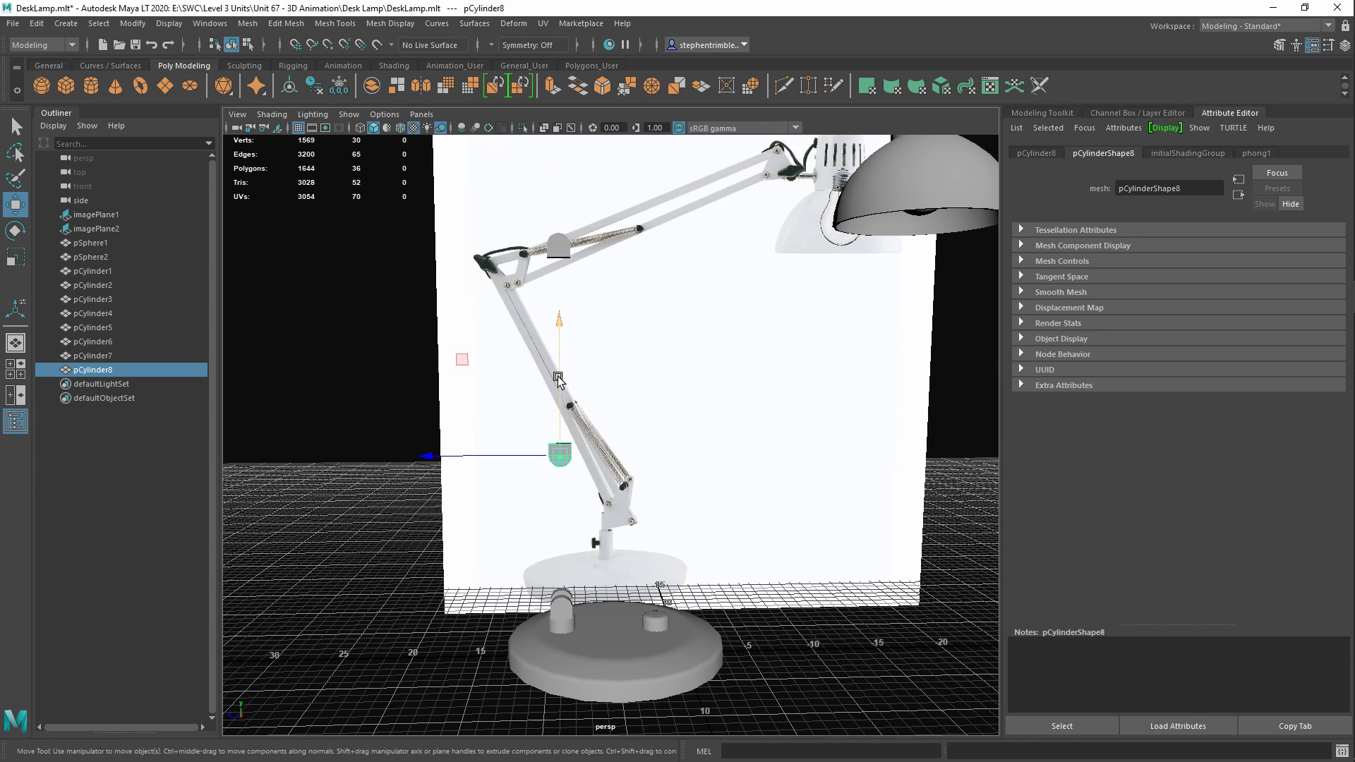
left_click_drag(573, 466, 526, 462, "alt")
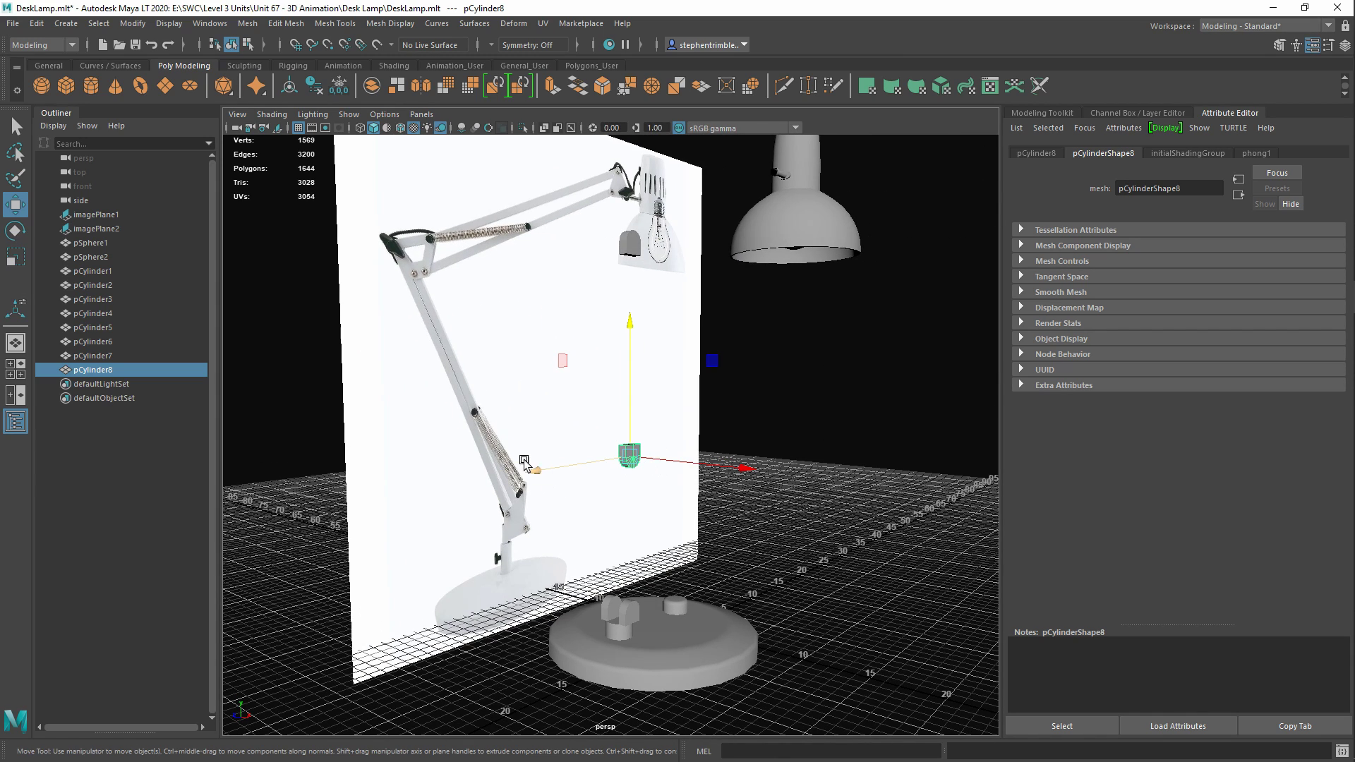
left_click(816, 386)
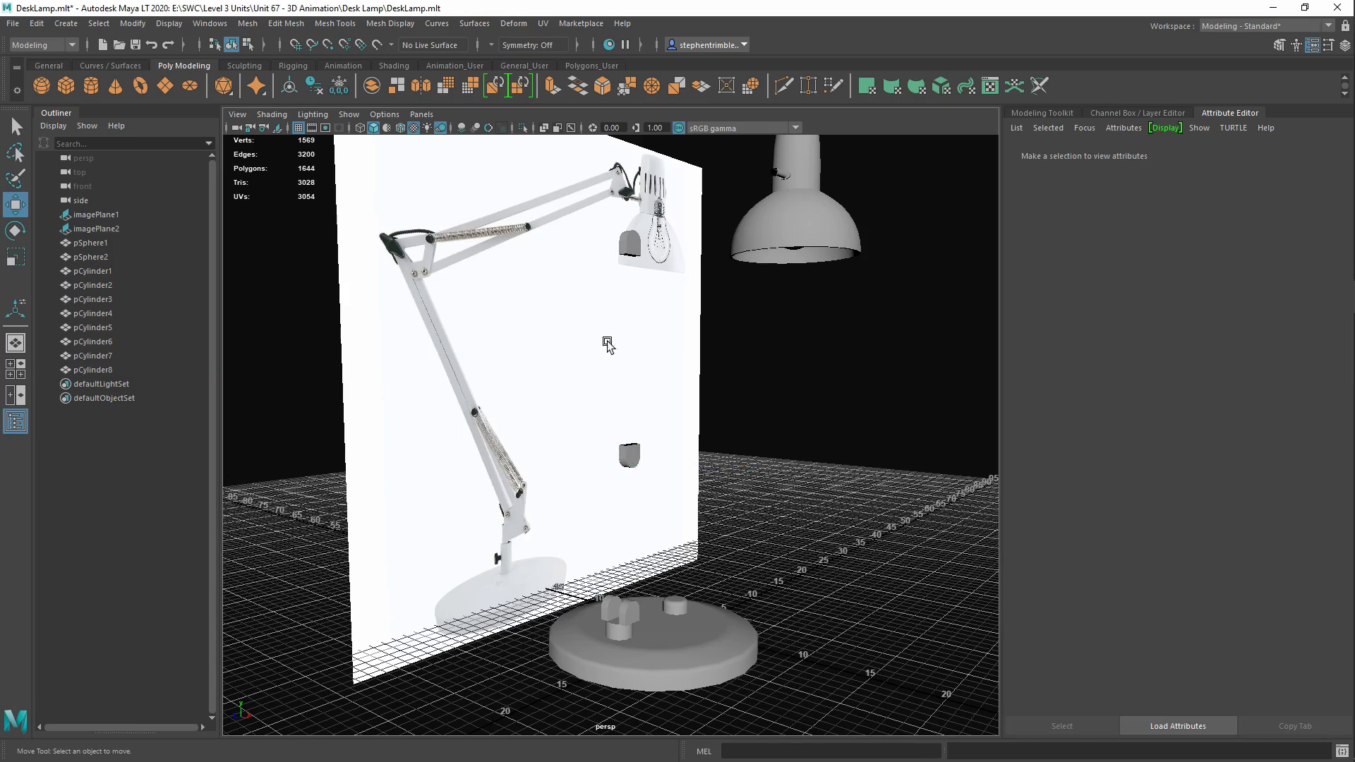
scroll(609, 347, "up", 5)
left_click(648, 454)
middle_click_drag(652, 333, 635, 460, "alt")
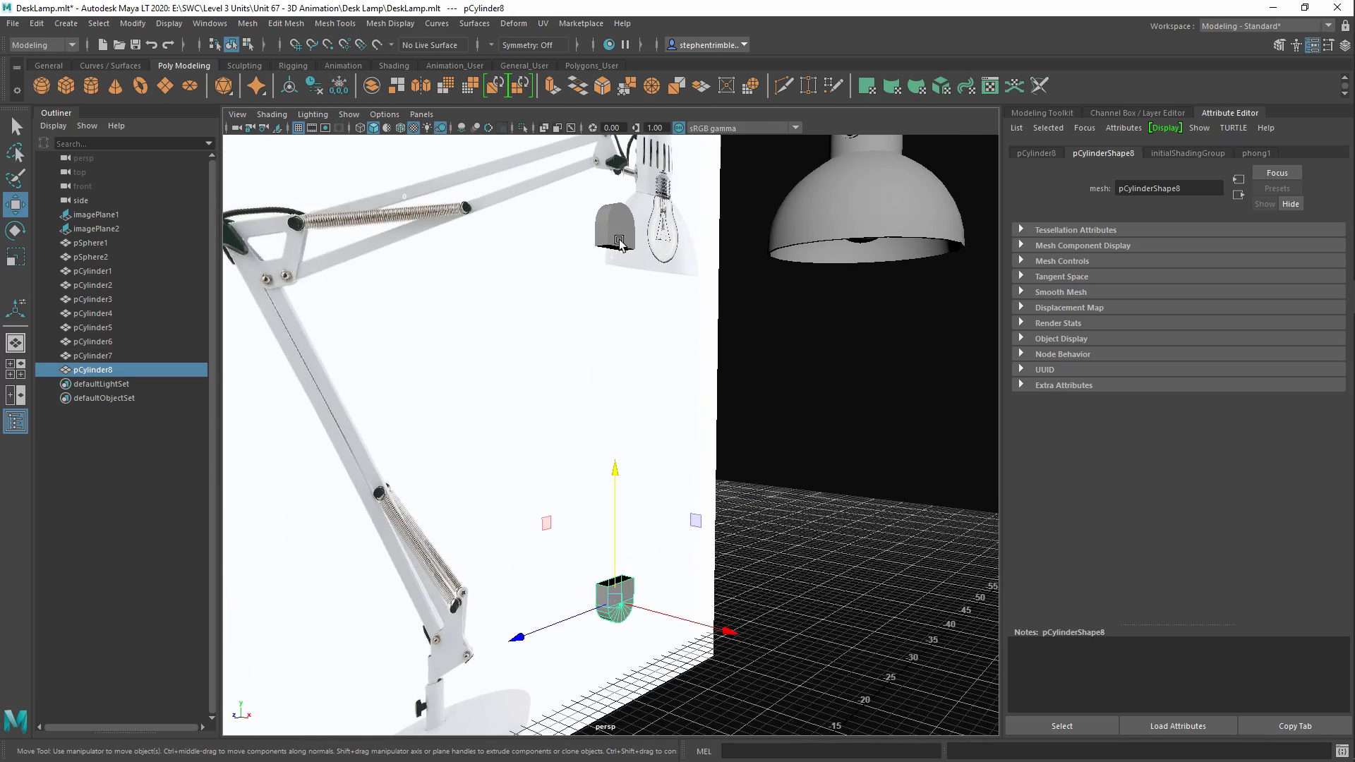
left_click(615, 232, "shift")
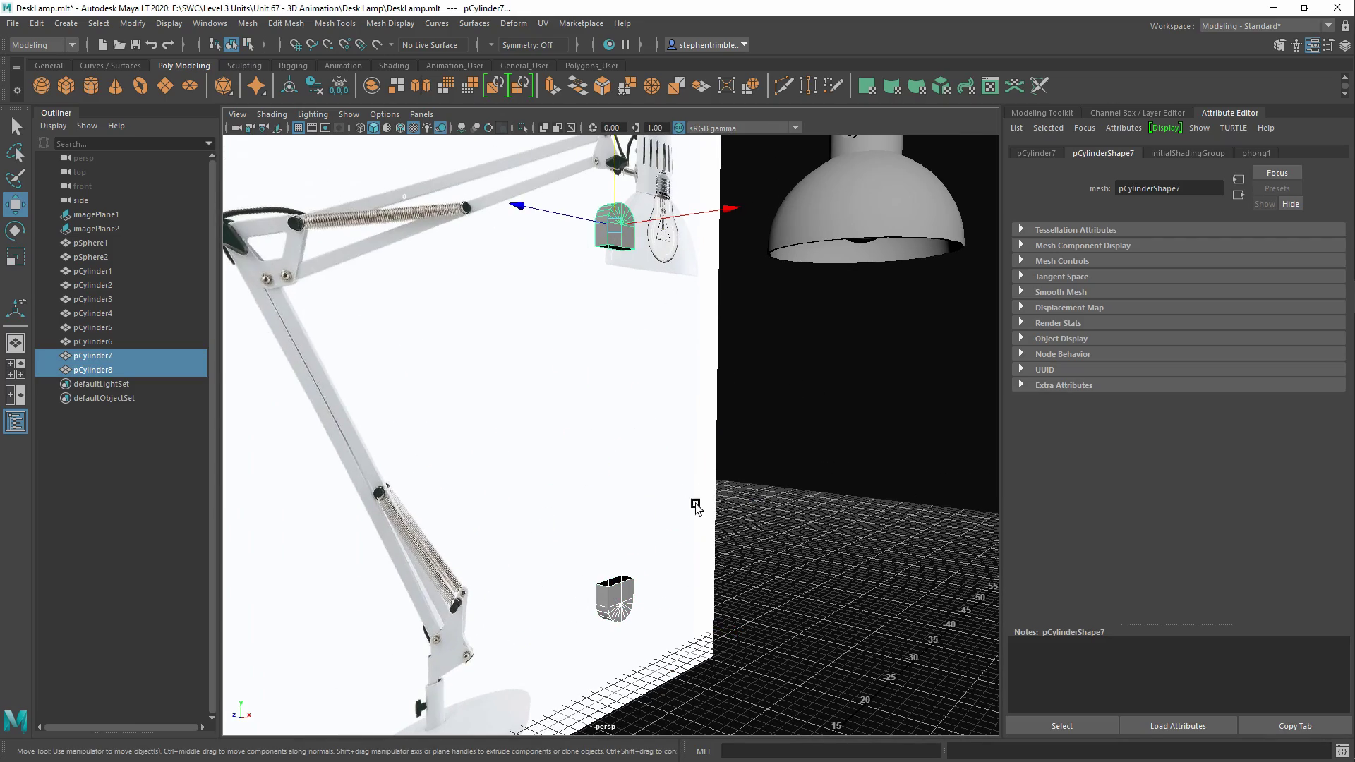
middle_click_drag(696, 506, 680, 478, "alt")
scroll(656, 462, "down", 4)
left_click_drag(570, 397, 528, 429, "alt")
scroll(537, 441, "up", 2)
key("space")
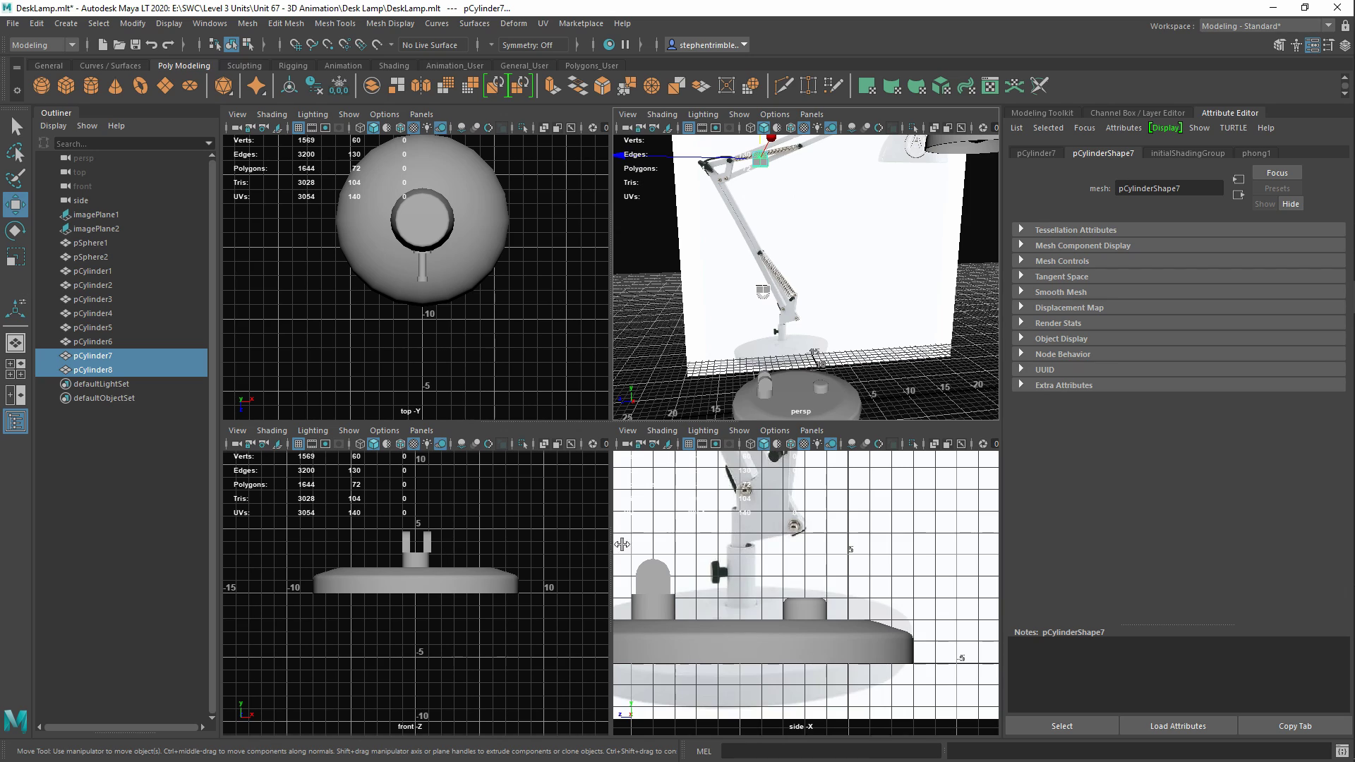
key("space")
middle_click_drag(544, 425, 625, 481, "alt")
left_click_drag(618, 484, 666, 545, "alt")
left_click(767, 492)
Combine the upper and lower rounded end pieces into a single mesh
left_click(644, 520)
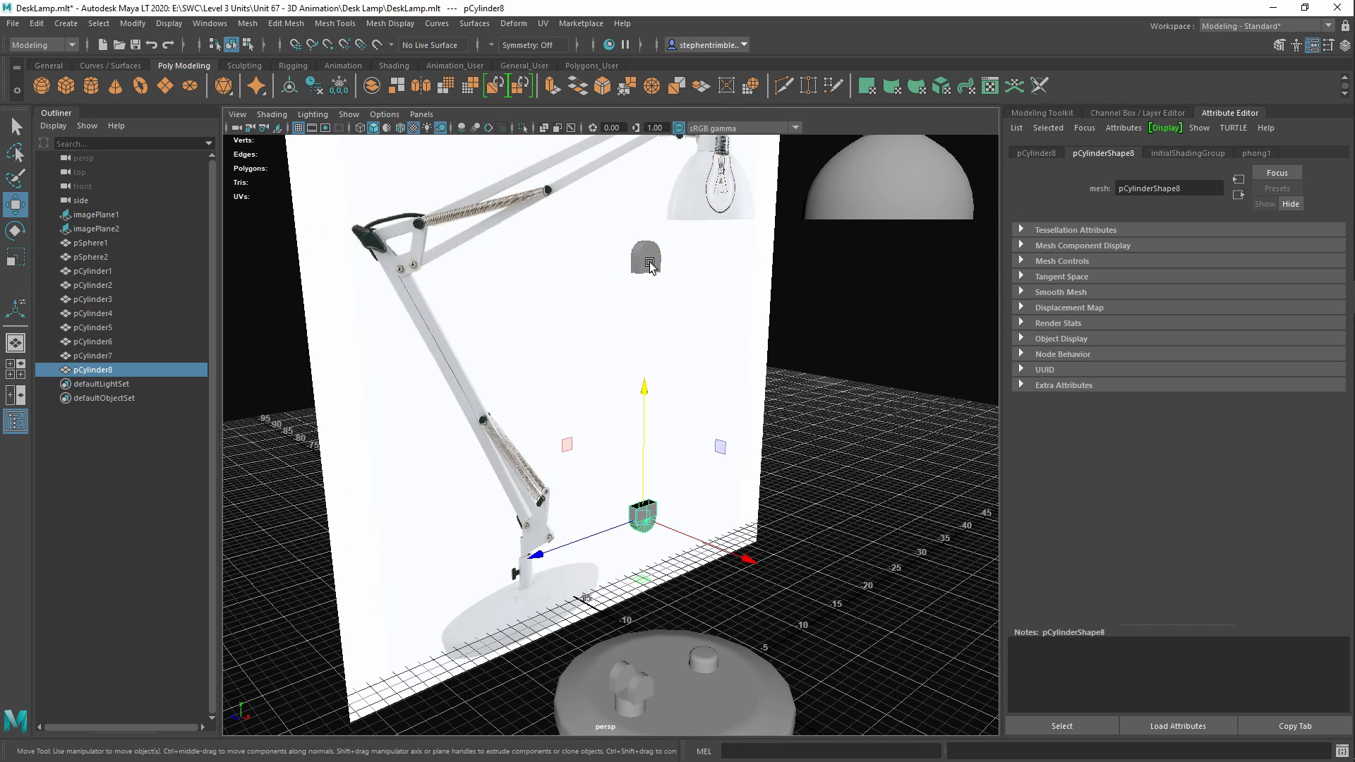
left_click(646, 259, "shift")
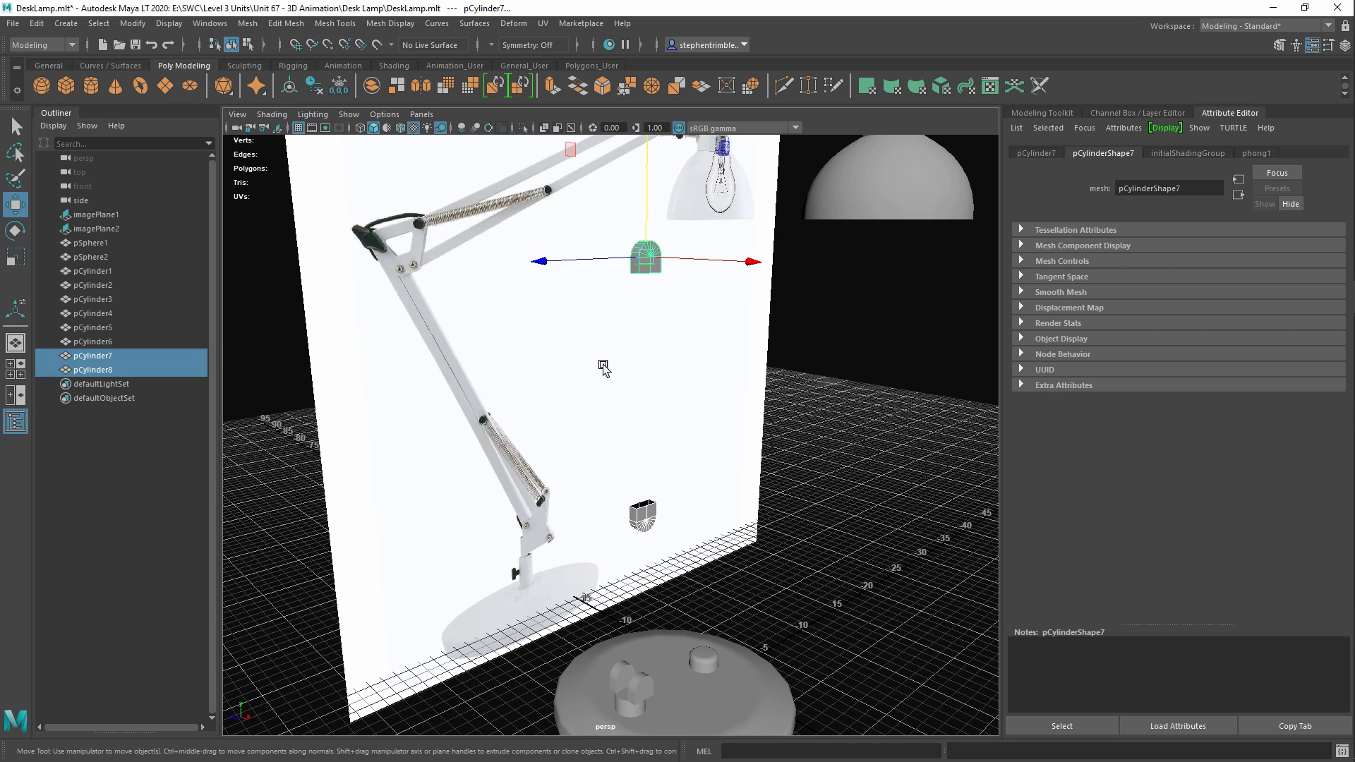
left_click(249, 23)
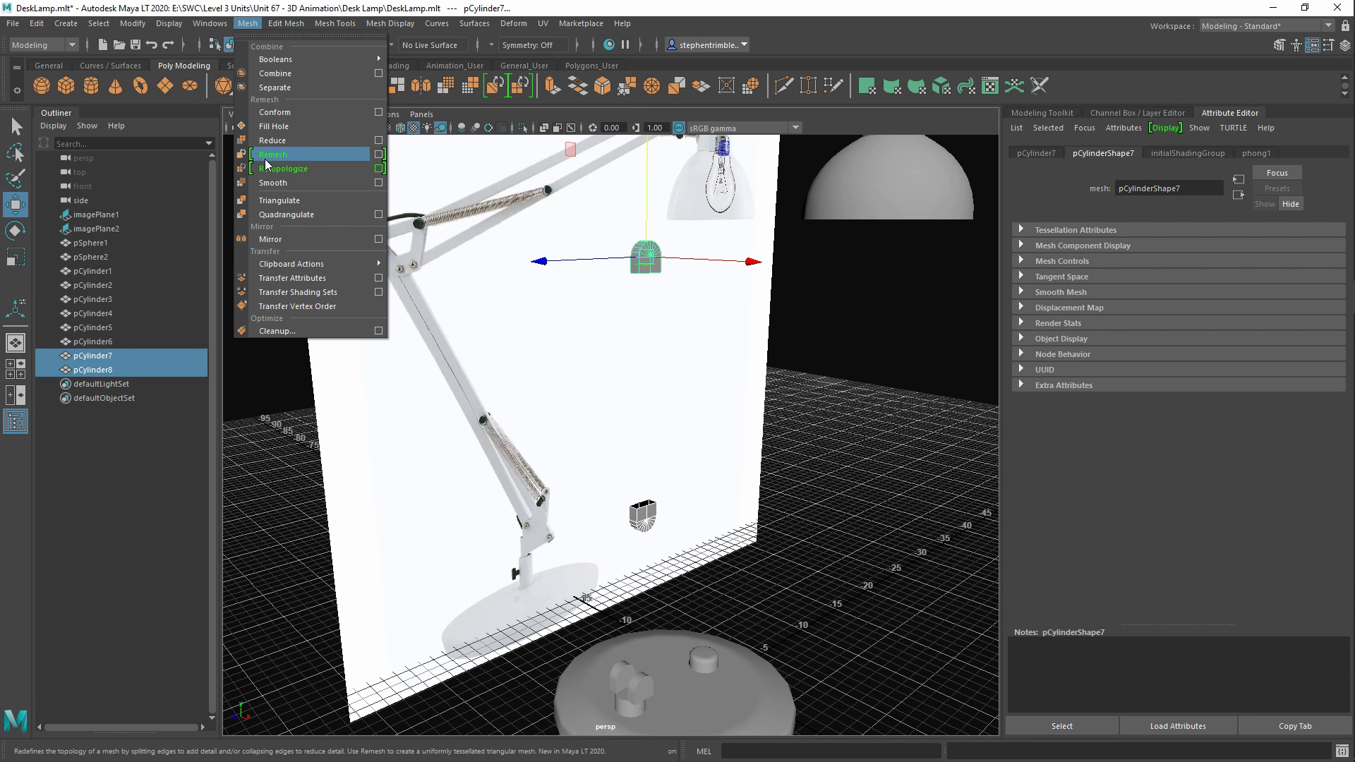
left_click(274, 73)
left_click(607, 310)
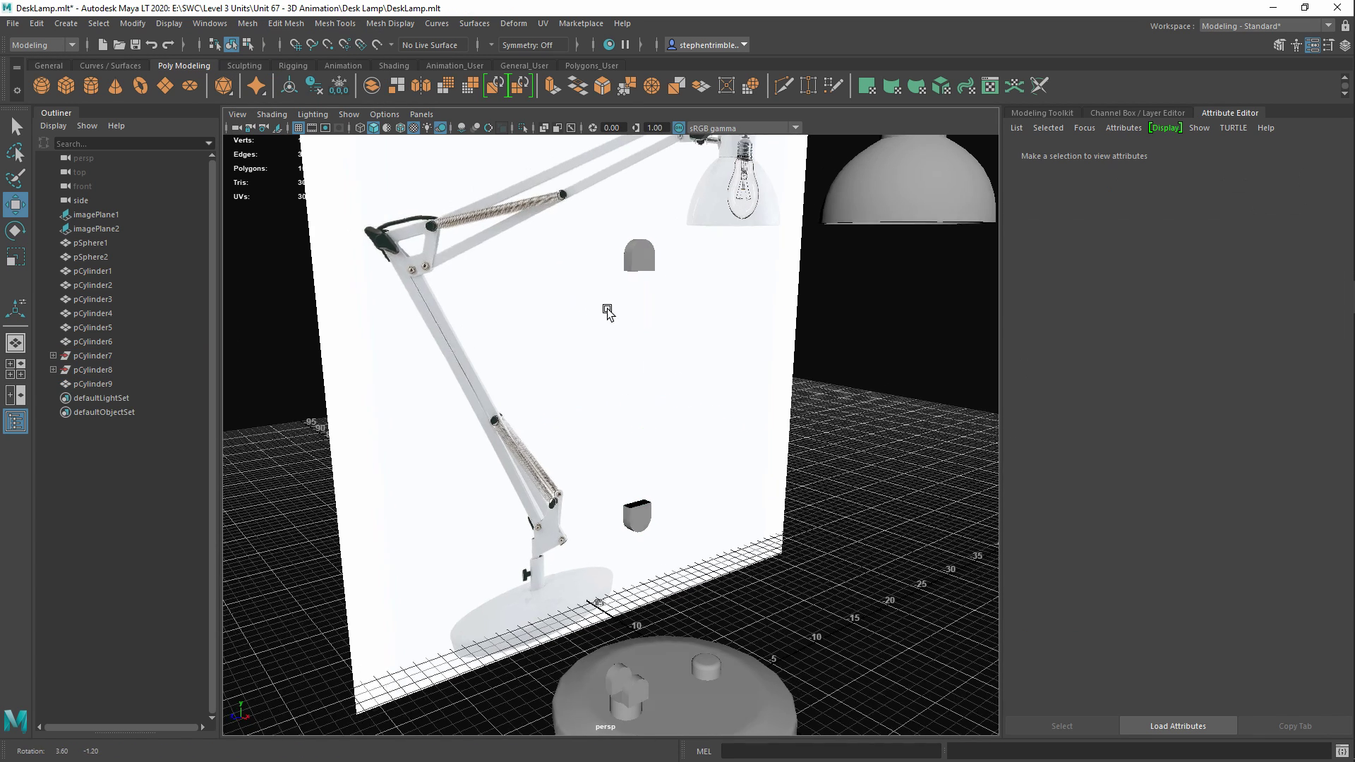
Bridge the open border edges of the two rounded ends to form one long solid bar
left_click(609, 266)
scroll(608, 409, "up", 5)
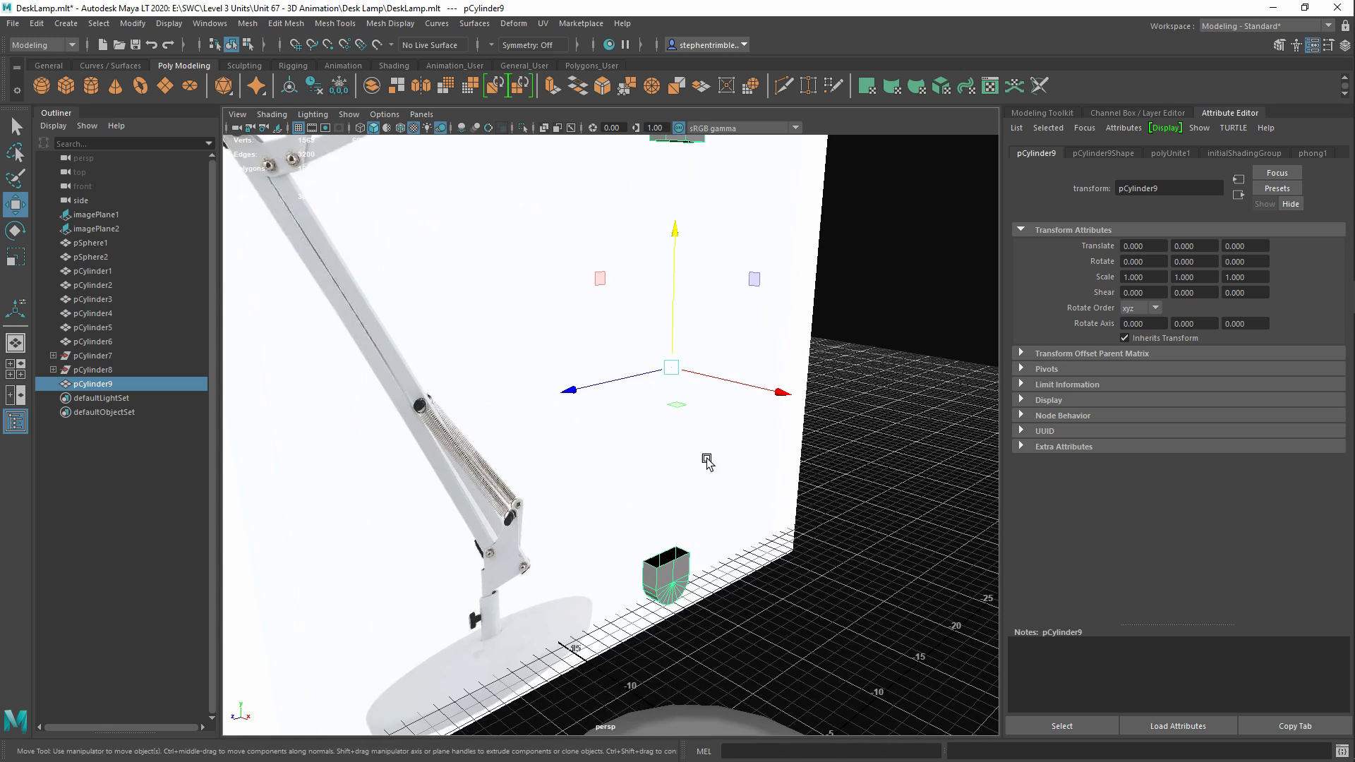
middle_click_drag(690, 222, 633, 353, "alt")
right_click_drag(623, 290, 622, 248)
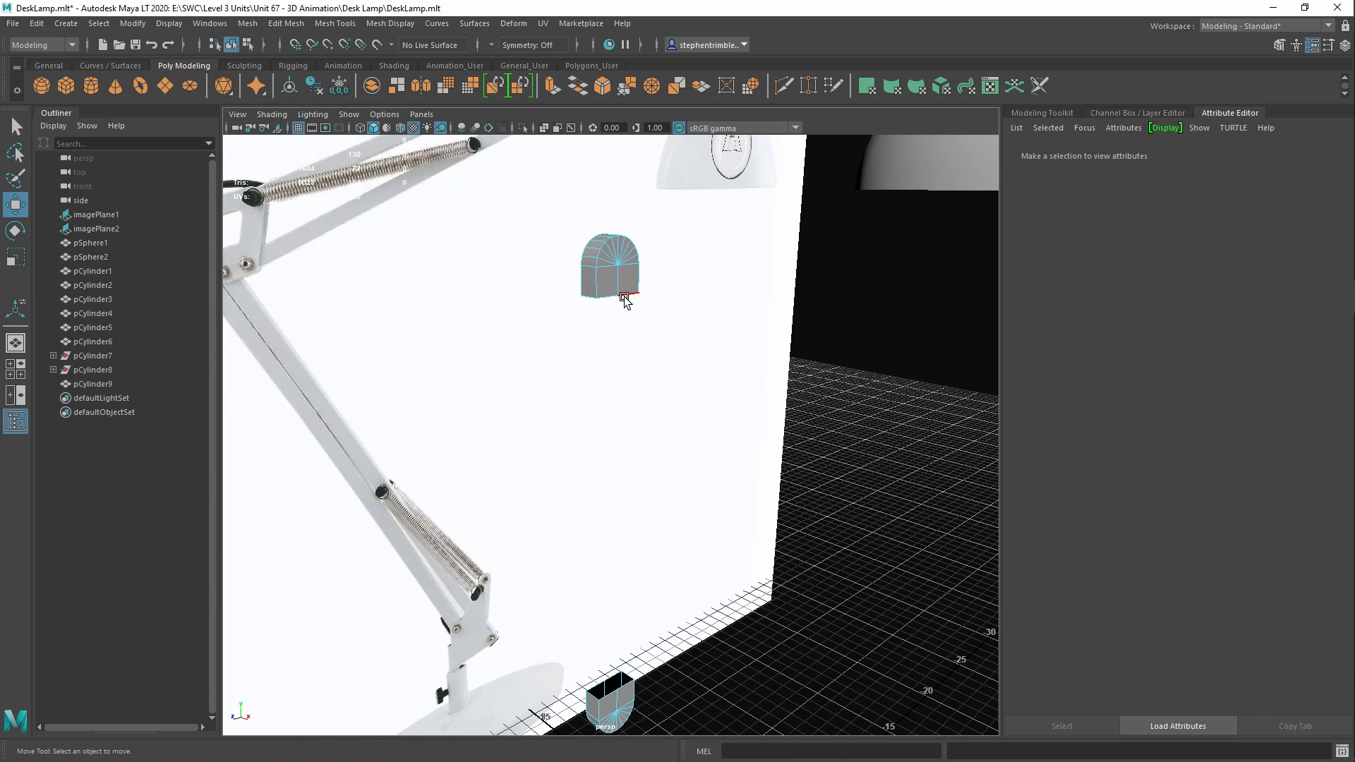
left_click(627, 293)
middle_click_drag(628, 293, 630, 538, "alt")
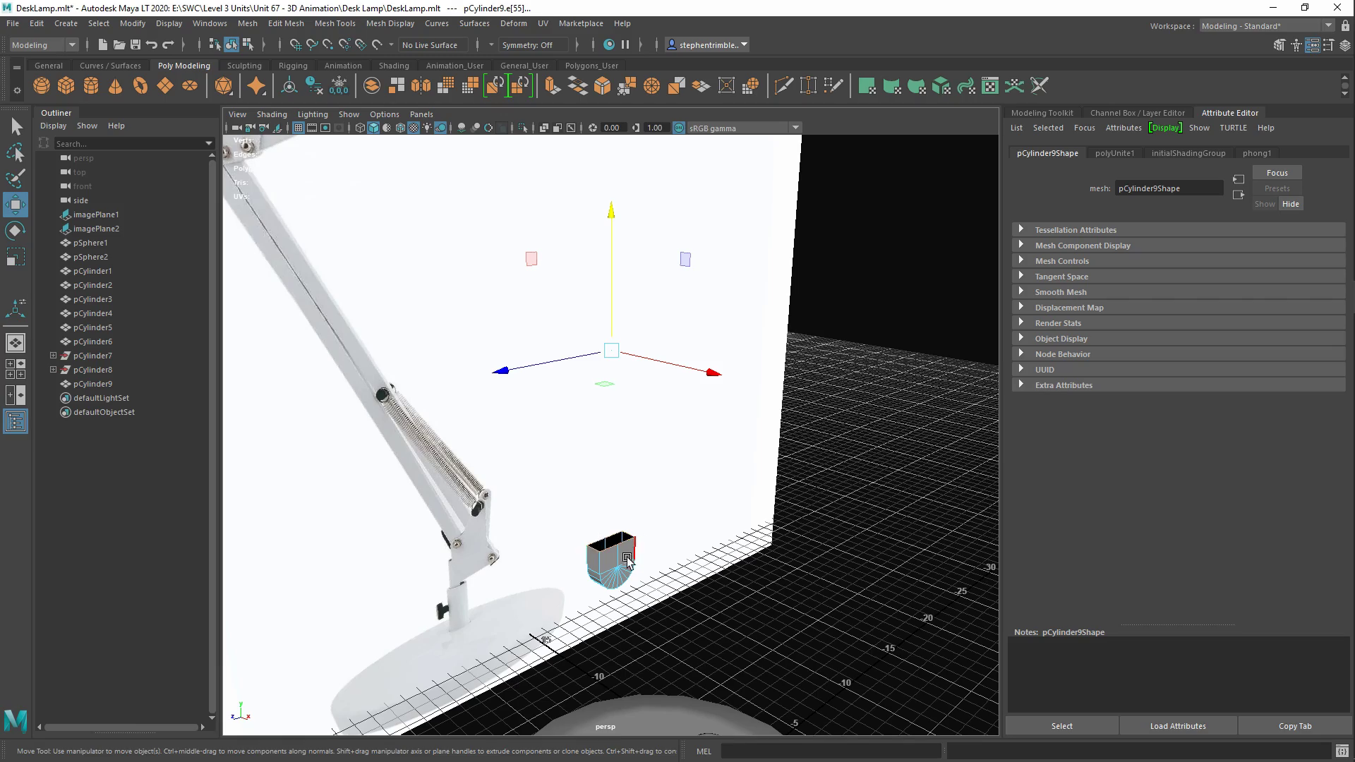
middle_click_drag(634, 418, 636, 437, "alt")
scroll(656, 475, "down", 2)
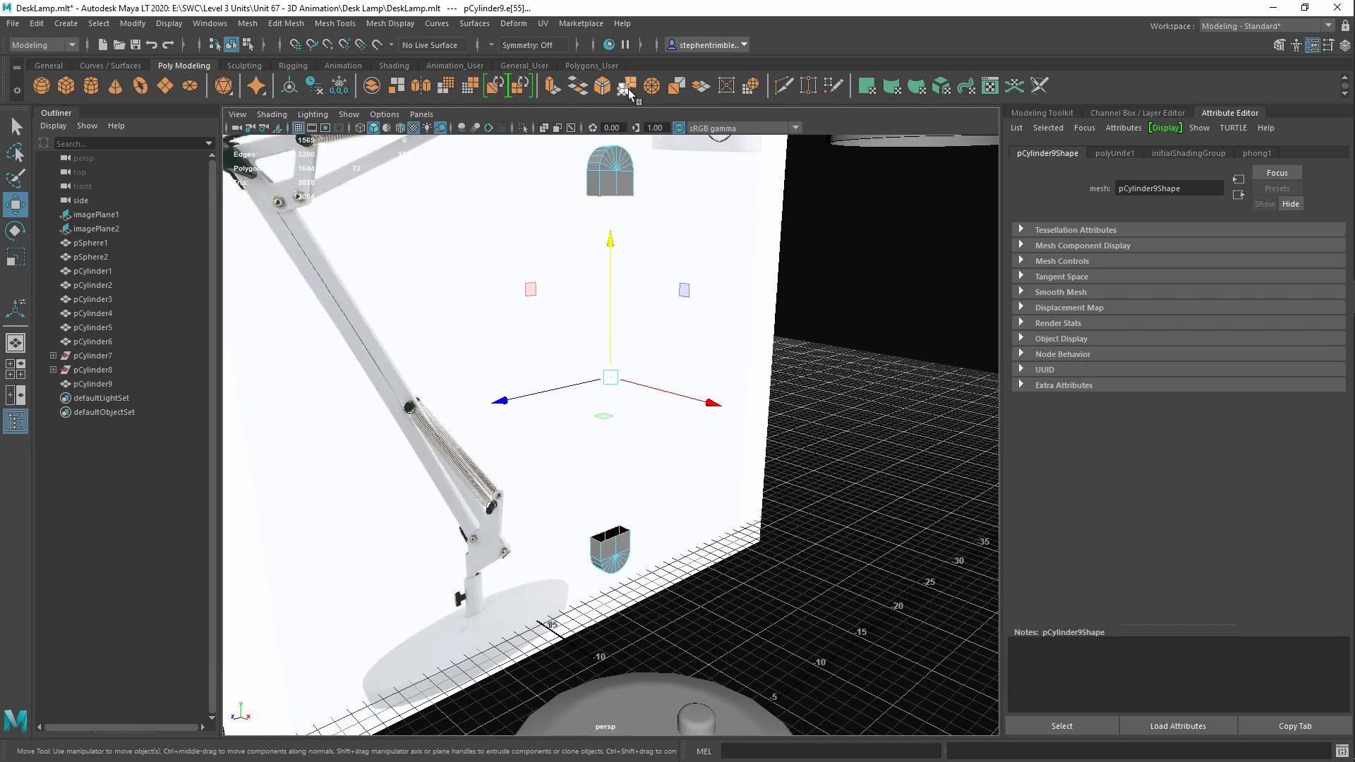
left_click(577, 86)
left_click_drag(680, 475, 587, 467, "alt")
key("w")
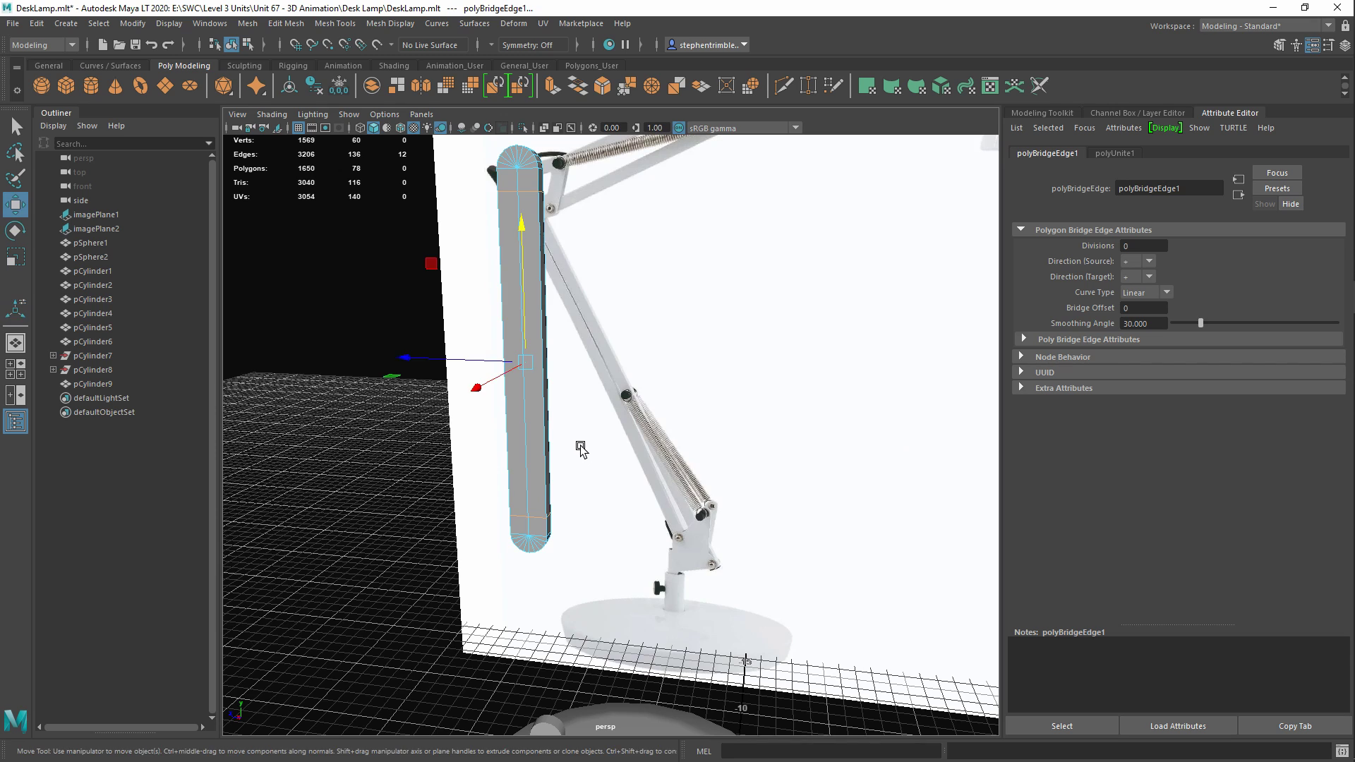
Delete the edge loop near the bar's upper rounded end together with its vertices
middle_click_drag(579, 447, 723, 530, "alt")
left_click_drag(723, 530, 807, 444, "alt")
middle_click_drag(807, 360, 684, 402, "alt")
scroll(660, 401, "up", 5)
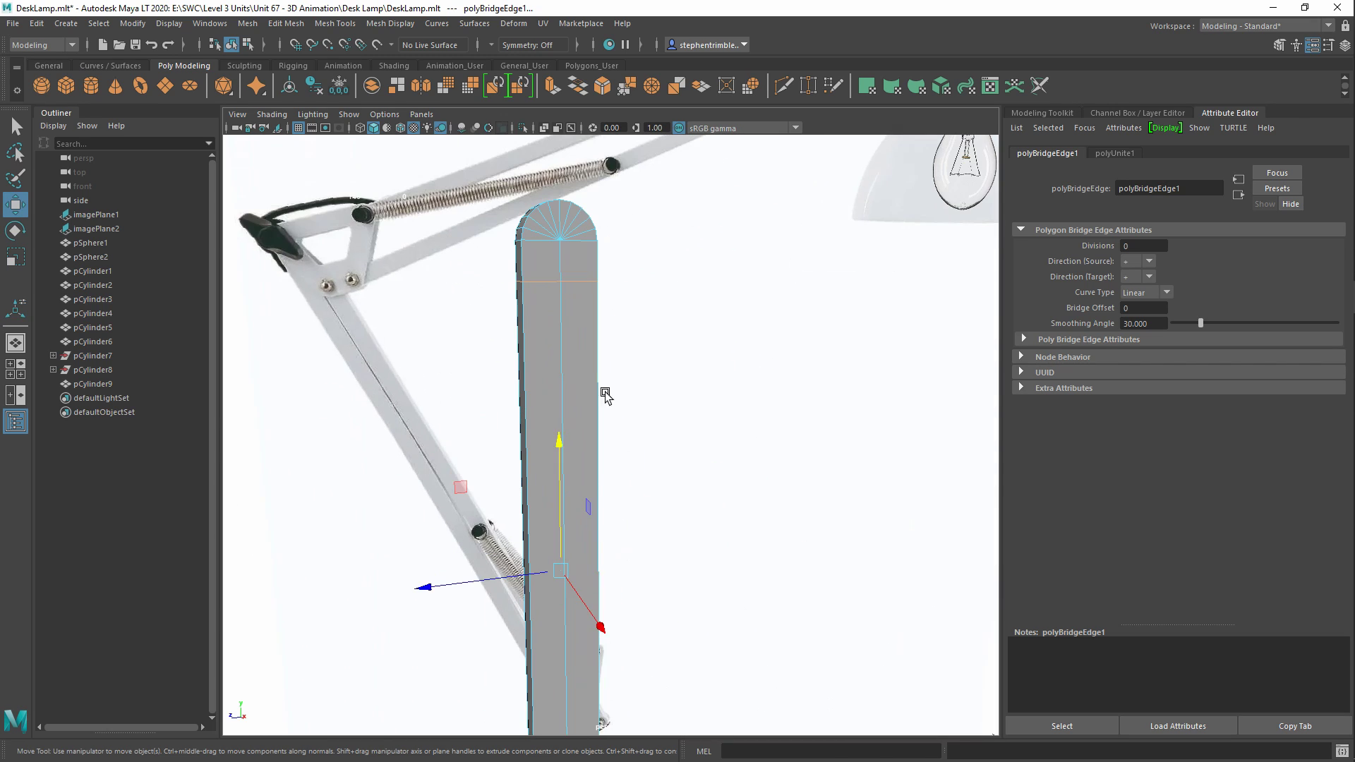
left_click(569, 287)
left_click(626, 484)
left_click(551, 304)
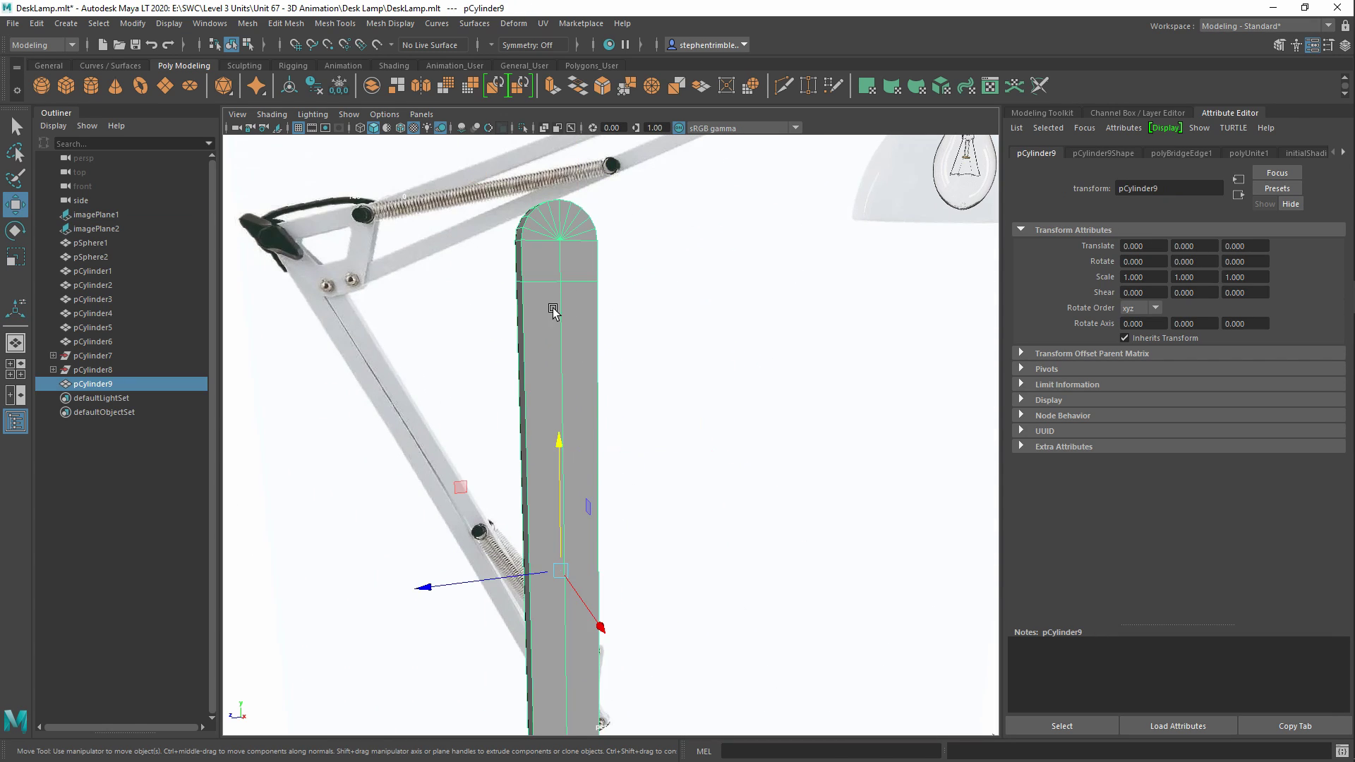
right_click_drag(554, 308, 546, 271)
left_click_drag(555, 357, 688, 373, "alt")
left_click(691, 375)
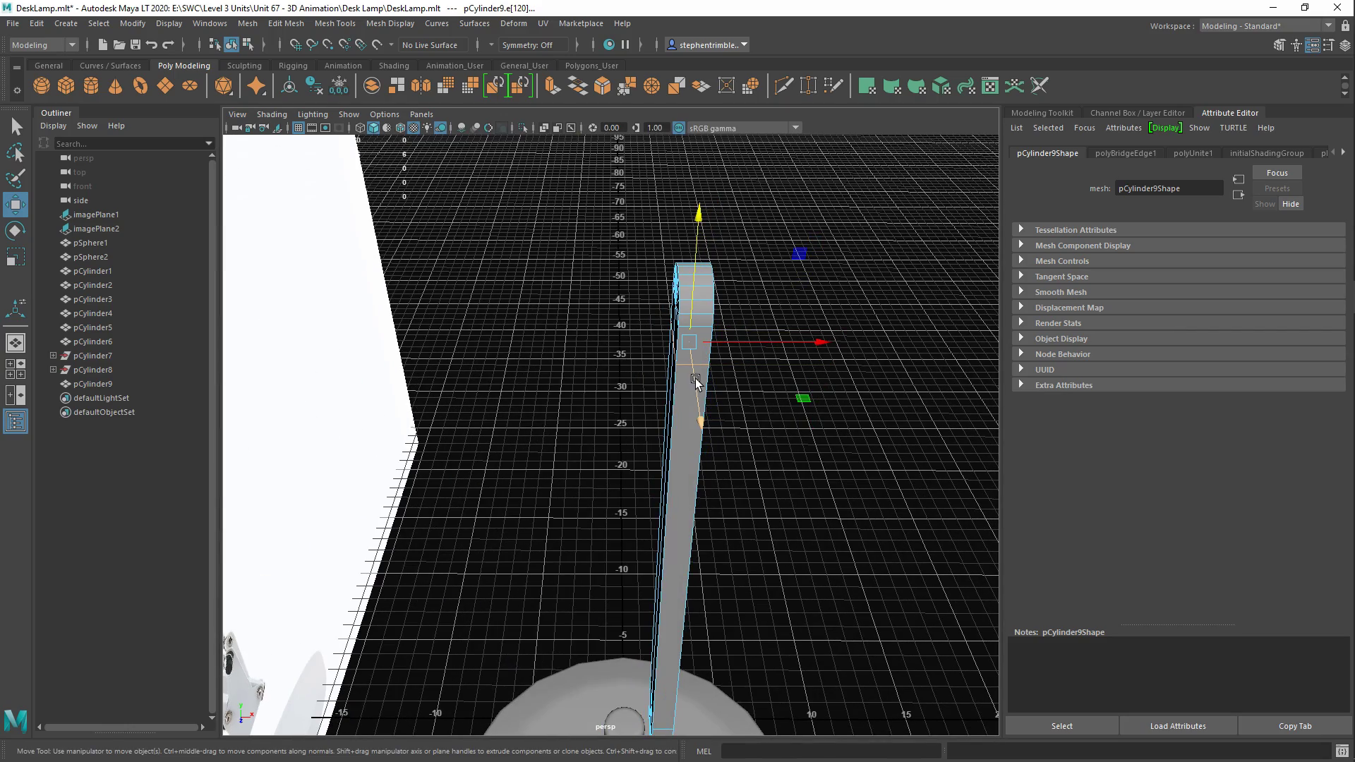
key("ctrl+Delete")
scroll(716, 445, "down", 3)
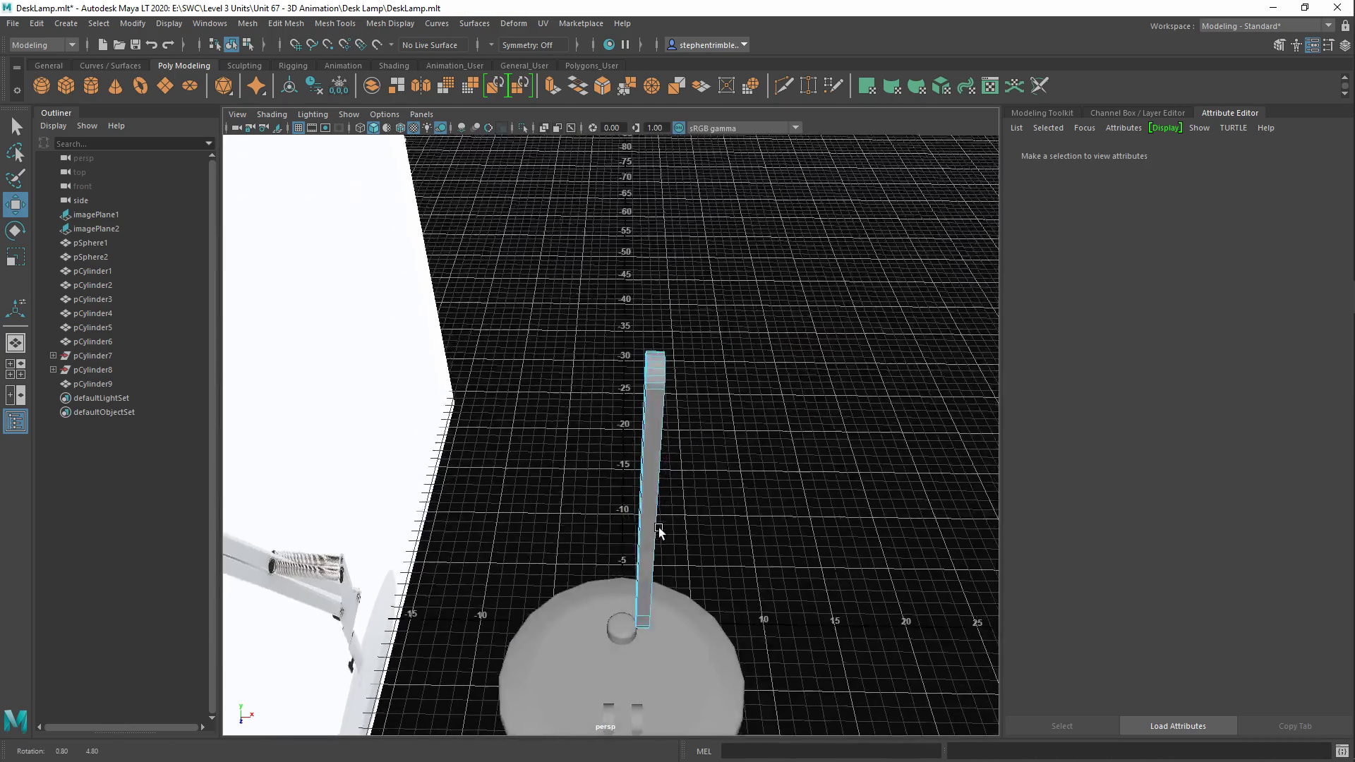
Try deleting the edge loop near the bar's lower end along with its vertices, and undo the deletion
left_click_drag(659, 532, 598, 540, "alt")
scroll(667, 649, "up", 4)
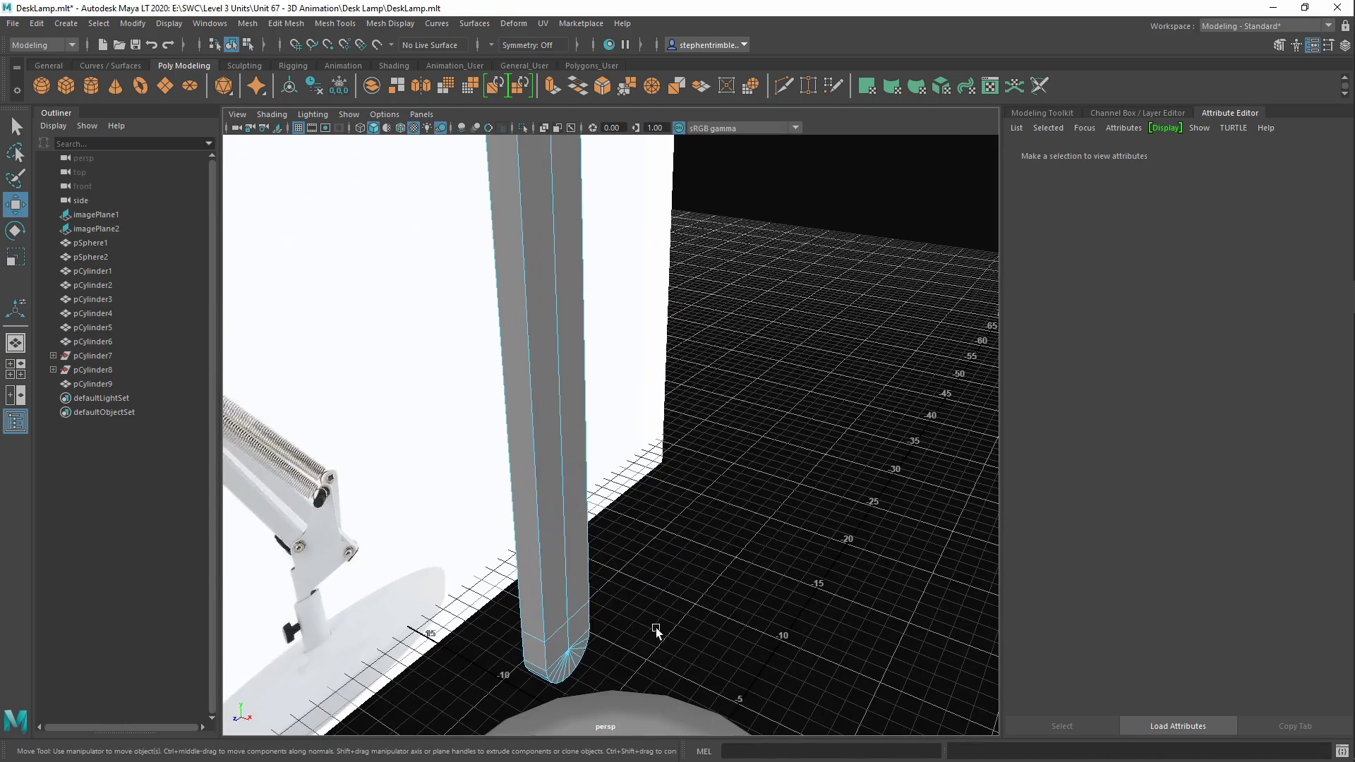
left_click(551, 637)
key("ctrl+Delete")
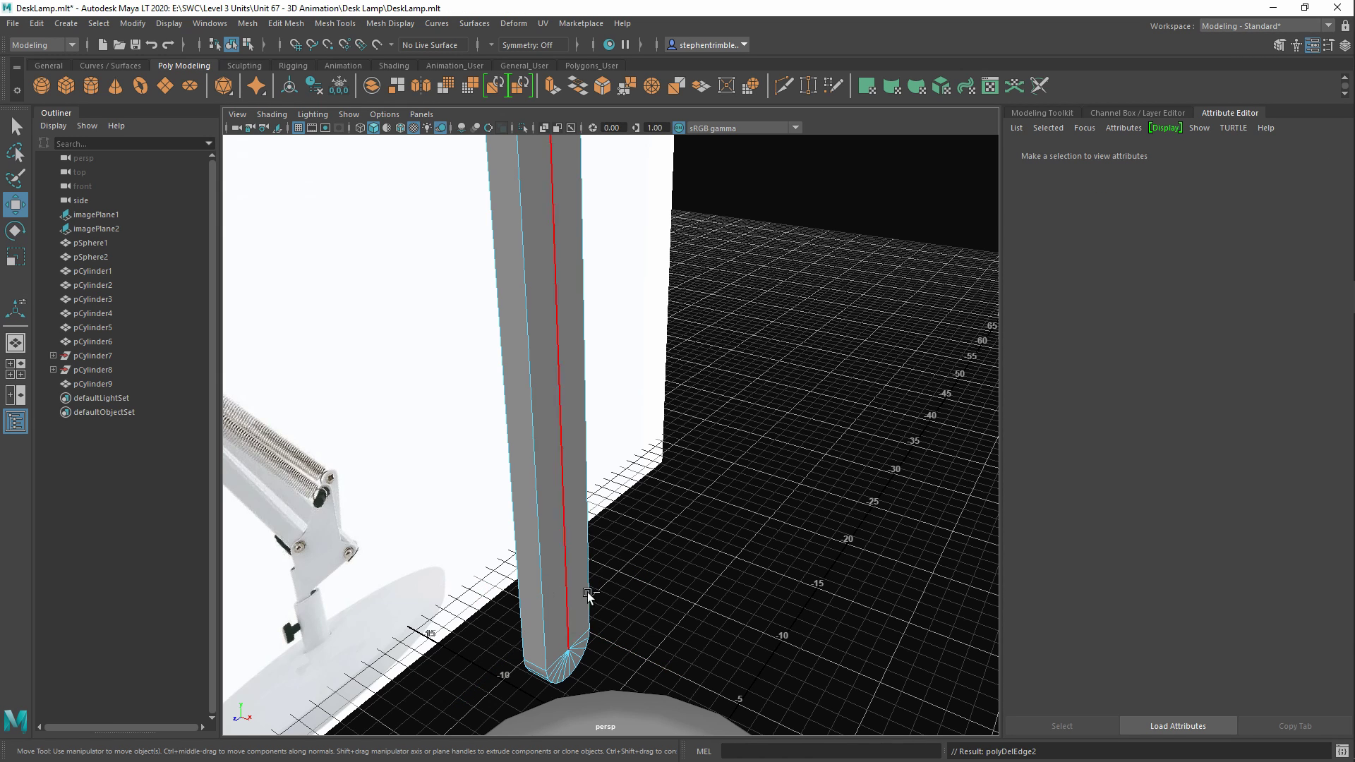
key("ctrl+z")
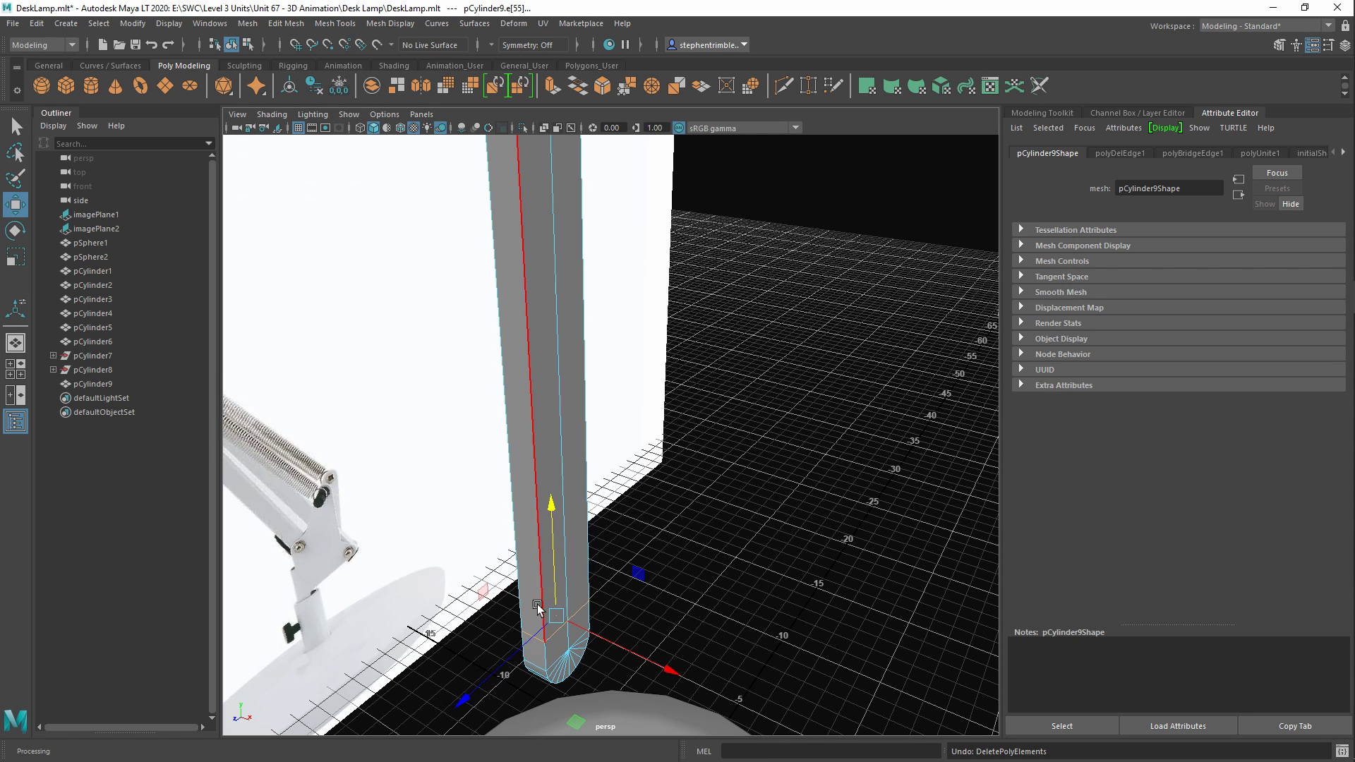
Inspect the vertices at the bar's lower end after an edge-only deletion of the loop, and undo that deletion
left_click(608, 584)
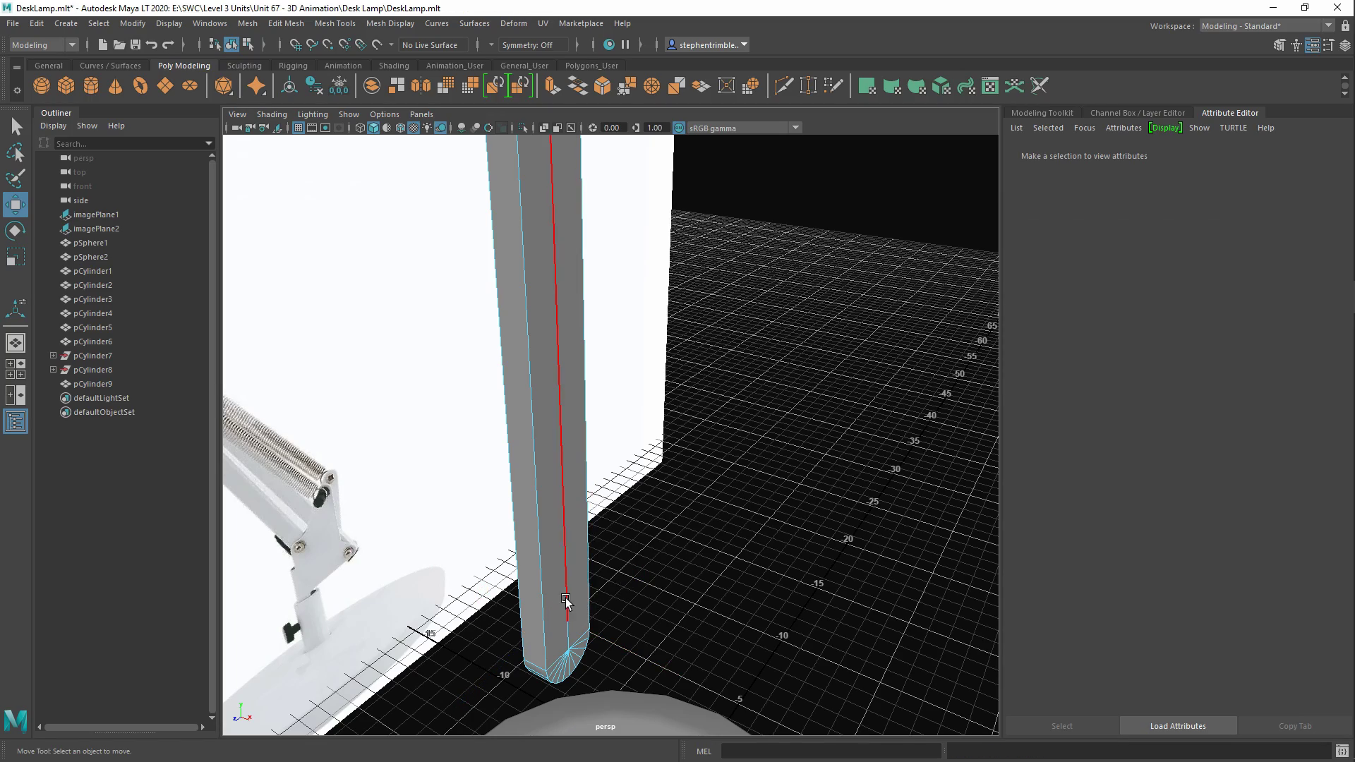
right_click_drag(566, 359, 500, 359)
middle_click_drag(552, 587, 571, 470, "alt")
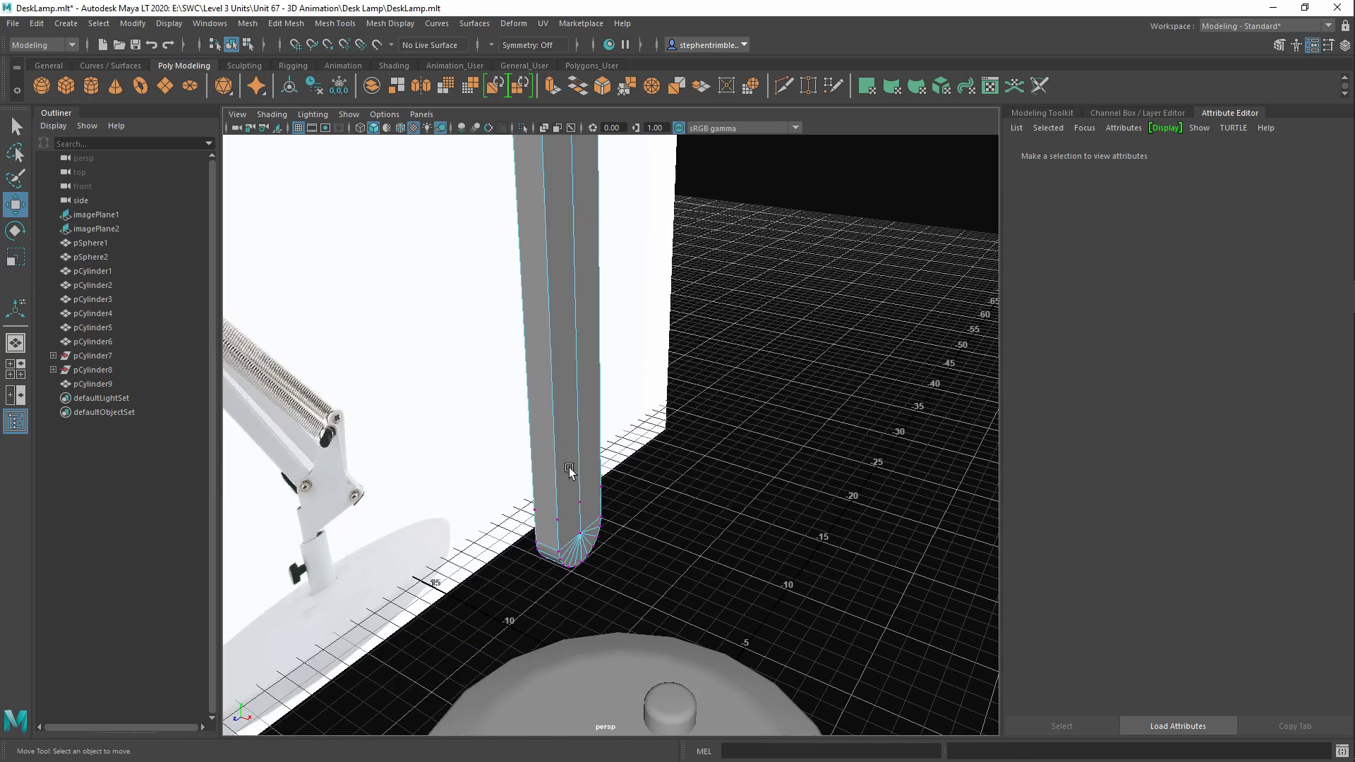
left_click_drag(587, 546, 577, 521, "alt")
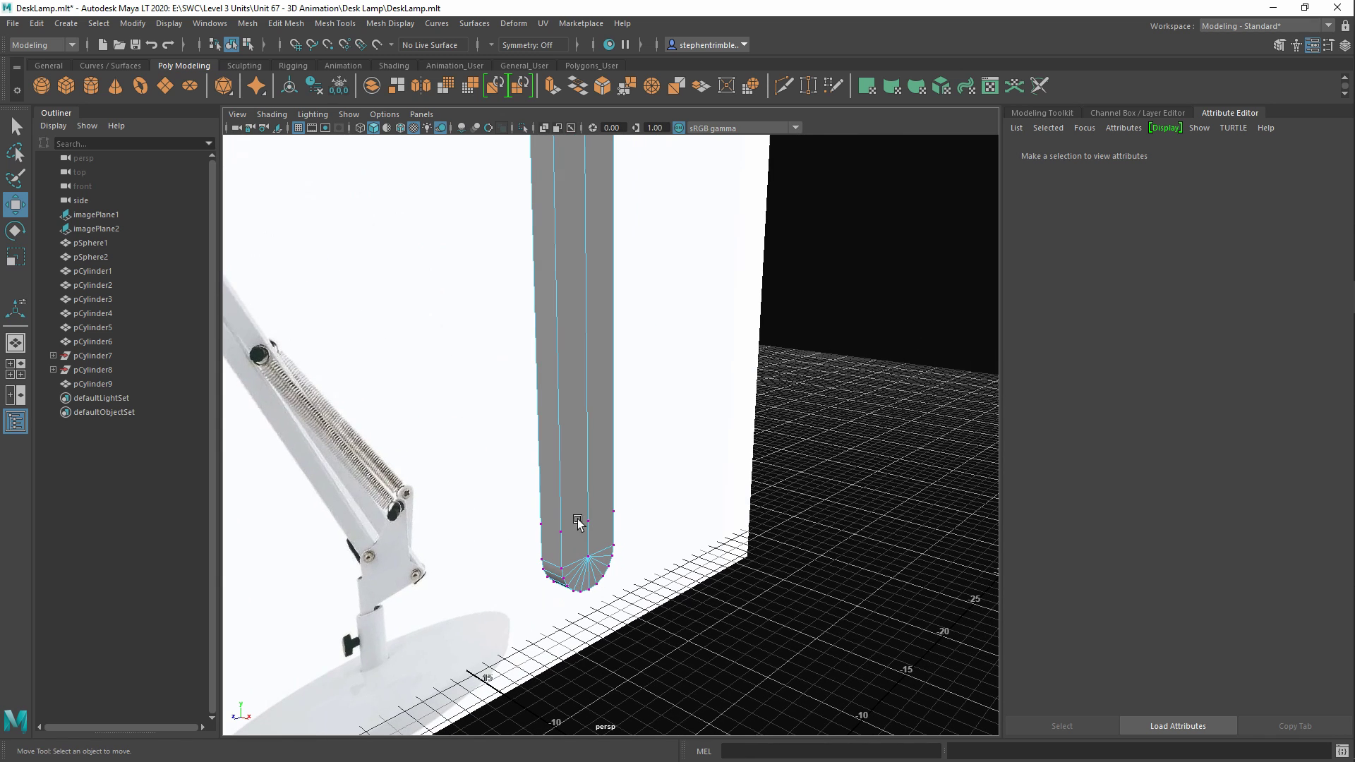
left_click(592, 515)
mouse_move(625, 476)
right_mouse_down()
mouse_move(630, 453)
mouse_move(602, 471)
right_mouse_up()
mouse_move(585, 359)
right_mouse_down()
mouse_move(591, 370)
mouse_move(588, 335)
right_mouse_up()
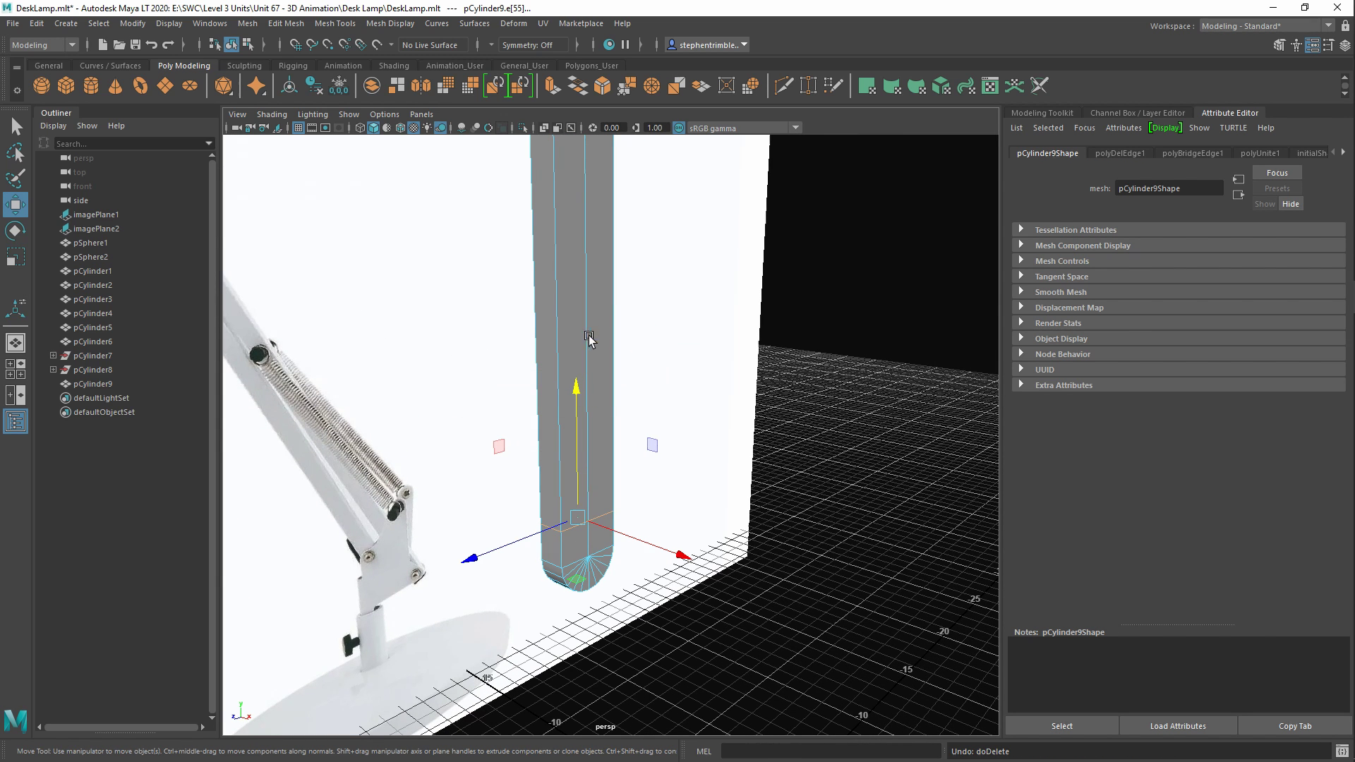
Delete the lower edge loop of the bar together with its vertices and return to whole-object selection
left_click(761, 590)
left_click(596, 505)
key("Delete")
right_click_drag(586, 542, 574, 319)
right_click_drag(589, 554, 438, 448, "alt")
right_click_drag(592, 392, 656, 340)
left_click_drag(656, 340, 600, 466, "alt")
key("space")
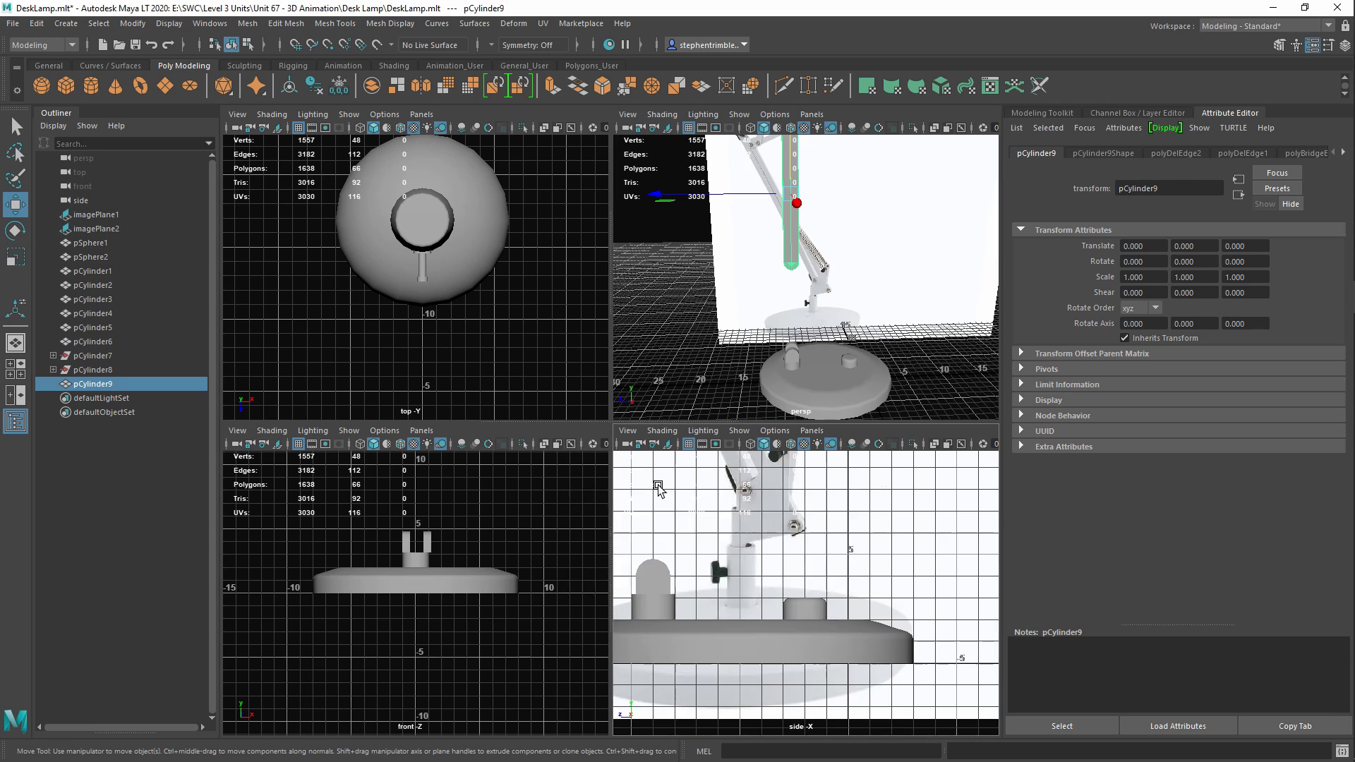
Move the arm bar's pivot down to the centre of its lower rounded end, snapping it to the vertex there
key("space")
right_click_drag(637, 477, 597, 510, "alt")
middle_click_drag(617, 472, 604, 399, "alt")
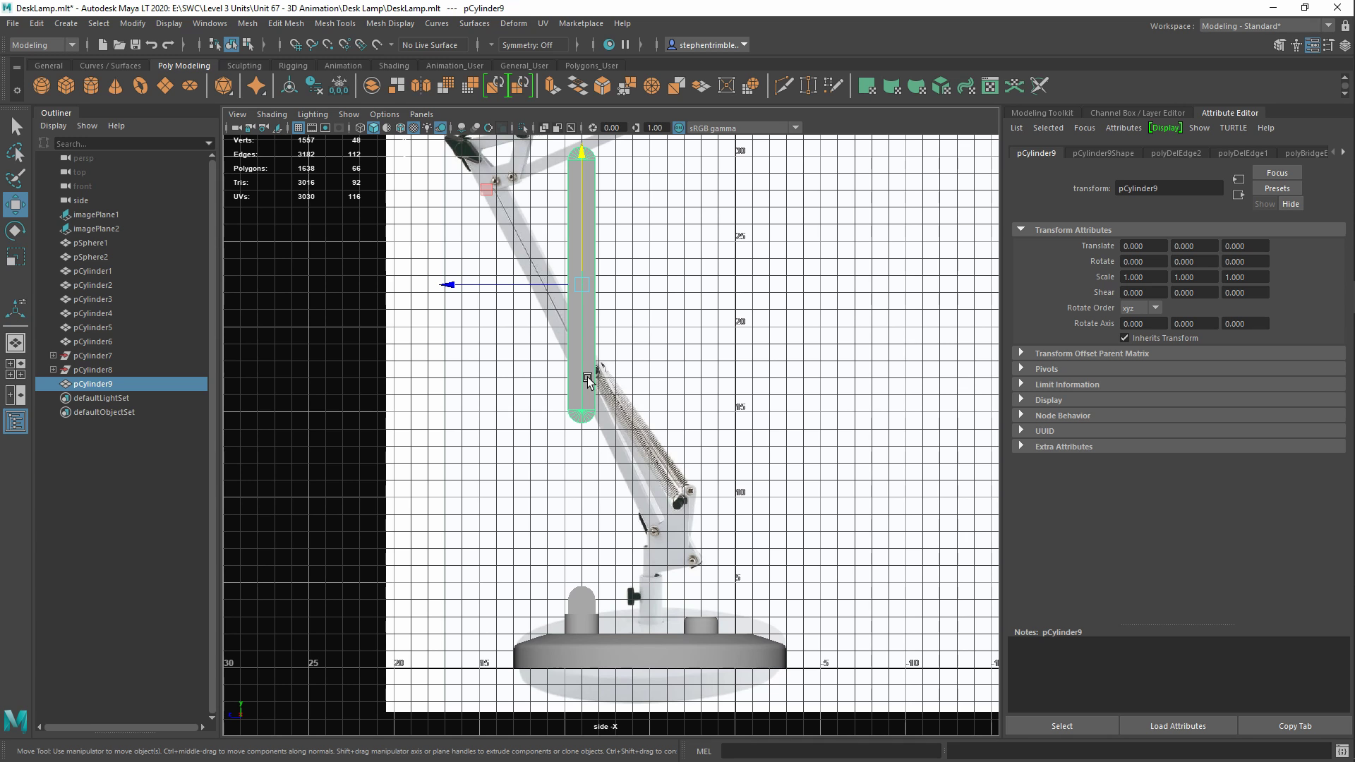
right_click_drag(562, 339, 617, 506, "alt")
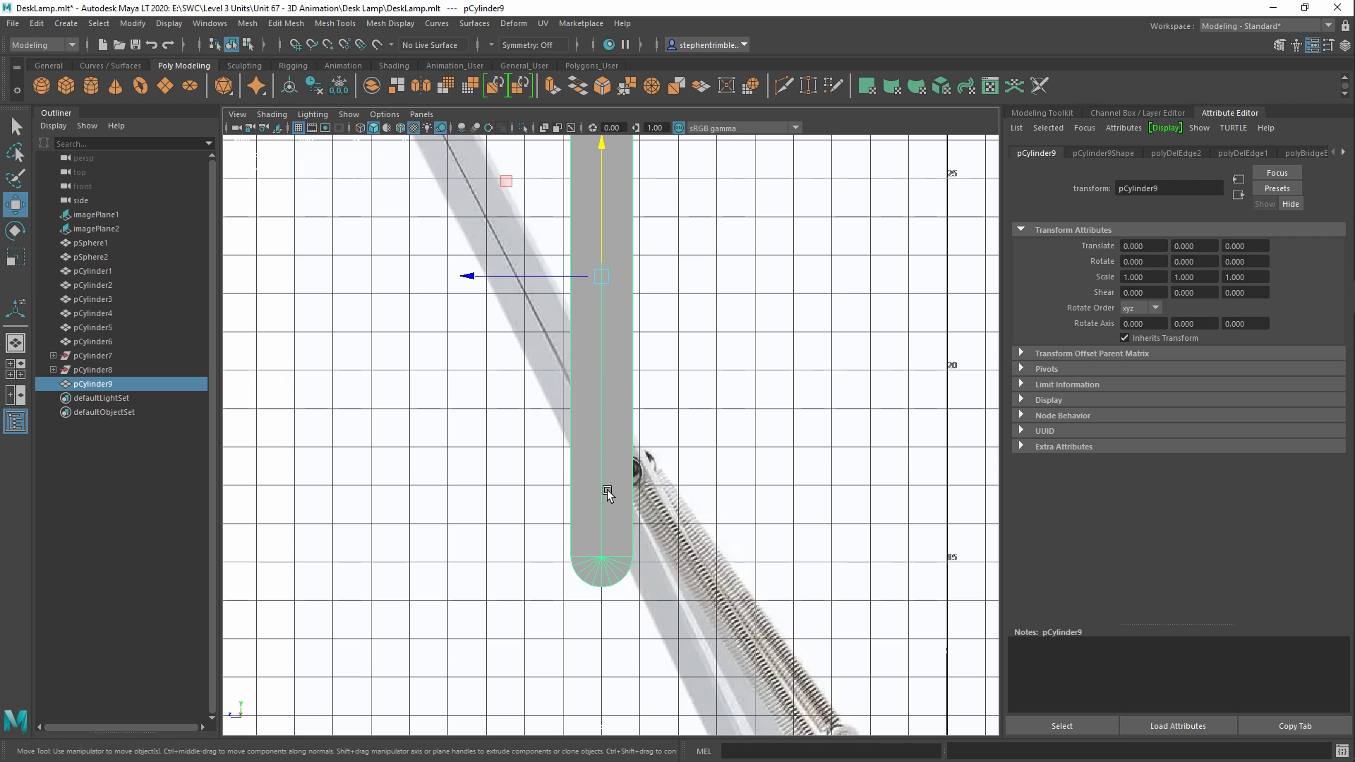
right_click_drag(691, 591, 560, 392, "alt")
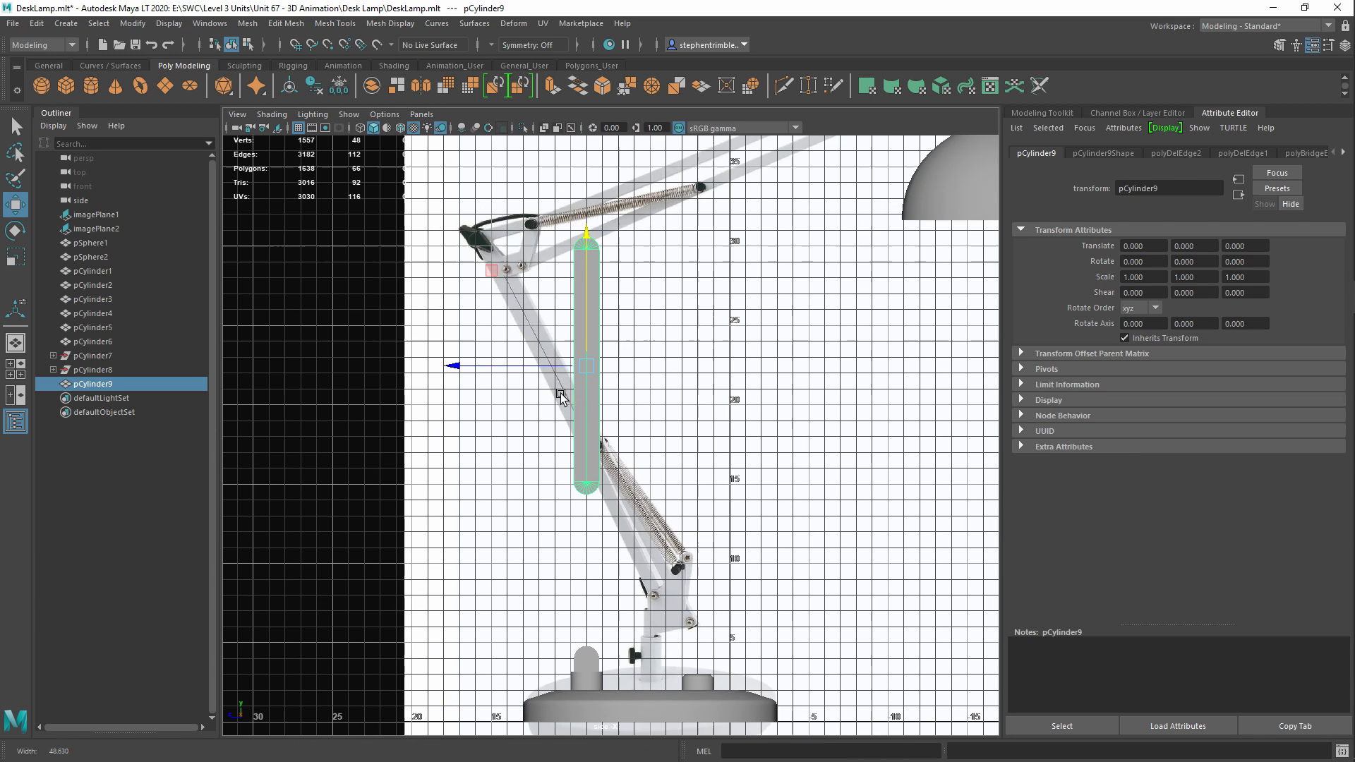
left_click(587, 327)
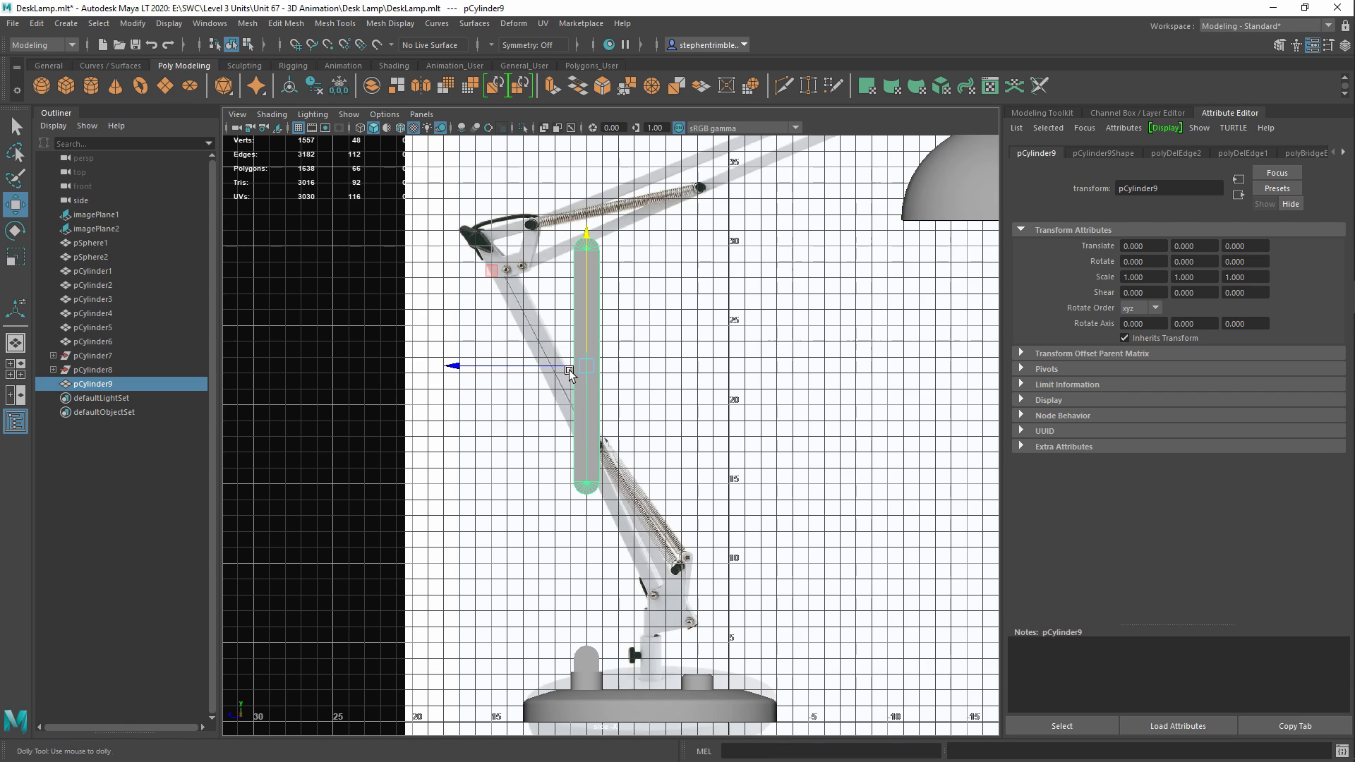
right_click_drag(588, 486, 636, 486, "alt")
key("d")
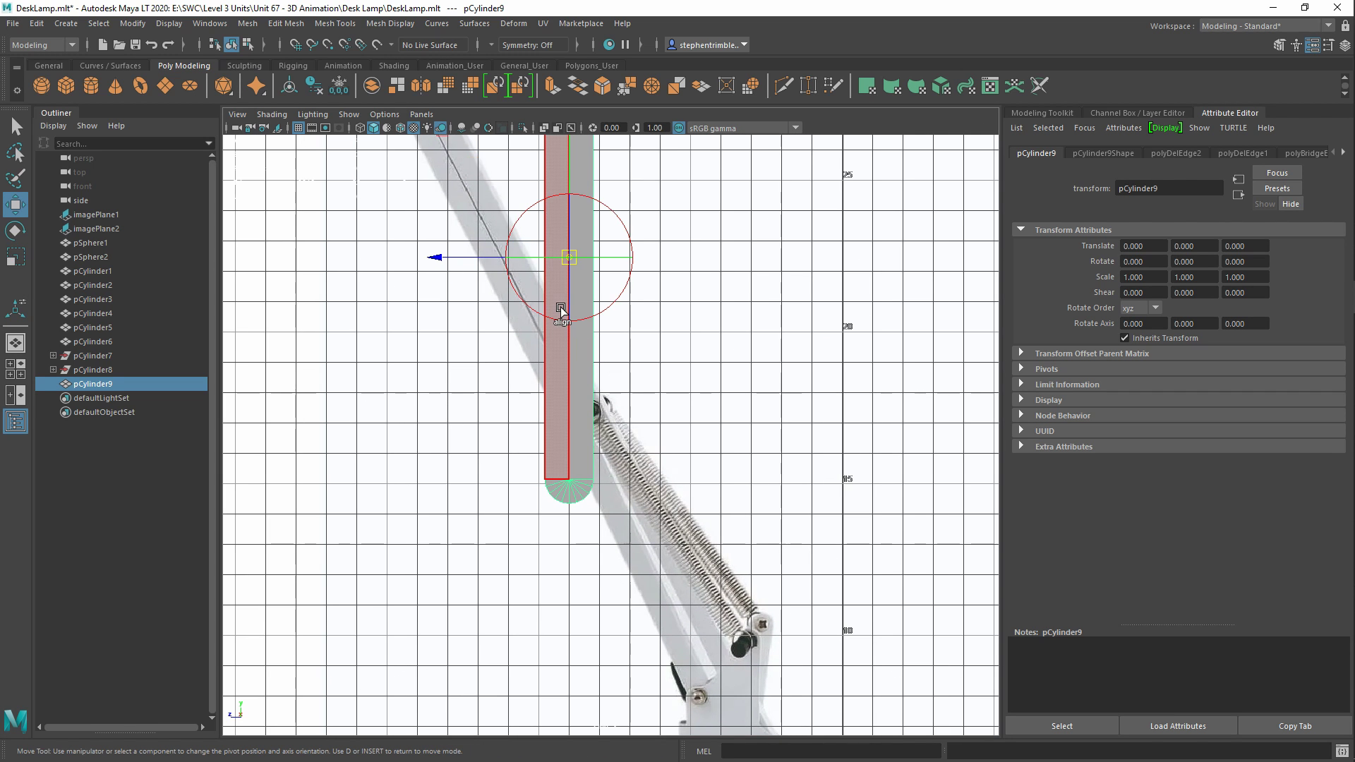
key("d")
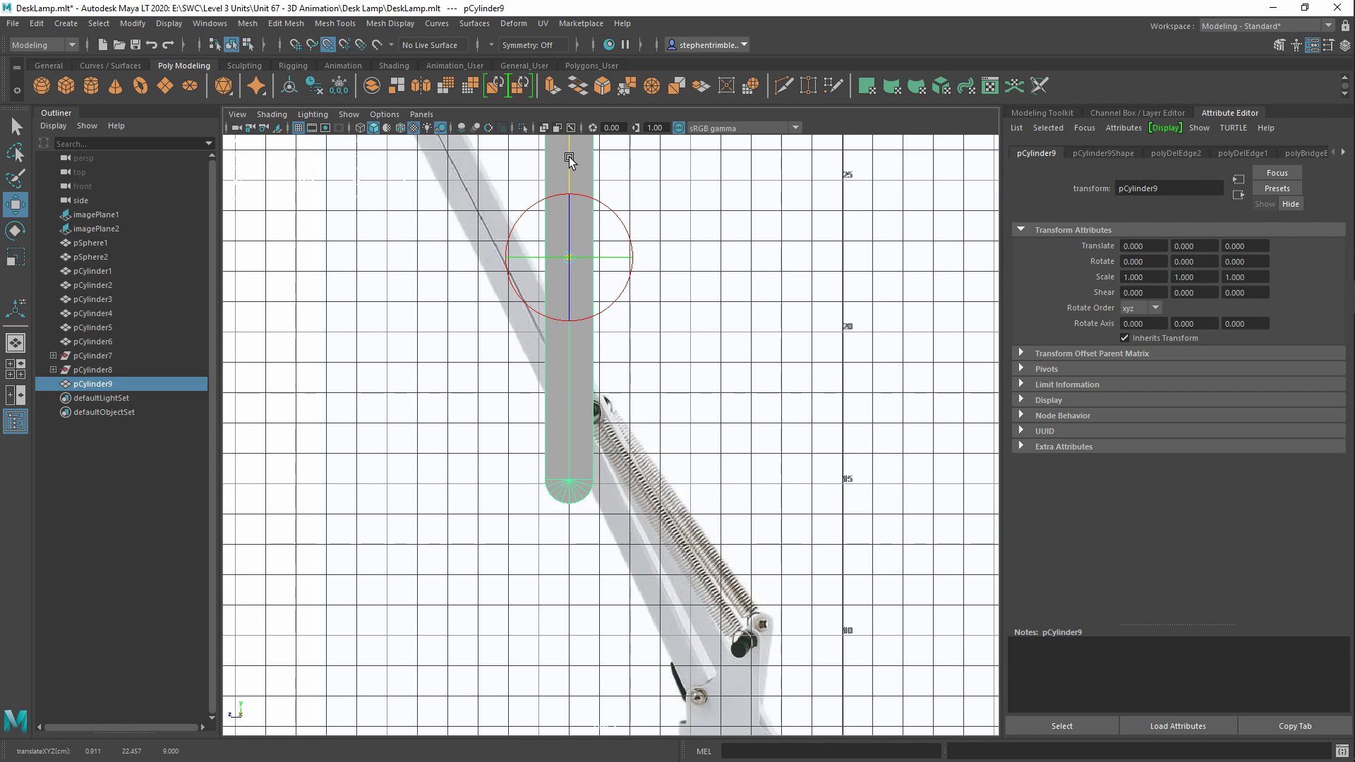
left_click_drag(564, 261, 564, 485)
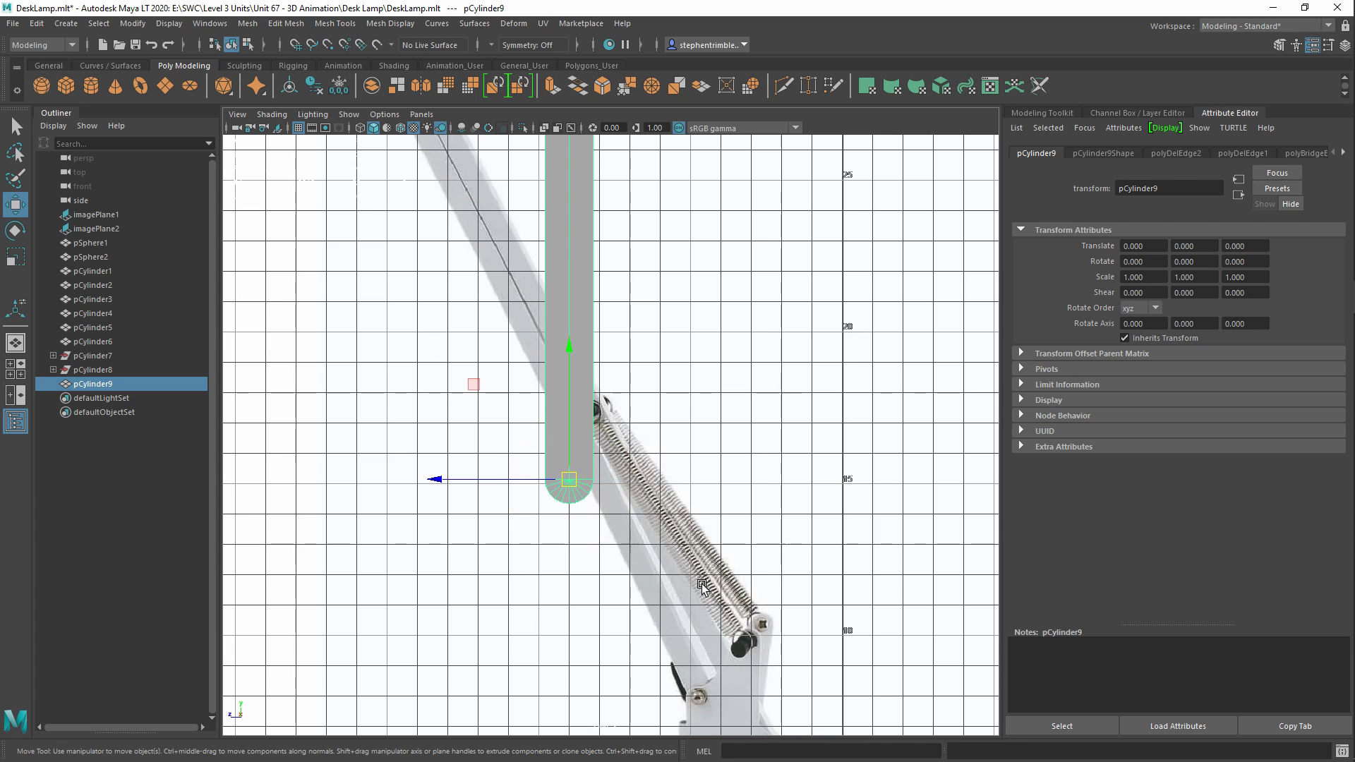
With wireframe on shaded shown, lower the arm bar to Translate Y -11.150, snapping its lower pivot to the base bracket's rounded centre
right_click_drag(388, 384, 348, 387, "alt")
left_click(624, 463)
left_click(596, 408)
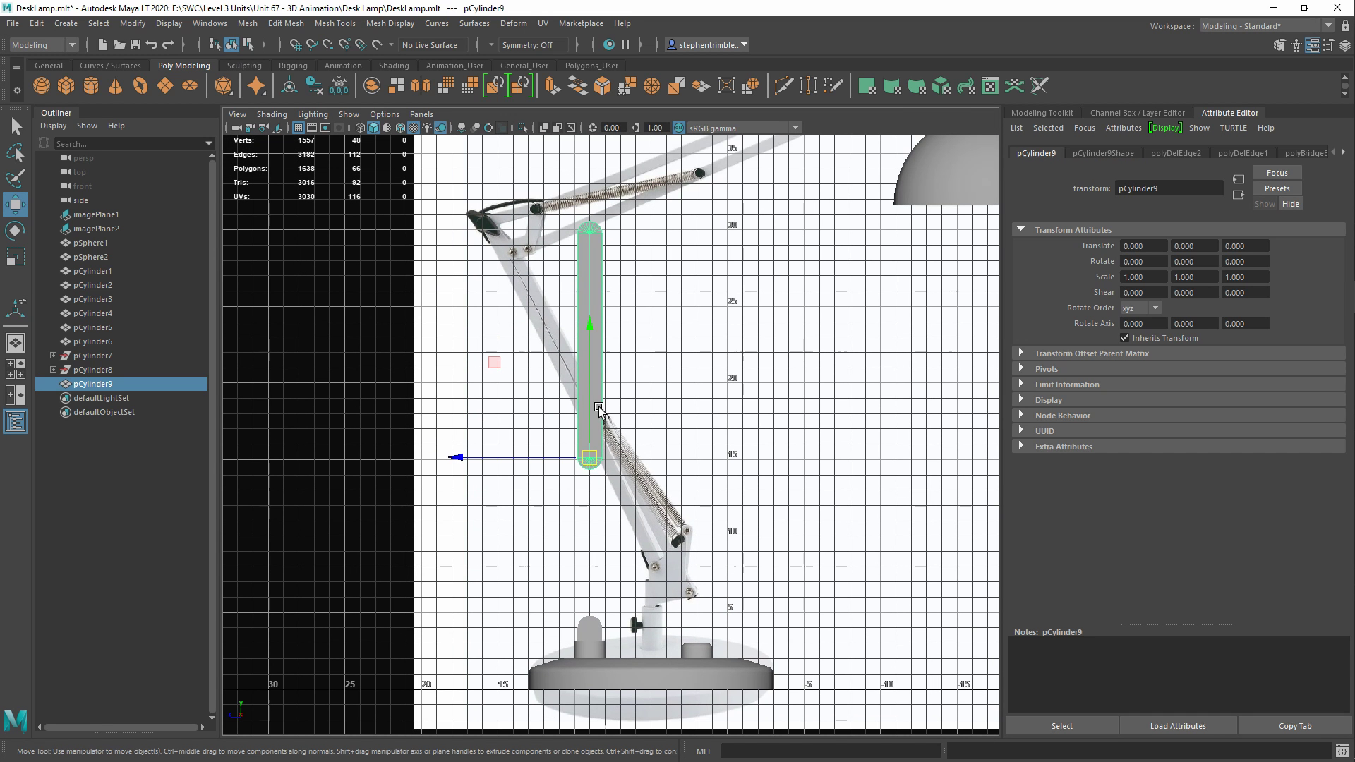
right_click_drag(618, 529, 679, 563, "alt")
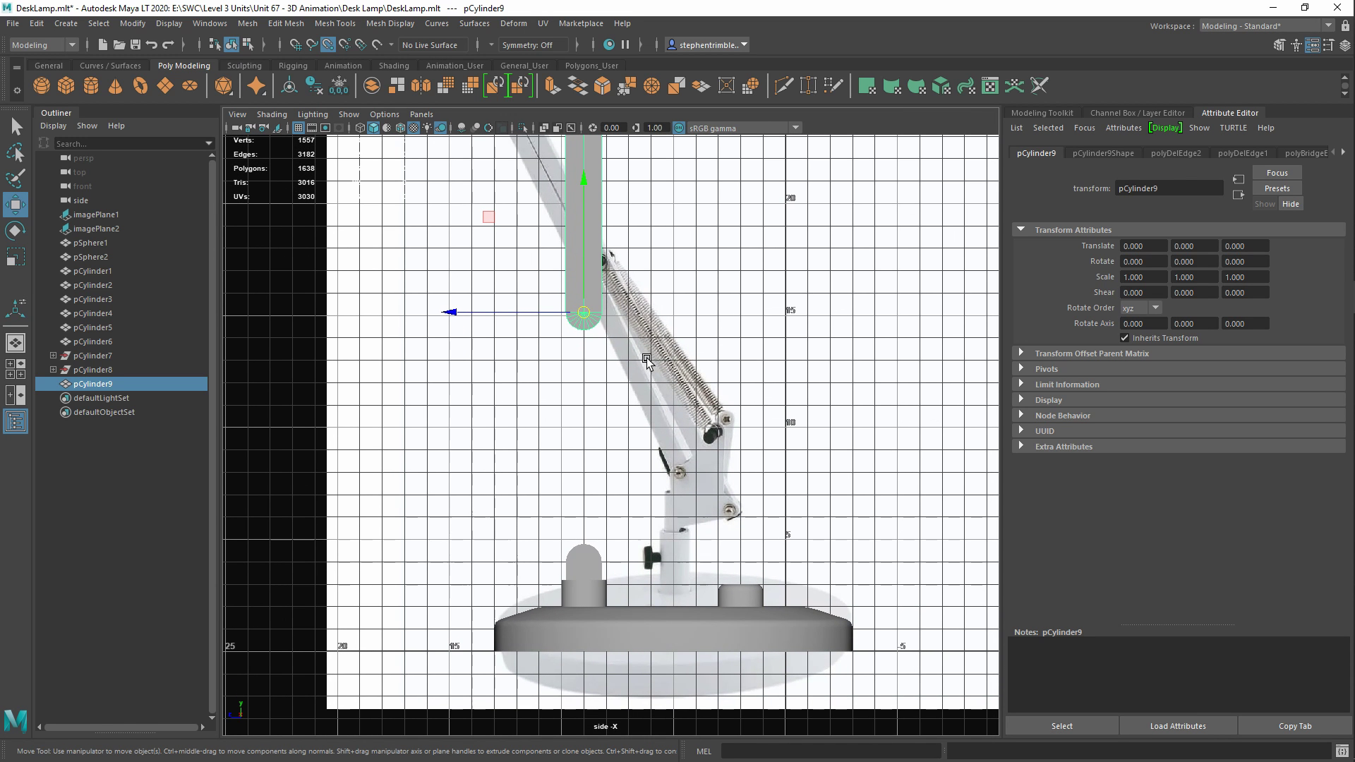
left_click_drag(583, 201, 584, 321)
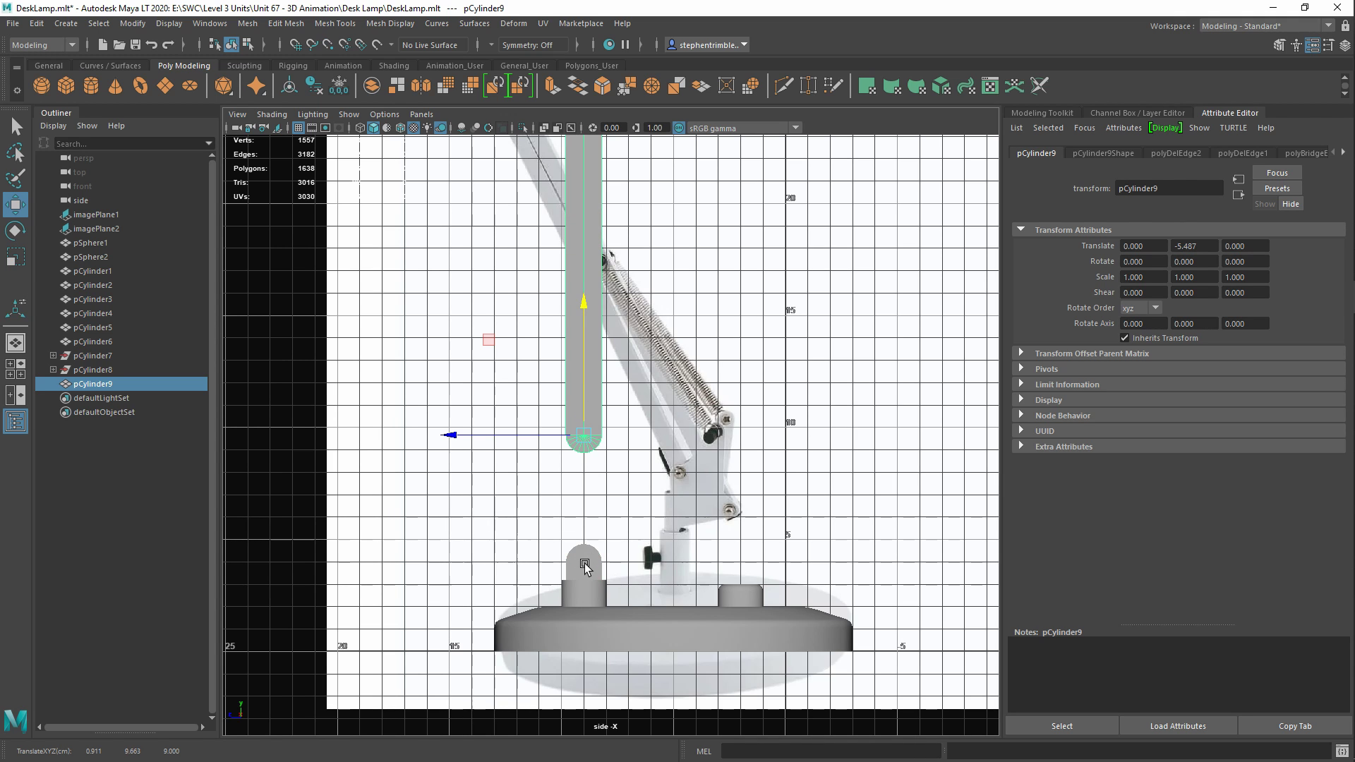
left_click(400, 128)
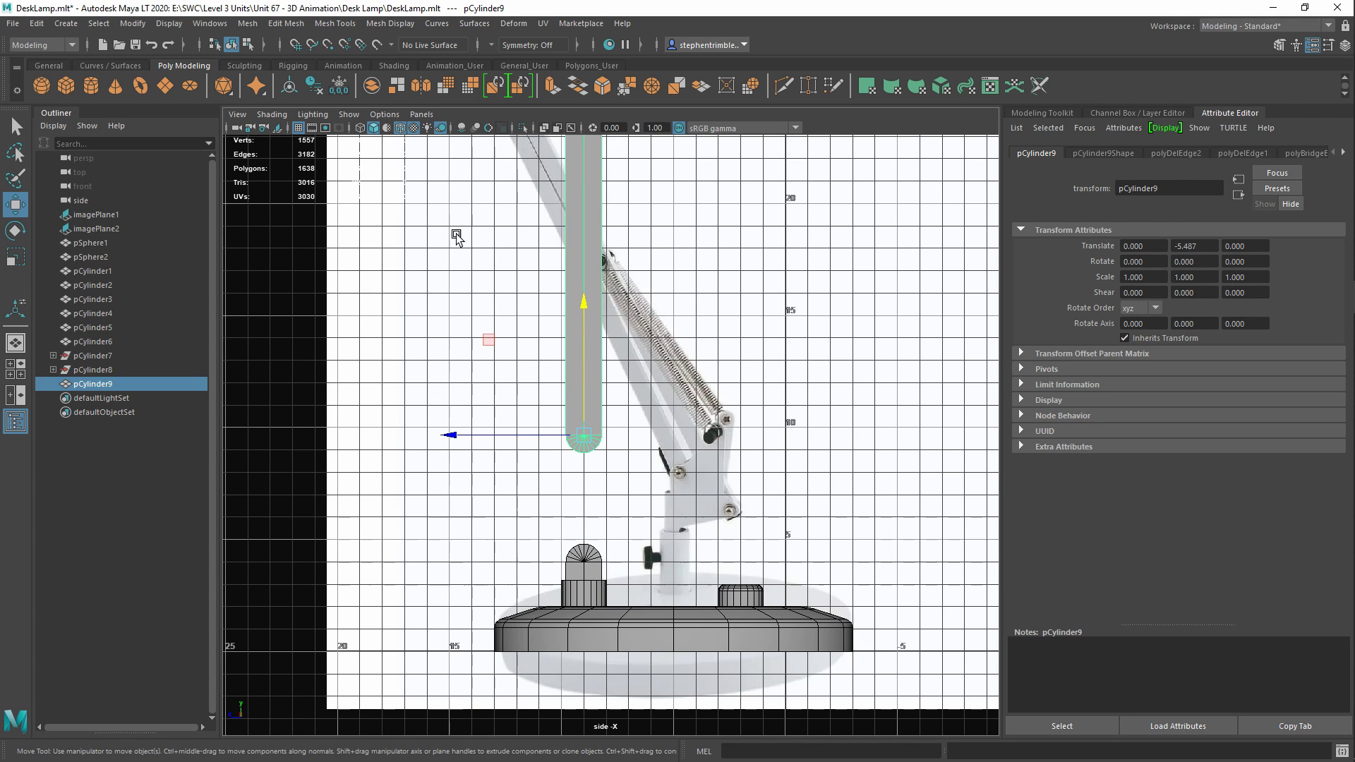
left_click_drag(586, 366, 585, 498)
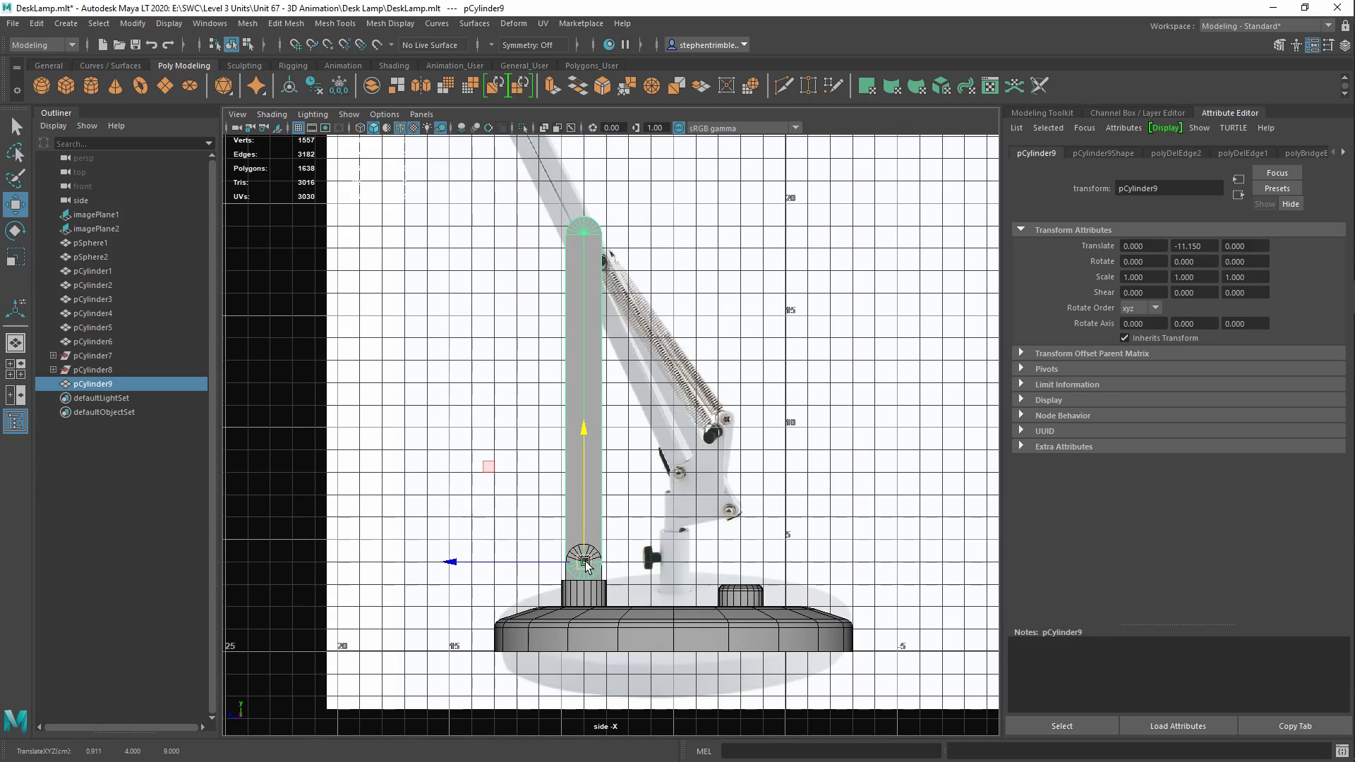
Try rotating the arm bar about its lower pivot in the perspective view, undo the rotation, and clear the selection
key("space")
key("space")
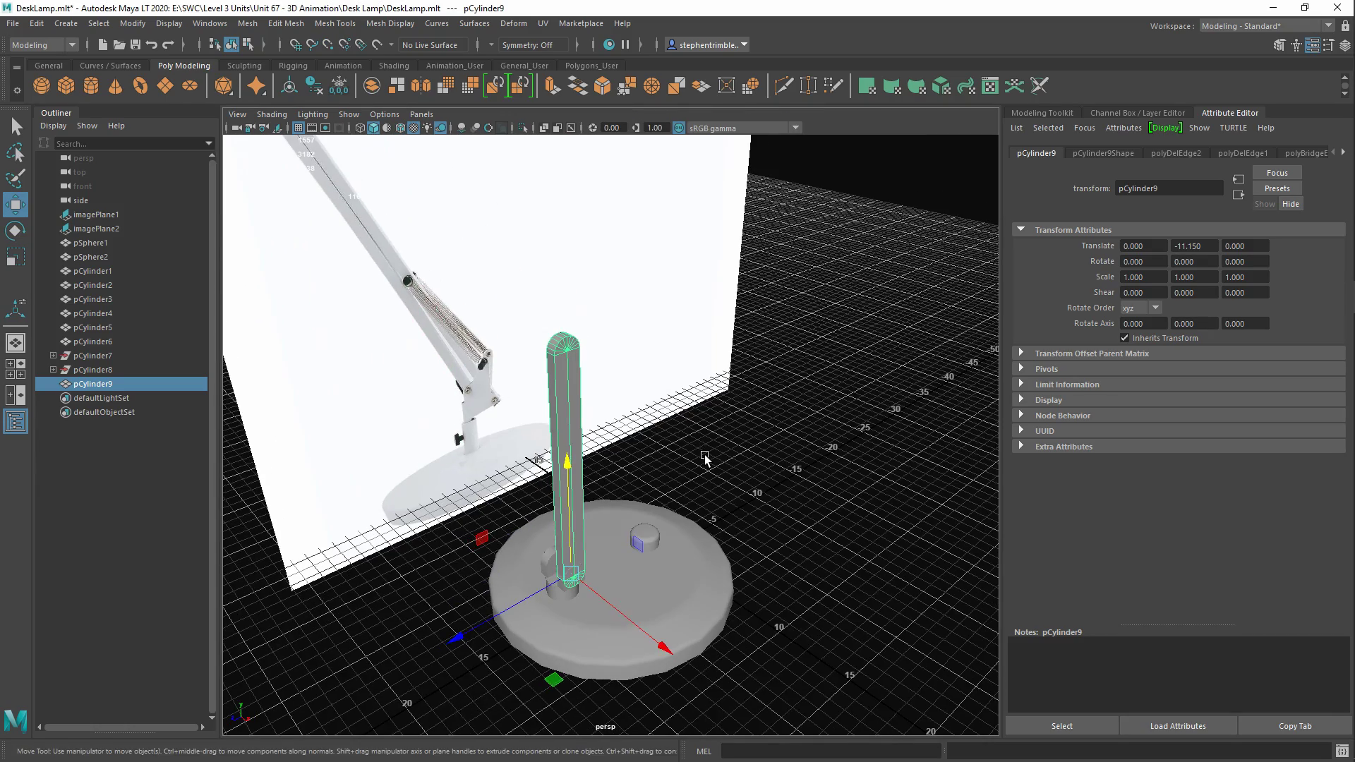
key("e")
left_click_drag(686, 454, 462, 539, "alt")
key("ctrl+z")
left_click(744, 632)
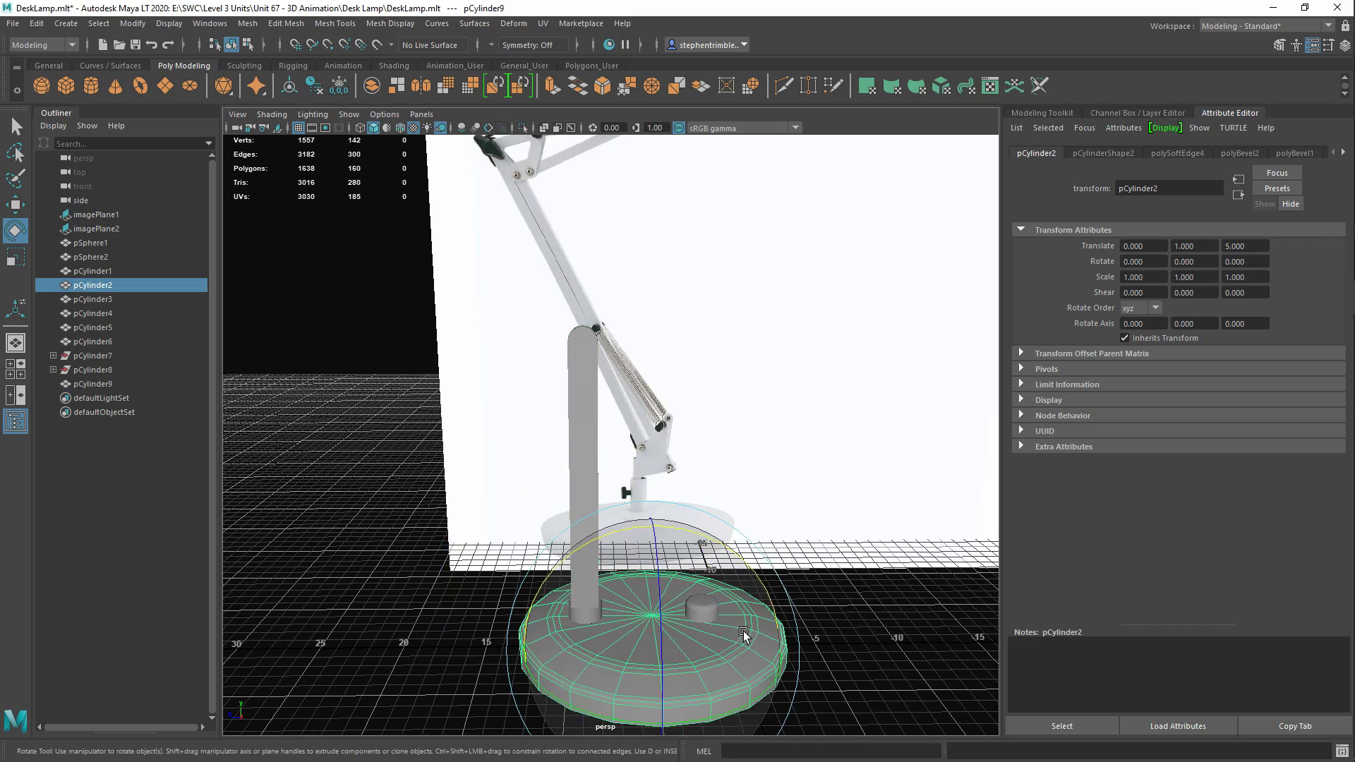
left_click(903, 647)
Examine the joint between the arm bar and the base bracket, try another slight rotation of the bar, and undo it
left_click_drag(529, 600, 597, 597, "alt")
middle_click_drag(598, 597, 669, 475, "alt")
right_click_drag(669, 476, 697, 589, "alt")
left_click(638, 507)
left_click_drag(602, 530, 729, 575, "alt")
left_click(898, 375)
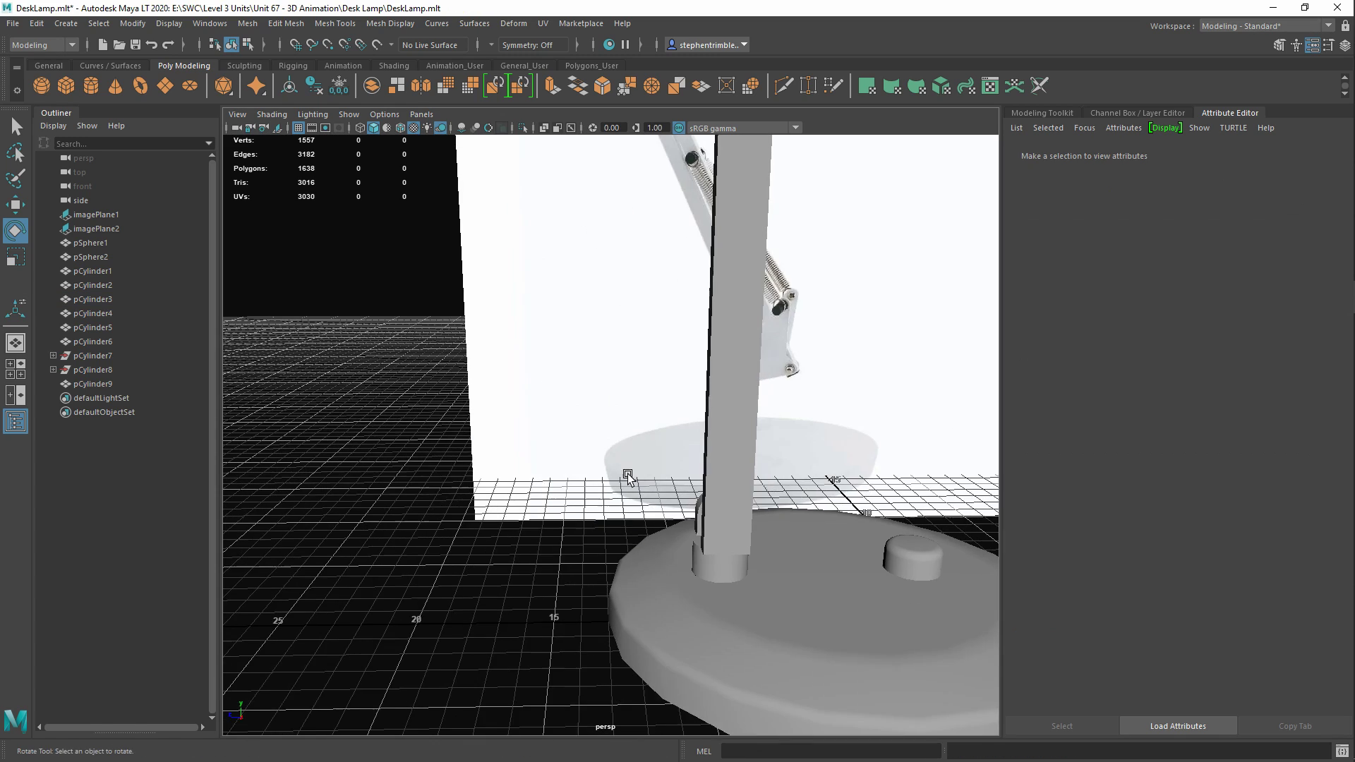
scroll(628, 473, "down", 5)
left_click(671, 383)
mouse_move(620, 369)
left_mouse_down()
mouse_move(688, 367)
mouse_move(471, 373)
mouse_move(614, 374)
left_mouse_up()
key("ctrl+z")
left_click(962, 570)
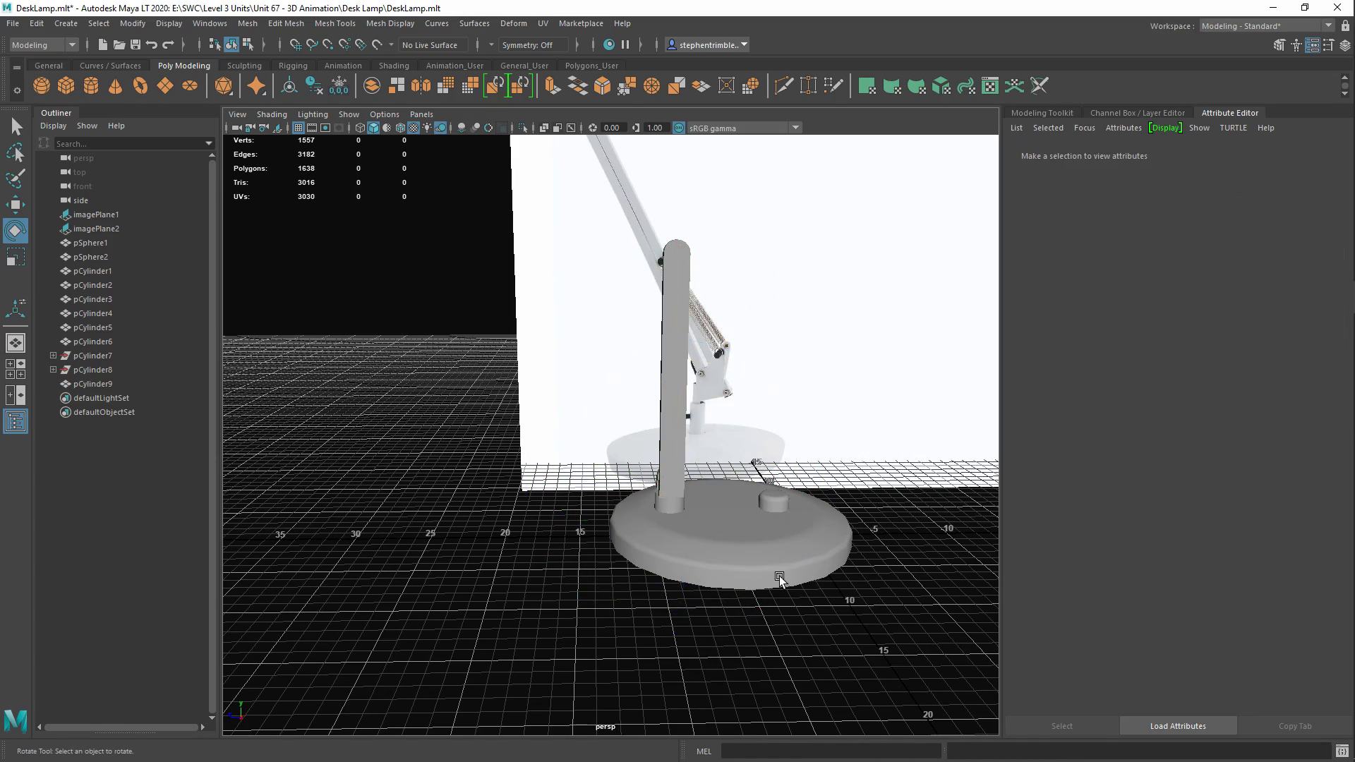
Centre the arm bar between the two bracket plates in the front view by moving it to Translate X -0.911
left_click_drag(536, 536, 718, 531, "alt")
right_click_drag(588, 424, 713, 549, "alt")
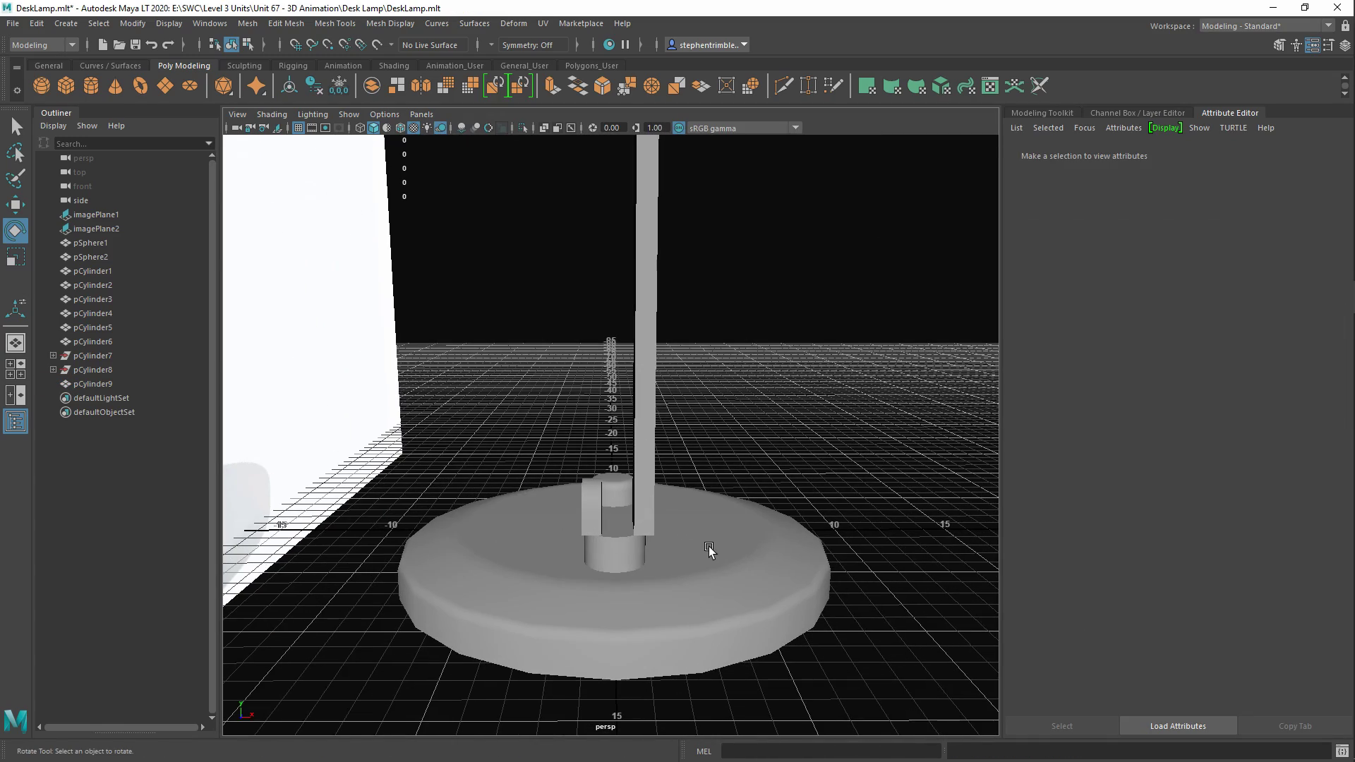
left_click(647, 452)
key("w")
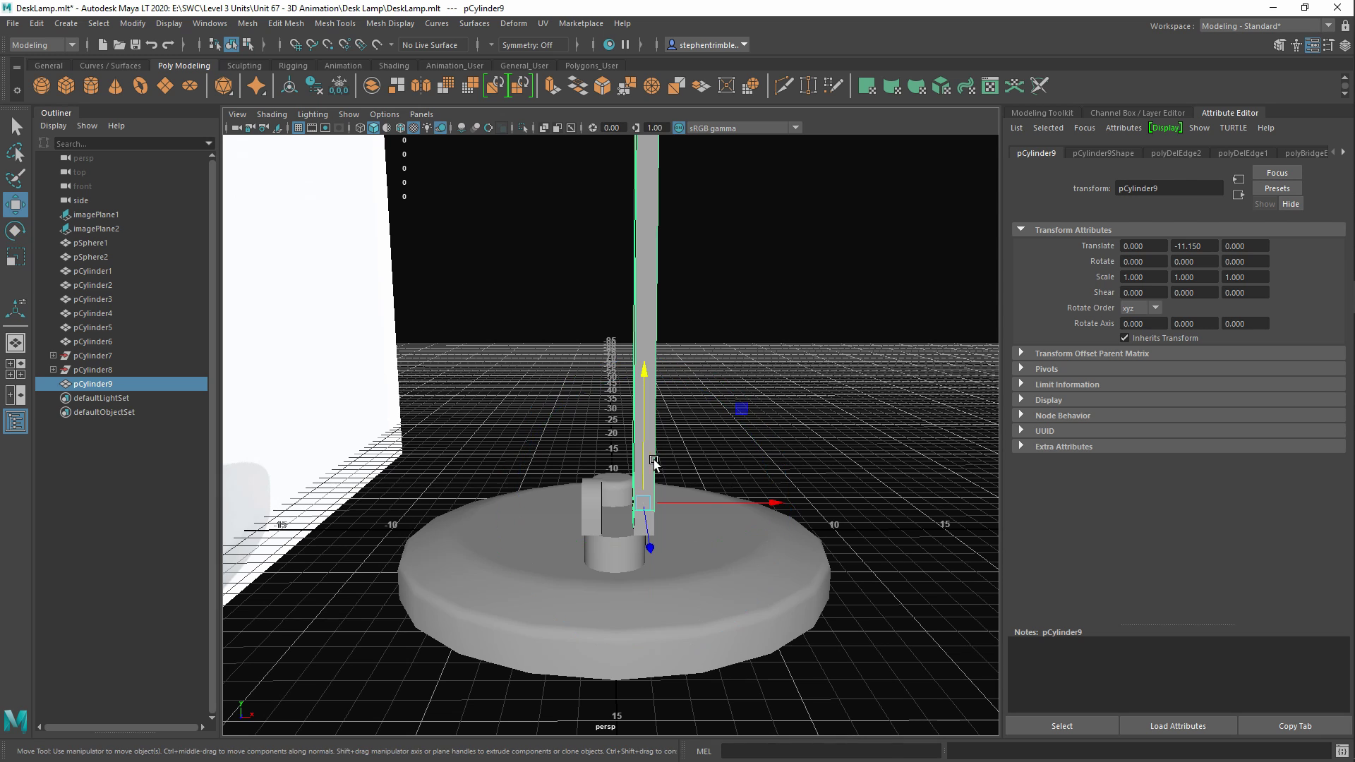
key("space")
key("space")
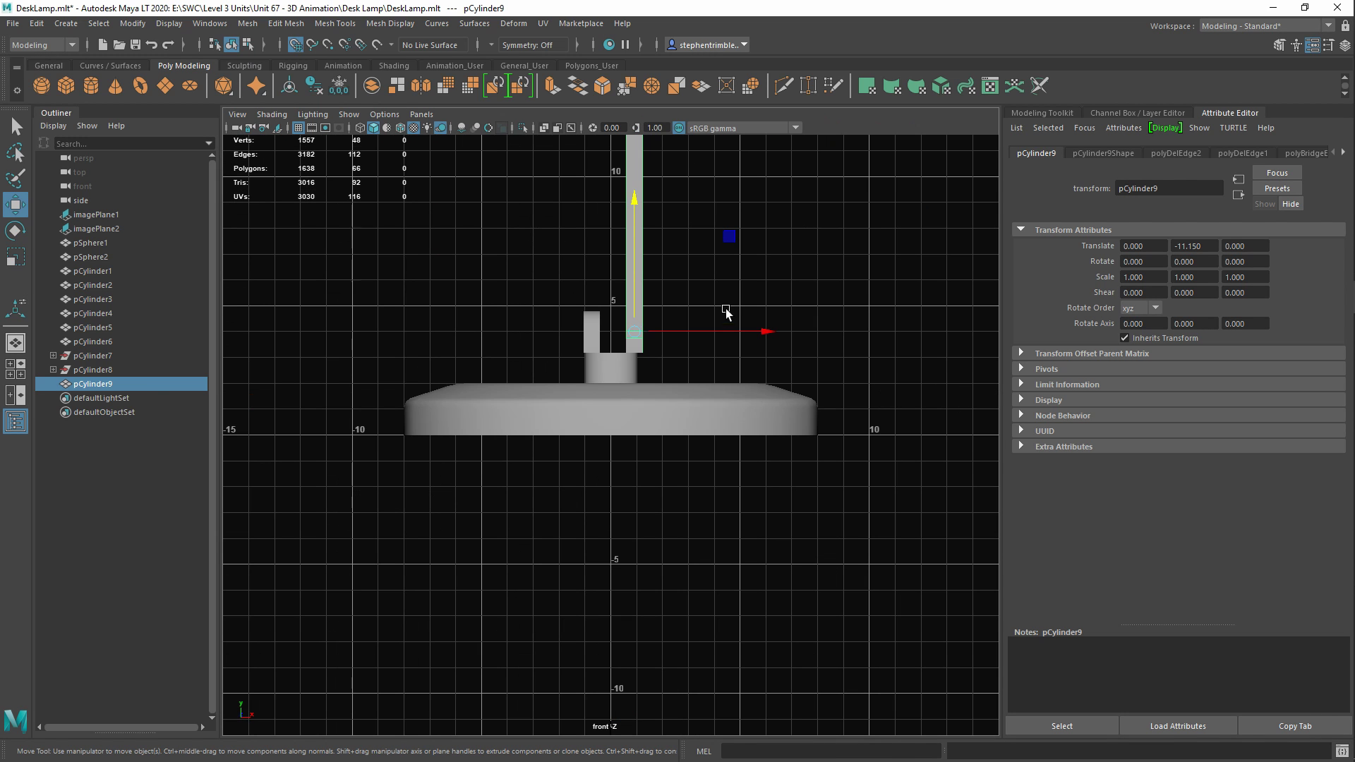
left_click_drag(762, 329, 614, 333)
middle_click_drag(618, 407, 619, 556, "alt")
right_click_drag(513, 387, 601, 566, "alt")
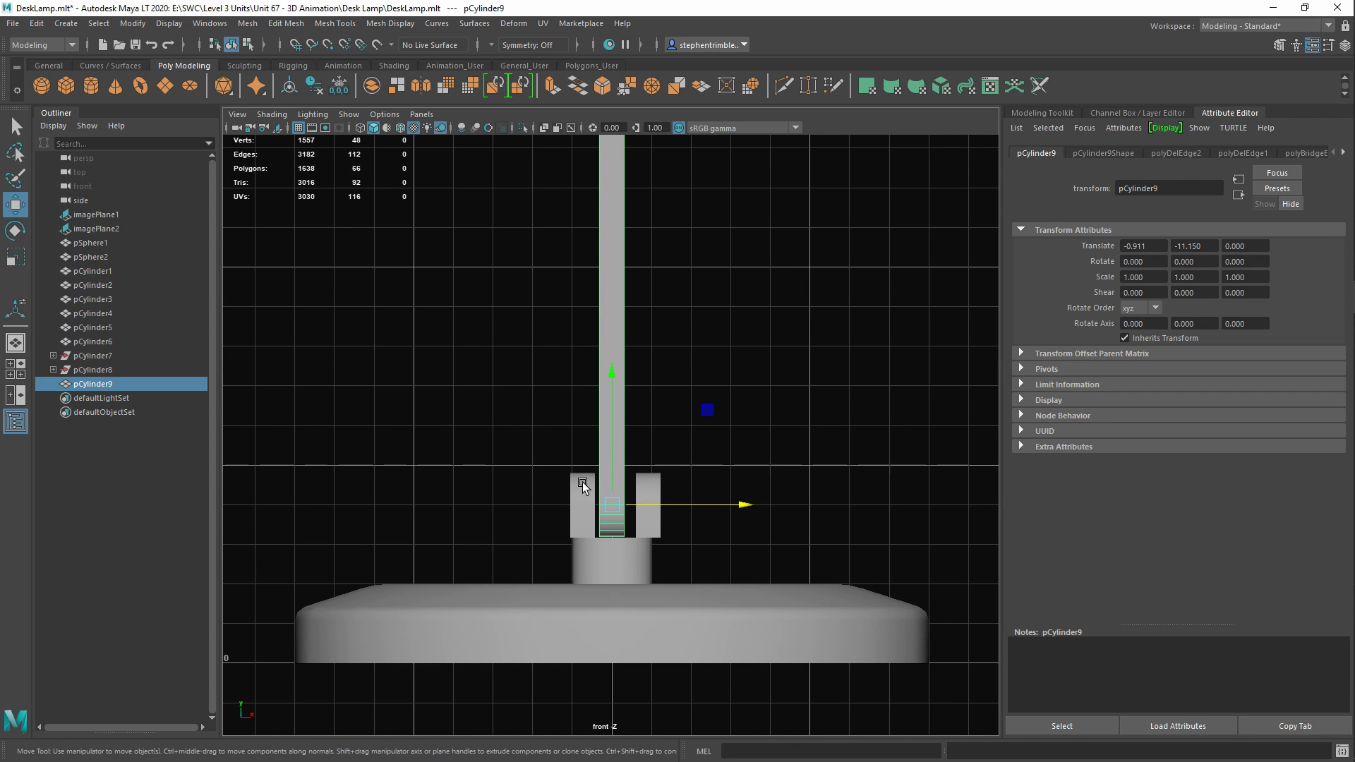
Thicken the arm bar between the bracket plates by scaling it to 1.244 along X
key("r")
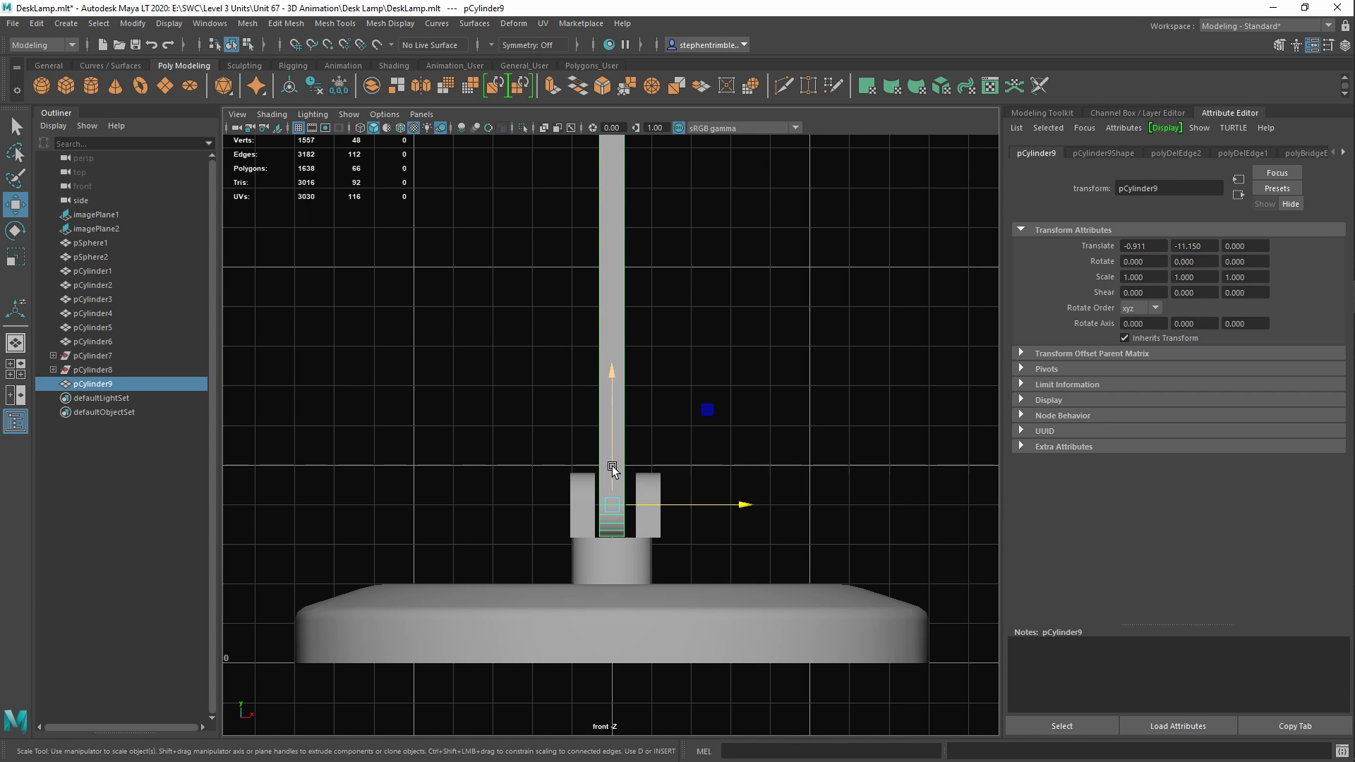
left_click_drag(739, 503, 776, 507)
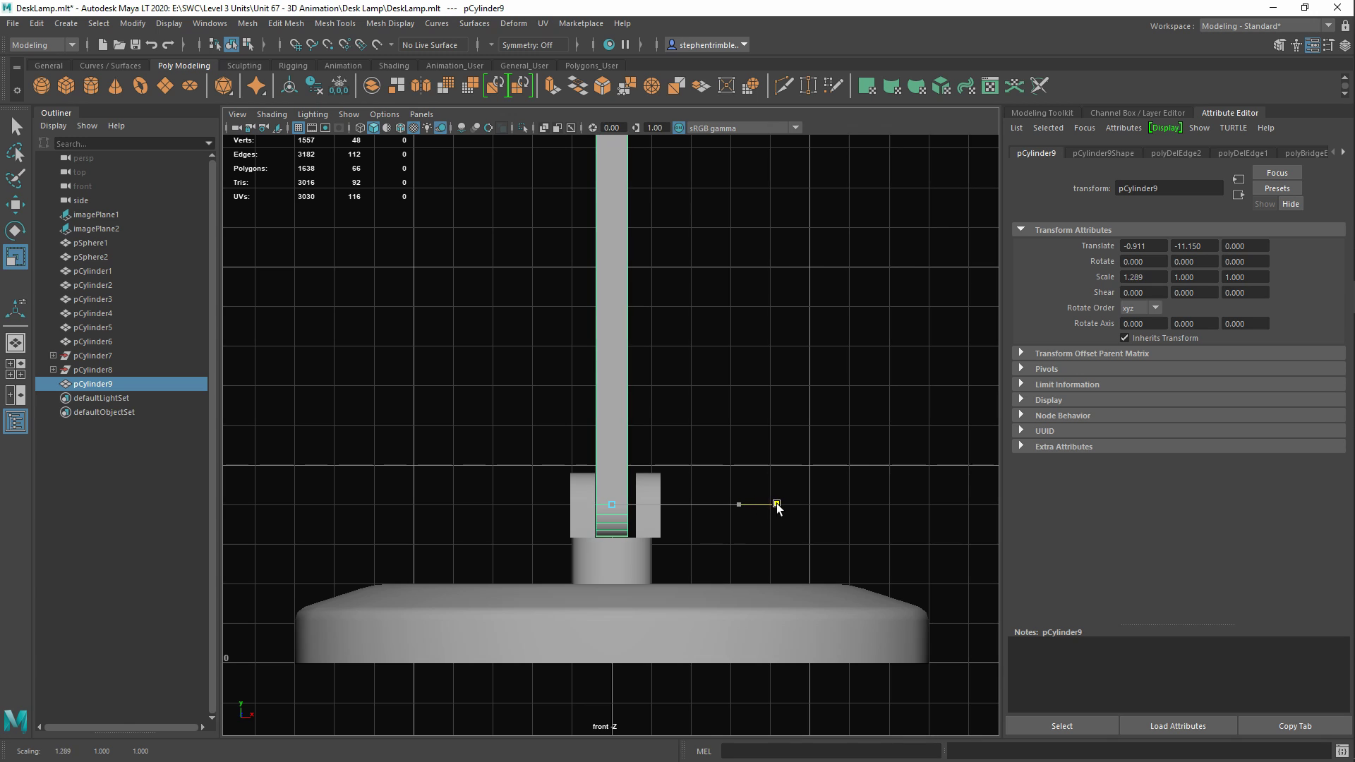
left_click_drag(775, 509, 771, 516)
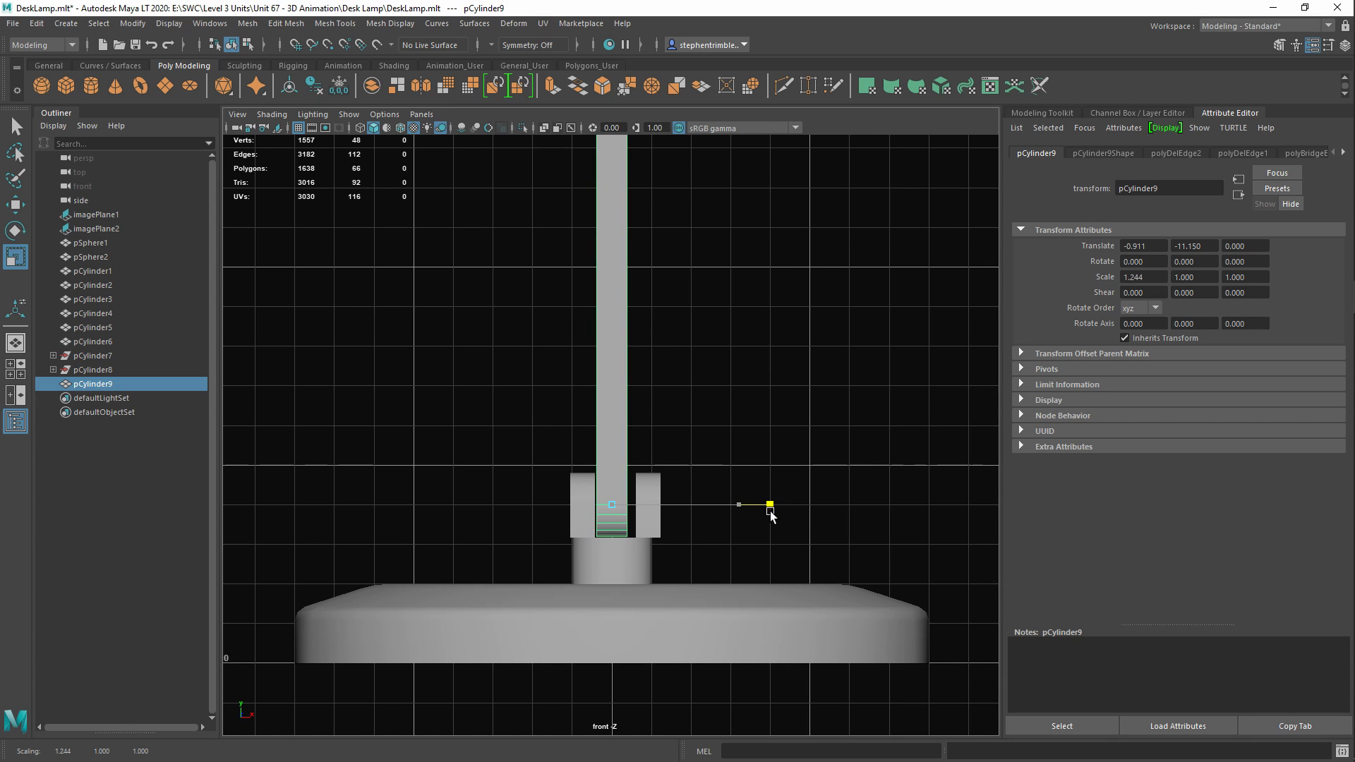
left_click(762, 417)
Snap the right bracket plate's pivot to its inner face and move the plate flush against the arm bar's side
scroll(610, 567, "up", 3)
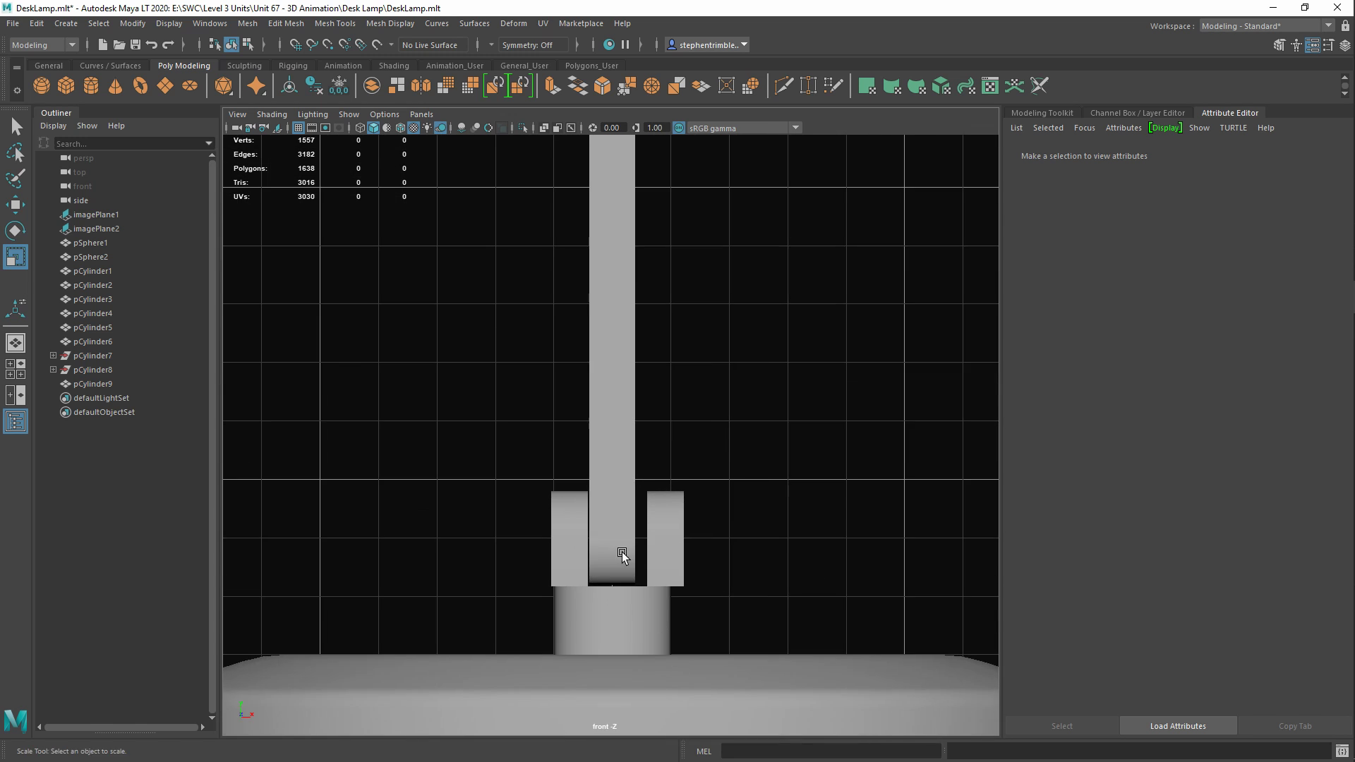
scroll(621, 552, "up", 2)
middle_click_drag(675, 692, 679, 532, "alt")
left_click(686, 367)
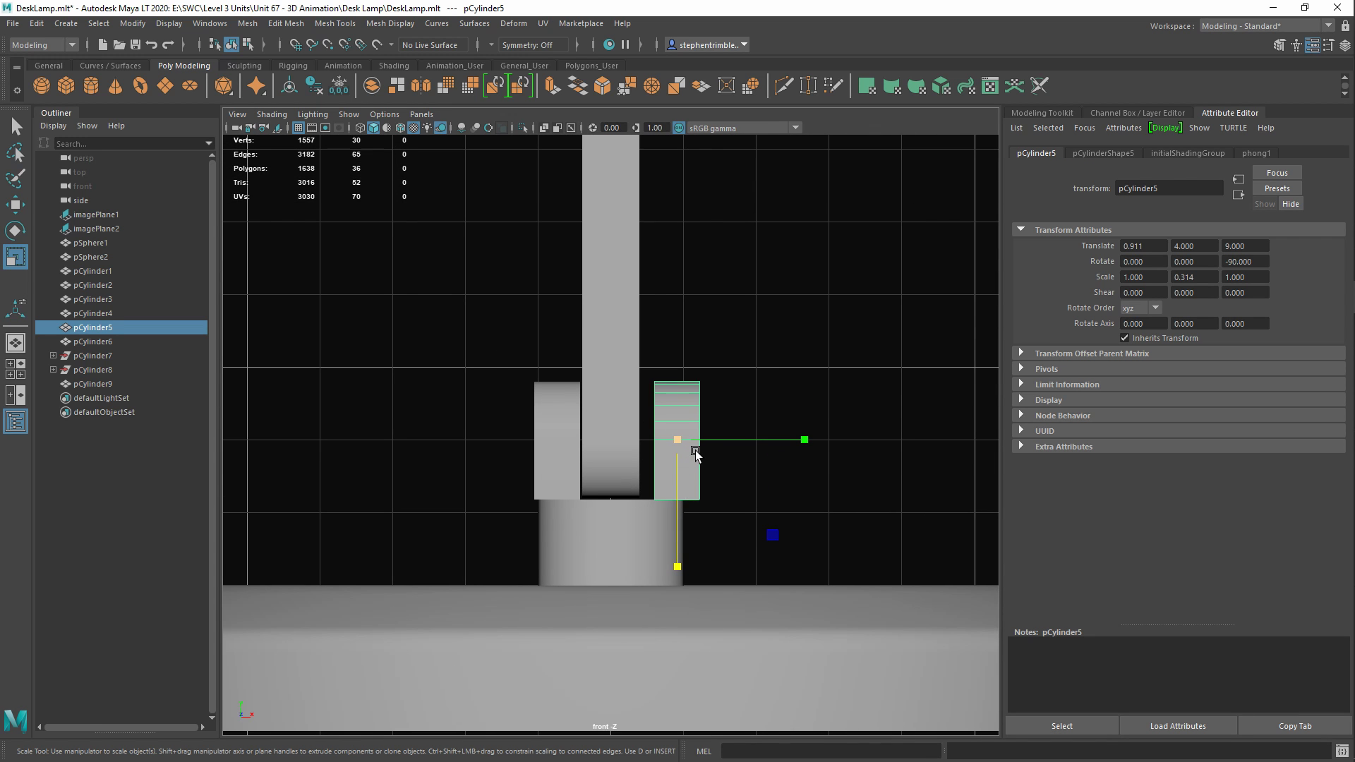
key("w")
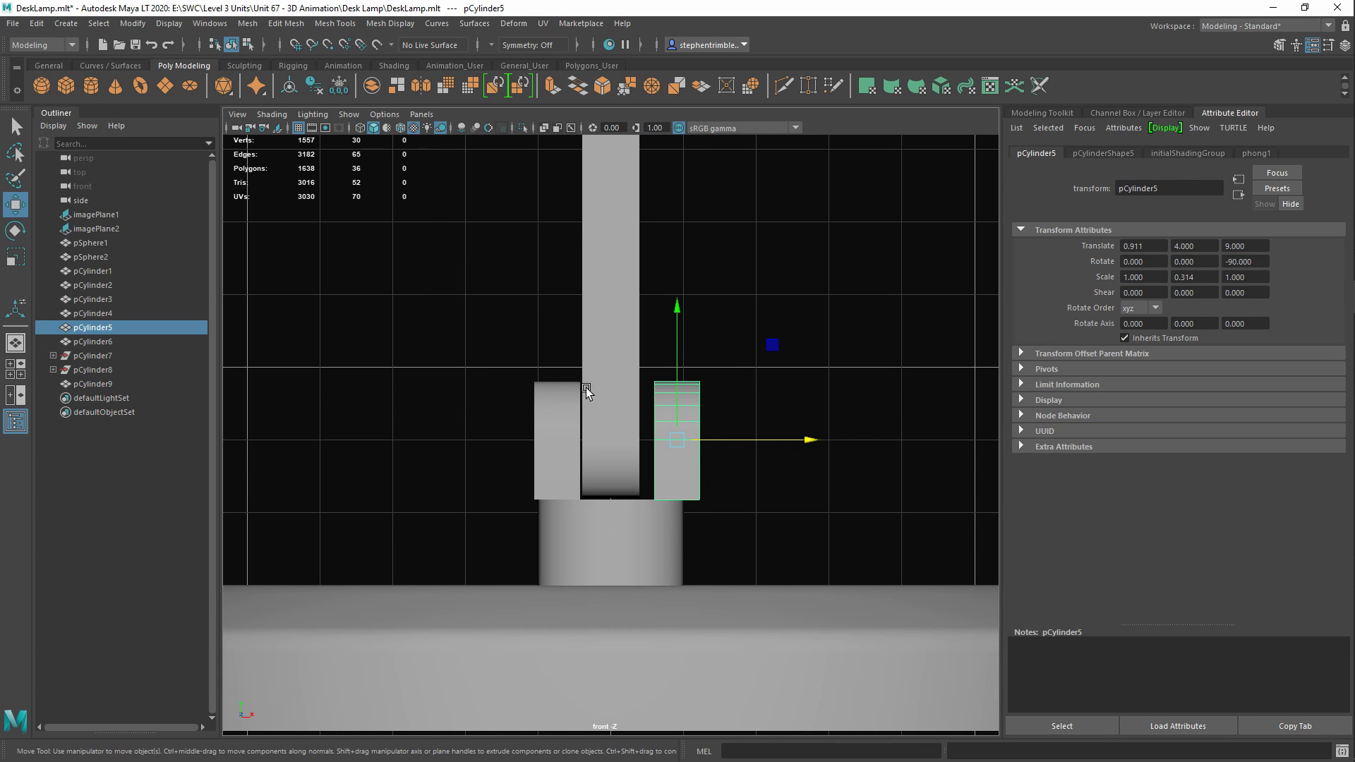
key("d")
key("v")
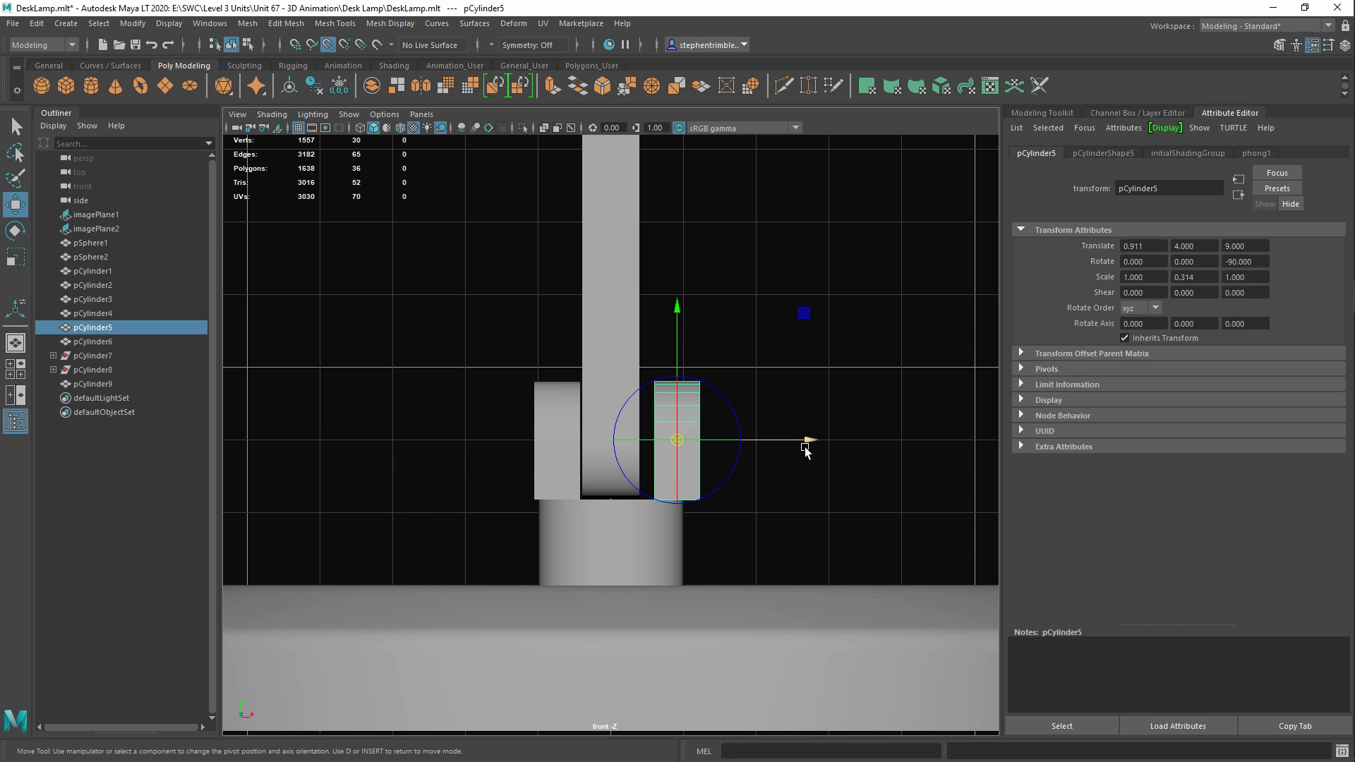
left_click_drag(813, 443, 646, 429)
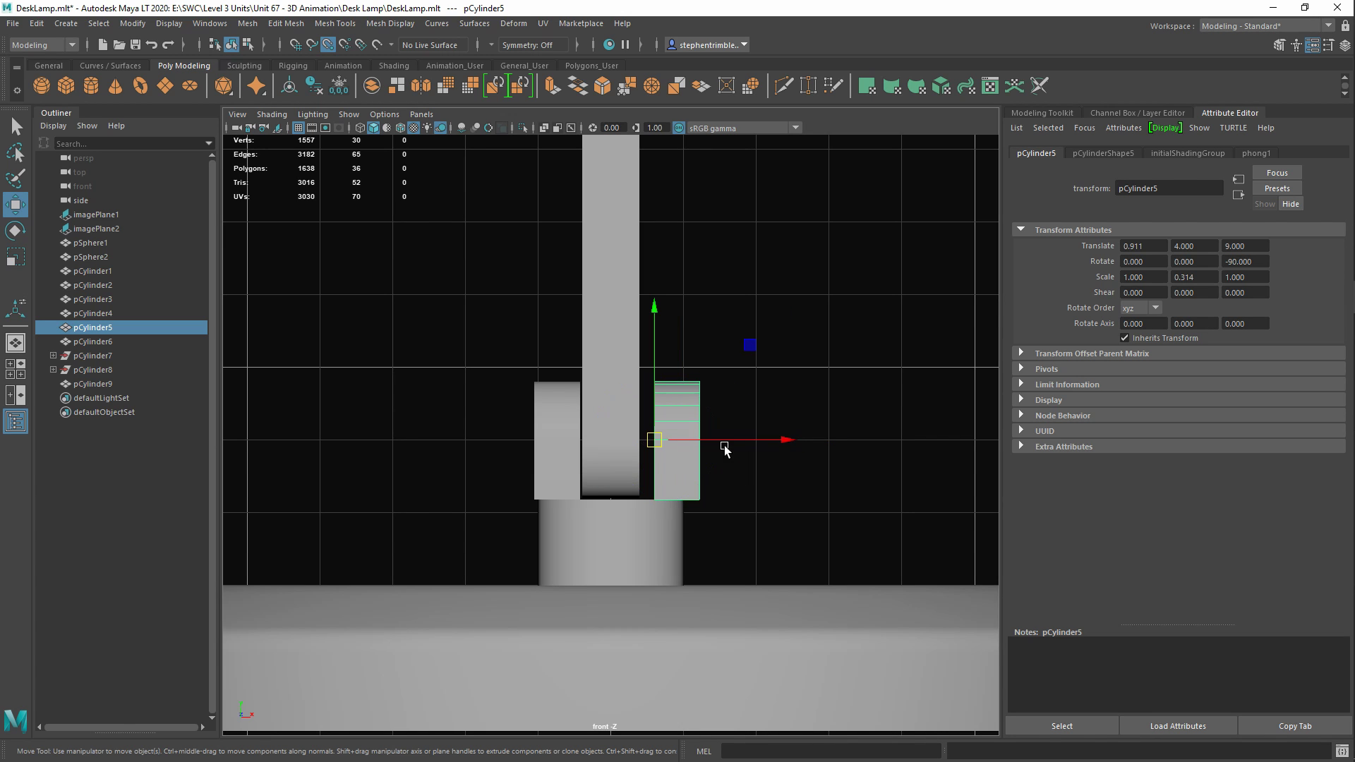
left_click_drag(779, 443, 640, 443)
Snap the left bracket plate's pivot to its inner face and move the plate flush against the bar's opposite side
left_click(551, 446)
key("d")
key("d")
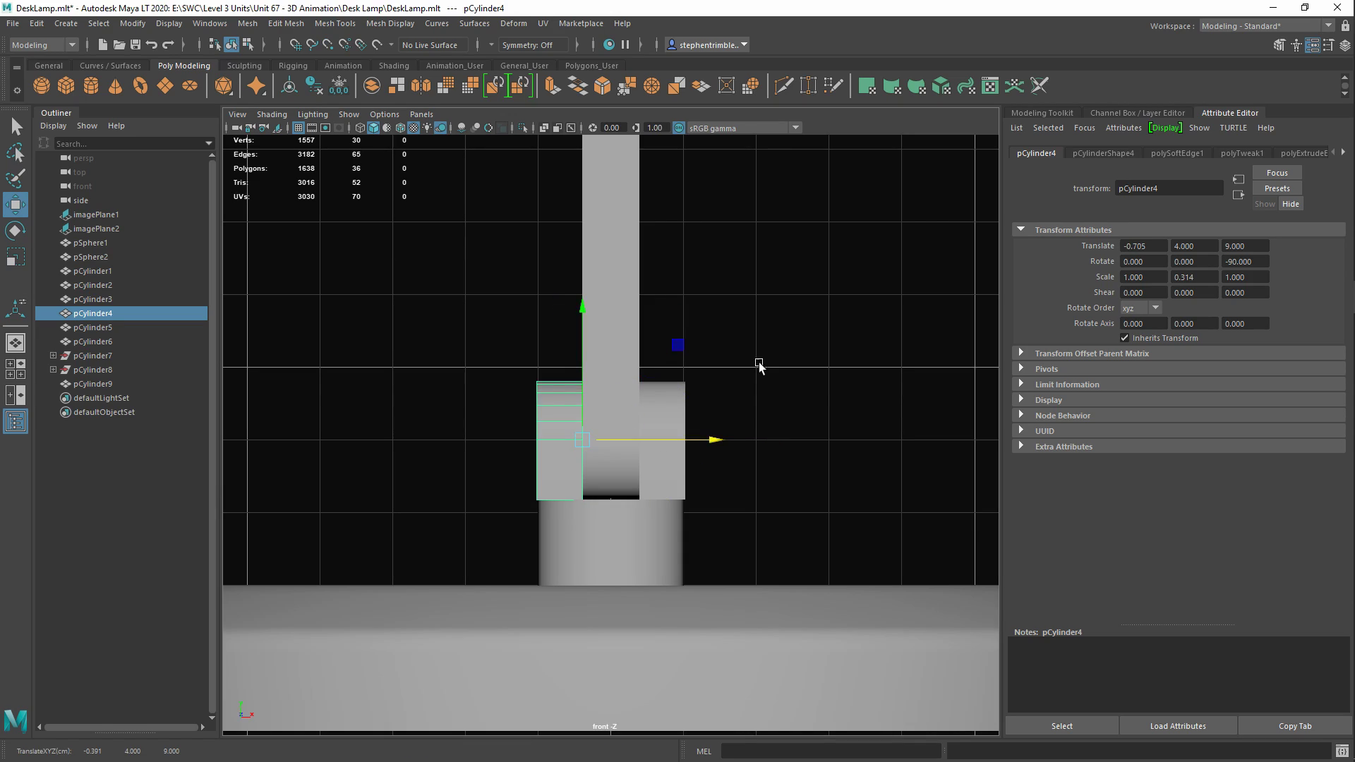
left_click(755, 366)
Widen the short cylinder beneath the bracket plates by scaling it to 1.577 in X and Z
key("space")
key("space")
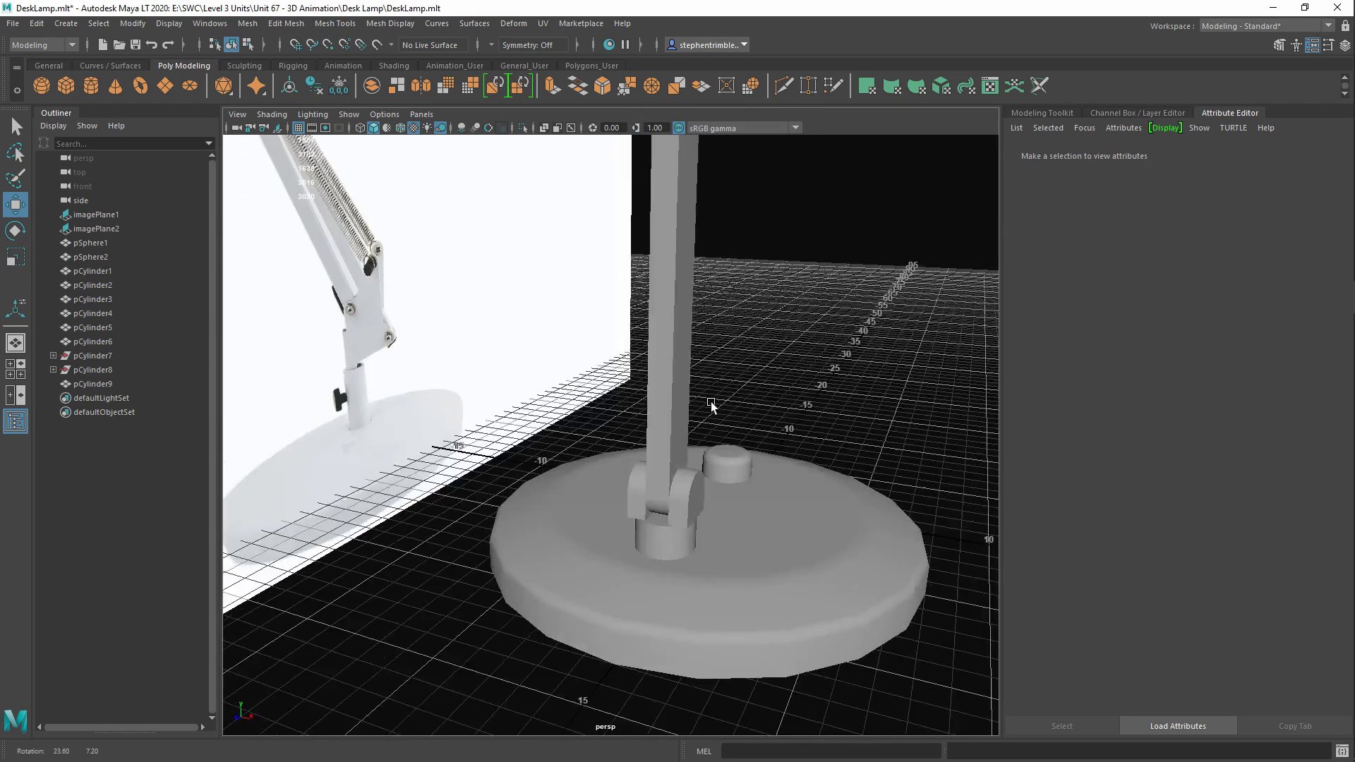
mouse_move(713, 408)
left_mouse_down("alt")
mouse_move(594, 406)
mouse_move(656, 368)
mouse_move(716, 432)
left_mouse_up("alt")
scroll(656, 368, "down", 3)
left_click(585, 442)
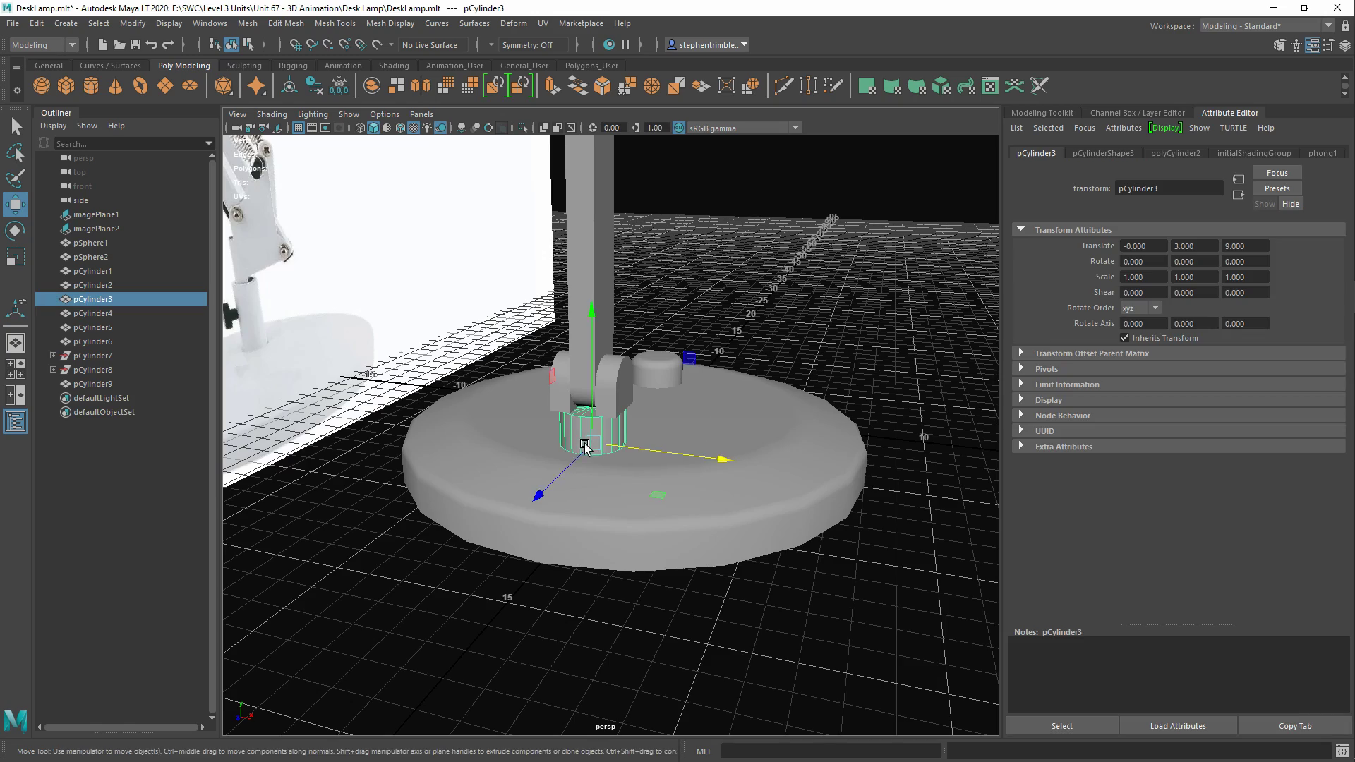
scroll(602, 529, "up", 7)
left_click_drag(666, 539, 536, 544, "alt")
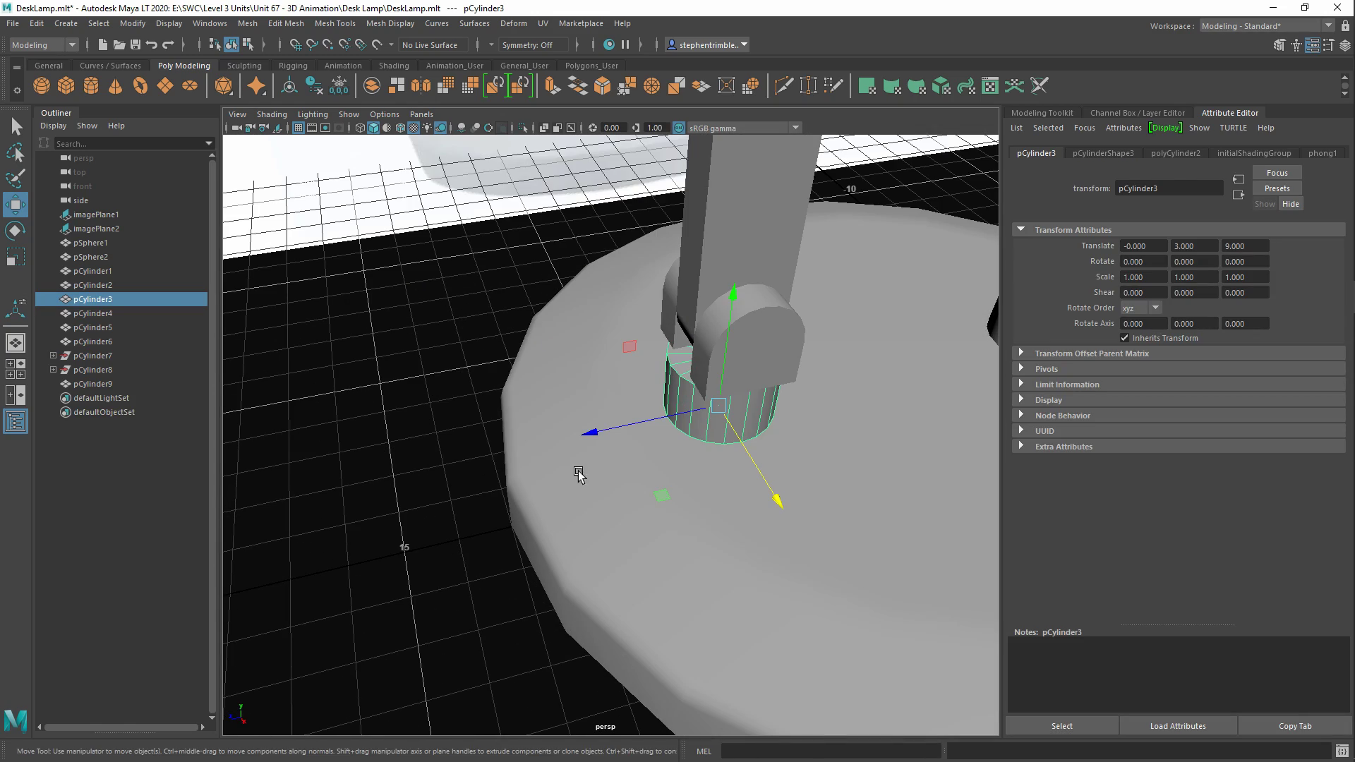
key("r")
left_click_drag(662, 496, 768, 427)
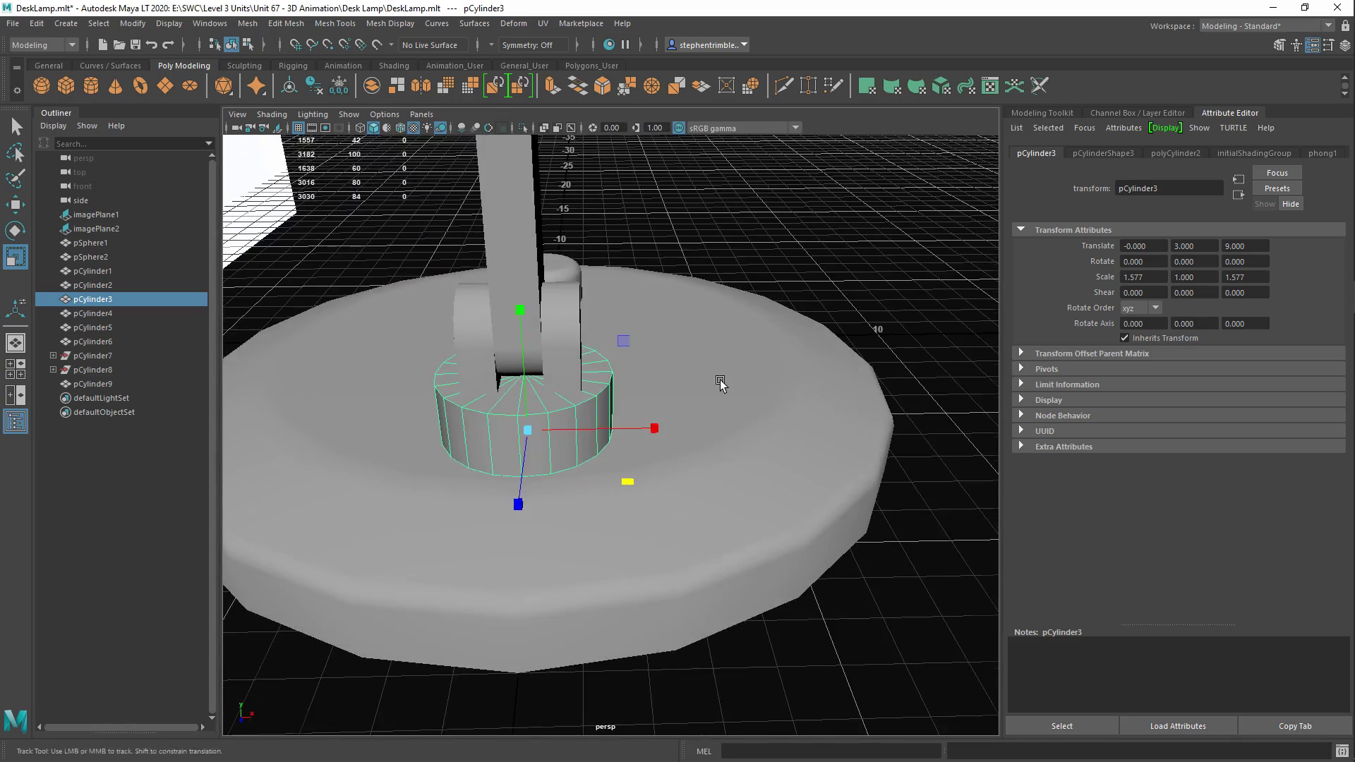
Isolate the widened cylinder beneath the bracket in the perspective view and turn the view to its underside
middle_click_drag(723, 383, 795, 444, "alt")
left_click_drag(795, 444, 818, 451, "alt")
mouse_move(679, 528)
left_mouse_down("alt")
mouse_move(689, 544)
mouse_move(716, 489)
mouse_move(734, 559)
mouse_move(494, 545)
mouse_move(484, 599)
mouse_move(705, 501)
mouse_move(638, 484)
mouse_move(678, 488)
mouse_move(664, 513)
left_mouse_up("alt")
left_click(493, 545)
left_click(677, 489)
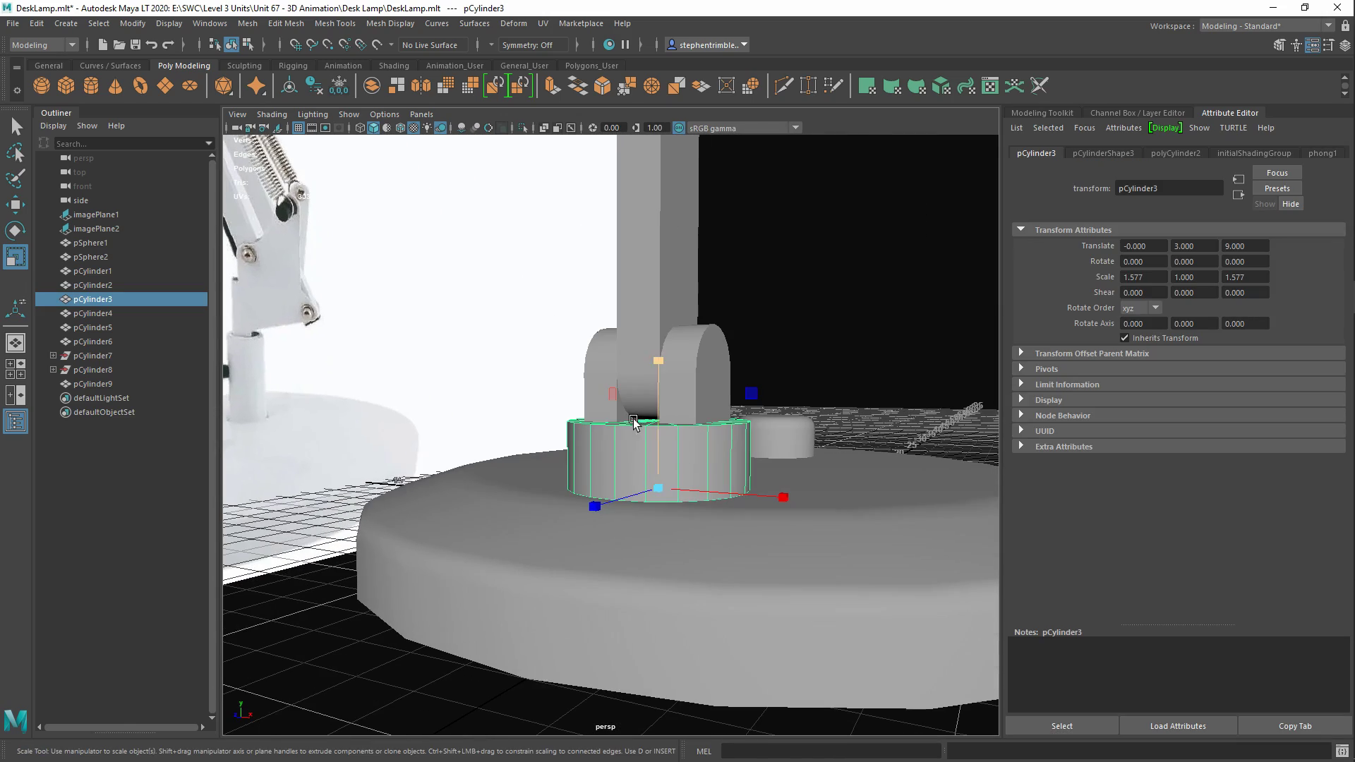
left_click(522, 131)
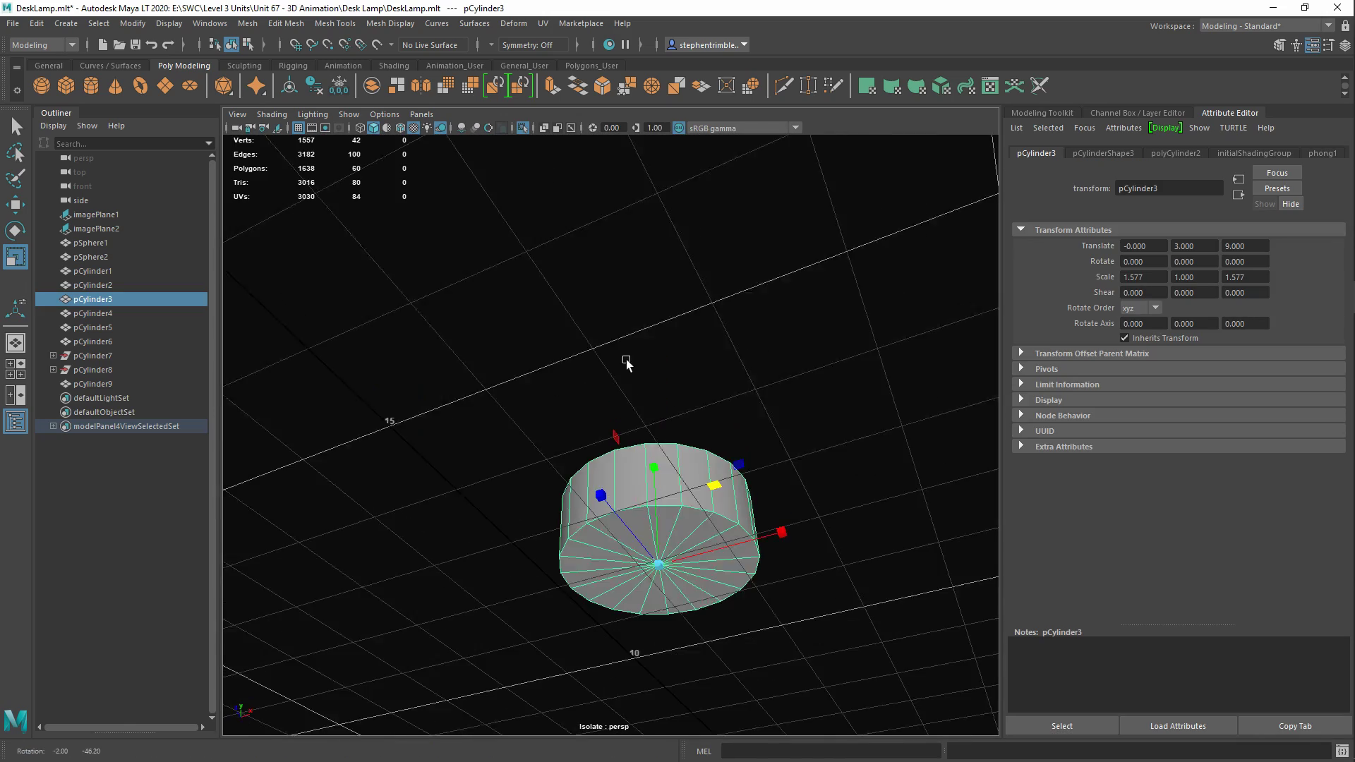
Delete the bottom cap faces of the isolated cylinder, return to object mode and show the whole lamp again
left_click_drag(626, 362, 650, 513, "alt")
right_click_drag(640, 462, 628, 393)
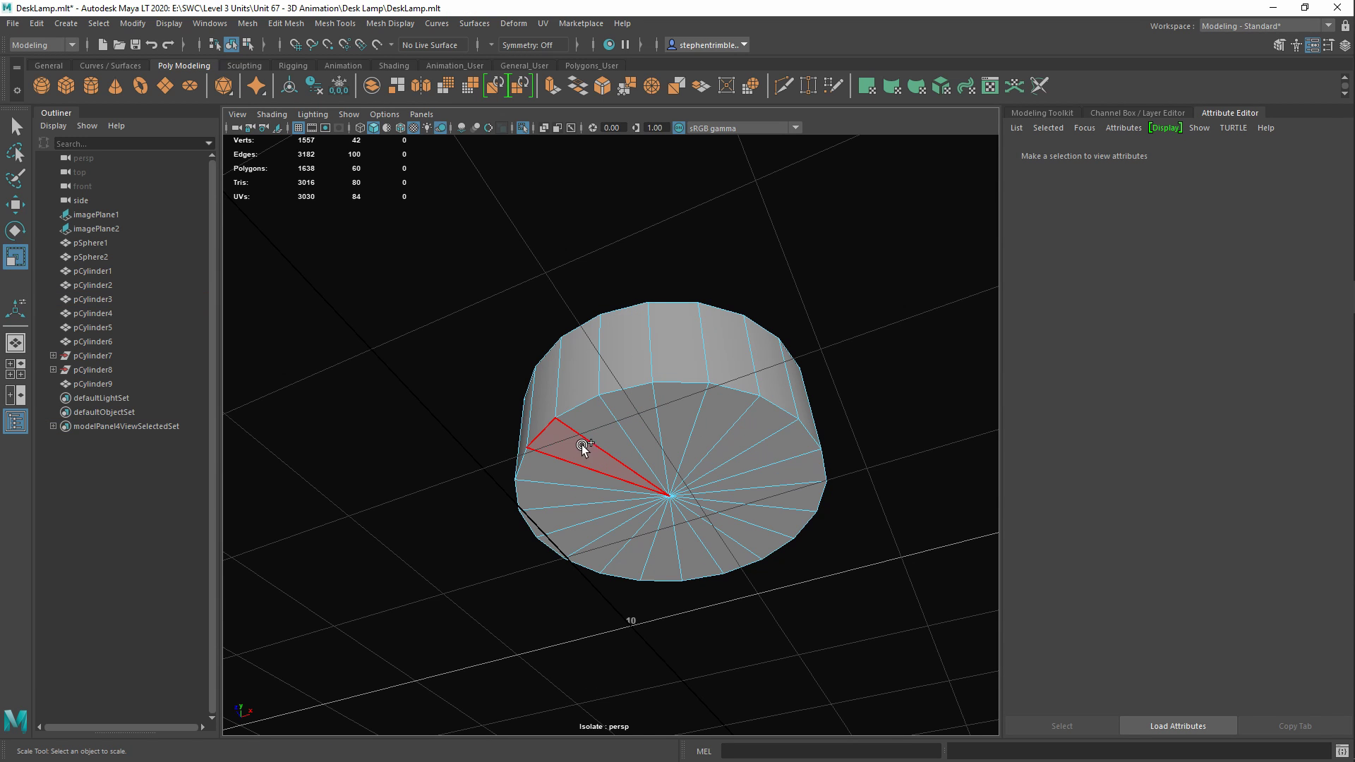
left_click_drag(582, 446, 742, 434)
mouse_move(740, 534)
left_mouse_down()
mouse_move(626, 532)
mouse_move(584, 485)
left_mouse_up()
key("Delete")
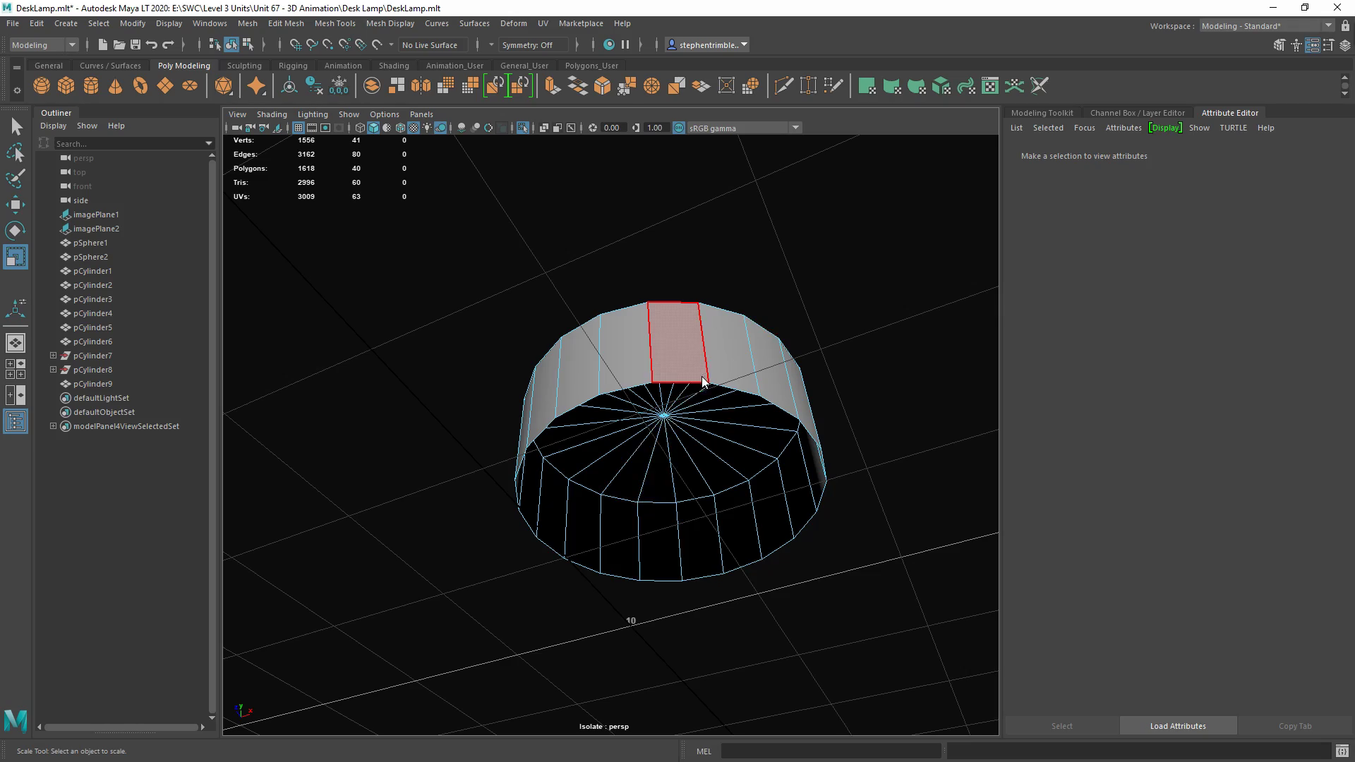
right_click_drag(660, 357, 838, 268)
left_click_drag(838, 268, 574, 302, "alt")
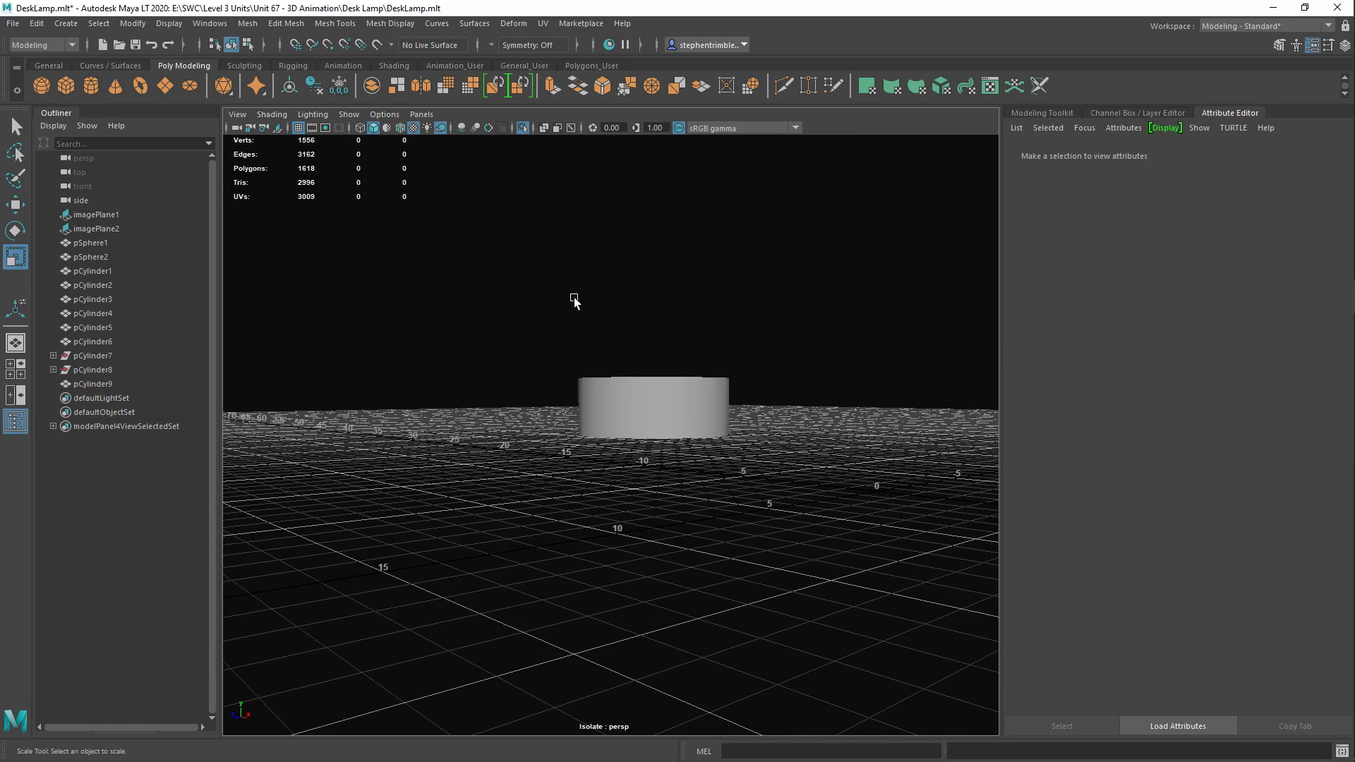
left_click(522, 128)
scroll(632, 390, "down", 4)
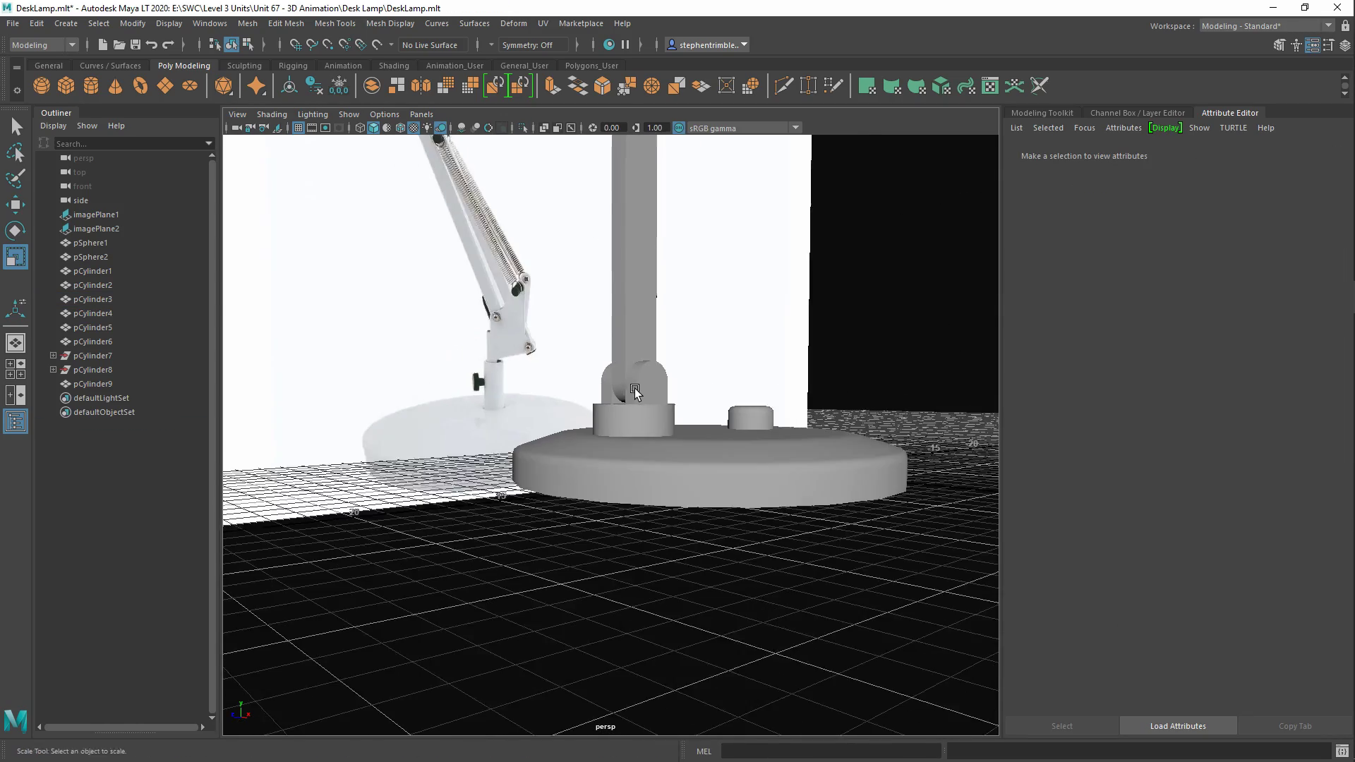
Raise the arm bar straight up in the side view to Translate Y -7.216, clear of the bracket plates
left_click_drag(632, 390, 478, 422, "alt")
scroll(466, 366, "down", 7)
left_click_drag(463, 365, 568, 344, "alt")
scroll(650, 426, "up", 8)
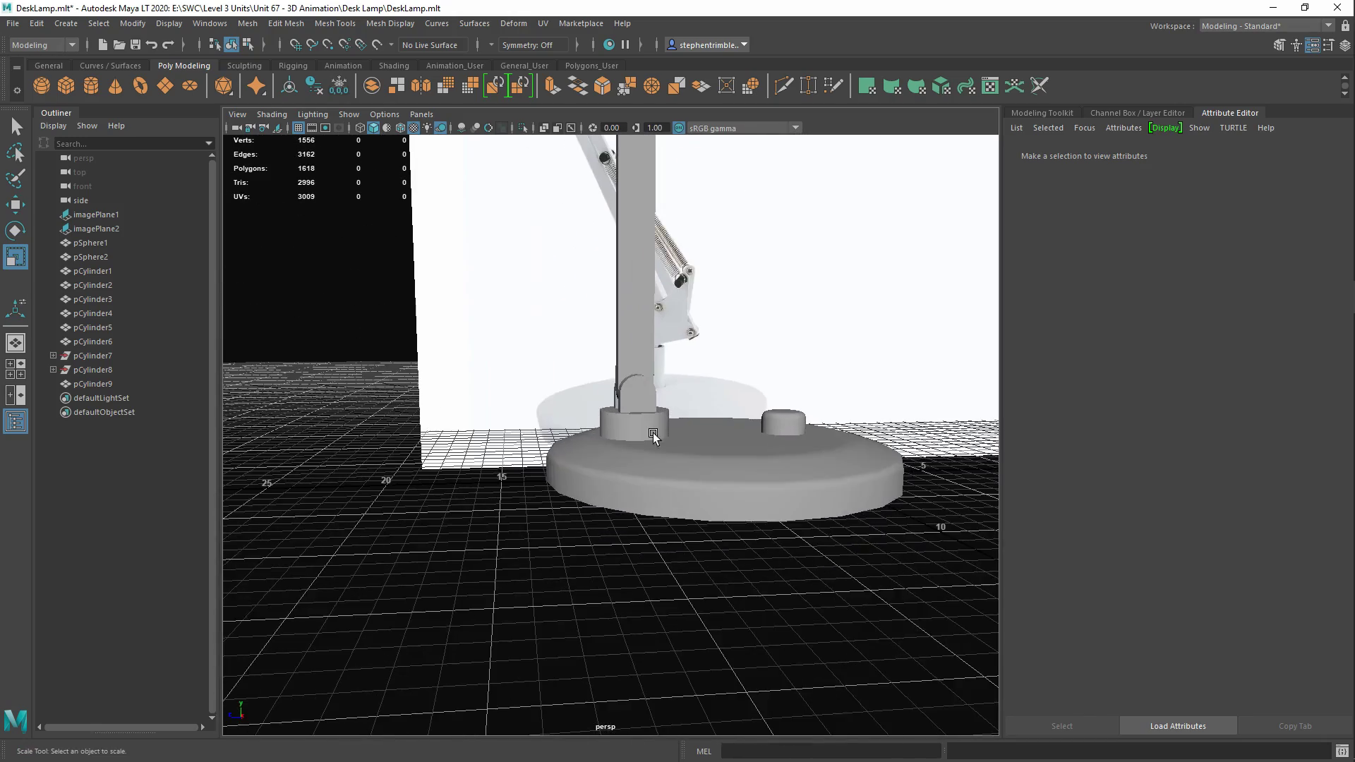
middle_click_drag(650, 426, 618, 511, "alt")
left_click_drag(618, 511, 658, 445, "alt")
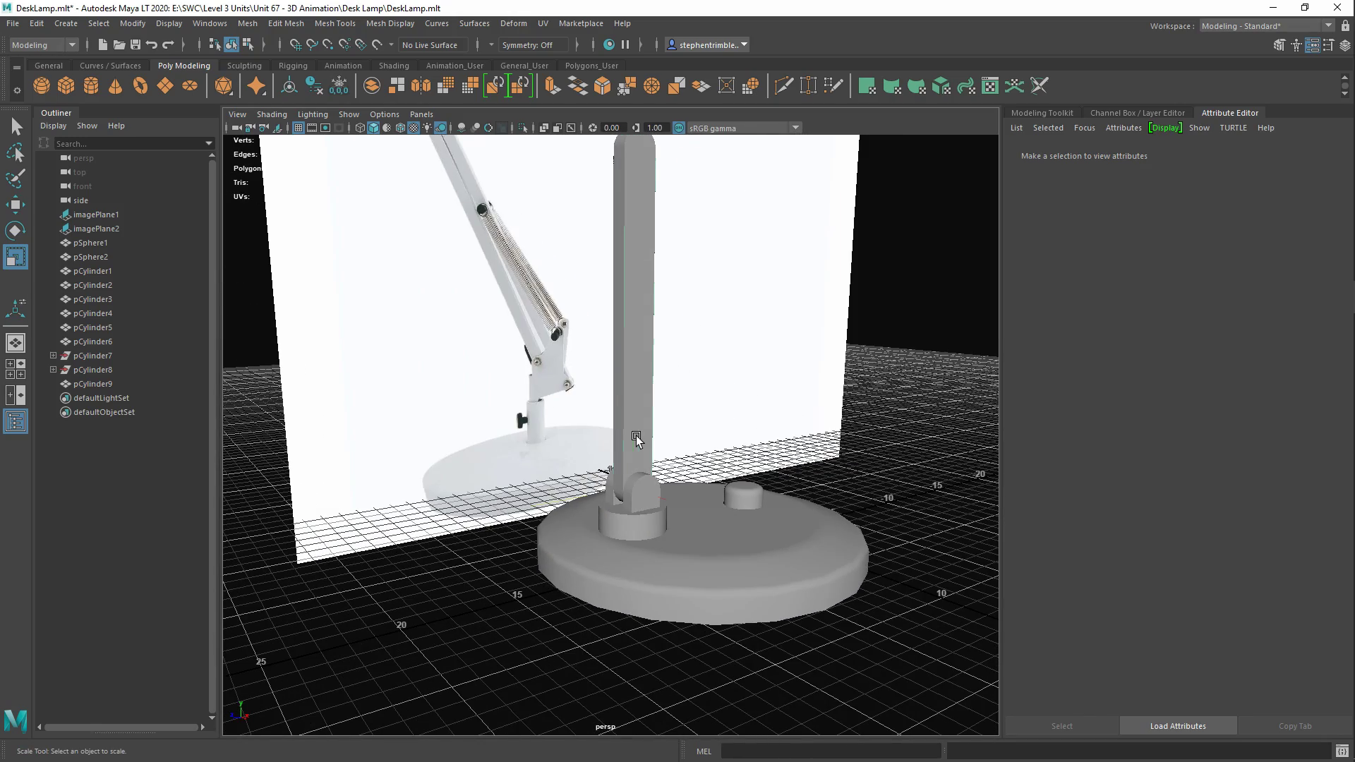
left_click(636, 439)
key("w")
left_click_drag(662, 487, 603, 523, "alt")
key("space")
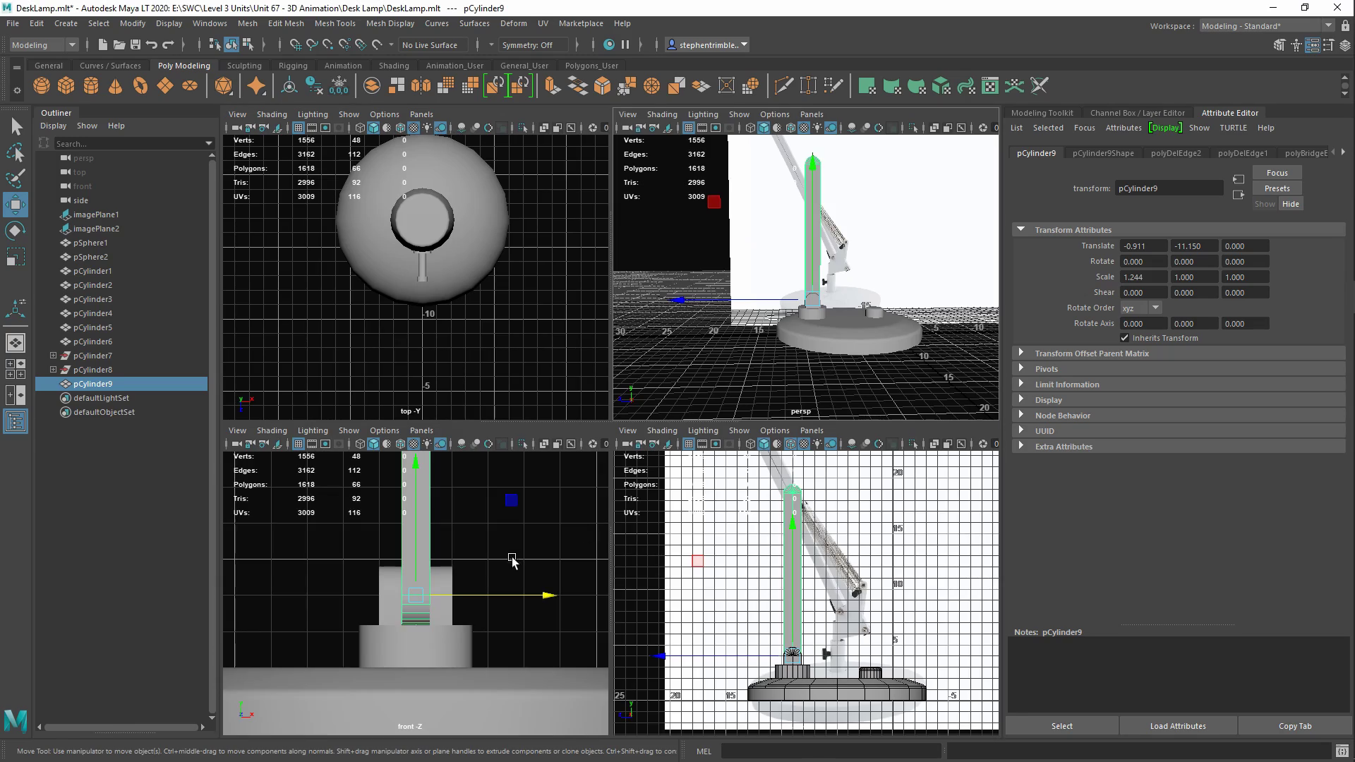
key("space")
scroll(527, 461, "up", 2)
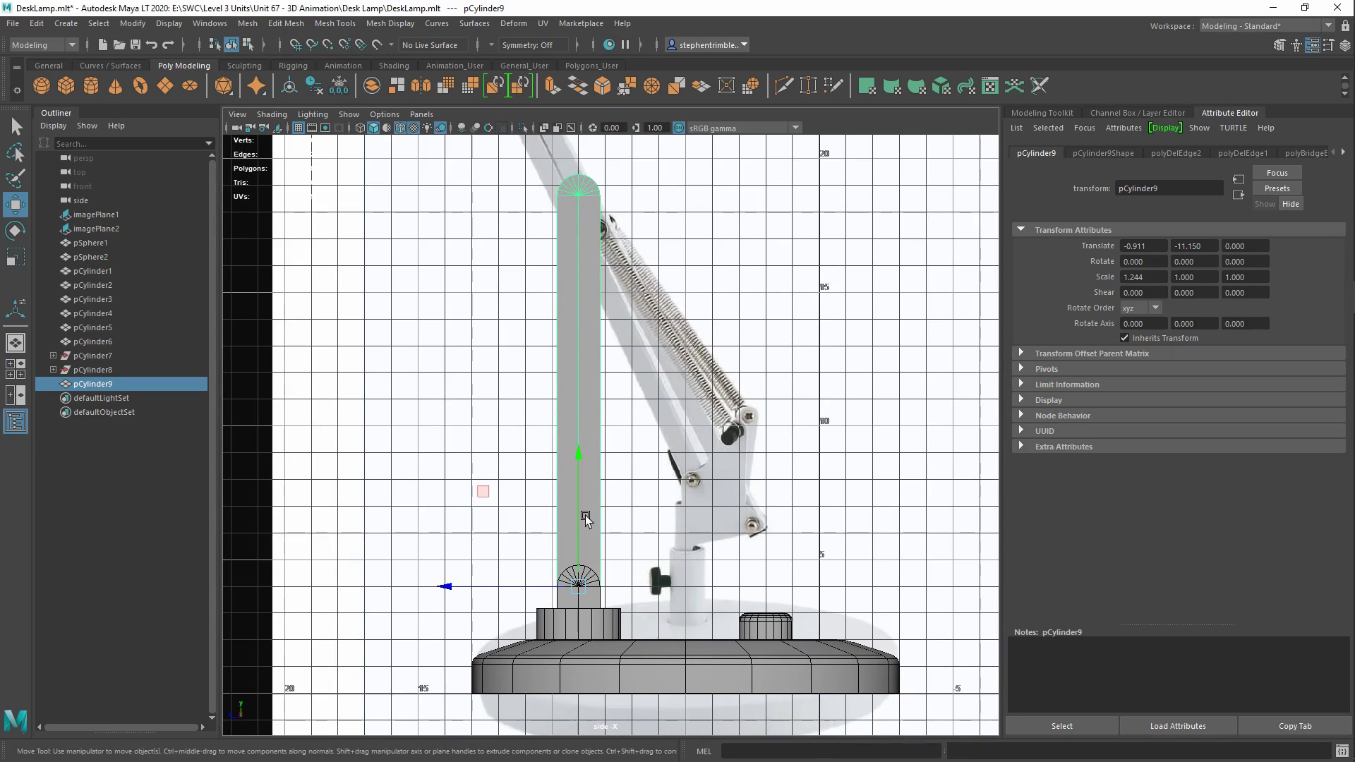
left_click_drag(578, 527, 579, 421)
Select both bracket plates and raise them with grid snapping to Translate Y 5.000, undoing the extra unit of movement
left_click_drag(580, 568, 575, 578)
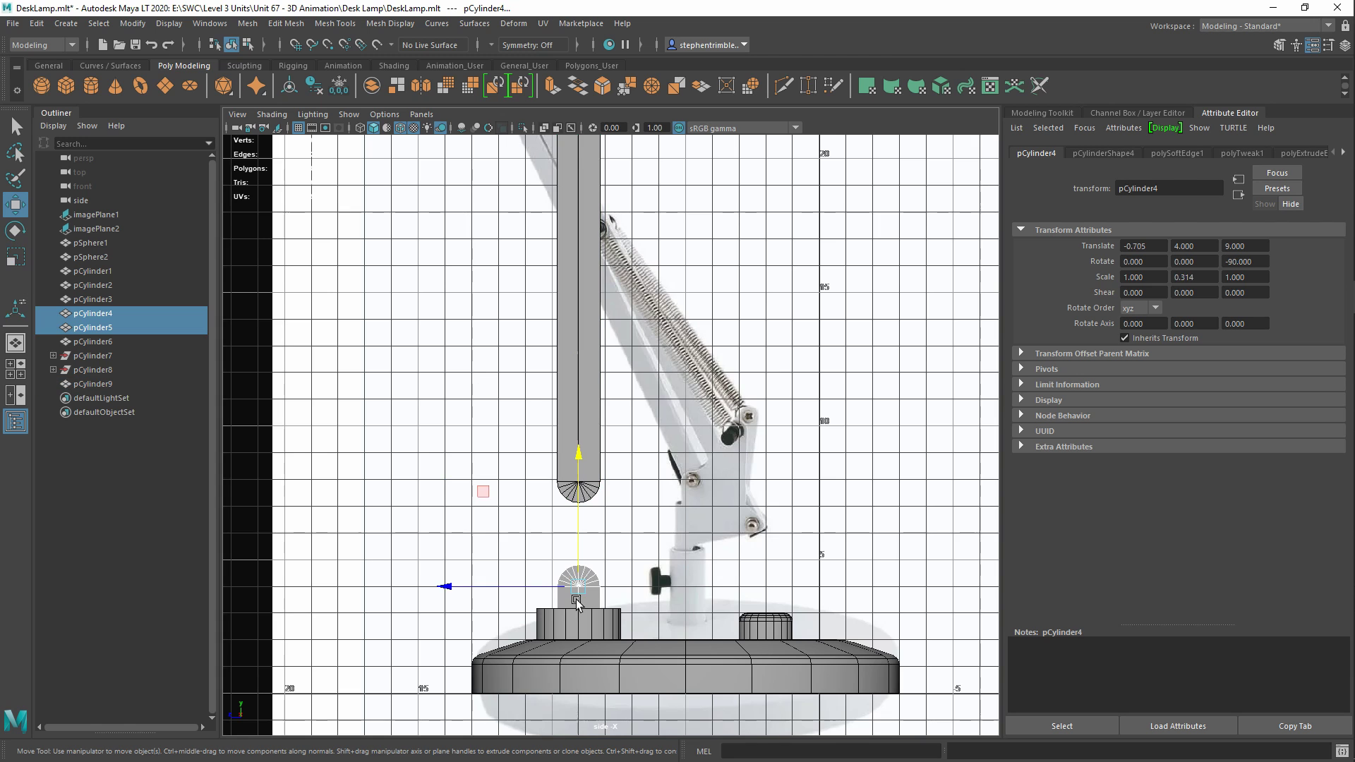
middle_click_drag(576, 605, 637, 565, "alt")
scroll(639, 552, "up", 1)
key("x")
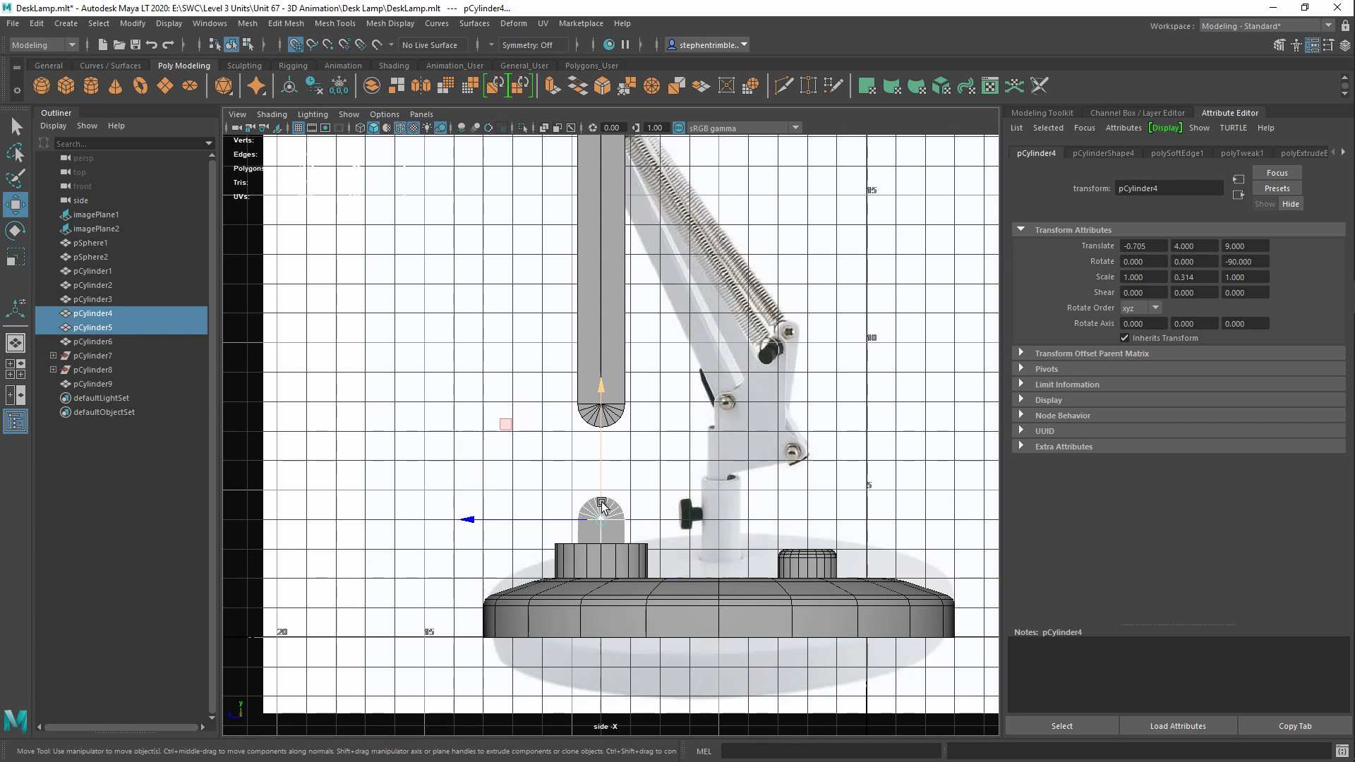
left_click_drag(600, 481, 601, 487)
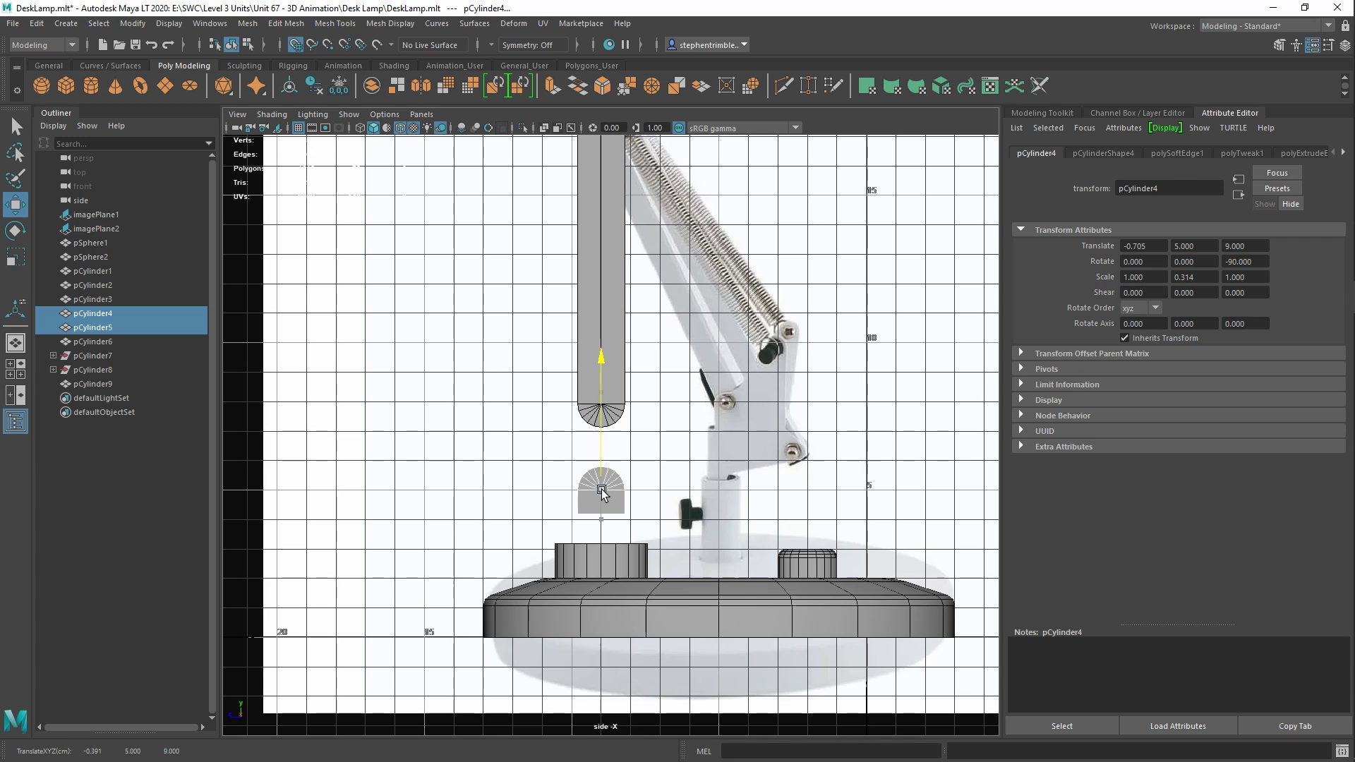
left_click_drag(602, 492, 601, 462)
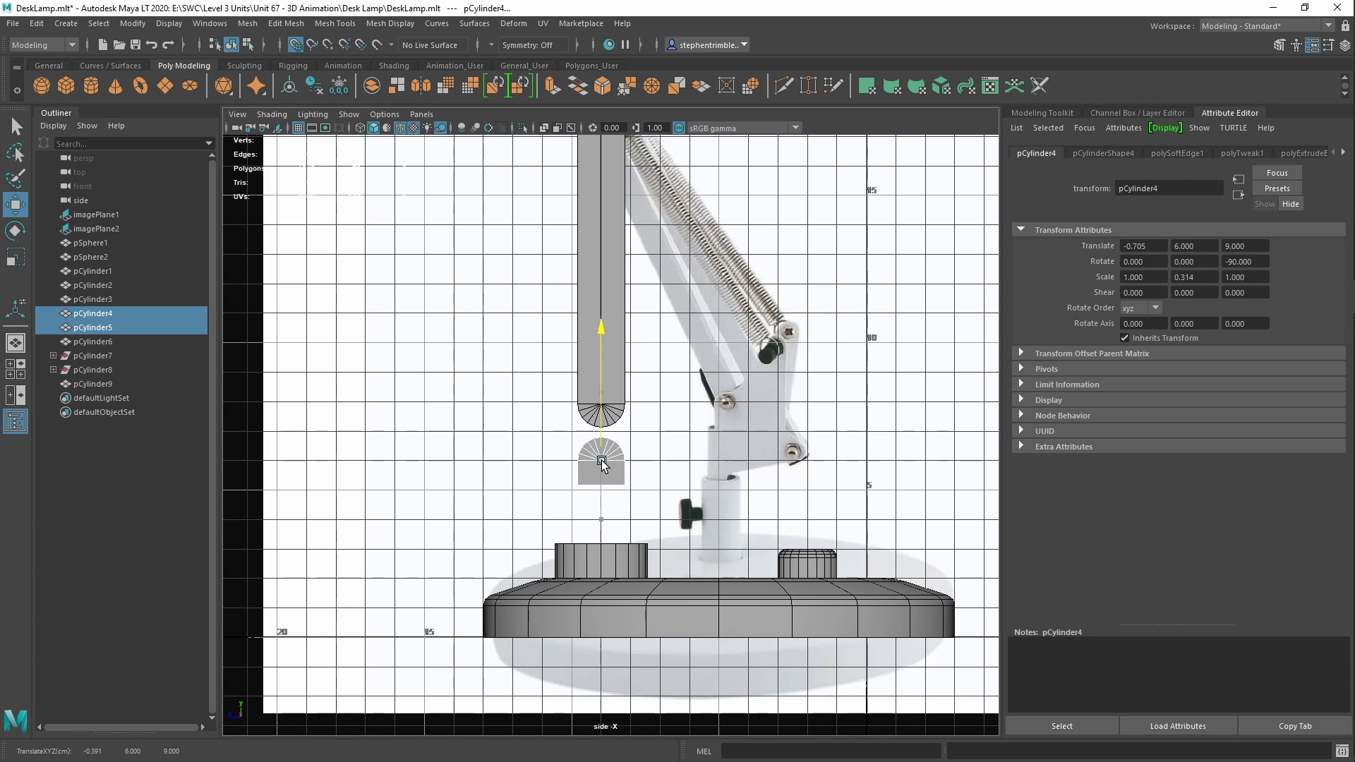
key("ctrl+z")
Snap the bottom vertices of the right bracket plate down to the nearest grid line and return to object mode
left_click(583, 575)
scroll(583, 575, "up", 4)
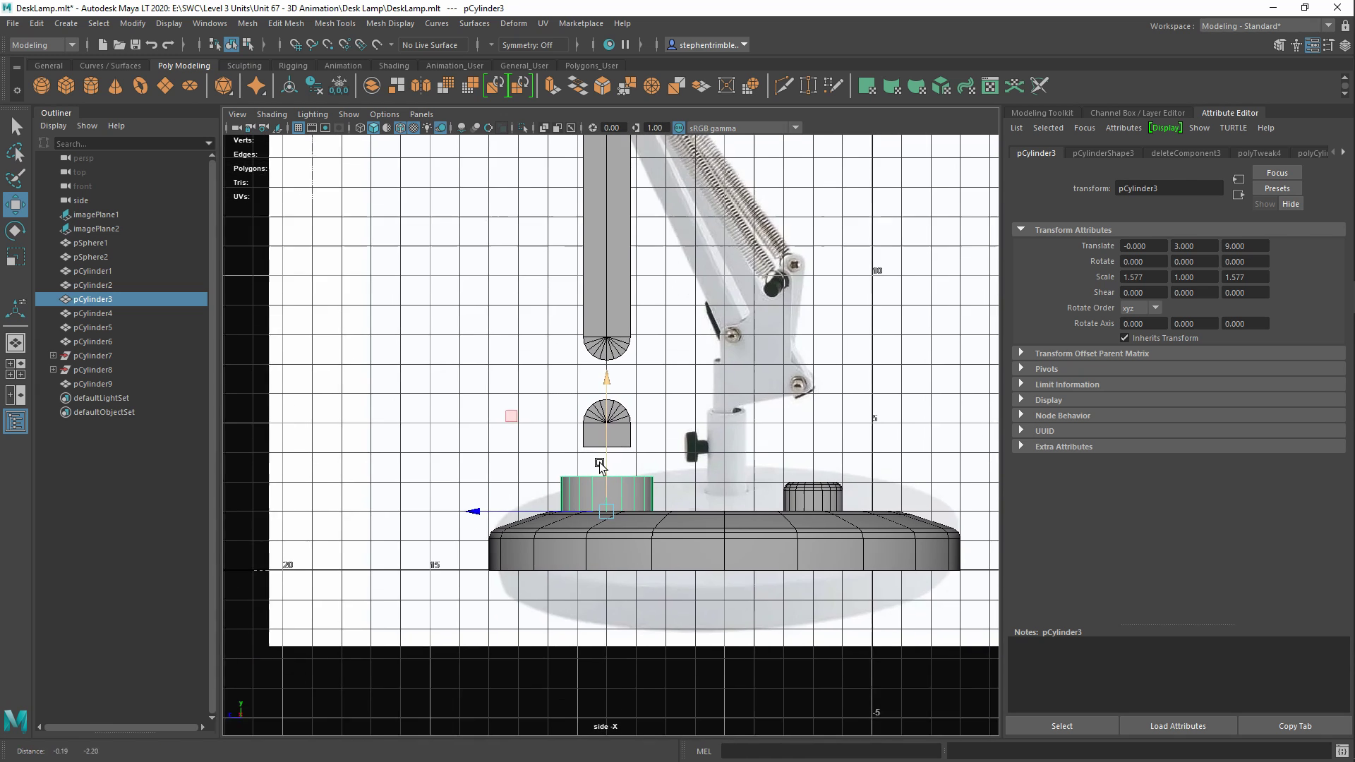
left_click(627, 419)
right_click_drag(628, 419, 553, 387)
left_click_drag(529, 410, 686, 469)
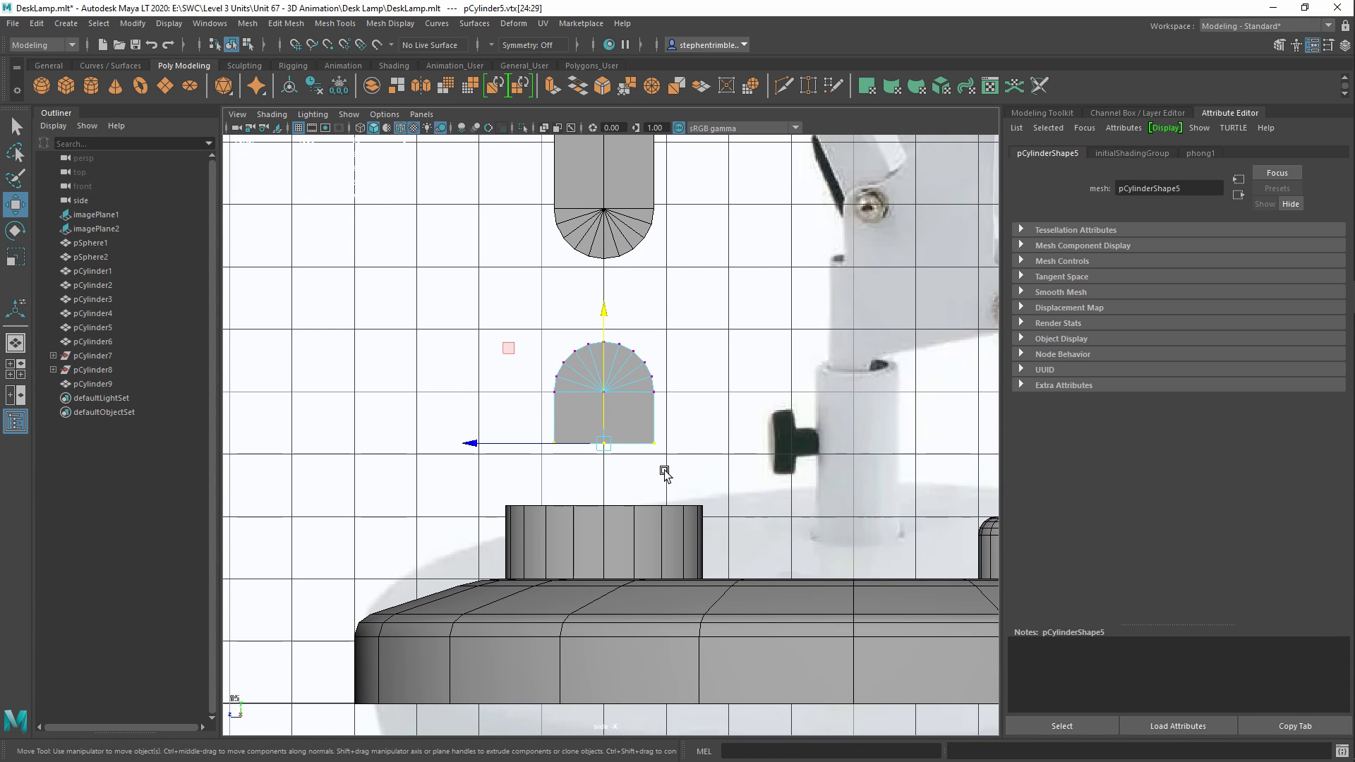
key("x")
left_click_drag(603, 400, 606, 454)
key("space")
key("space")
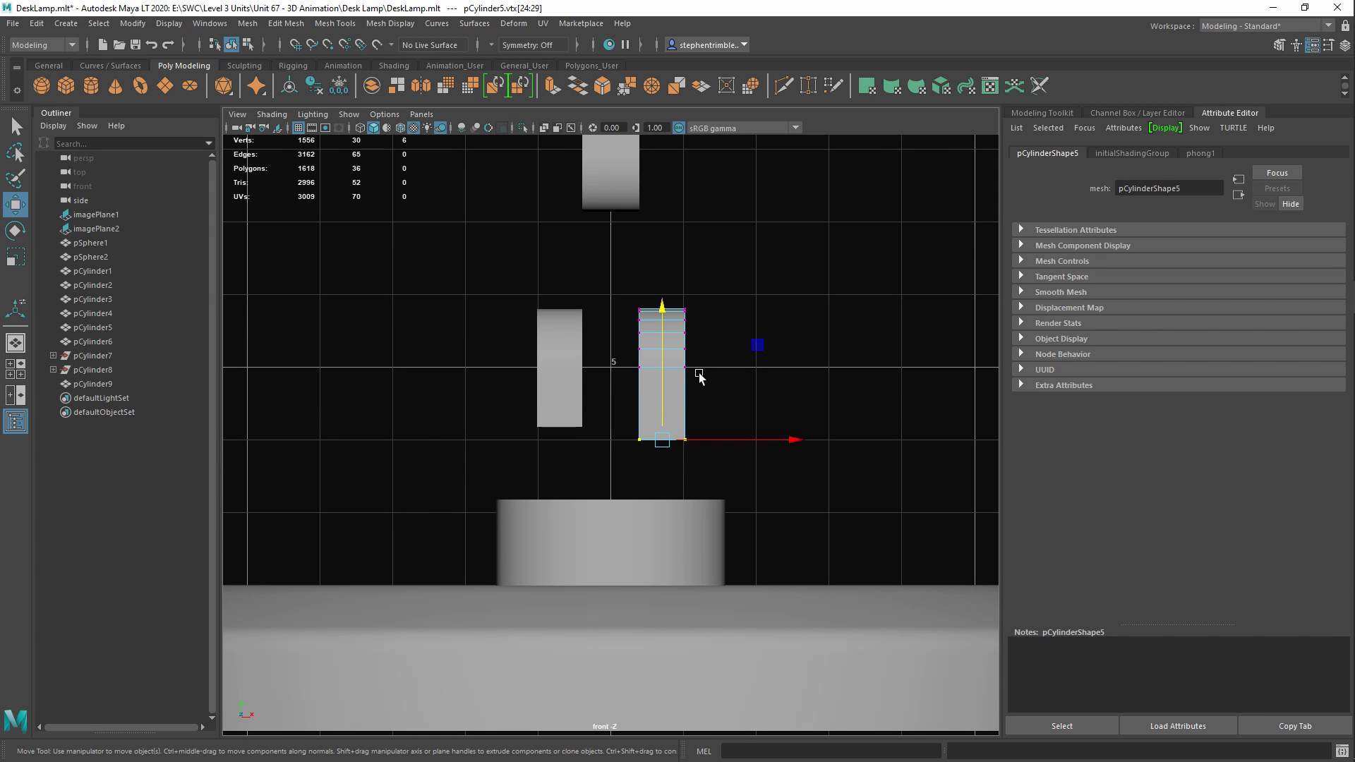
right_click_drag(700, 377, 776, 340)
Snap the left bracket plate's bottom vertices down to the same grid line as the right plate's lower edge
left_click(568, 363)
right_click_drag(566, 361, 508, 377)
left_click_drag(484, 414, 599, 454)
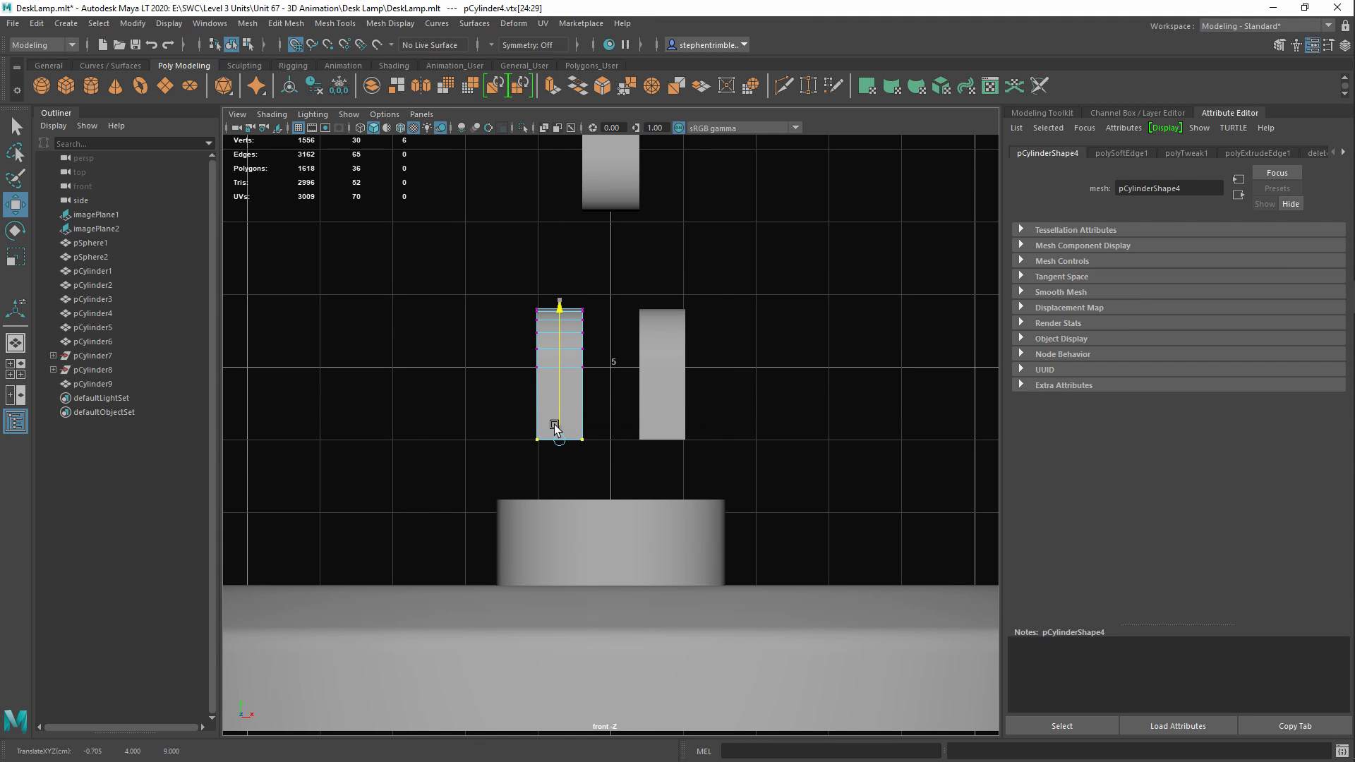
key("space")
key("space")
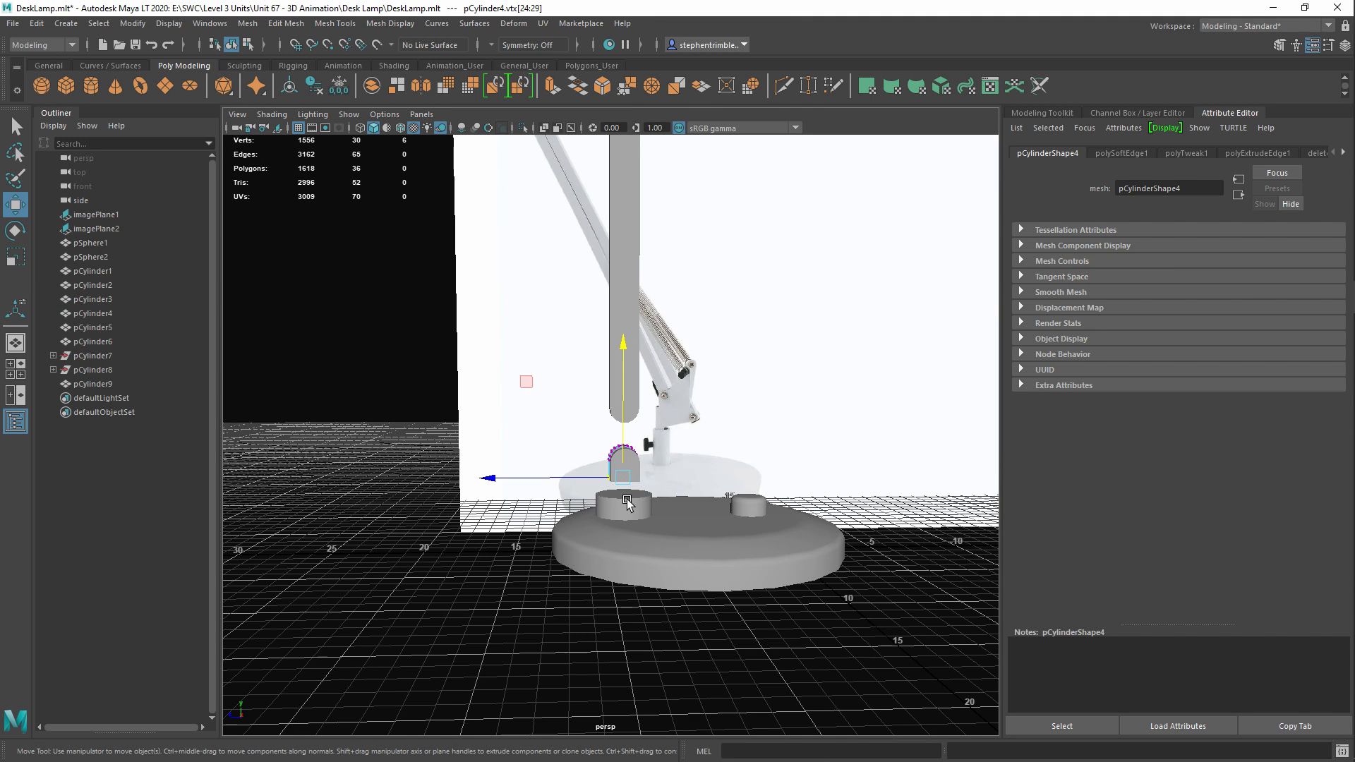
left_click_drag(630, 464, 614, 459, "alt")
right_click_drag(612, 359, 669, 343)
Raise the top vertices of the cylinder beneath the bracket until its top face meets the plates' lower edges
left_click(630, 493)
key("space")
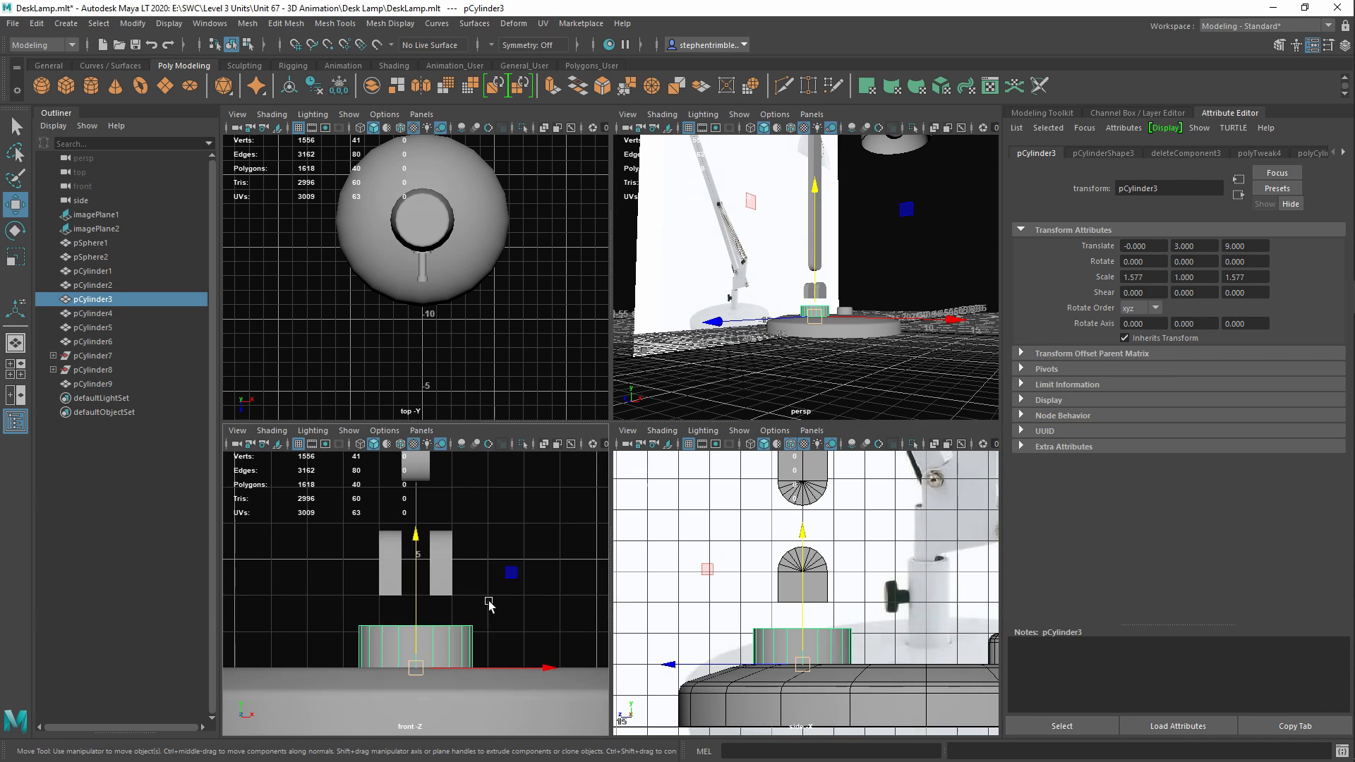
key("space")
right_click_drag(614, 378, 568, 381)
left_click_drag(807, 476, 515, 536)
left_click_drag(607, 468, 611, 444)
key("space")
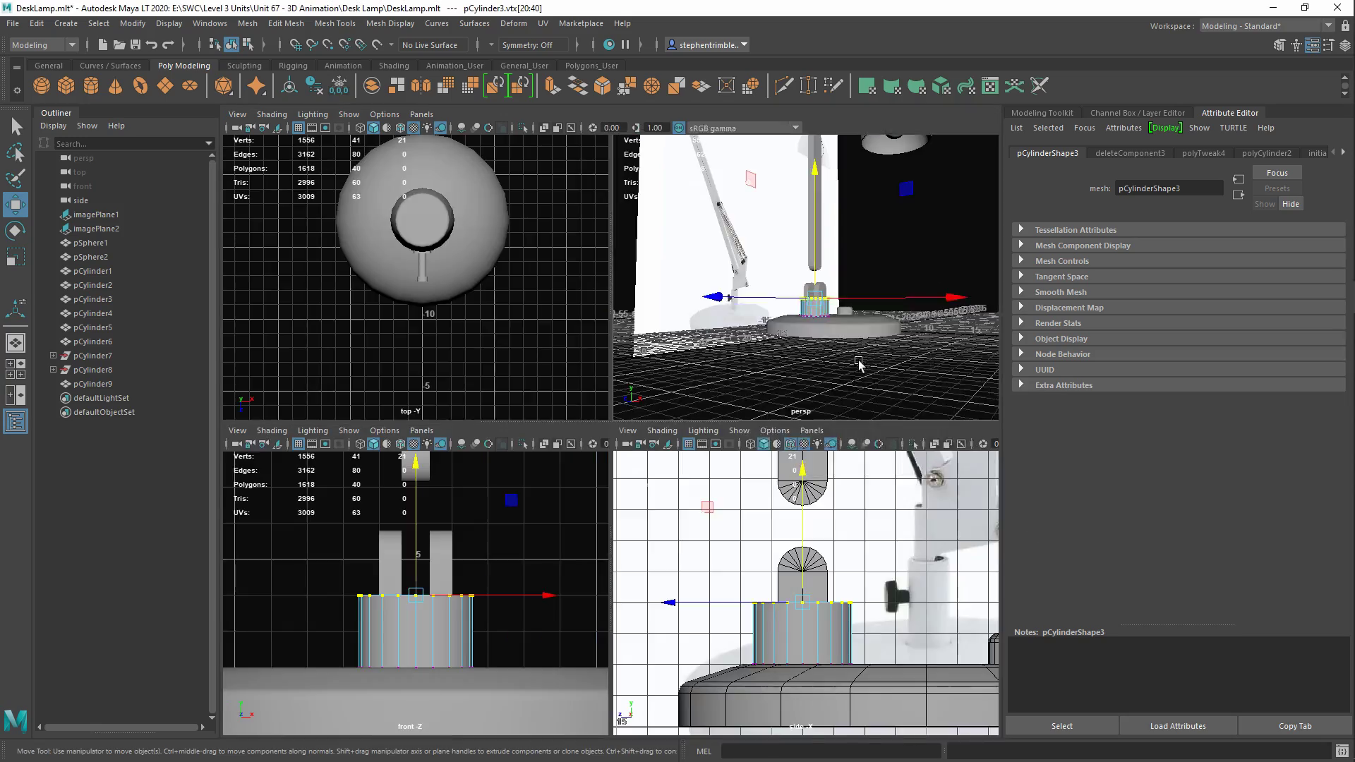
key("space")
left_click(604, 457)
right_click_drag(628, 358, 708, 335)
left_click(899, 529)
Lower the arm bar between the raised bracket plates with point snapping, to Translate Y -10.150
left_click_drag(663, 510, 785, 507, "alt")
scroll(773, 576, "up", 3)
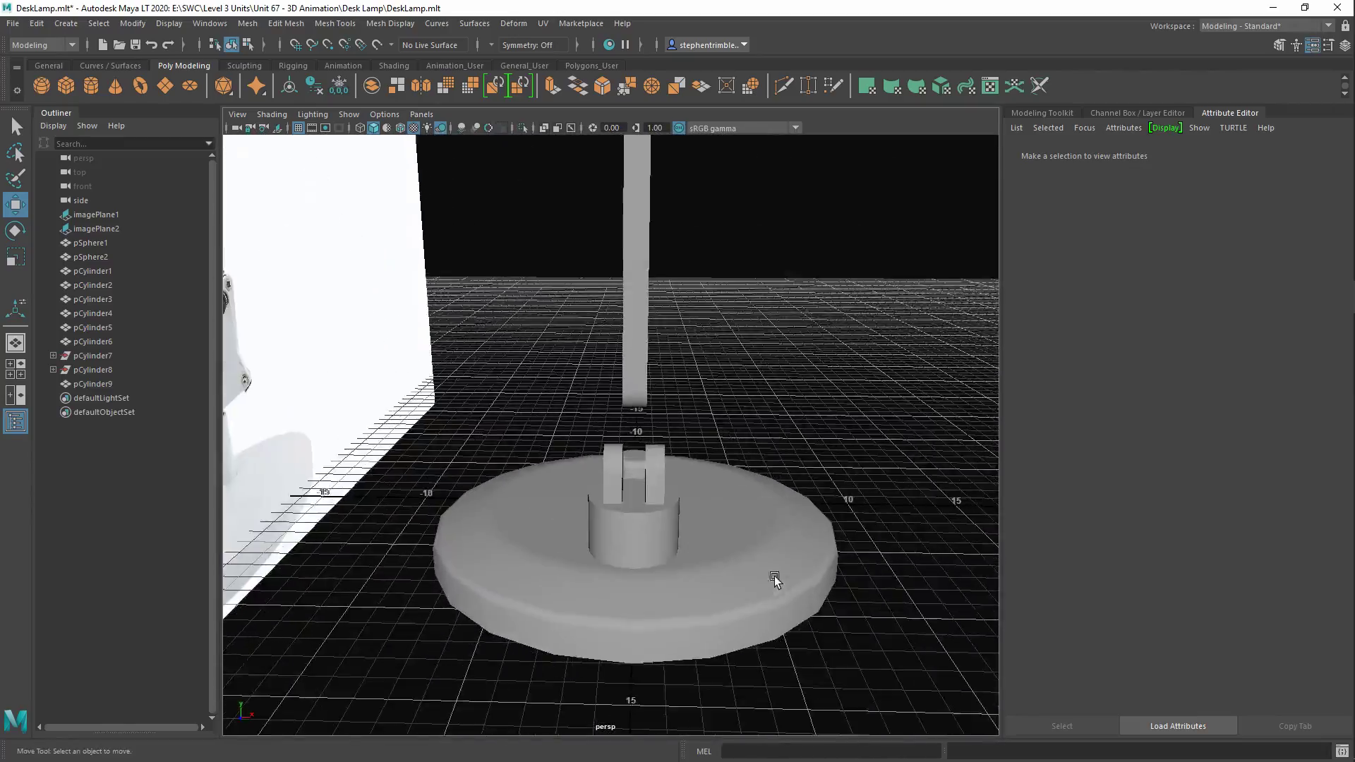
left_click_drag(774, 576, 624, 446, "alt")
left_click(642, 362)
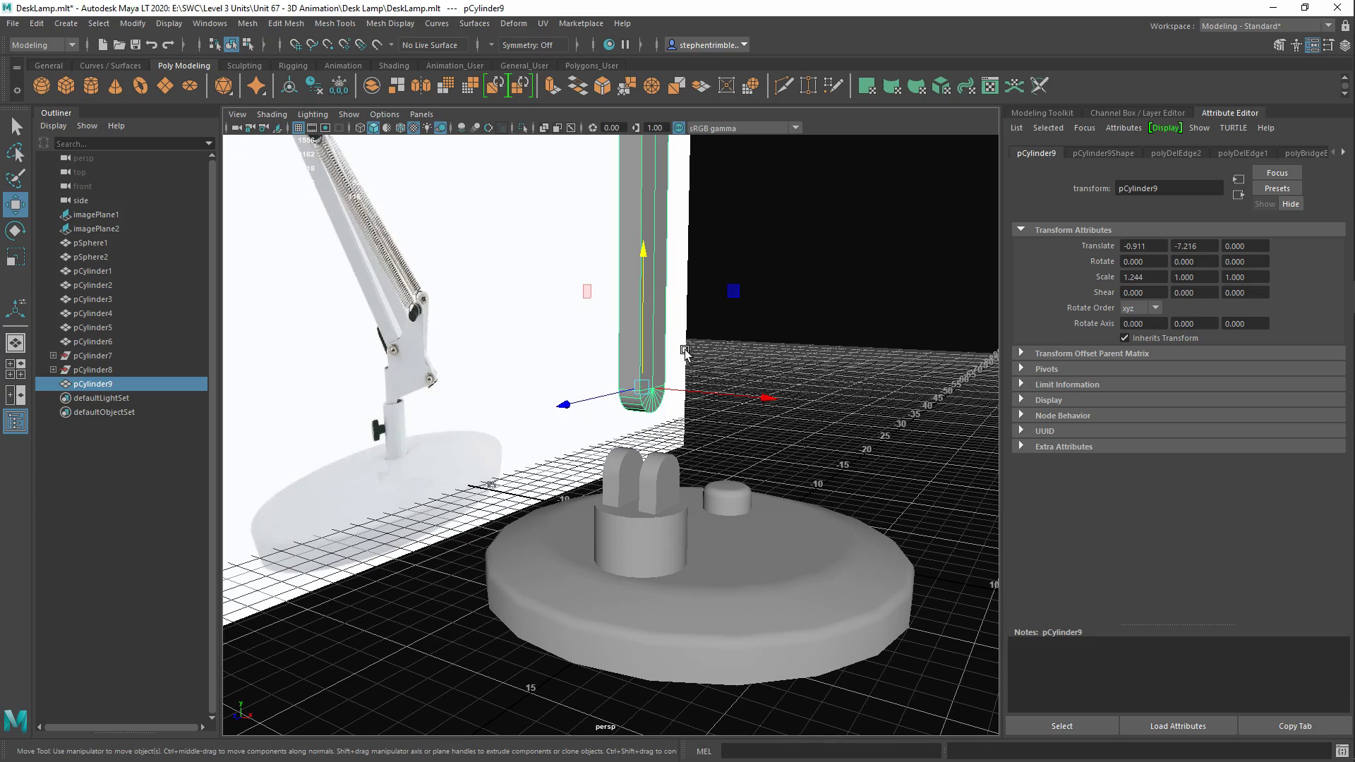
left_click_drag(642, 348, 665, 484)
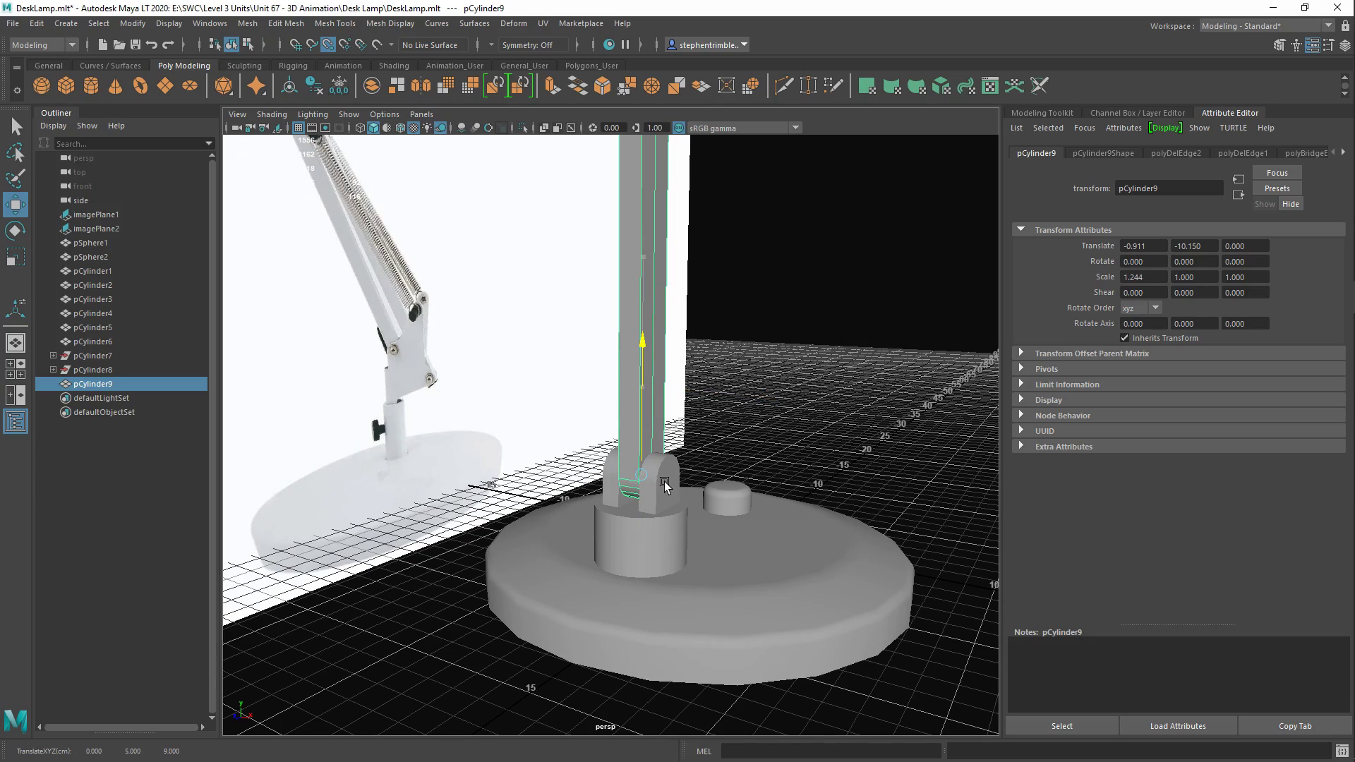
left_click(811, 396)
Examine the arm bar and raised bracket joint against the reference image in the perspective and side views
left_click_drag(812, 395, 723, 456, "alt")
right_click_drag(723, 456, 472, 362, "alt")
mouse_move(472, 363)
left_mouse_down("alt")
mouse_move(514, 354)
mouse_move(479, 367)
left_mouse_up("alt")
right_click_drag(480, 367, 688, 509, "alt")
middle_click_drag(663, 444, 646, 550, "alt")
right_click_drag(646, 550, 671, 558, "alt")
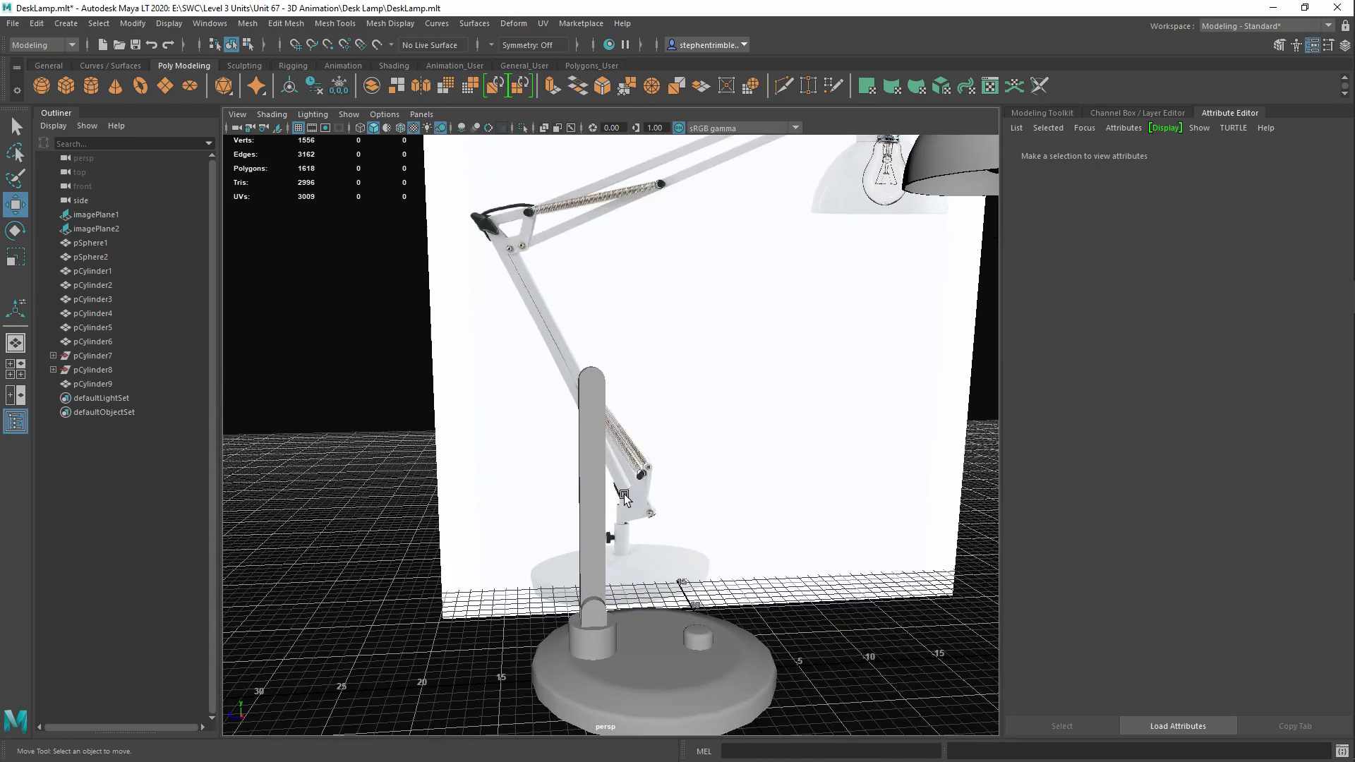
key("space")
key("space")
middle_click_drag(630, 487, 634, 437, "alt")
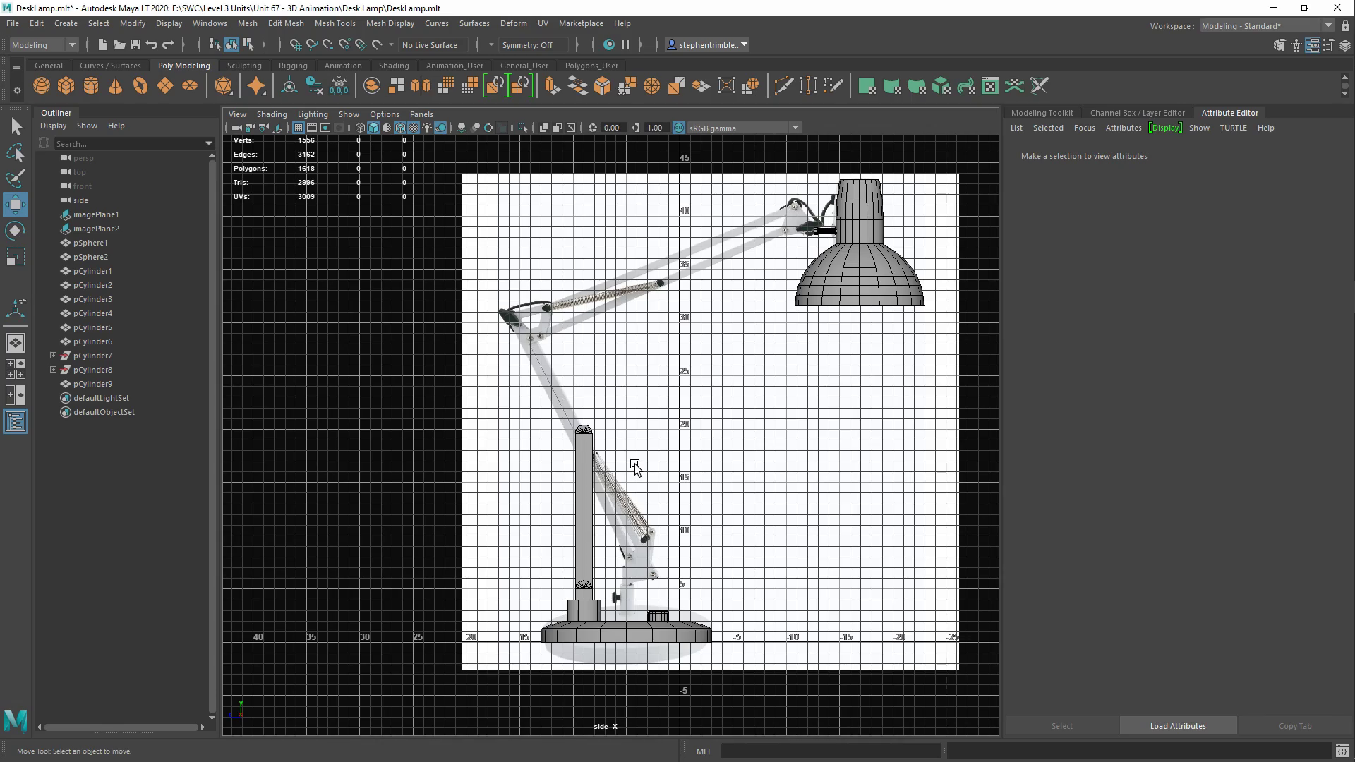
key("space")
key("space")
left_click_drag(731, 478, 642, 346, "alt")
Rotate the arm bar 15 degrees in X about its bracket pivot in the side view, tilting it away from vertical
left_click(588, 516)
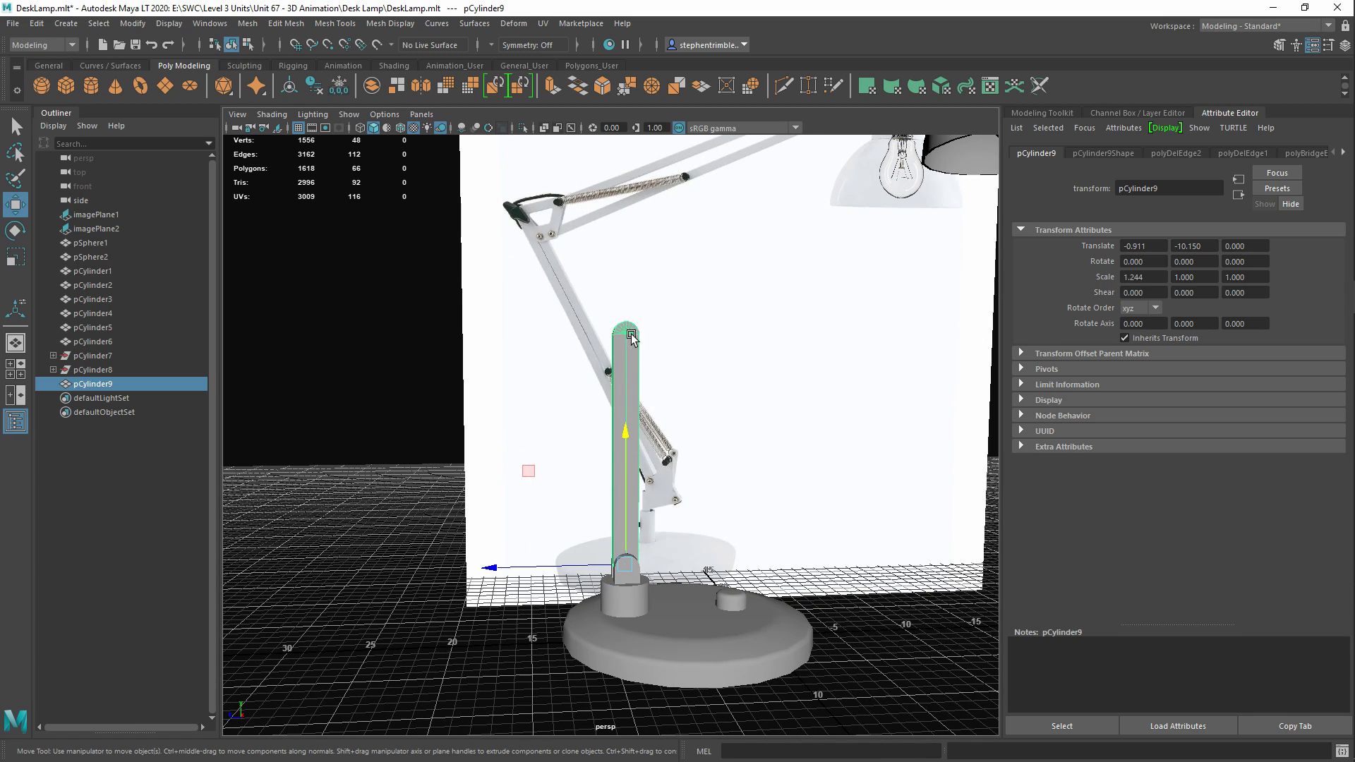
key("space")
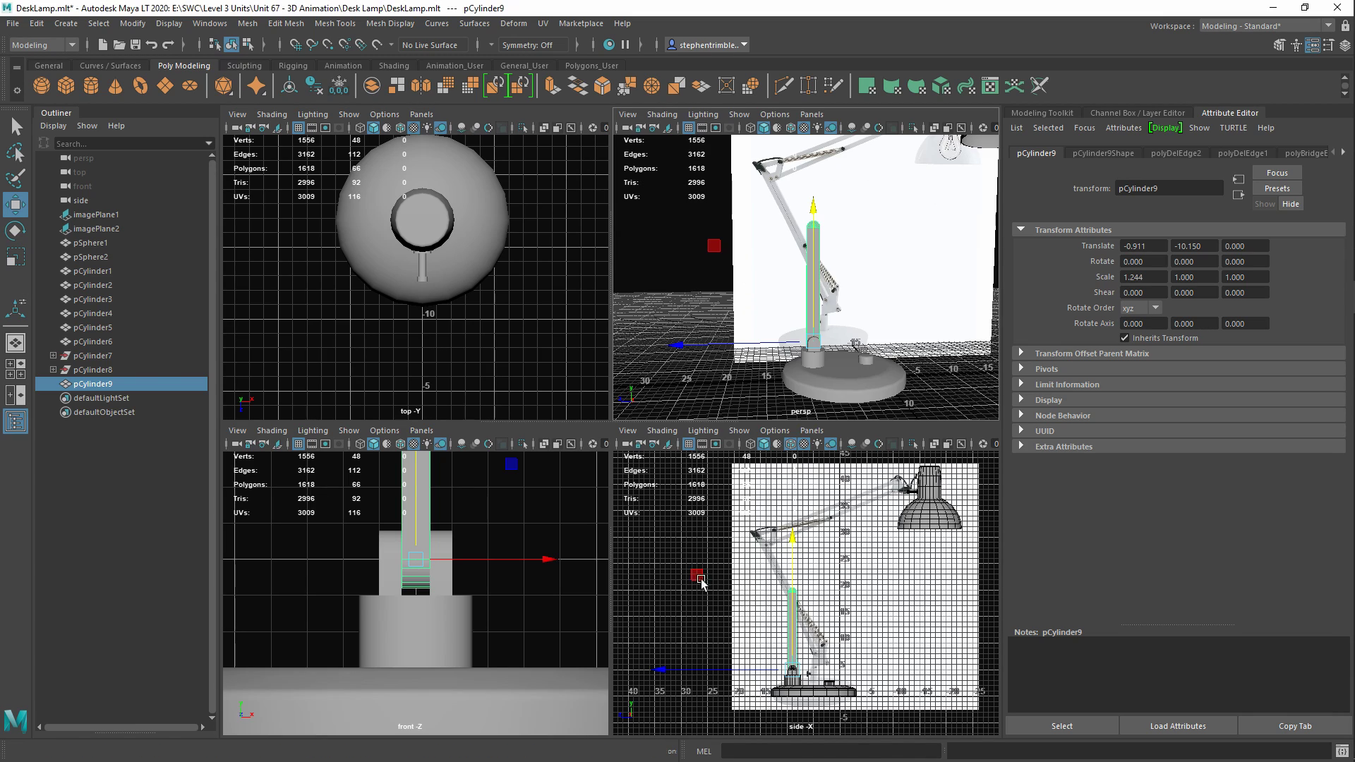
key("space")
middle_click_drag(619, 290, 623, 317, "alt")
right_click_drag(623, 318, 650, 562, "alt")
middle_click_drag(616, 512, 642, 464, "alt")
middle_click_drag(634, 519, 633, 445, "alt")
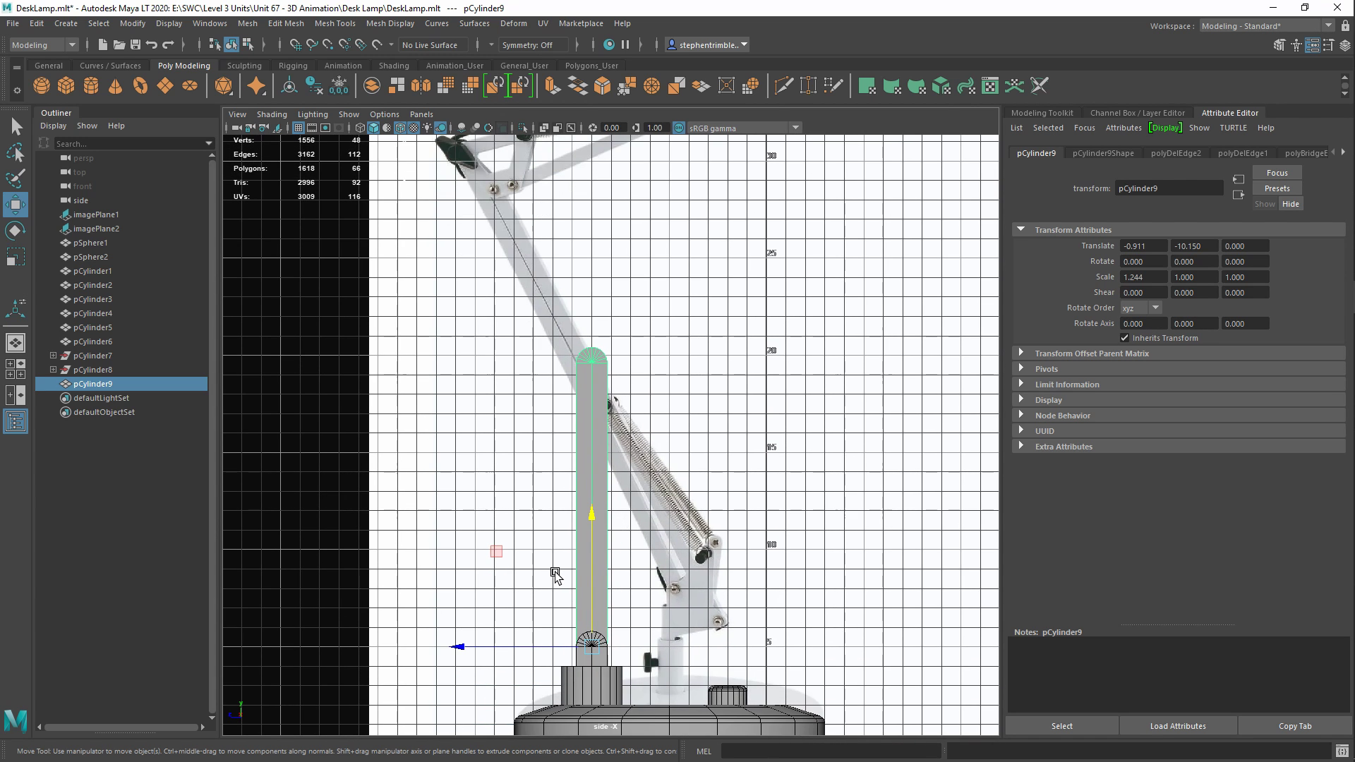
key("e")
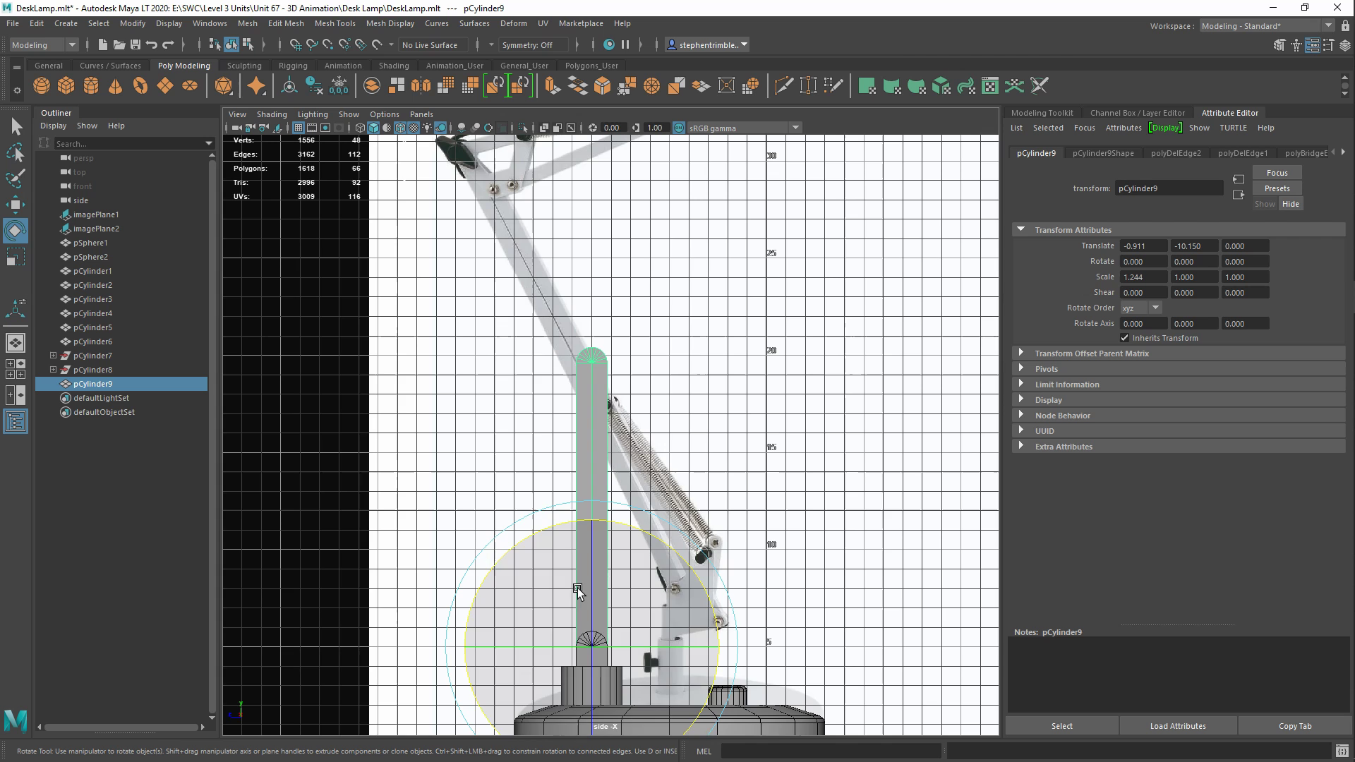
left_click(556, 529)
mouse_move(557, 529)
left_mouse_down()
mouse_move(541, 528)
mouse_move(555, 520)
left_mouse_up()
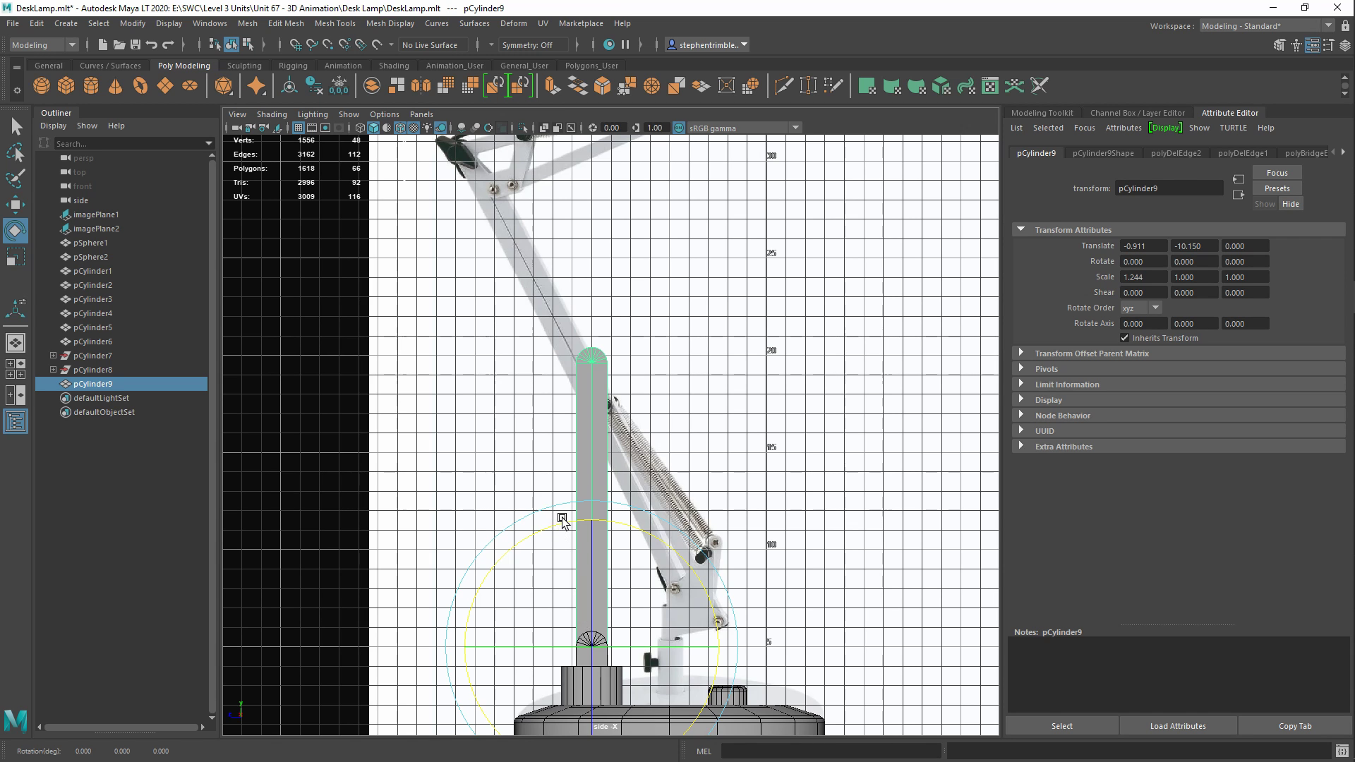
mouse_move(562, 520)
left_mouse_down()
mouse_move(560, 562)
mouse_move(560, 531)
mouse_move(542, 529)
mouse_move(559, 529)
mouse_move(545, 530)
left_mouse_up()
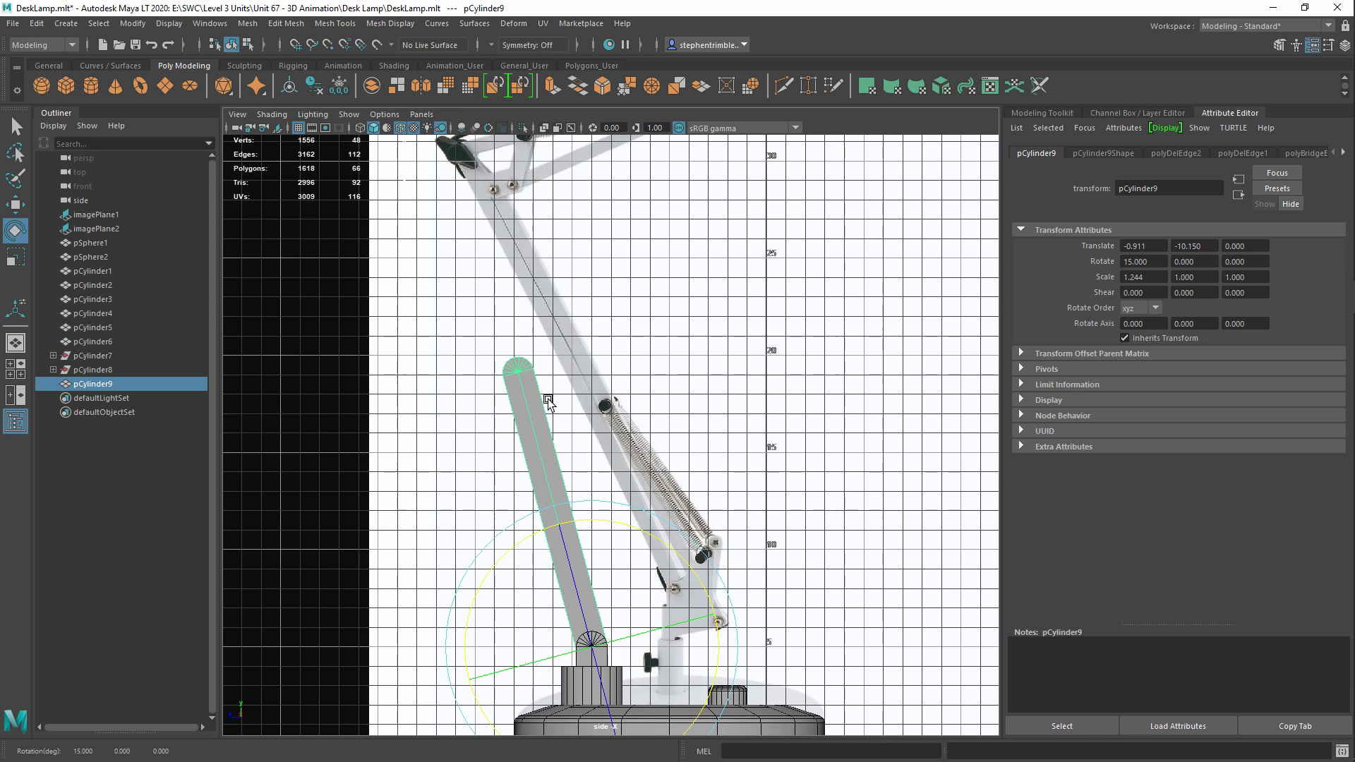
Select the vertices of the tilted arm bar's rounded upper end, try stretching them straight up and undo that move
right_click_drag(530, 358, 467, 359)
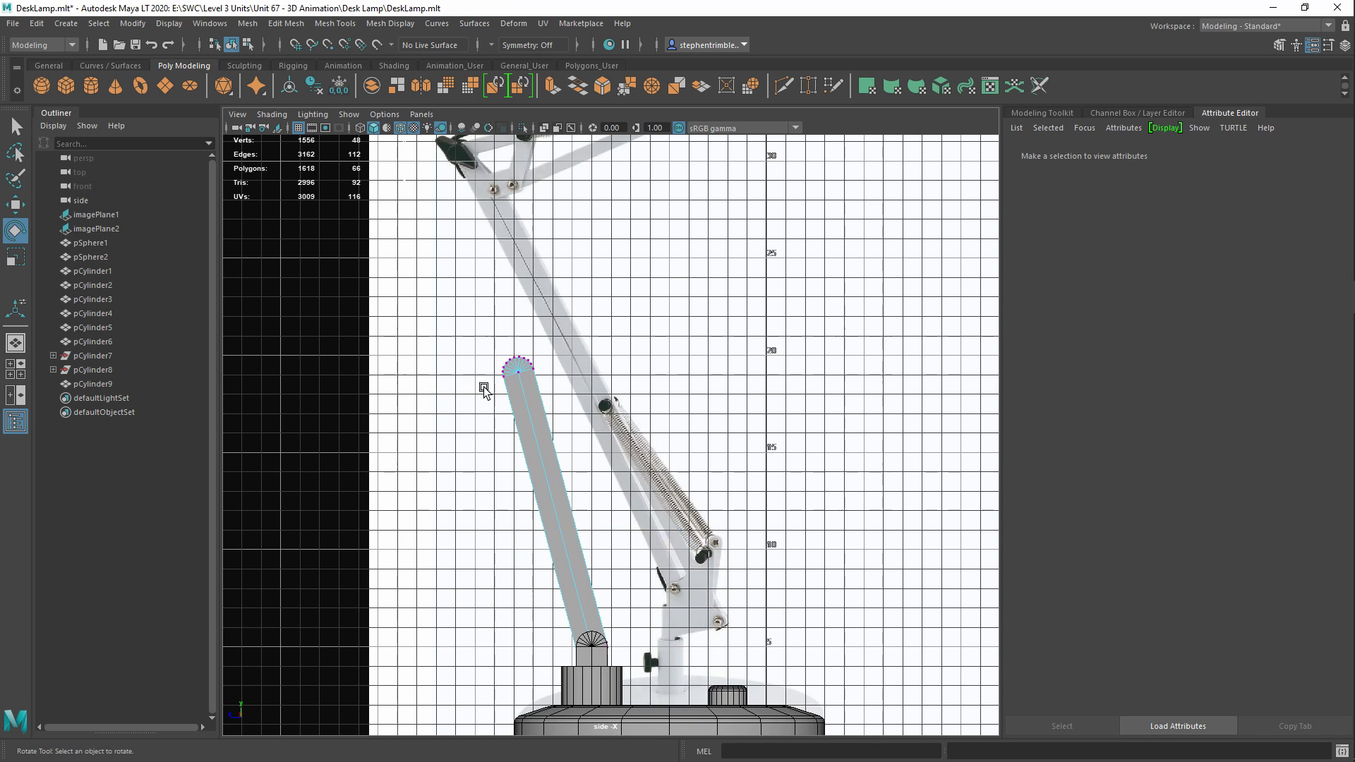
middle_click_drag(484, 383, 506, 448, "alt")
left_click_drag(640, 468, 639, 470)
middle_click_drag(604, 517, 606, 529, "alt")
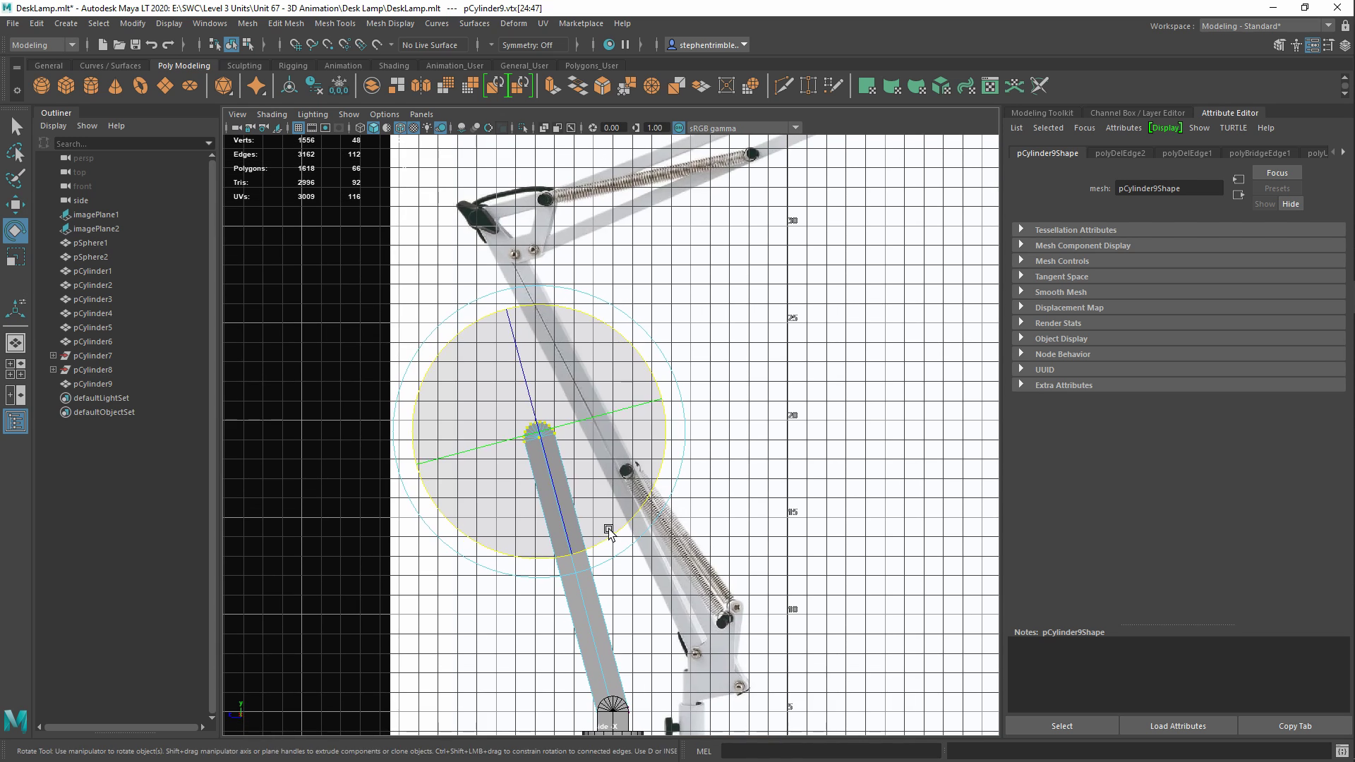
key("w")
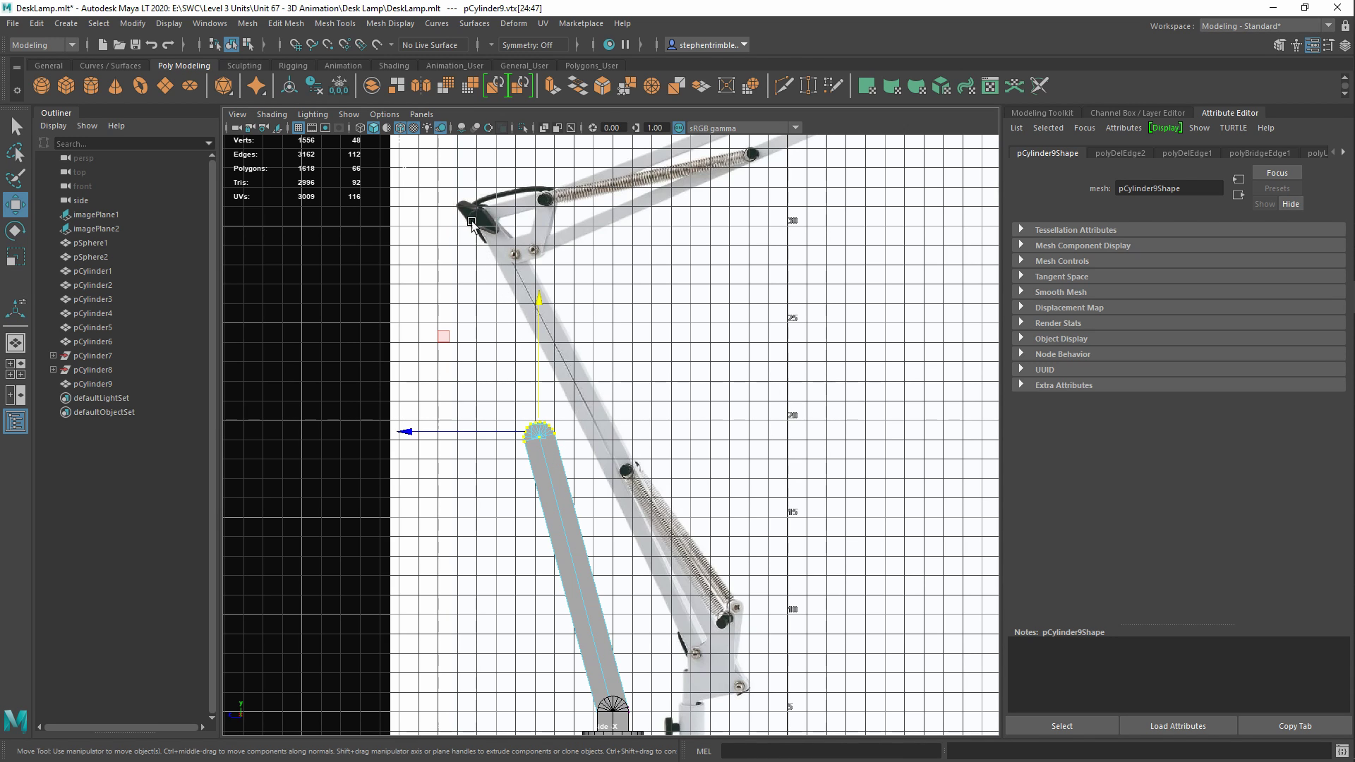
left_click_drag(533, 397, 557, 192)
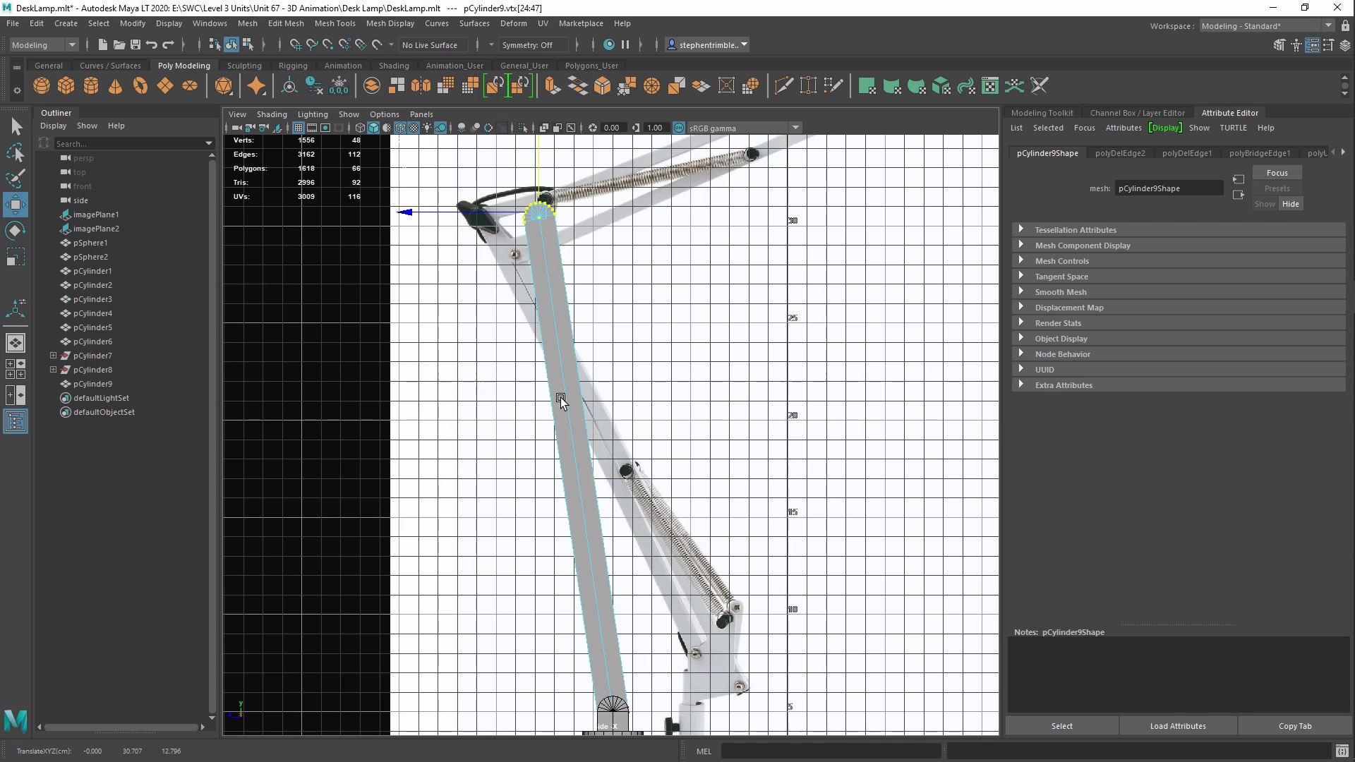
key("ctrl+z")
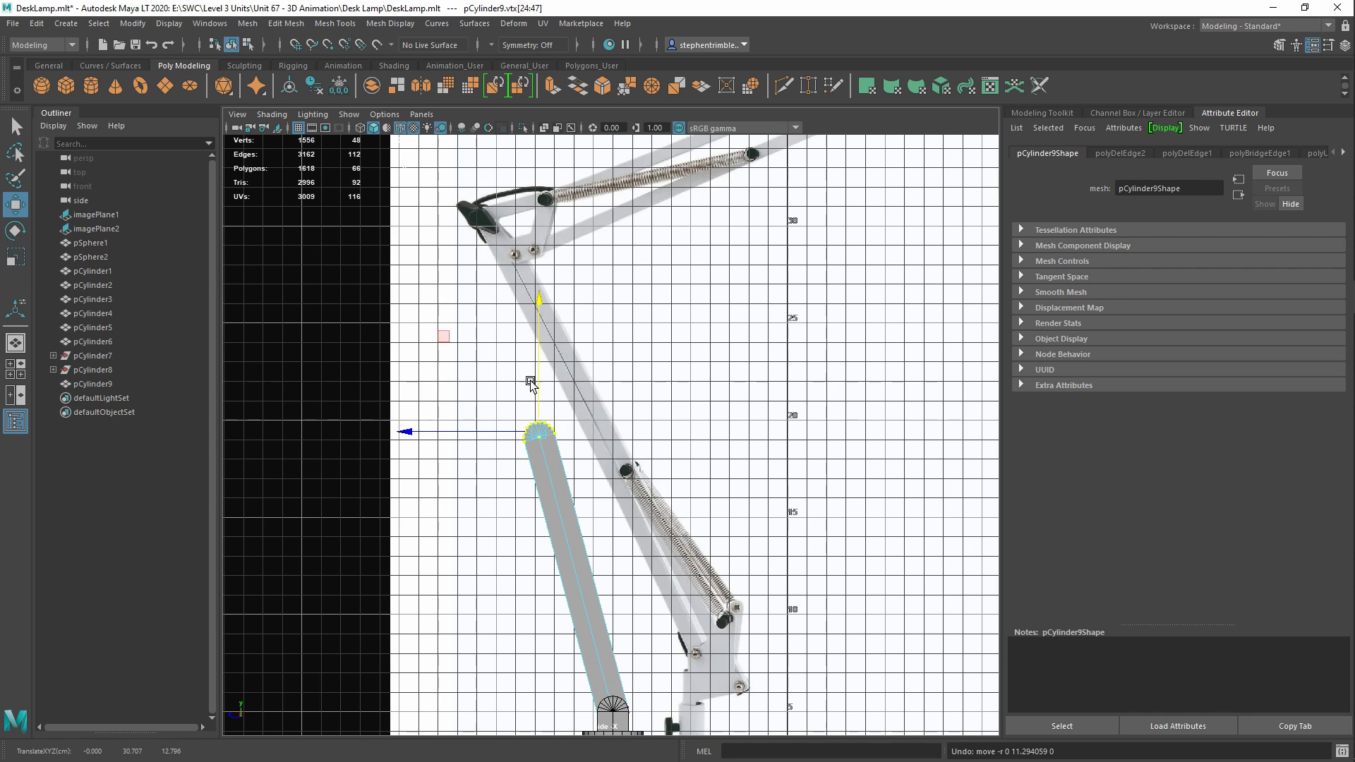
Set the Move tool's axis orientation to Object so that it follows the tilt of the arm bar
right_click(511, 337, "ctrl+shift")
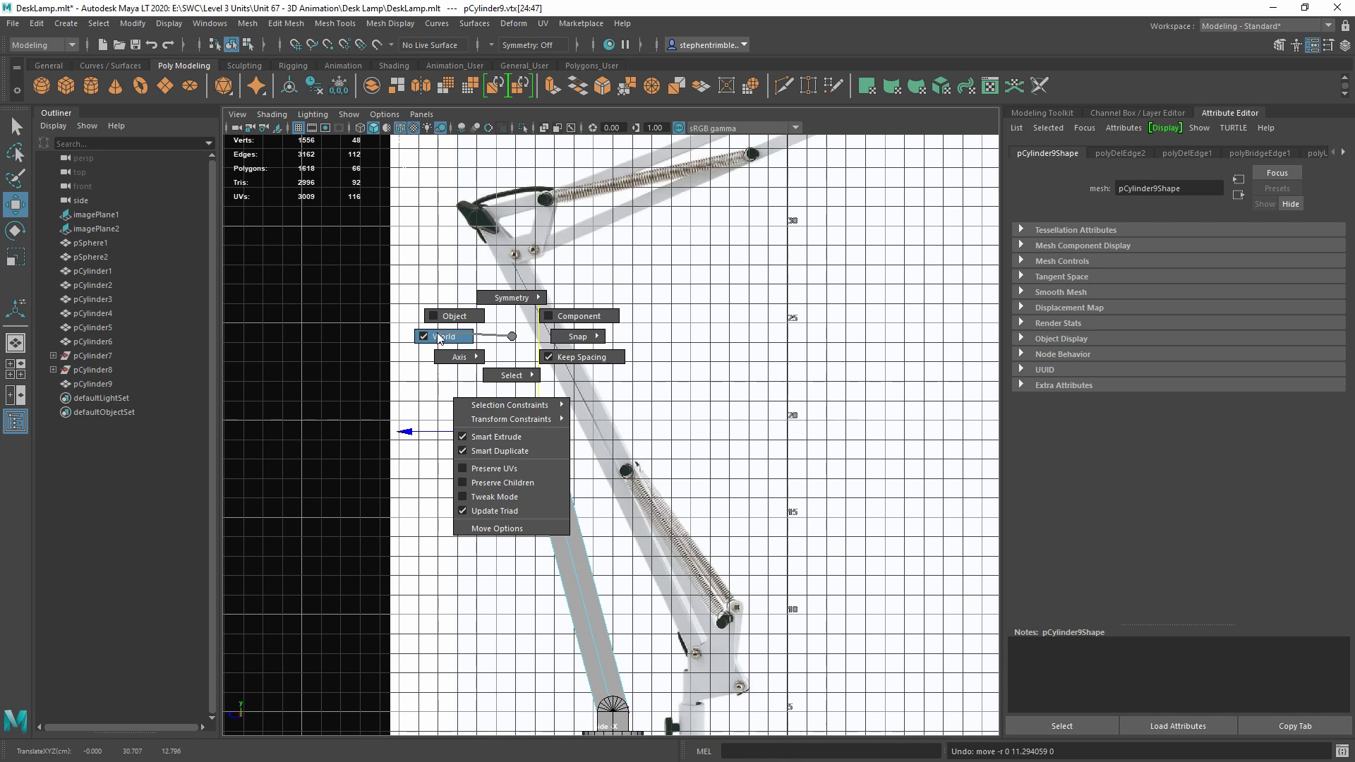
left_click_drag(437, 339, 511, 339)
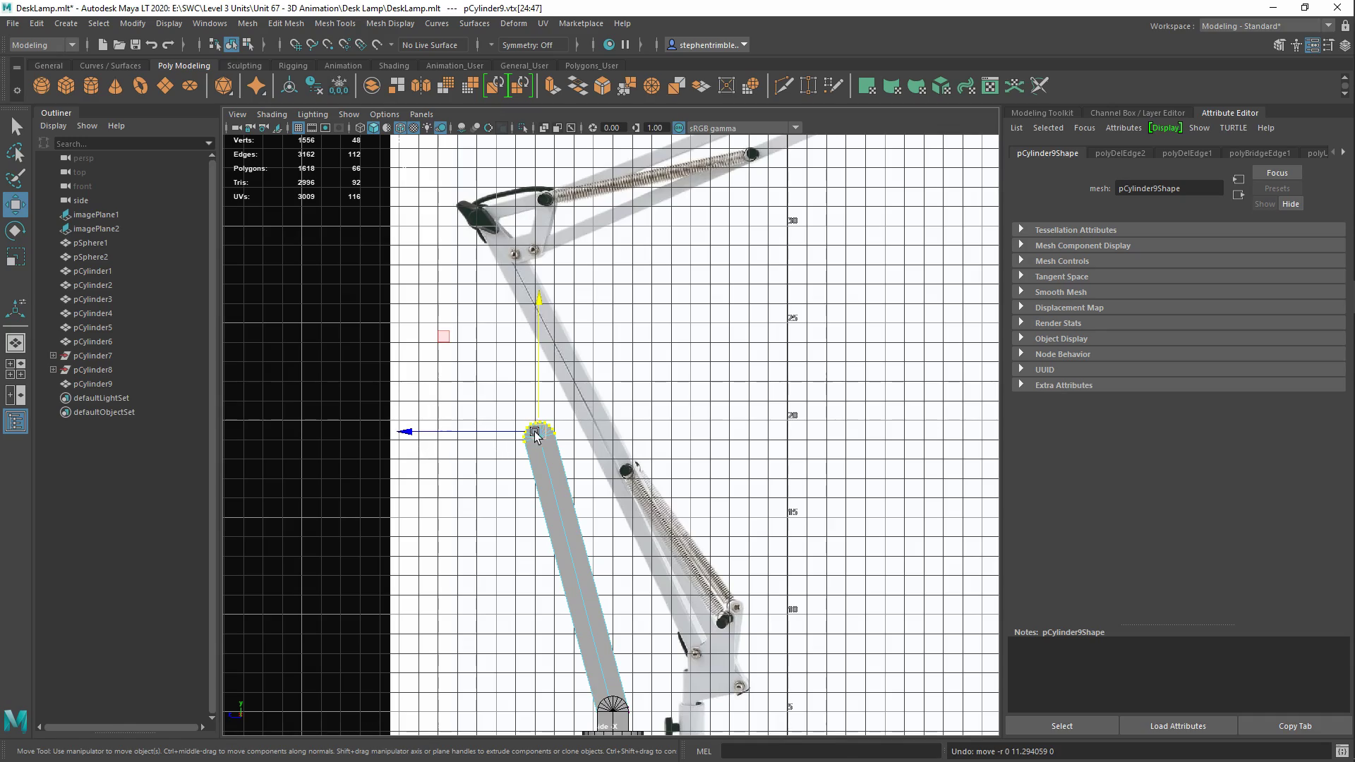
key("space")
key("space")
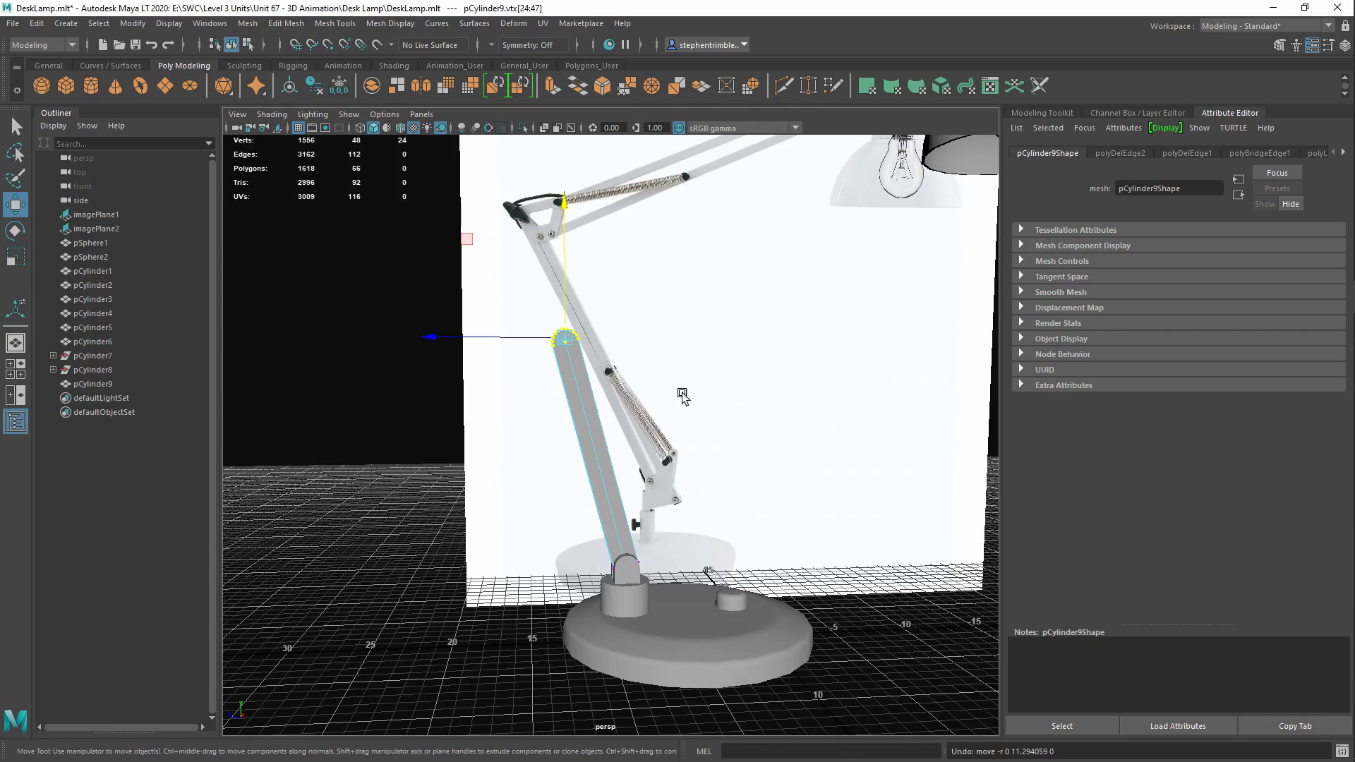
left_click_drag(684, 392, 665, 373, "alt")
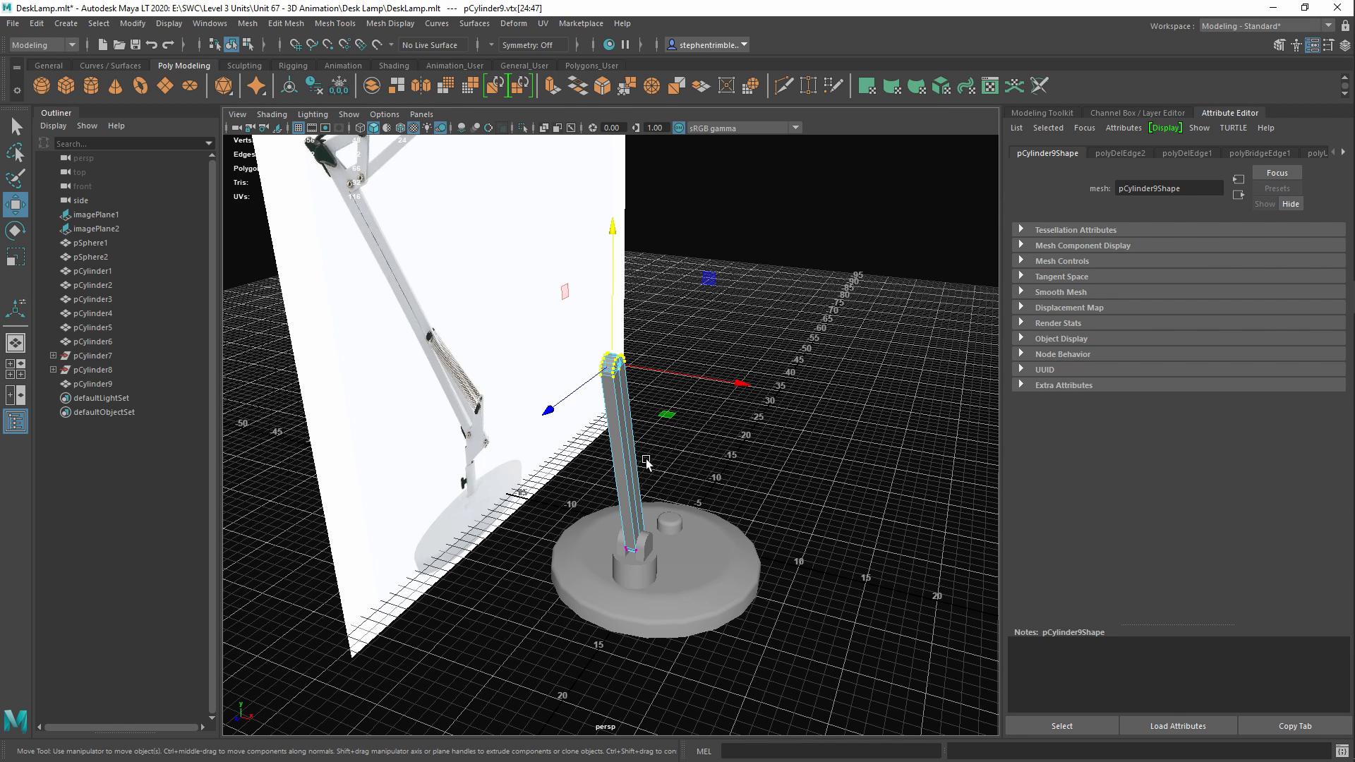
key("space")
key("space")
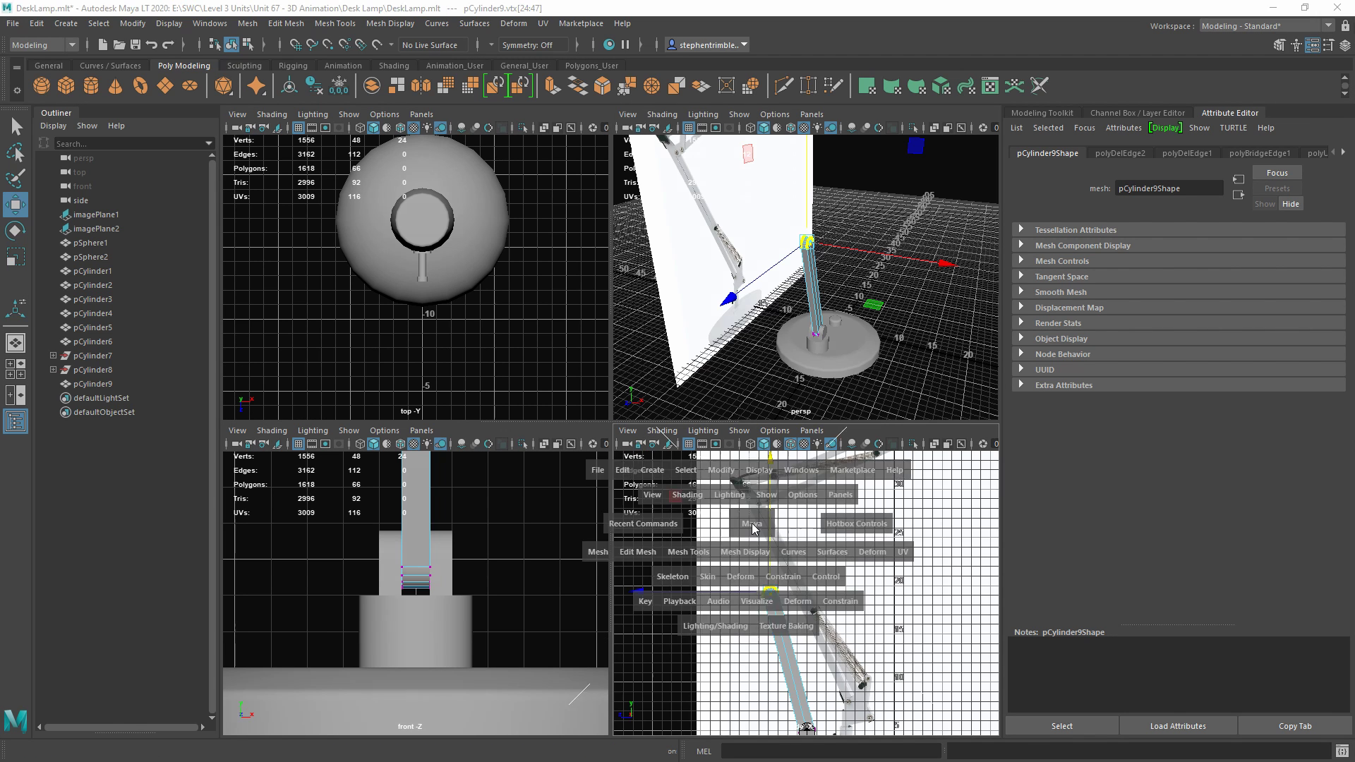
left_click_drag(487, 388, 466, 372, "alt")
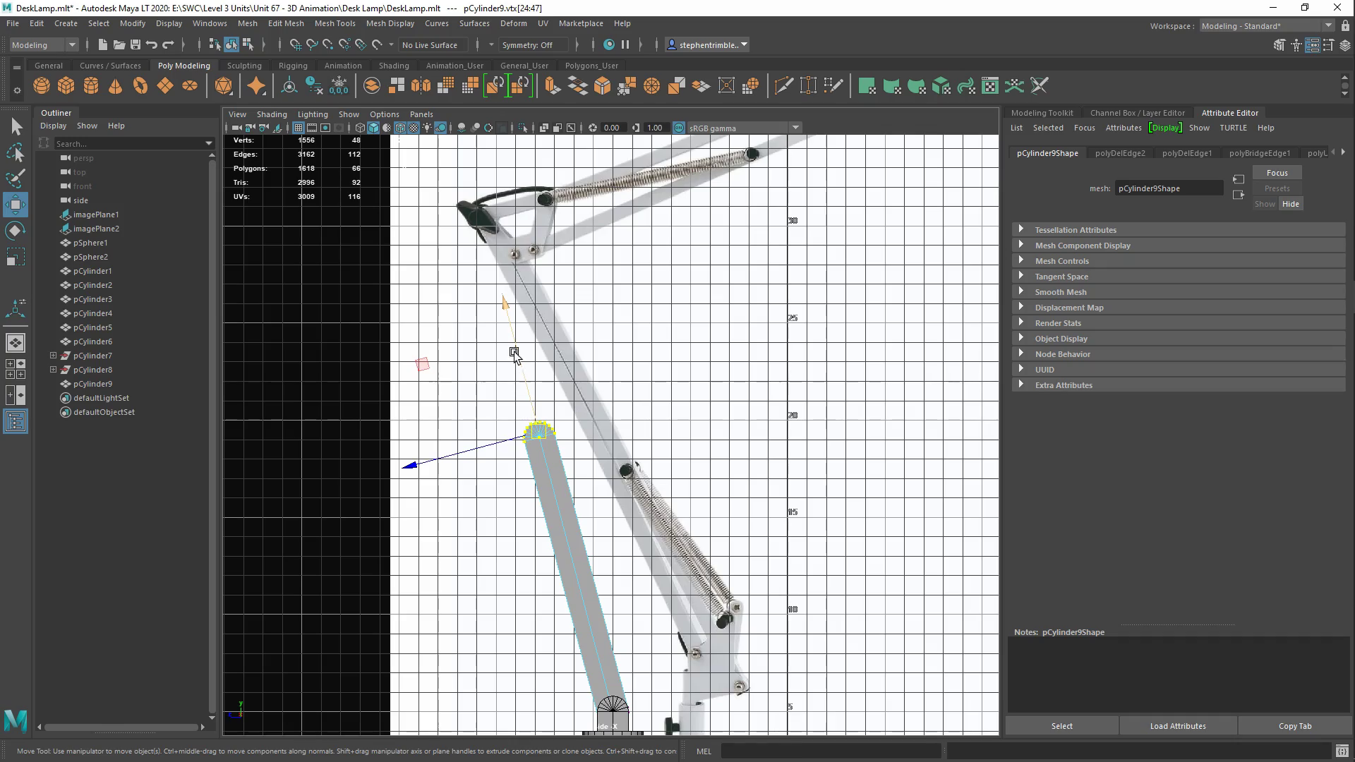
Examine the arm bar's selected rounded end and the tilted move axes from several angles in the perspective view
key("space")
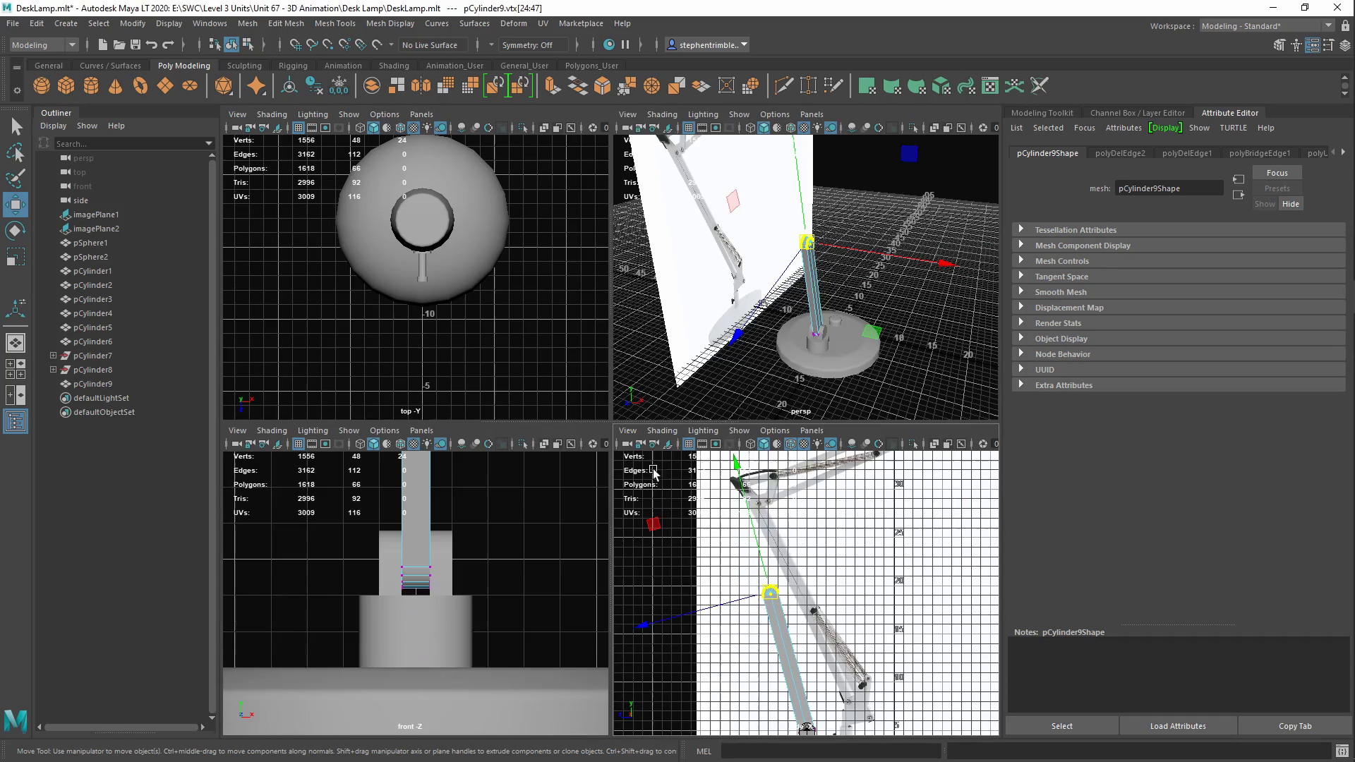
key("space")
left_click_drag(746, 404, 837, 396, "alt")
right_click_drag(837, 395, 841, 536, "alt")
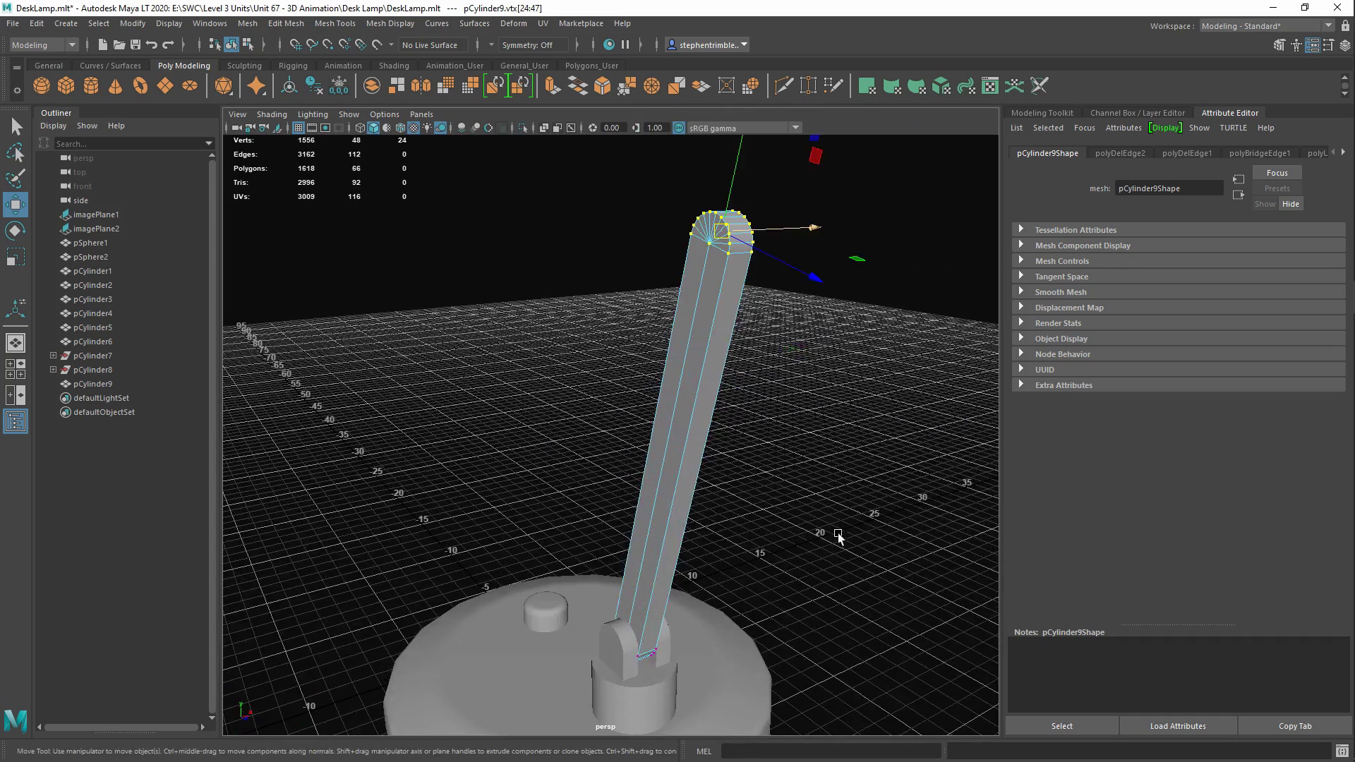
middle_click_drag(723, 409, 665, 492, "alt")
left_click_drag(665, 492, 705, 400, "alt")
middle_click_drag(705, 401, 676, 455, "alt")
left_click_drag(590, 456, 628, 451, "alt")
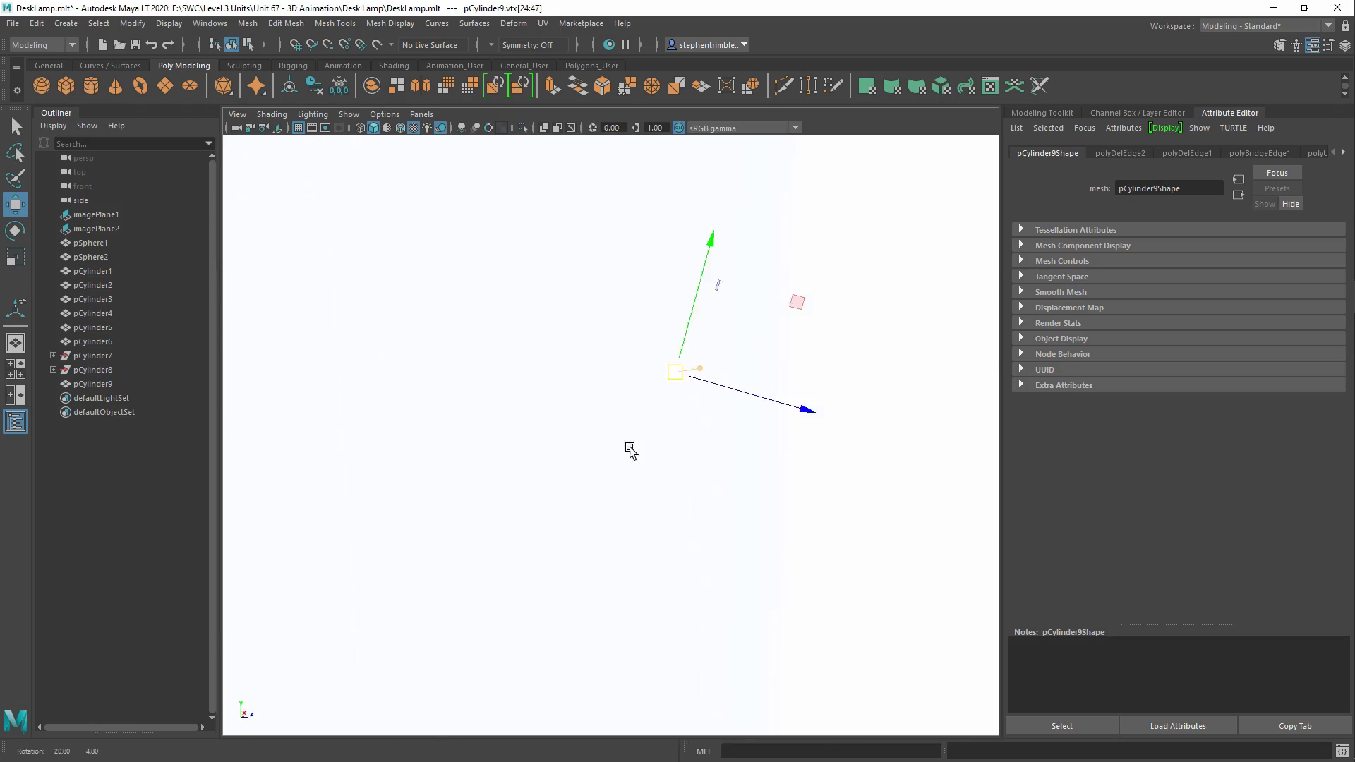
right_click_drag(629, 451, 677, 559, "alt")
left_click_drag(632, 463, 689, 454, "alt")
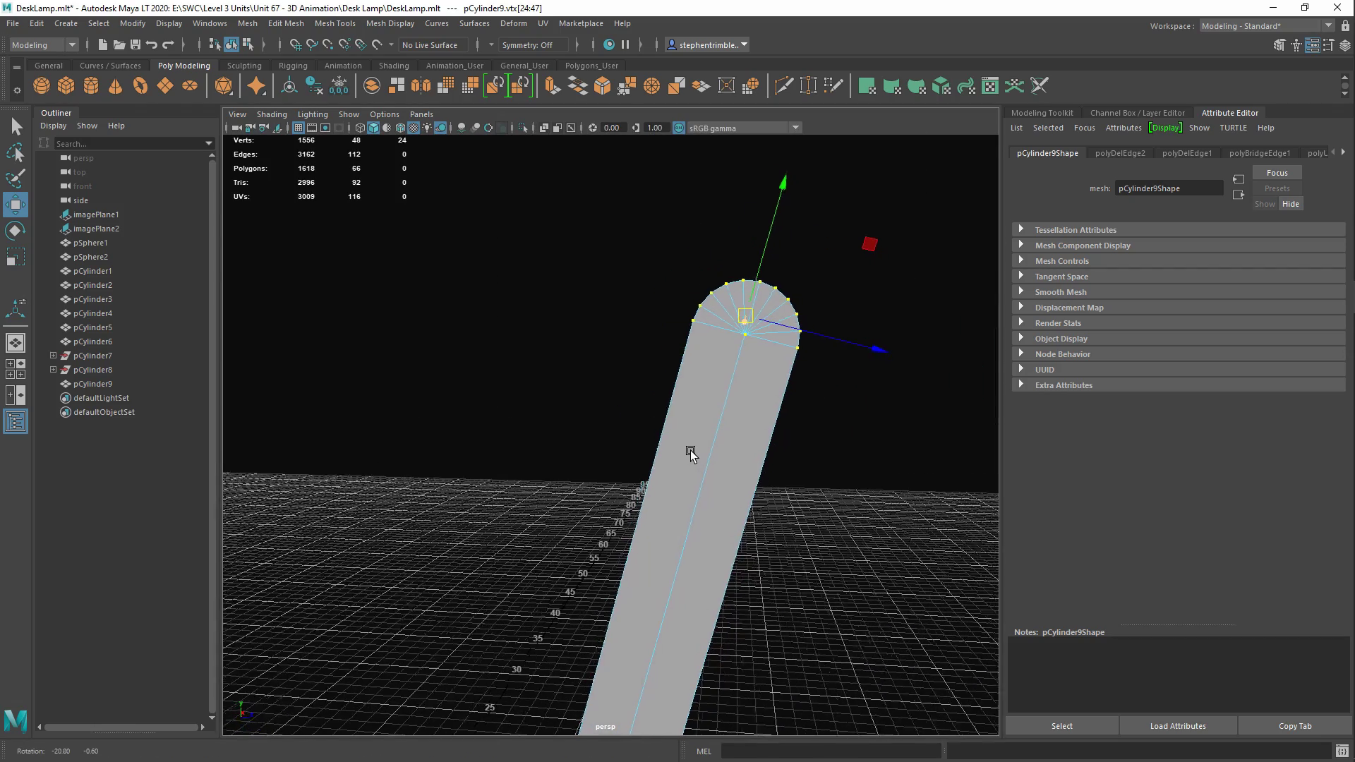
left_click_drag(904, 426, 531, 460, "alt")
left_click_drag(443, 184, 418, 128)
right_click_drag(669, 550, 552, 383, "alt")
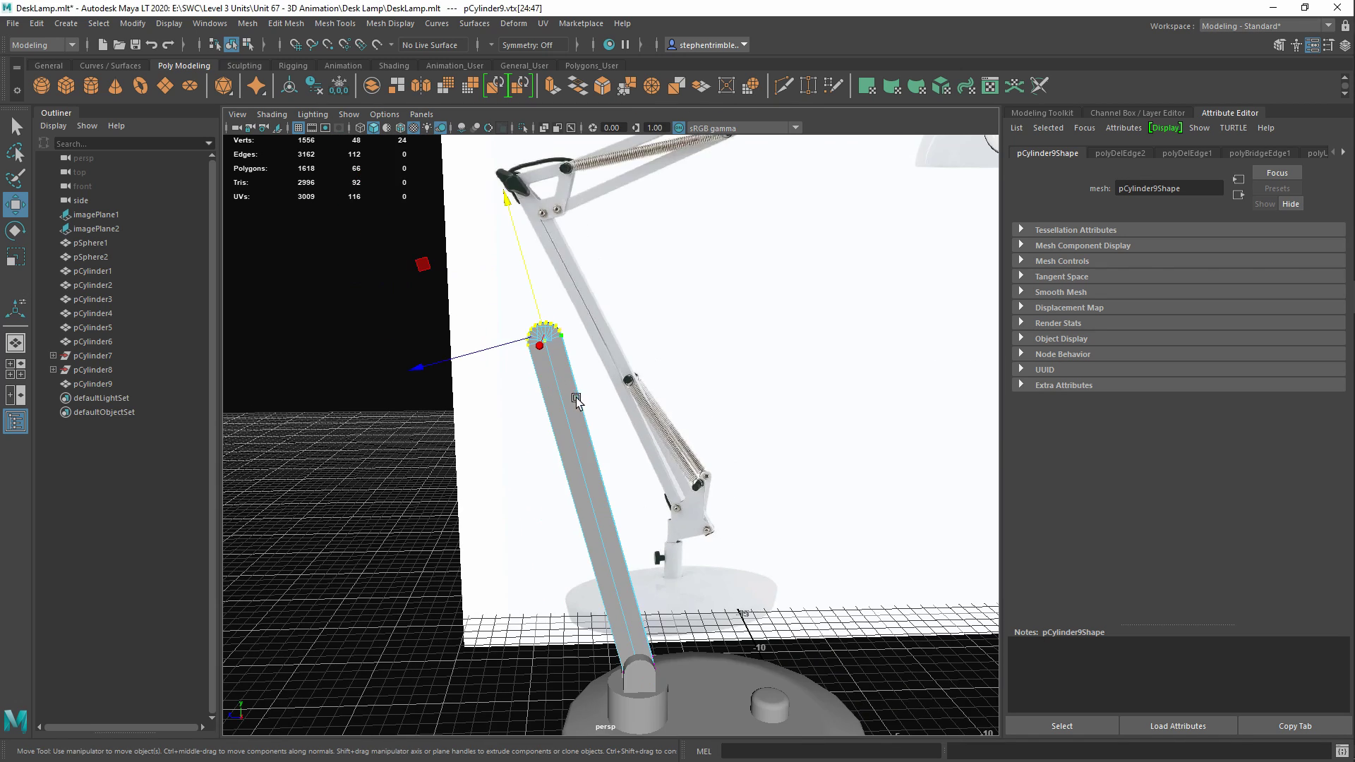
Move the selected end vertices along the bar's own length in the side view until they reach the reference lamp's elbow height
key("space")
key("space")
key("space")
key("space")
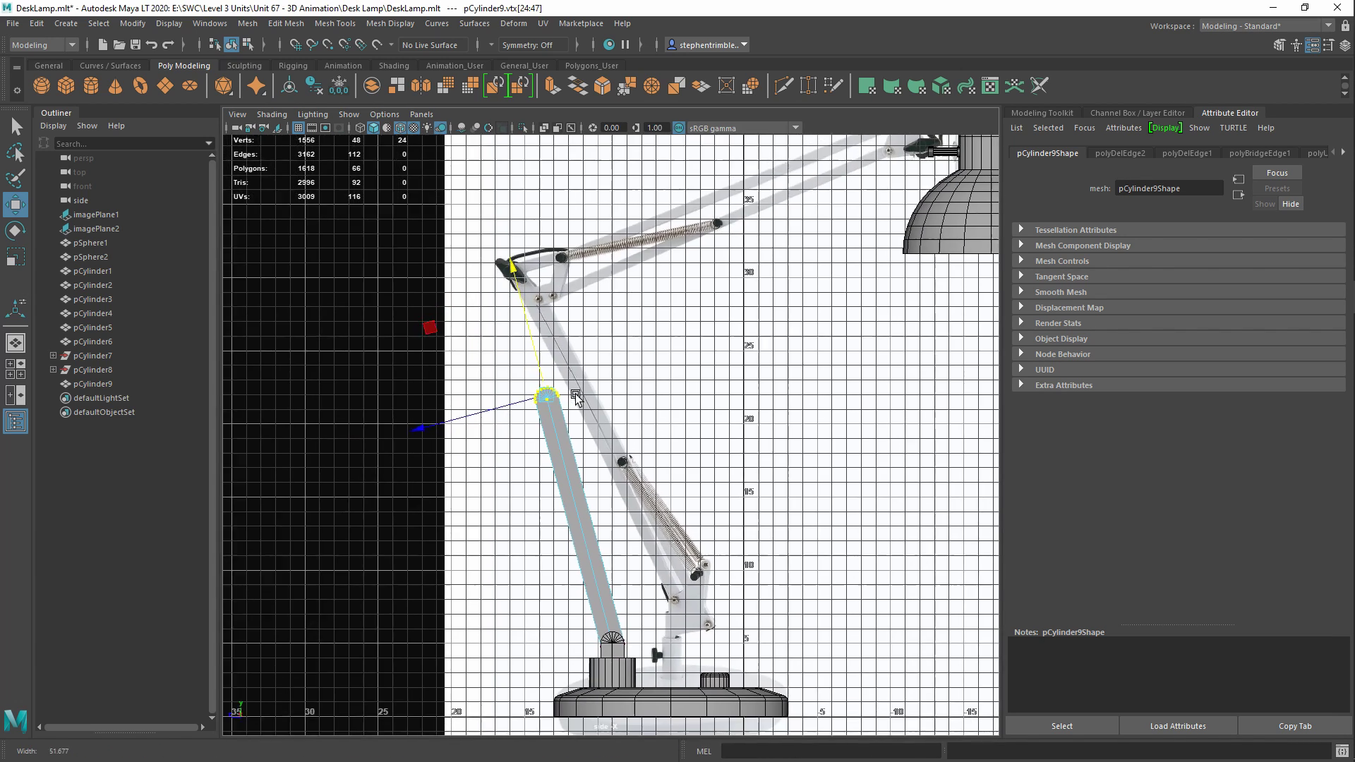
middle_click_drag(578, 393, 509, 355, "alt")
left_click_drag(510, 358, 485, 171)
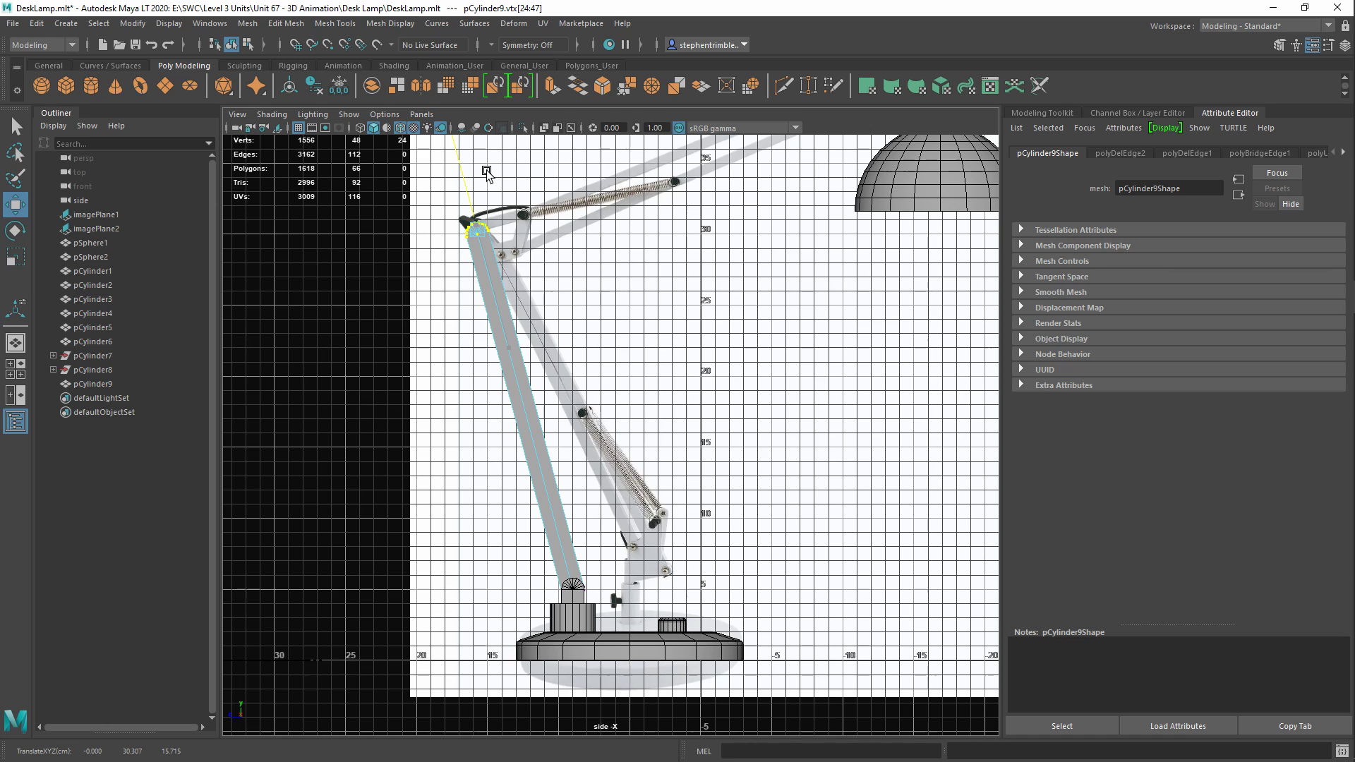
middle_click_drag(568, 353, 526, 451, "alt")
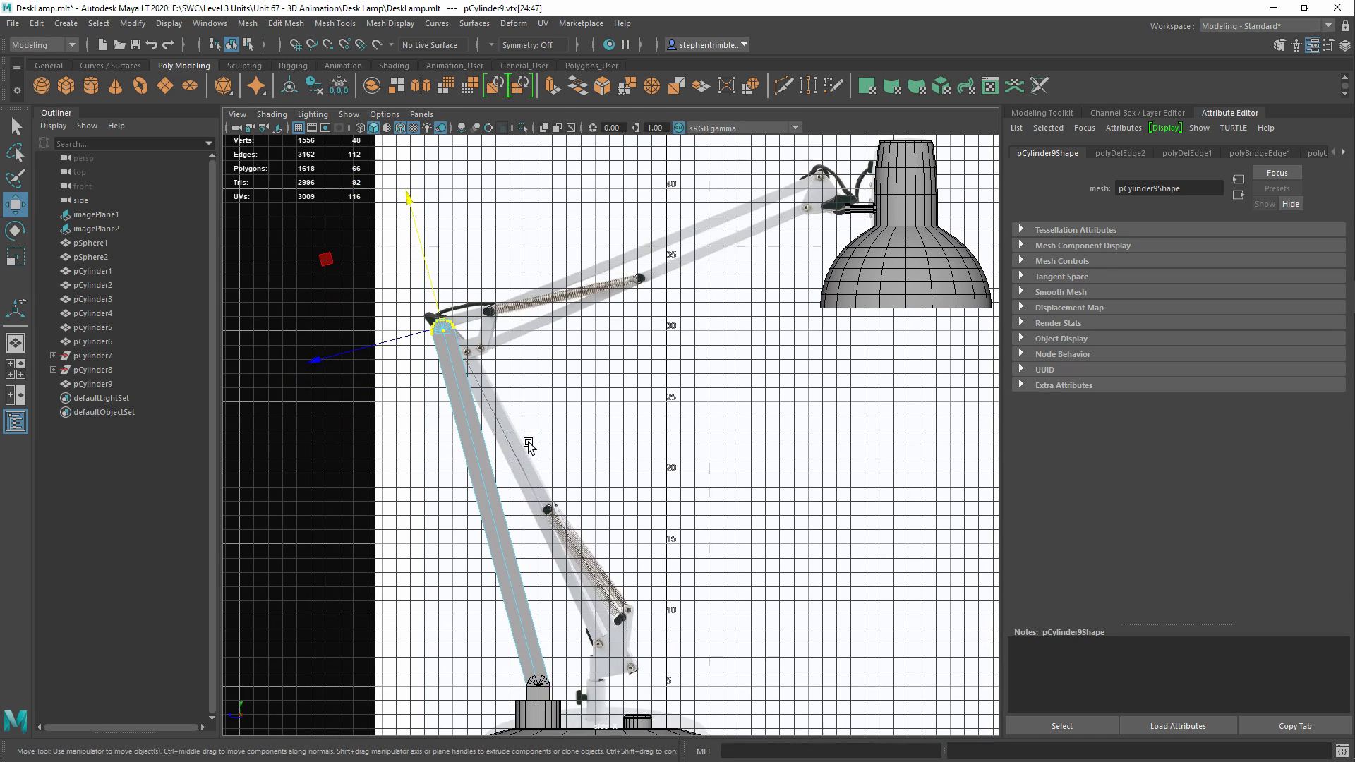
Leave vertex editing, select the whole lengthened arm bar and duplicate it
key("space")
key("space")
right_click_drag(717, 469, 621, 332, "alt")
left_click(388, 461)
left_click_drag(494, 446, 570, 601, "alt")
left_click(585, 434)
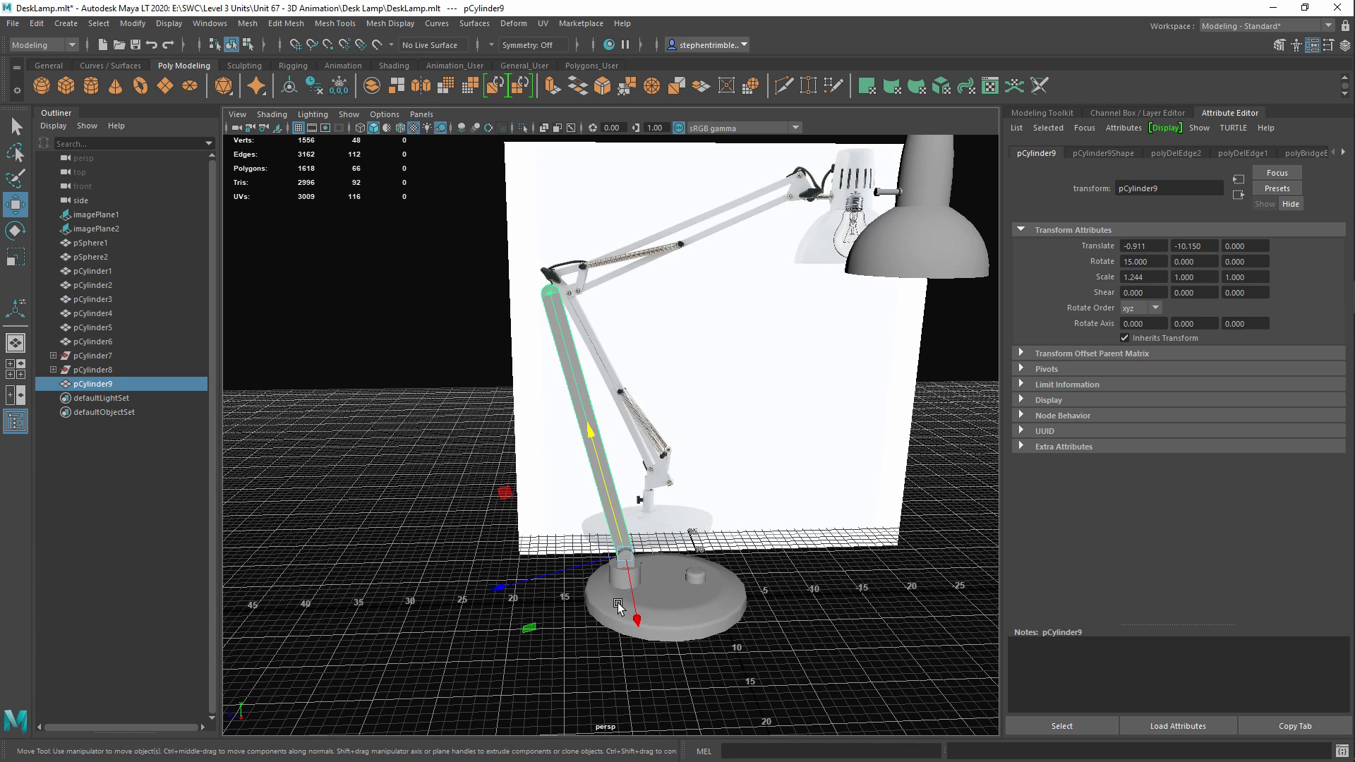
key("ctrl+d")
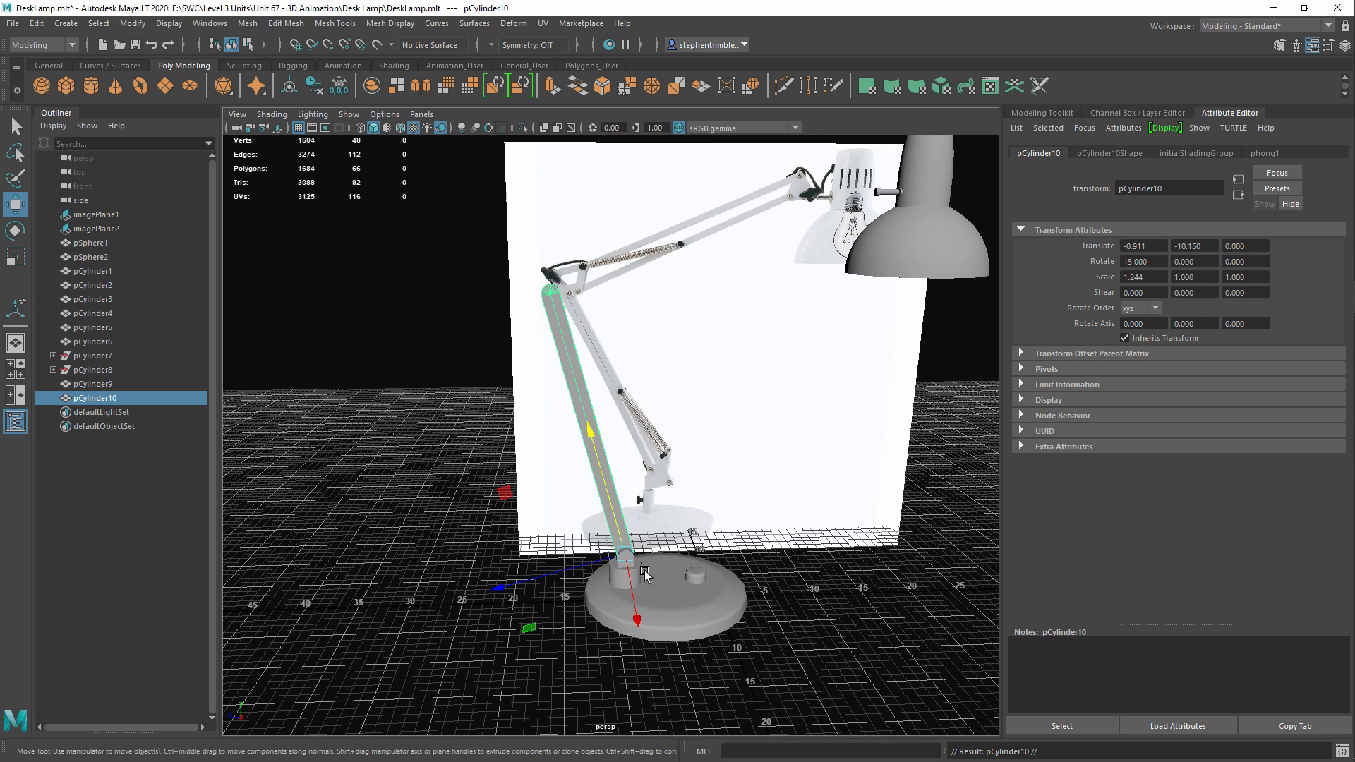
Set the move axes to World and raise the duplicated bar to Translate Y 14.862, level with the lower bar's upper end
left_click(492, 404)
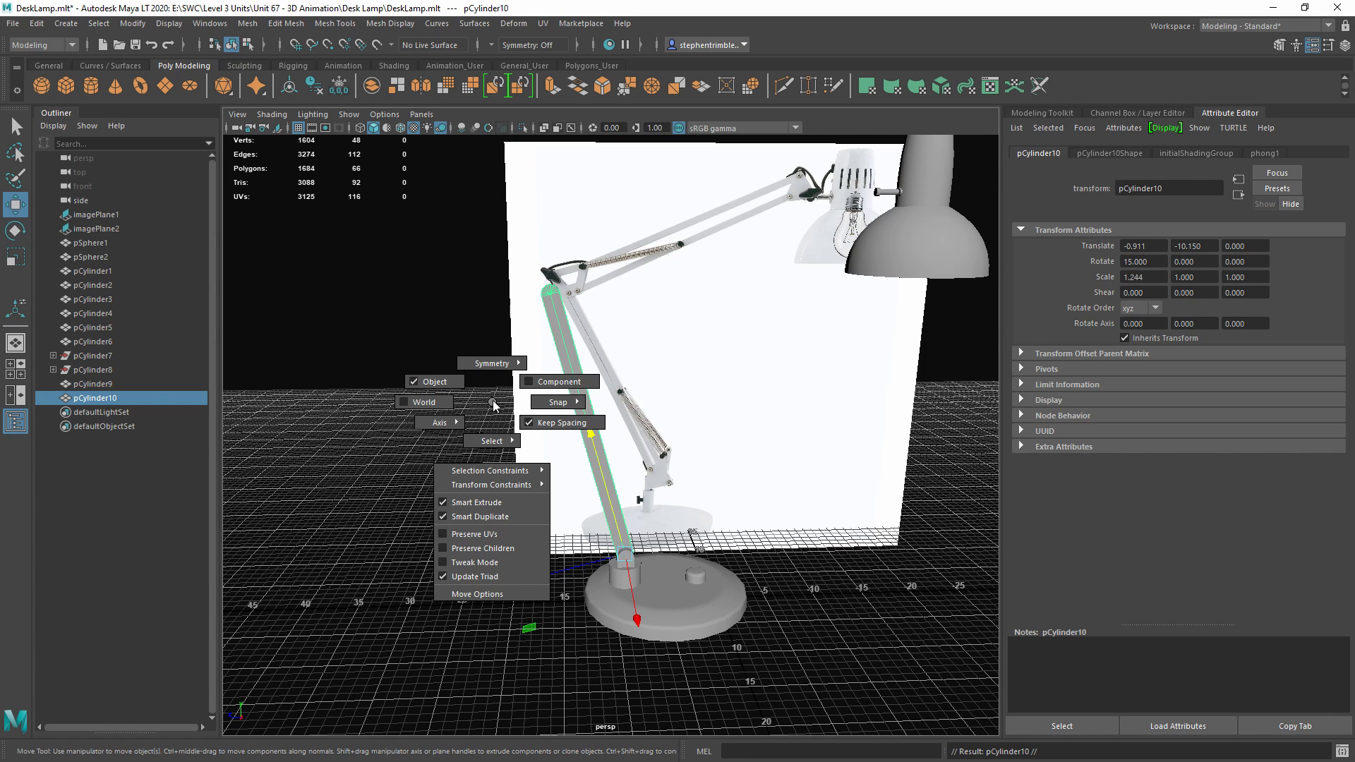
left_click(444, 406)
left_click_drag(544, 488, 623, 438, "alt")
left_click(623, 431)
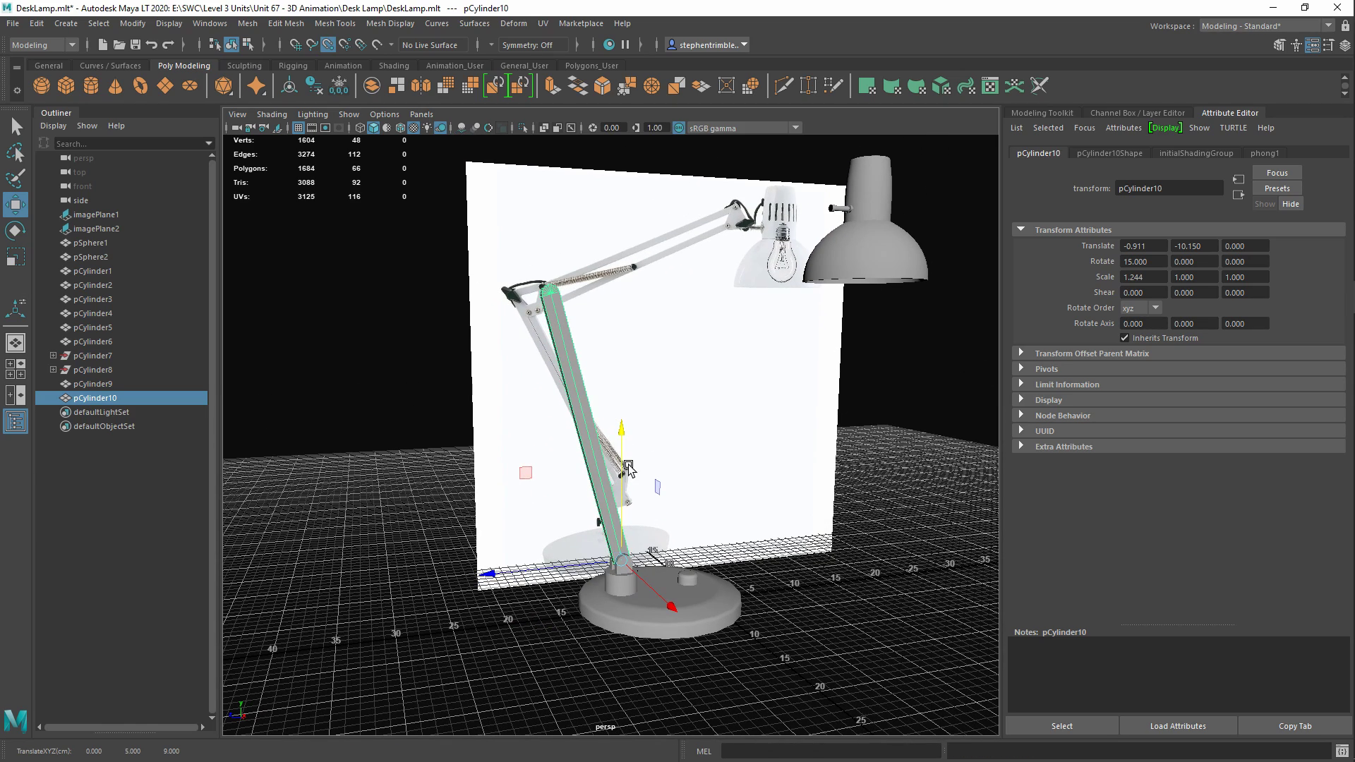
left_click_drag(628, 467, 552, 300)
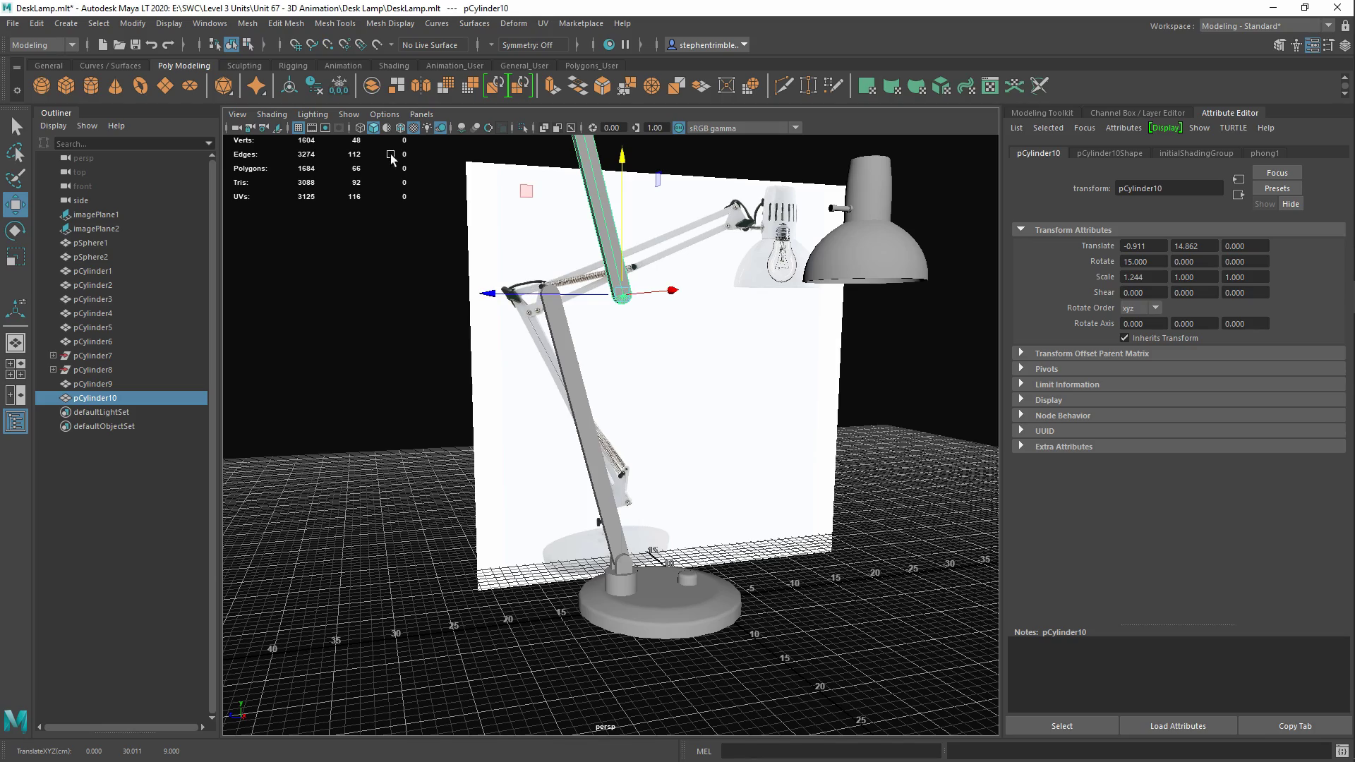
Show wireframe over the shaded model and snap the duplicate to the lower bar's upper pivot in depth, to Translate Z 6.702
left_click(400, 129)
mouse_move(663, 409)
left_mouse_down("alt")
mouse_move(649, 459)
mouse_move(616, 485)
left_mouse_up("alt")
scroll(616, 485, "up", 4)
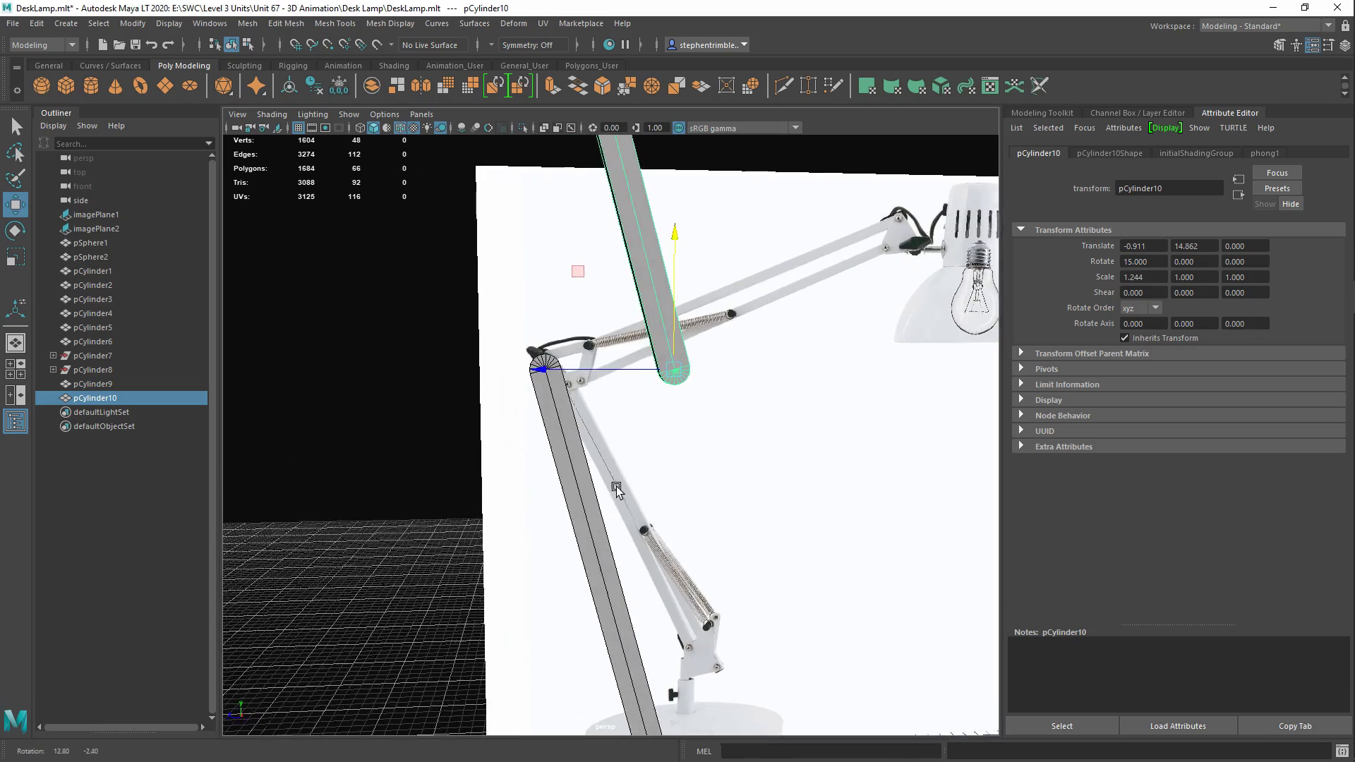
key("v")
left_click_drag(601, 369, 669, 442)
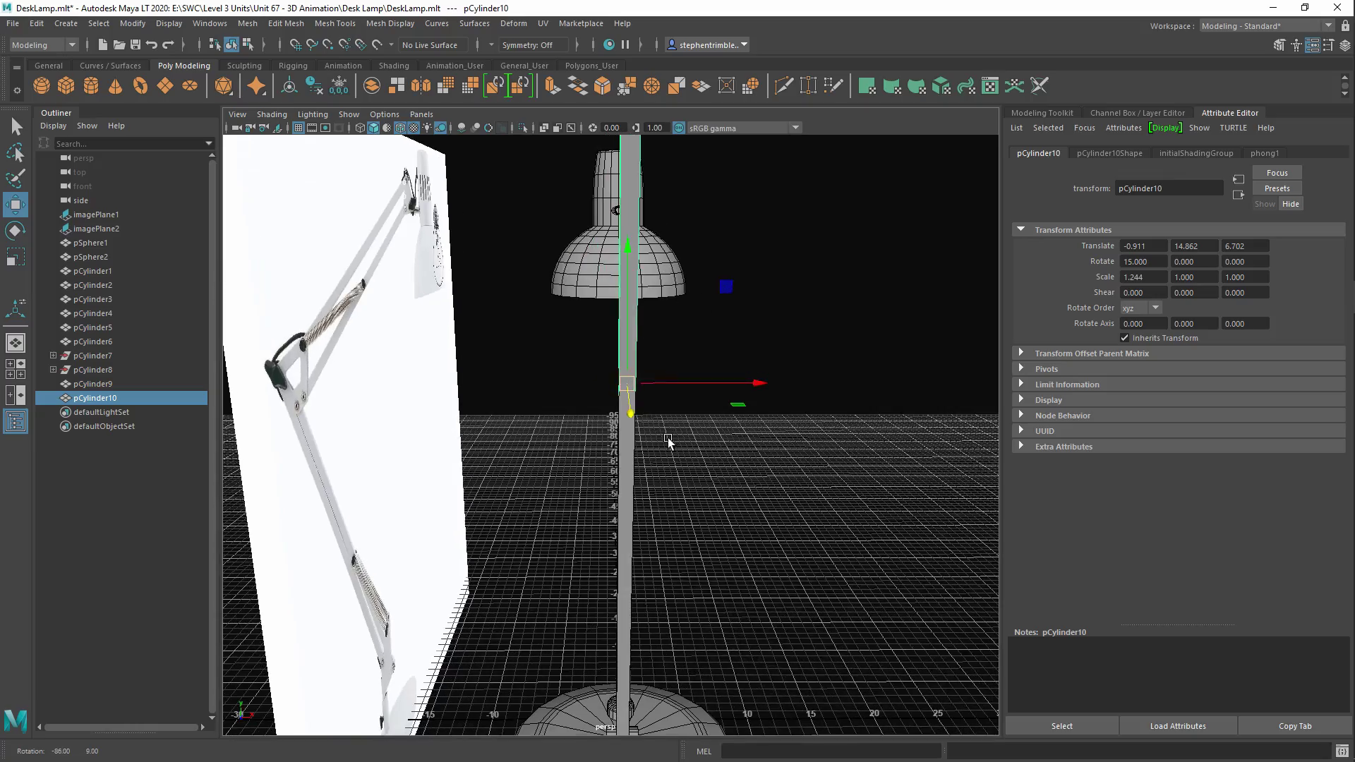
Shift the duplicate sideways, put its pivot on its inner face and snap it against the lower bar's side, at Translate X -0.130
middle_click_drag(644, 452, 641, 586, "alt")
left_click_drag(641, 586, 597, 599, "alt")
scroll(597, 600, "down", 2)
middle_click_drag(597, 600, 585, 524, "alt")
left_click_drag(585, 525, 710, 344, "alt")
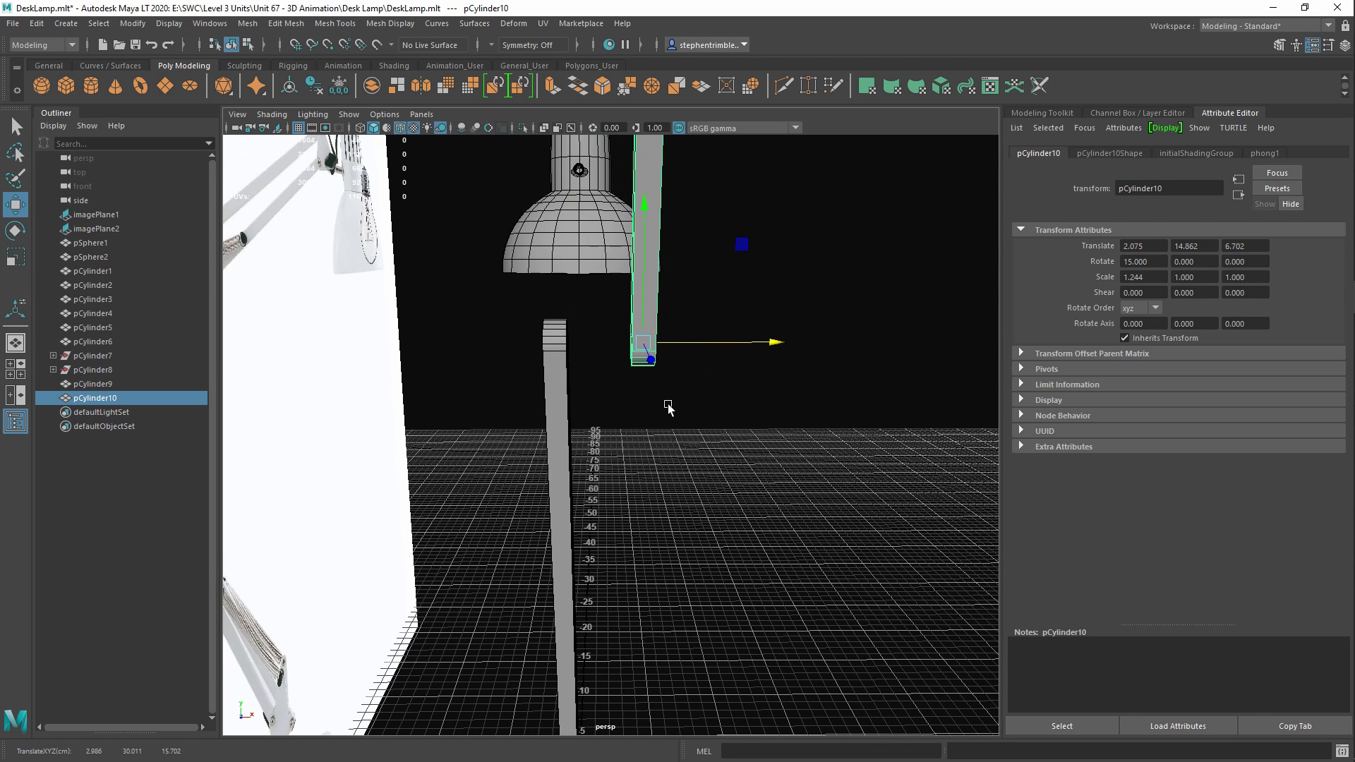
middle_click_drag(669, 408, 650, 481, "alt")
right_click_drag(650, 480, 666, 553, "alt")
key("d")
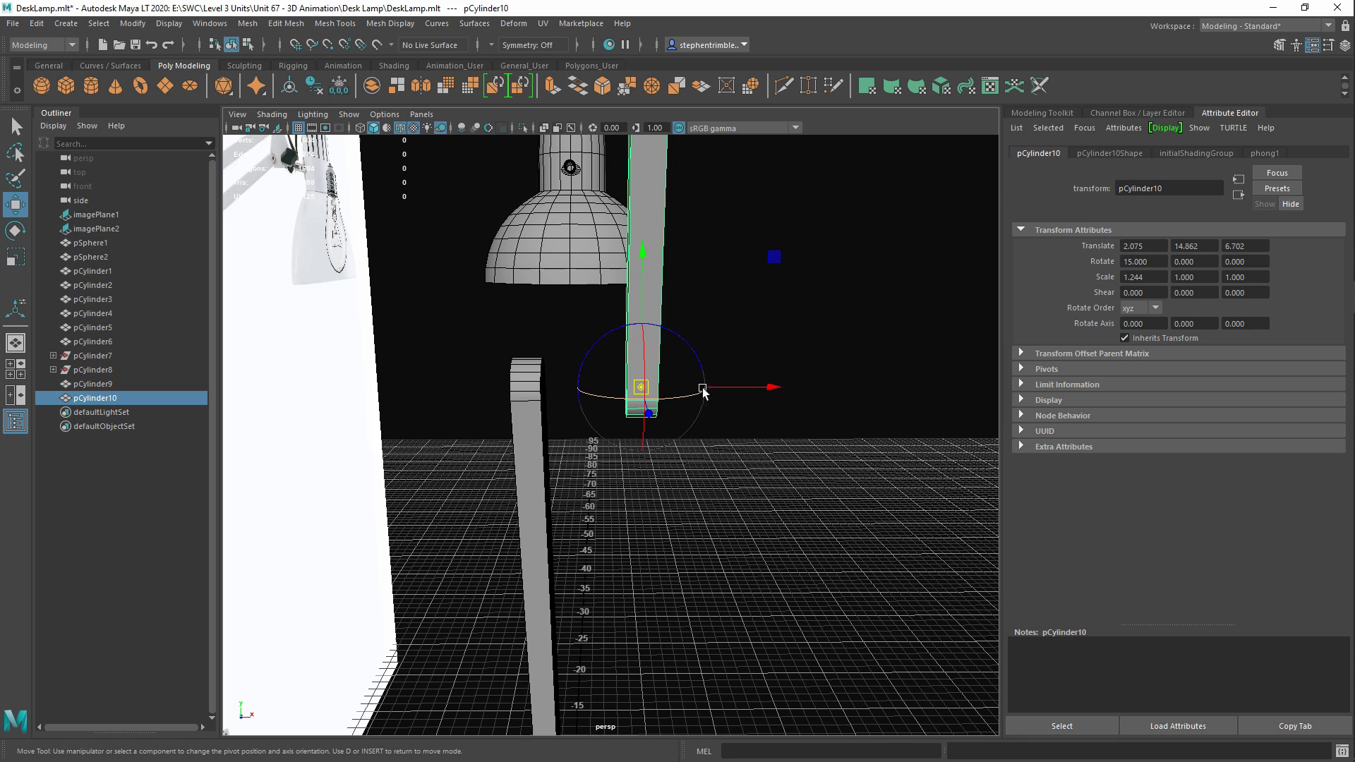
left_click_drag(773, 387, 572, 390)
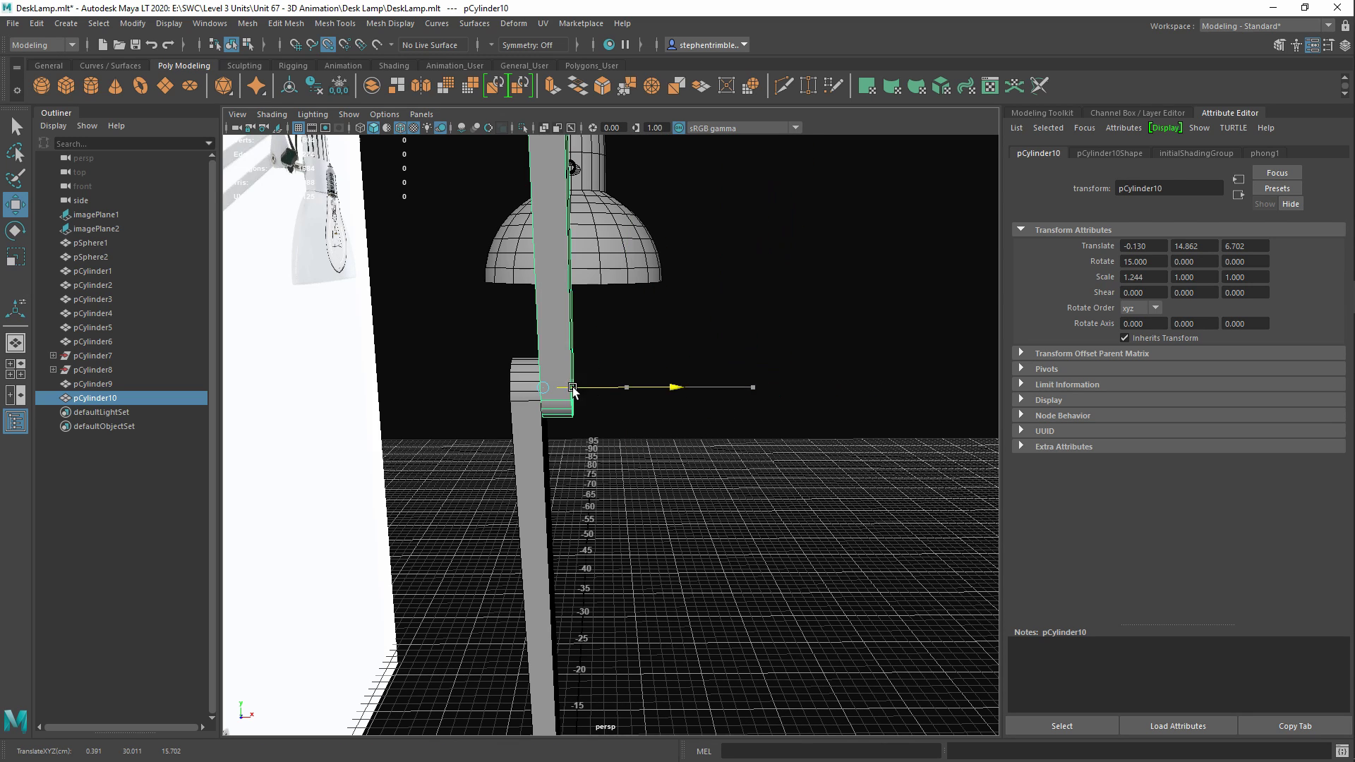
left_click(681, 477)
left_click_drag(680, 478, 567, 476, "alt")
left_click(567, 476)
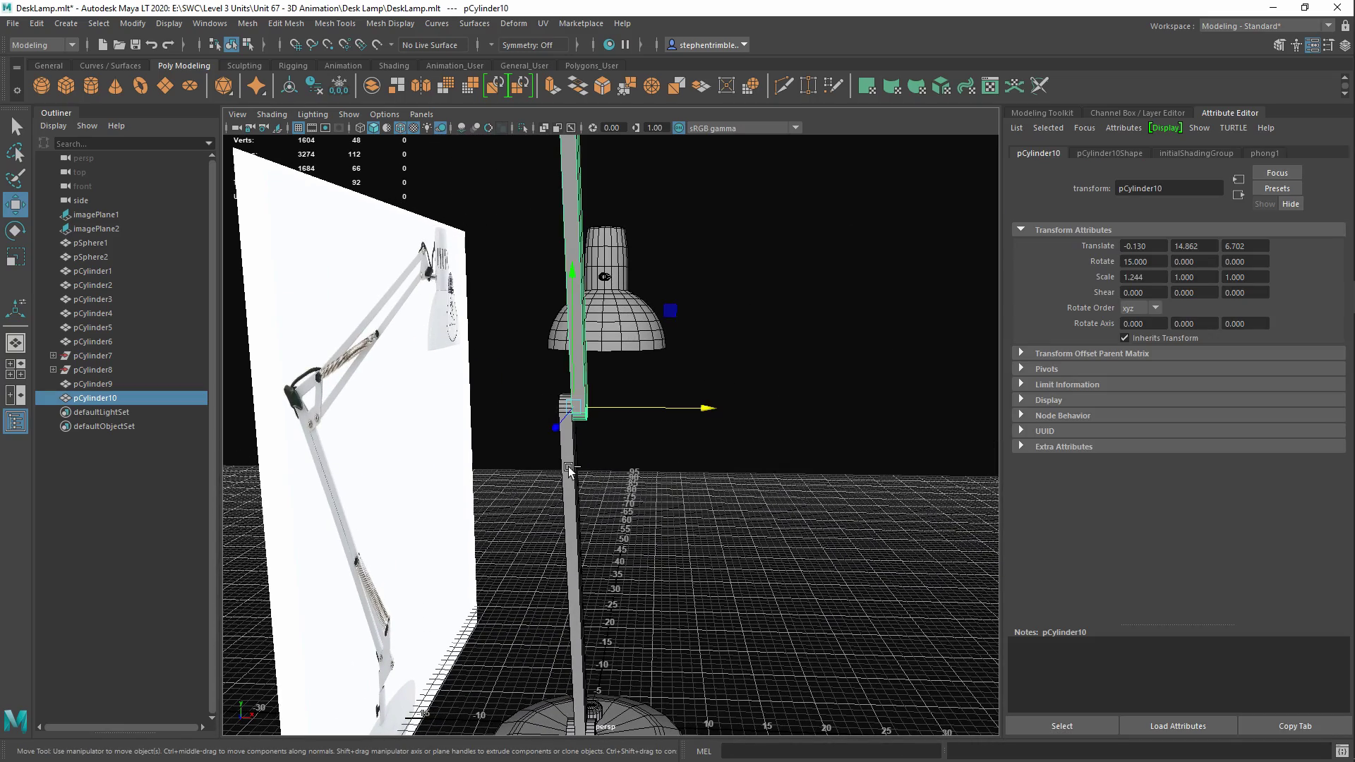
Duplicate the upper bar, adjust the copy's pivot and snap it against the opposite side of the lower bar
key("ctrl+d")
left_click_drag(678, 409, 610, 413)
left_click_drag(610, 413, 546, 489, "alt")
key("d")
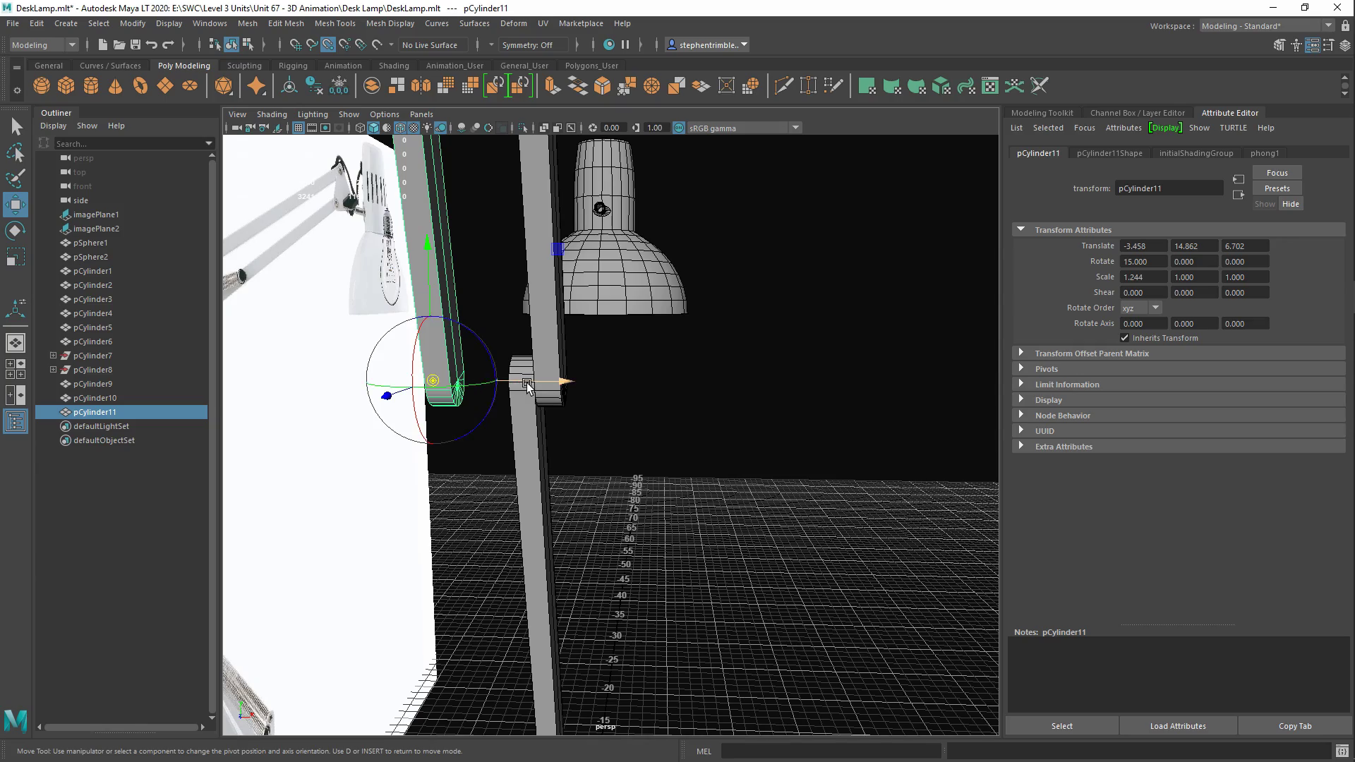
left_click_drag(427, 384, 528, 389)
left_click(703, 583)
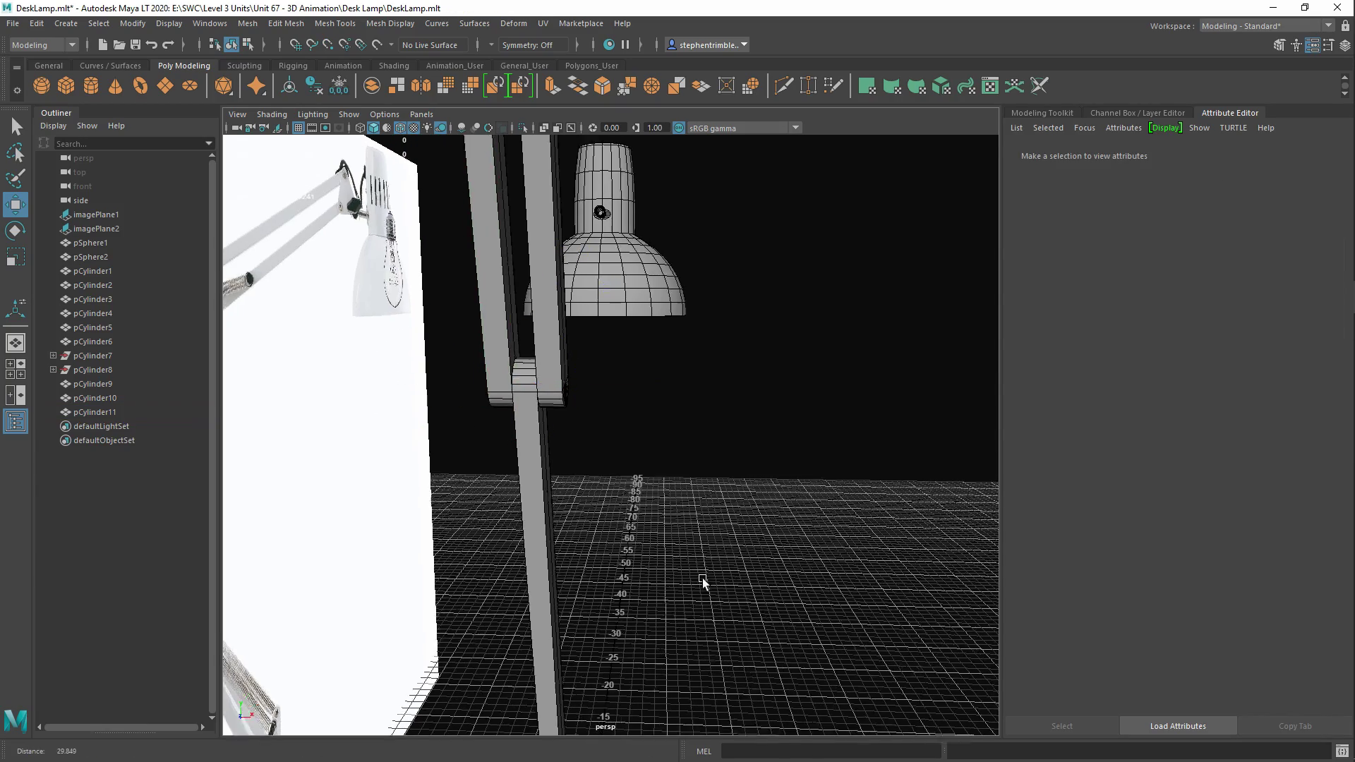
Select the first upper bar and rotate it about its elbow pivot to -75 degrees in X, pointing towards the lamp head
key("a")
left_click_drag(529, 458, 535, 382, "alt")
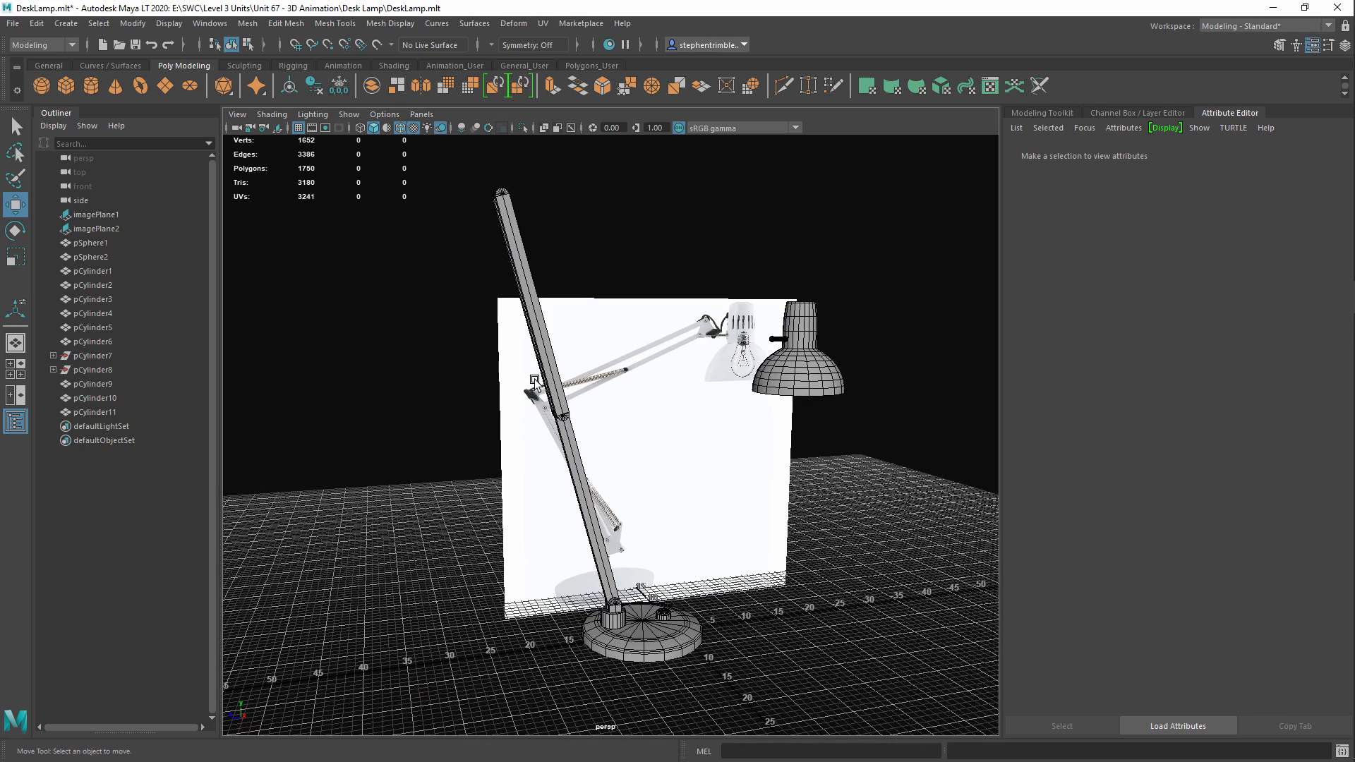
left_click(553, 383)
scroll(602, 451, "up", 3)
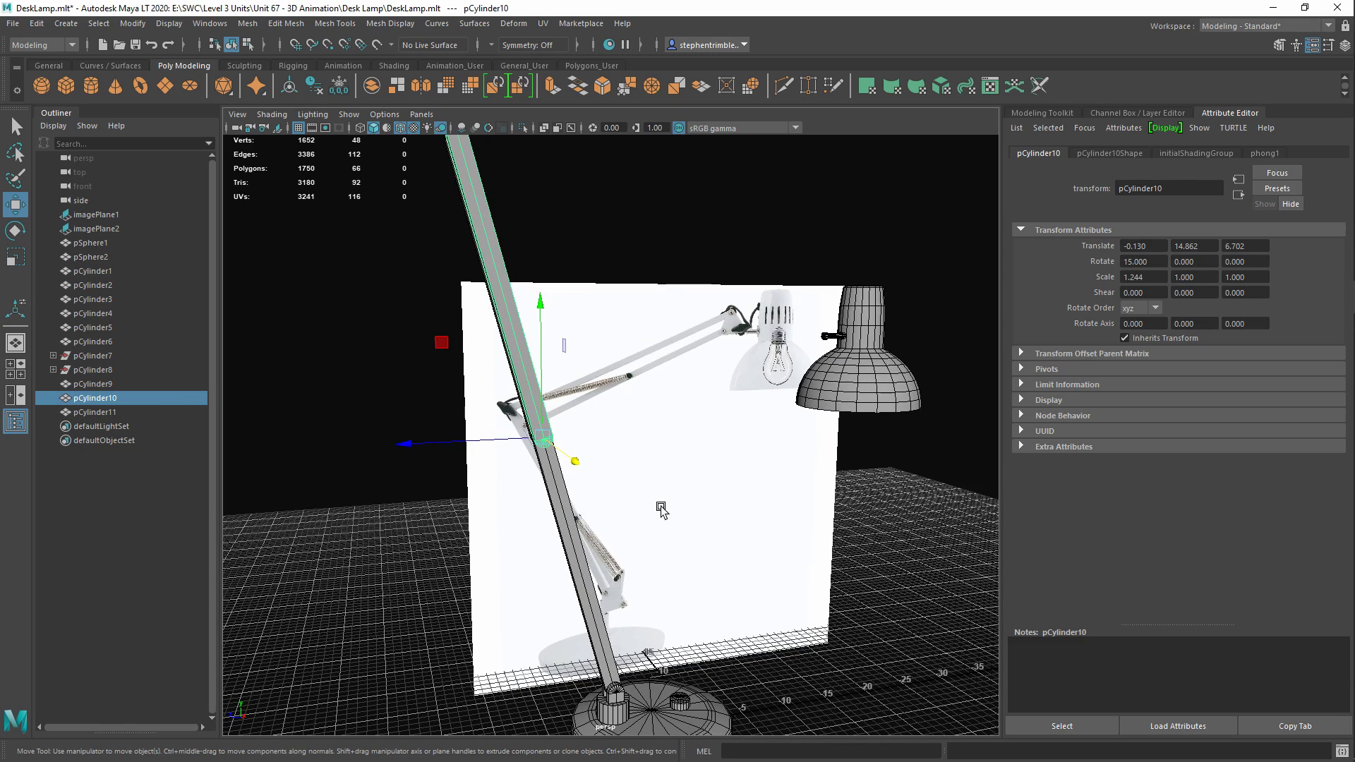
left_click_drag(681, 454, 683, 307, "alt")
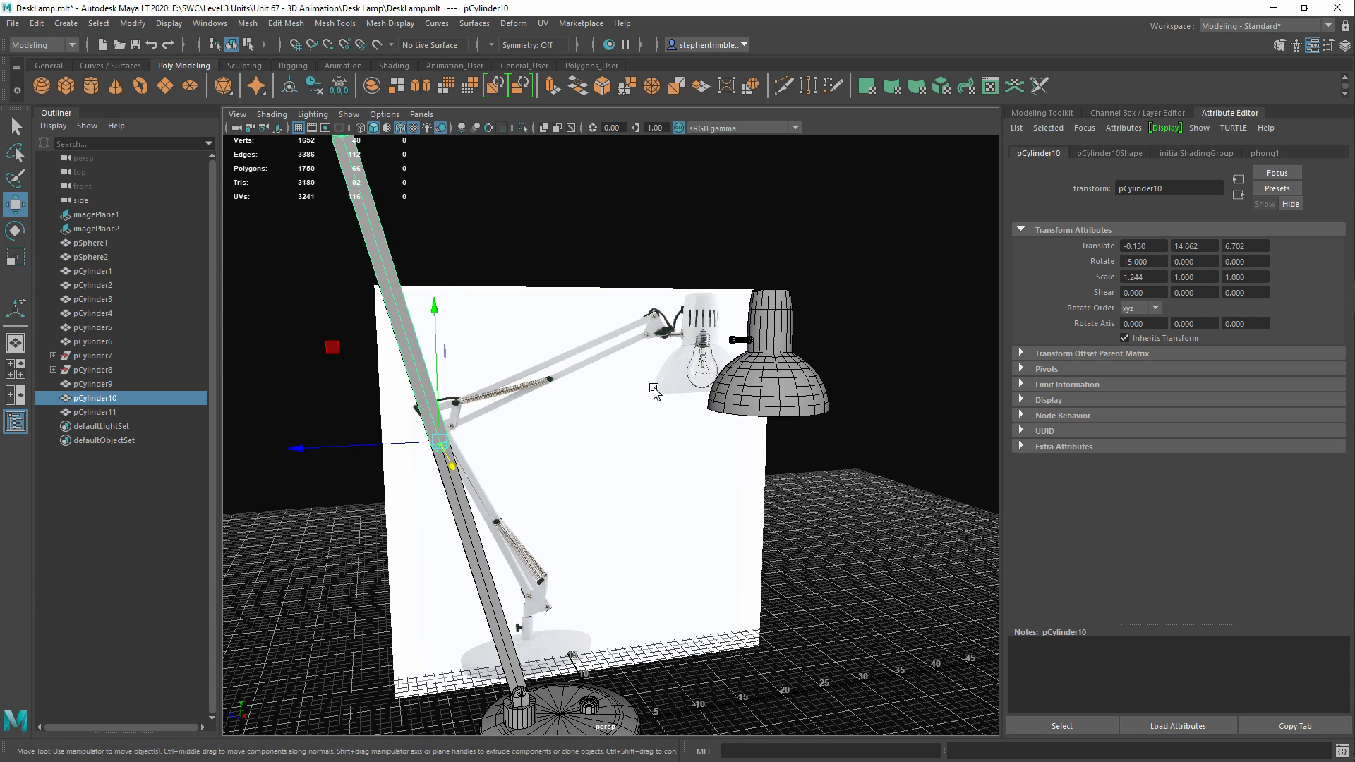
key("e")
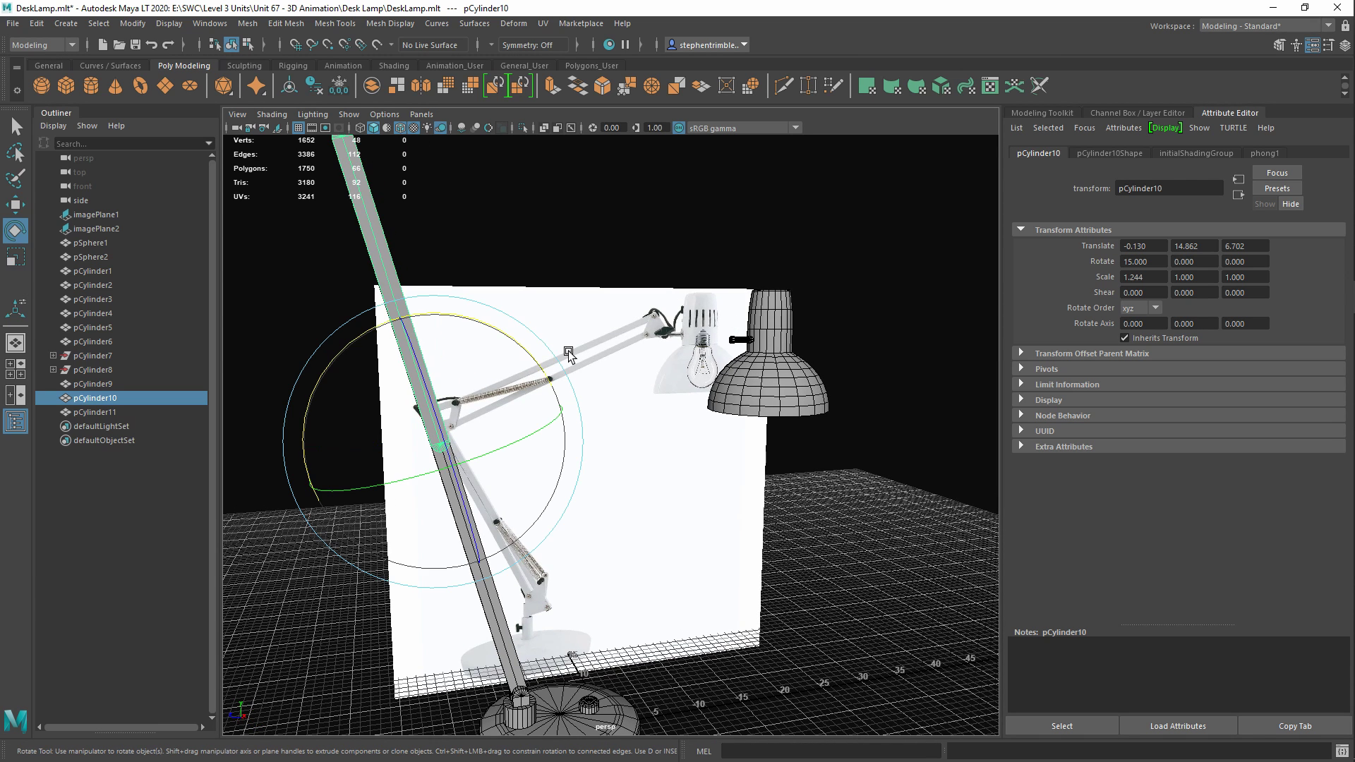
left_click_drag(434, 321, 524, 335)
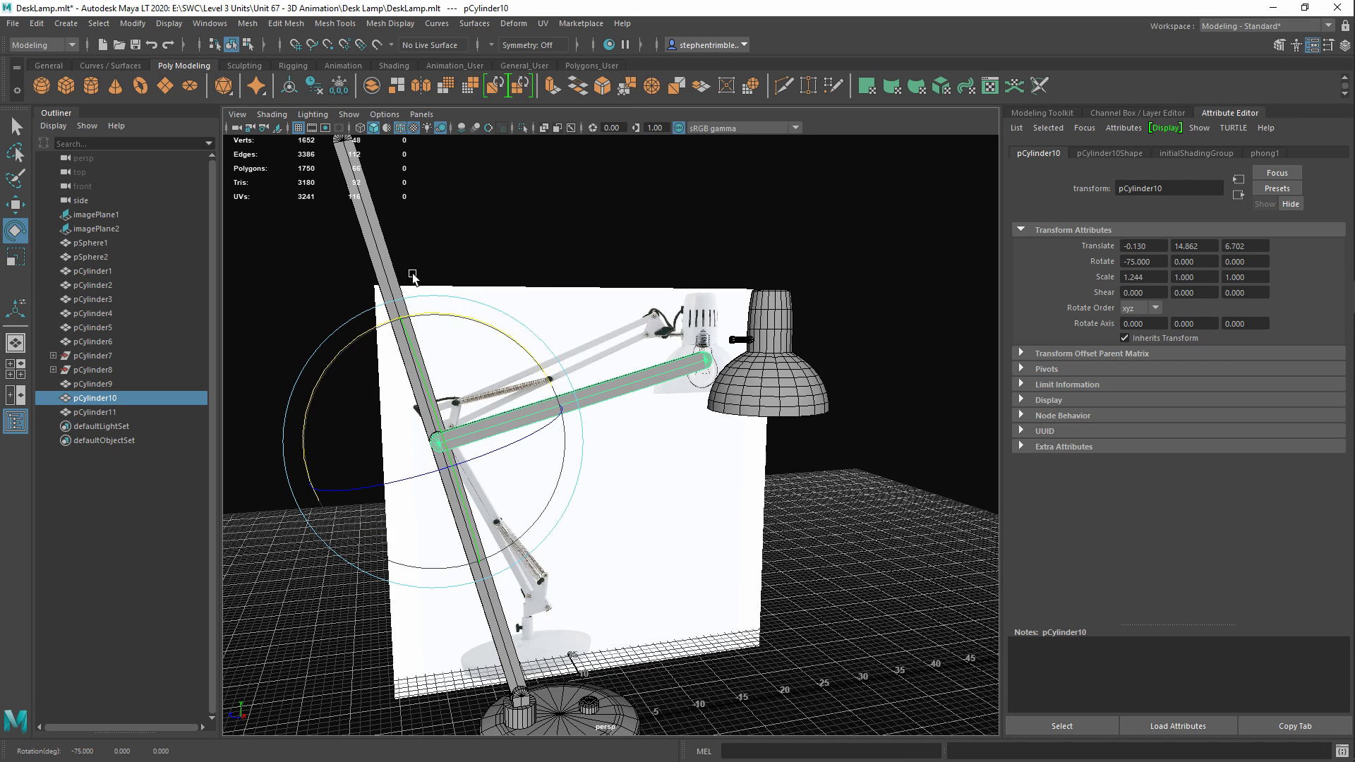
Rotate the second upper bar about the elbow in X to line it up with the first
left_click(390, 254)
left_click_drag(422, 319, 546, 369)
left_click(836, 549)
Inspect the paired upper arm bars against the lamp head and the reference image from several angles
left_click_drag(836, 548, 536, 451, "alt")
right_click_drag(536, 451, 707, 556, "alt")
left_click_drag(708, 556, 455, 478, "alt")
scroll(605, 429, "up", 2)
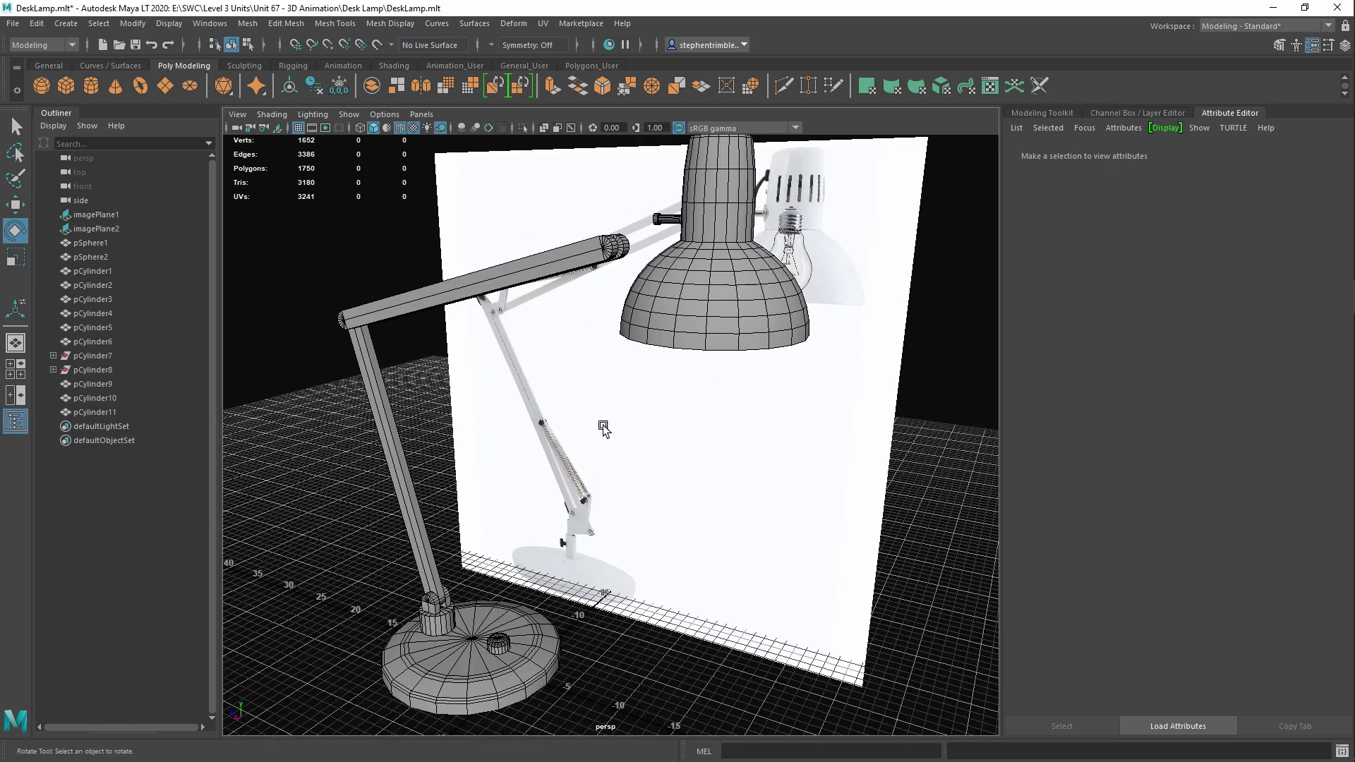
scroll(538, 426, "up", 1)
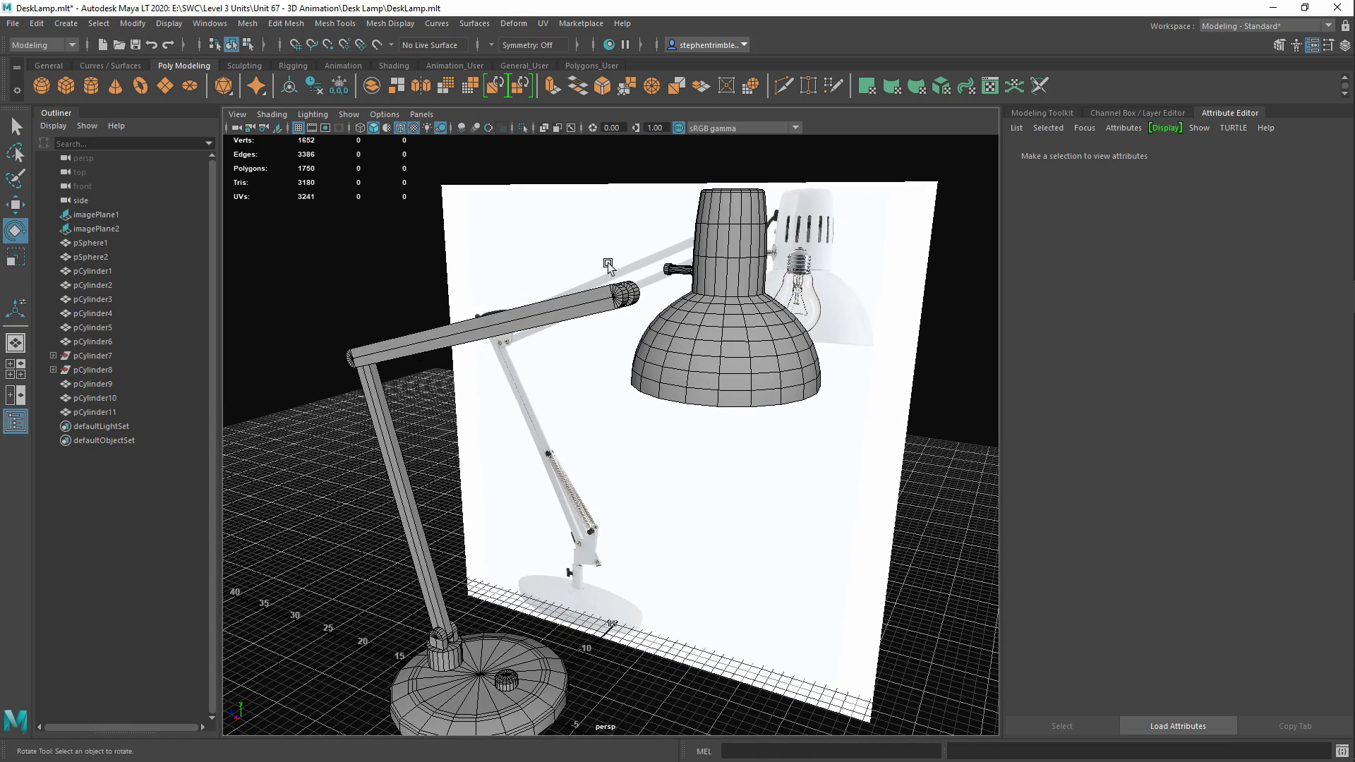
left_click_drag(375, 385, 550, 498, "alt")
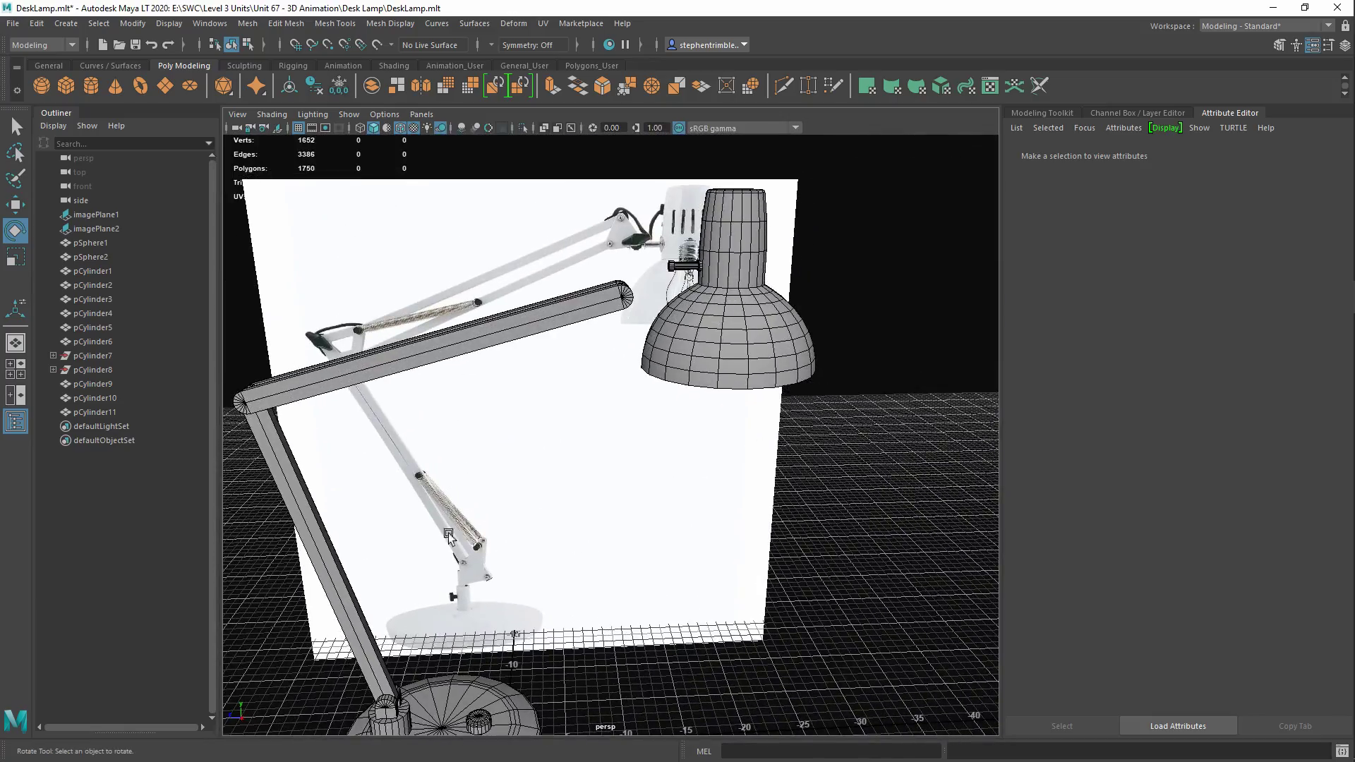
Examine the gap between the upper arm bars' free ends and the lamp head's connecting rod from several angles
left_click_drag(642, 385, 687, 391, "alt")
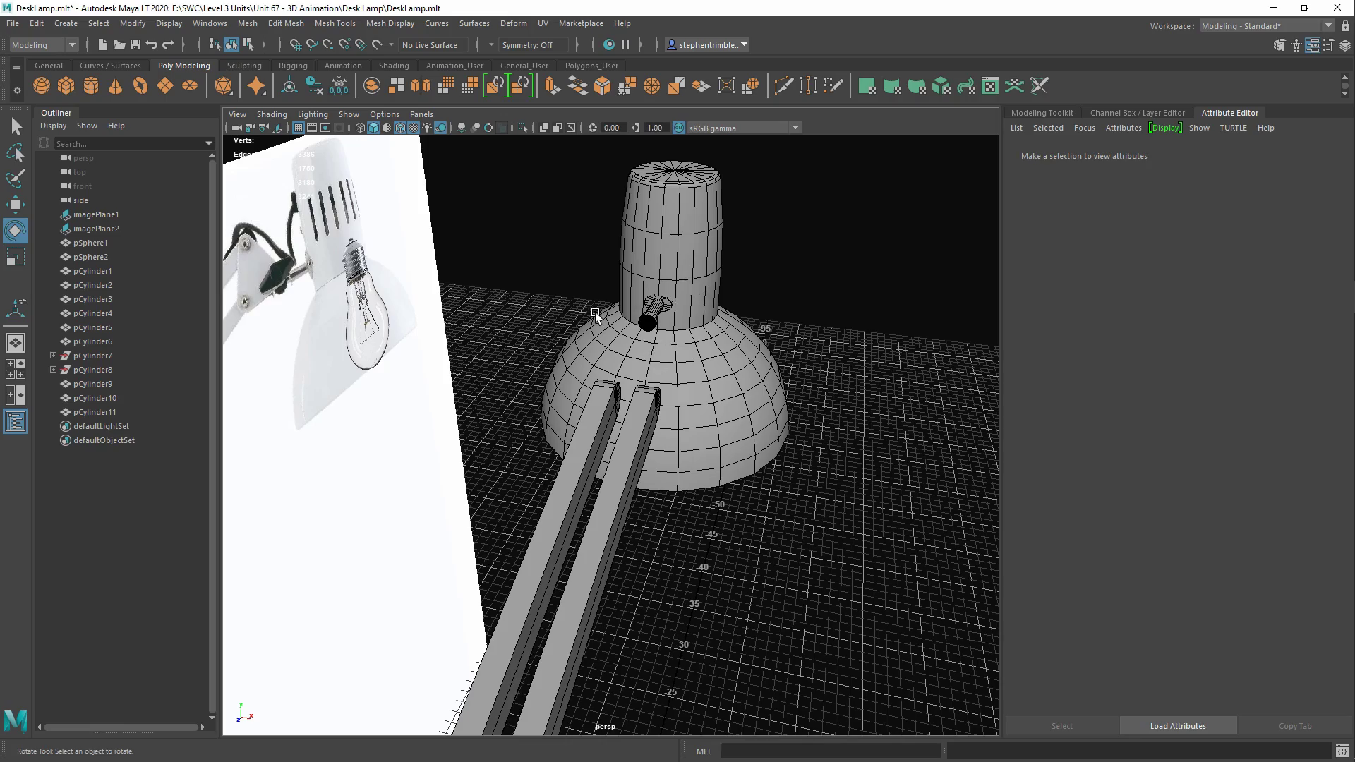
left_click_drag(683, 307, 512, 351, "alt")
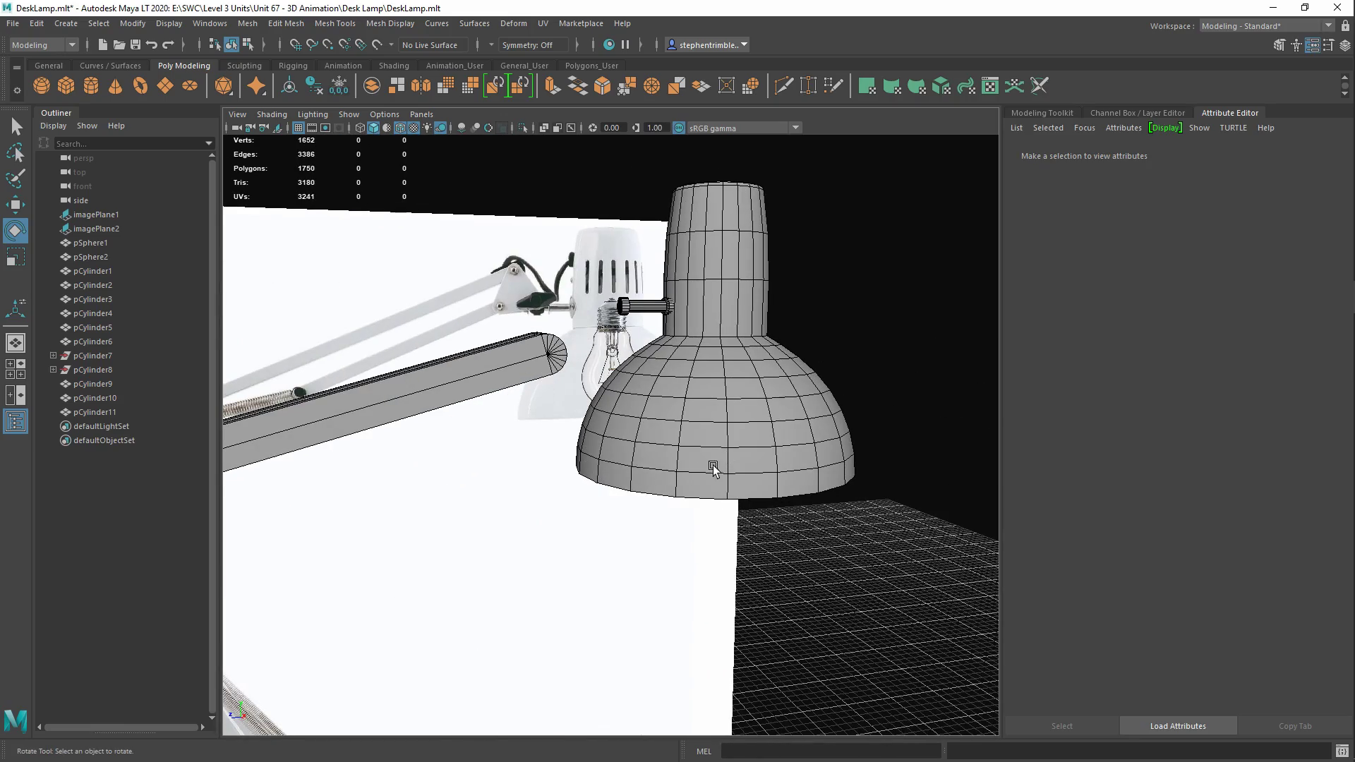
left_click_drag(712, 468, 479, 399, "alt")
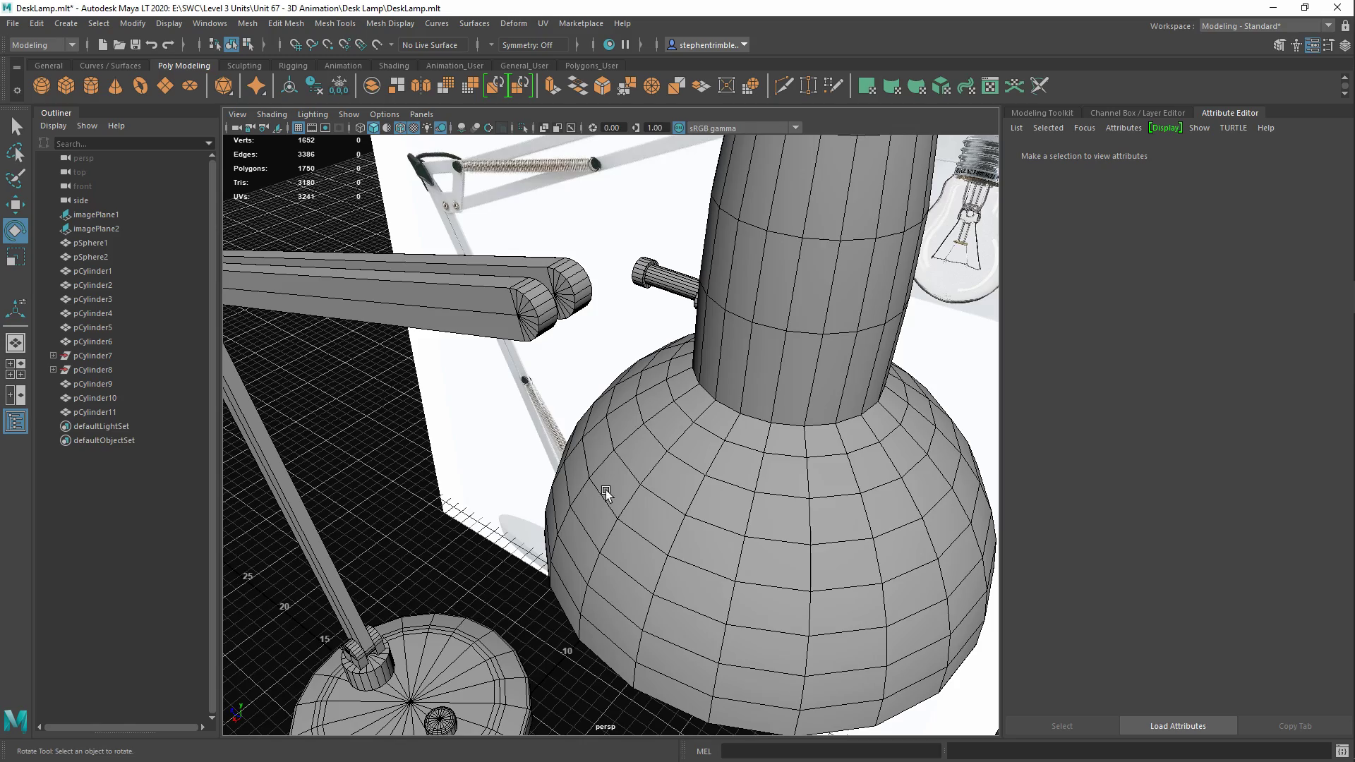
right_click_drag(604, 494, 451, 456, "alt")
left_click_drag(451, 457, 503, 429, "alt")
middle_click_drag(496, 504, 591, 300, "alt")
middle_click_drag(542, 365, 506, 491, "alt")
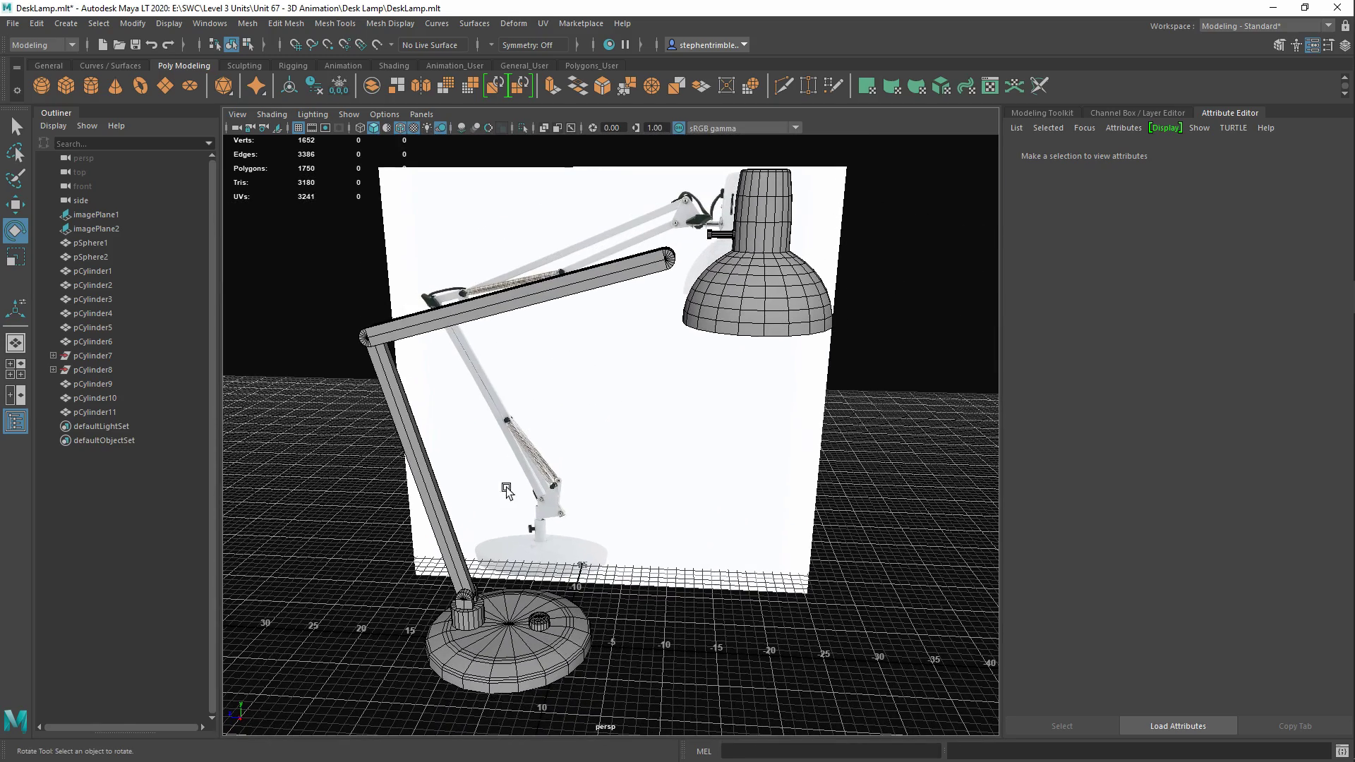
Duplicate the round-topped joint piece on the base and move the copy up beside the lamp head's connecting rod
left_click(466, 600)
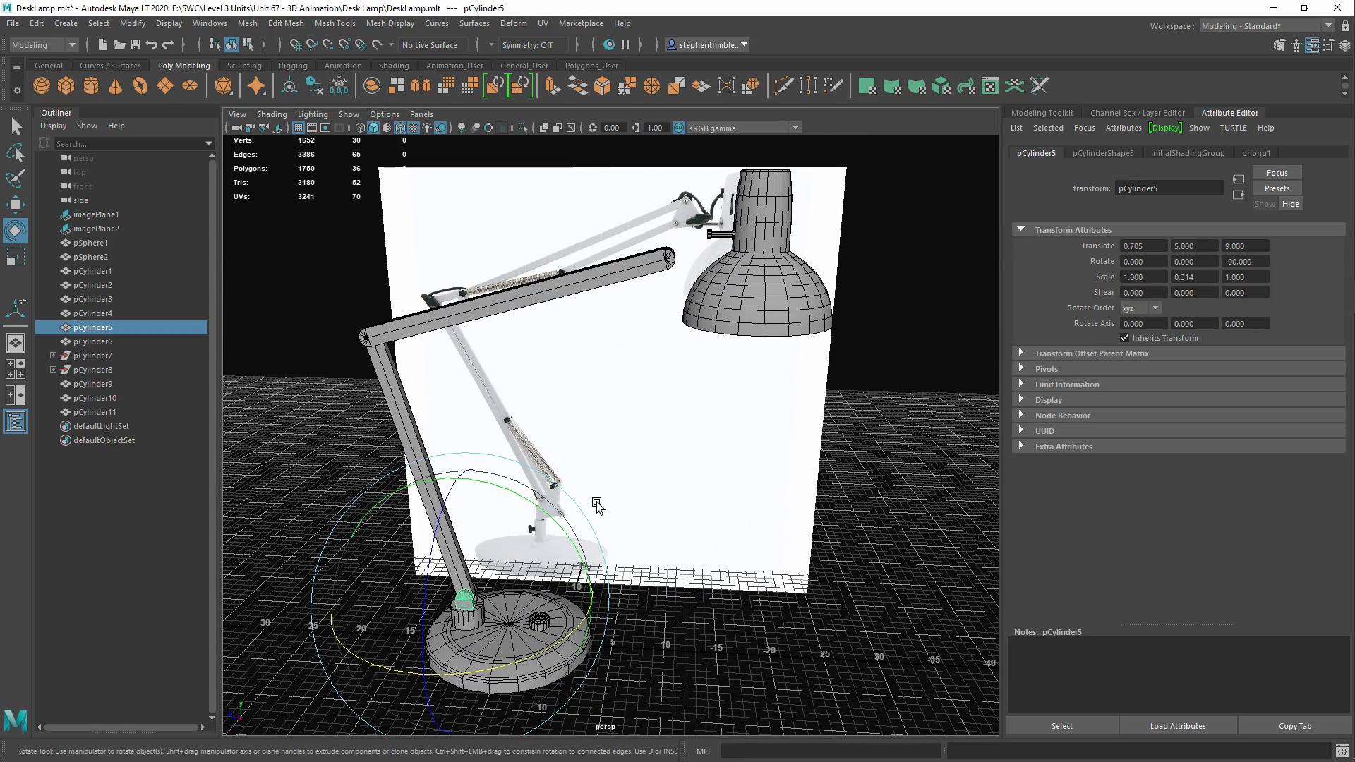
key("w")
key("ctrl+d")
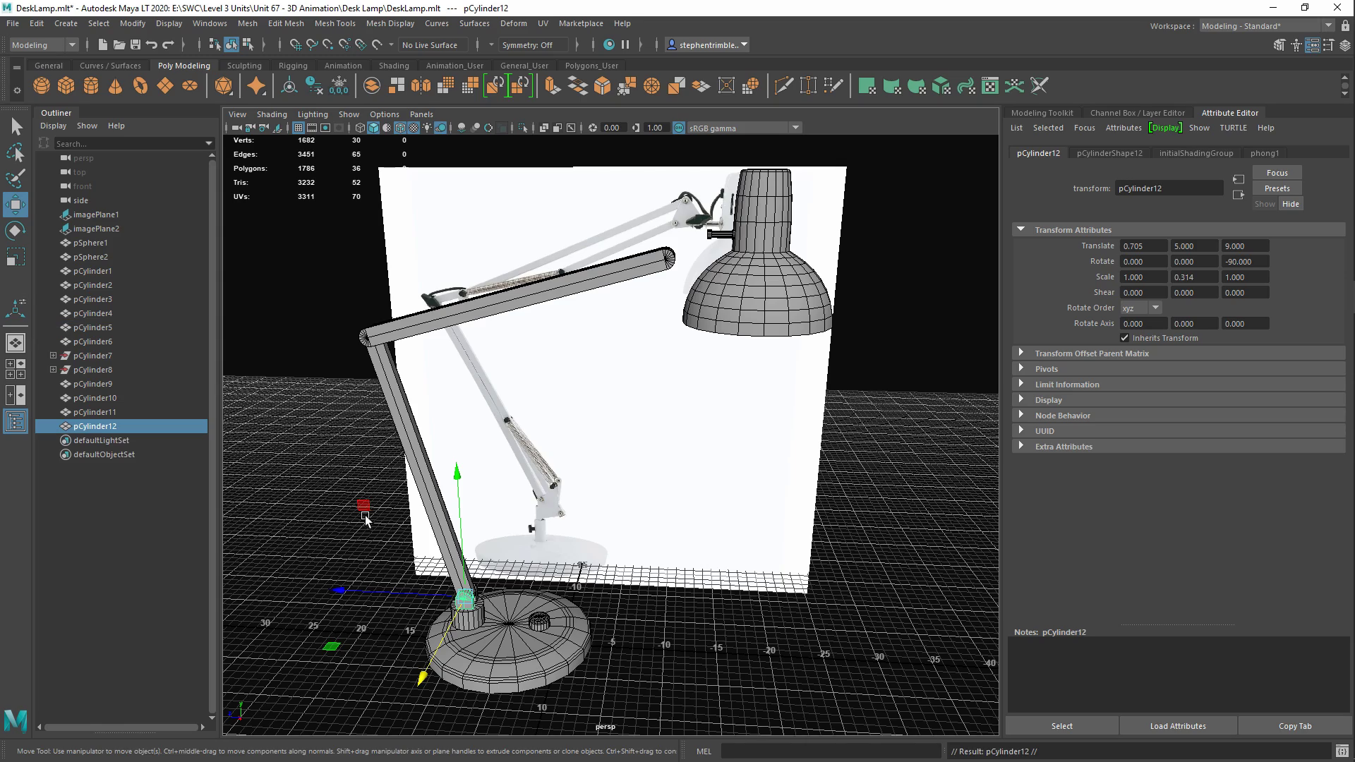
left_click_drag(363, 506, 584, 173)
key("f")
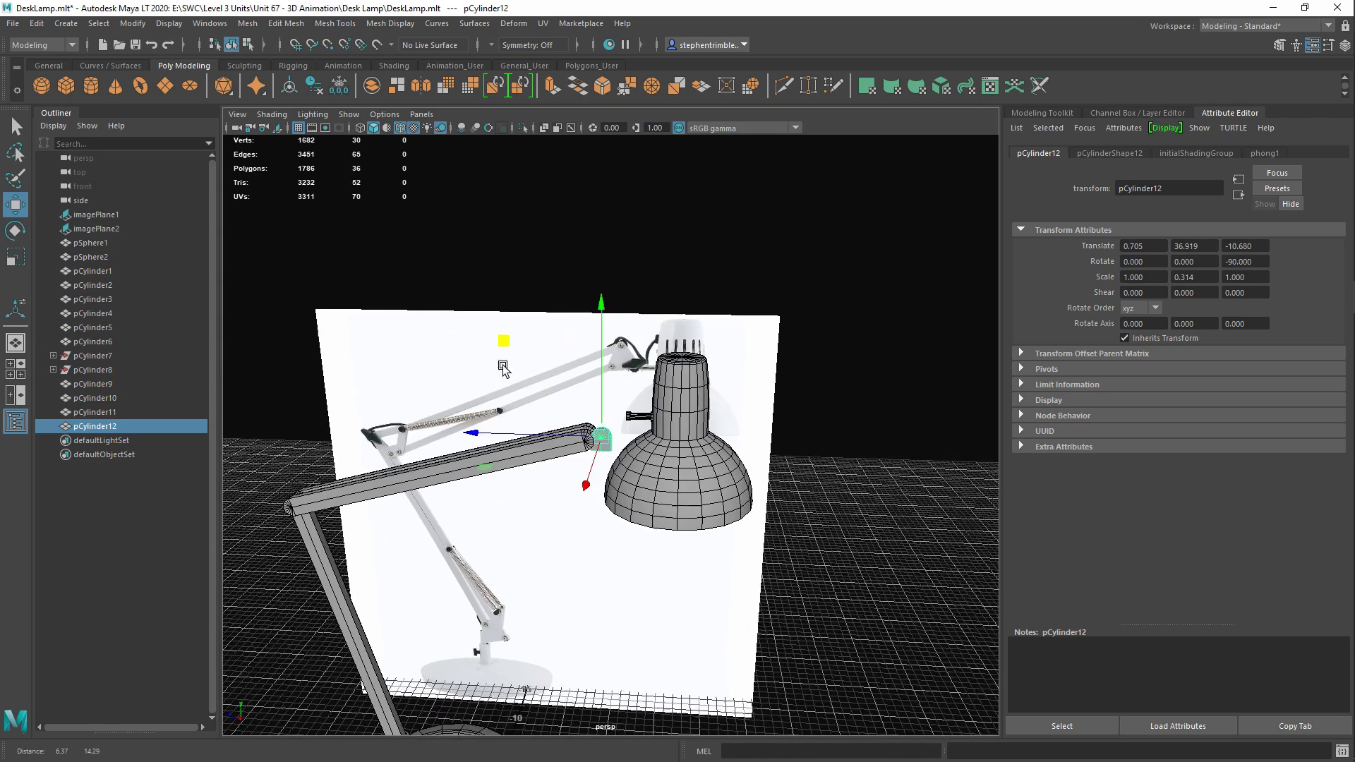
left_click_drag(592, 367, 592, 282)
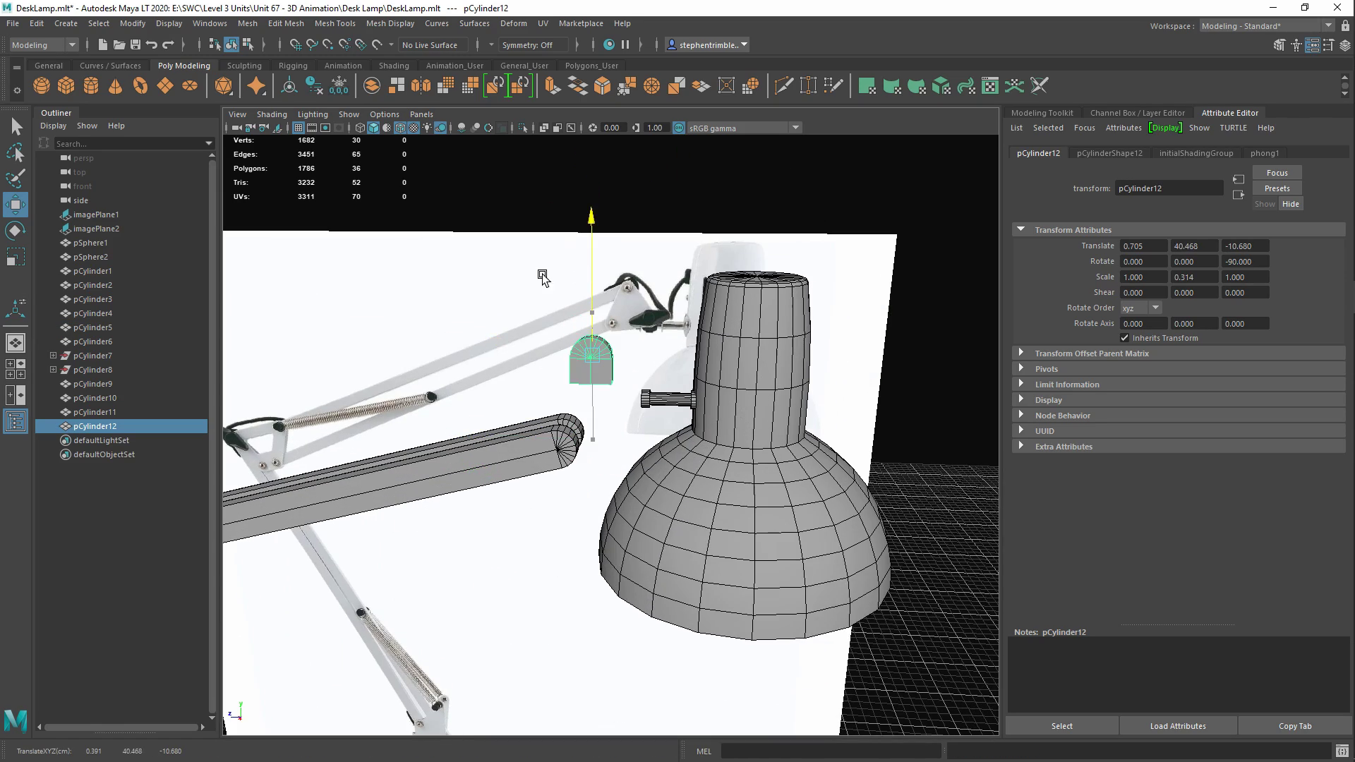
Delete the square lower-half faces of the copied joint piece so that only its rounded half-disc remains
left_click_drag(580, 381, 635, 424, "alt")
middle_click_drag(635, 423, 637, 399, "alt")
left_click_drag(638, 399, 632, 421, "alt")
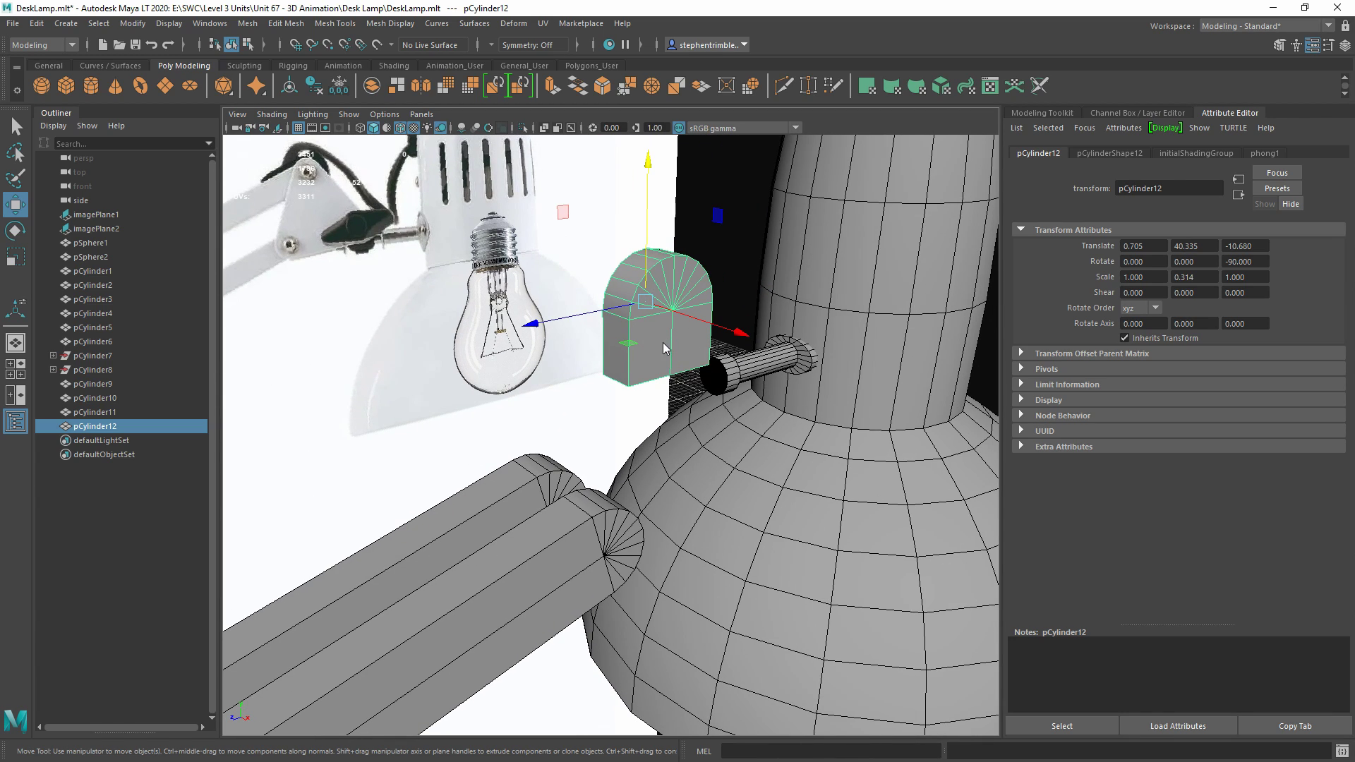
right_click_drag(654, 344, 705, 349)
left_click_drag(709, 350, 667, 356, "alt")
middle_click_drag(661, 331, 647, 364, "alt")
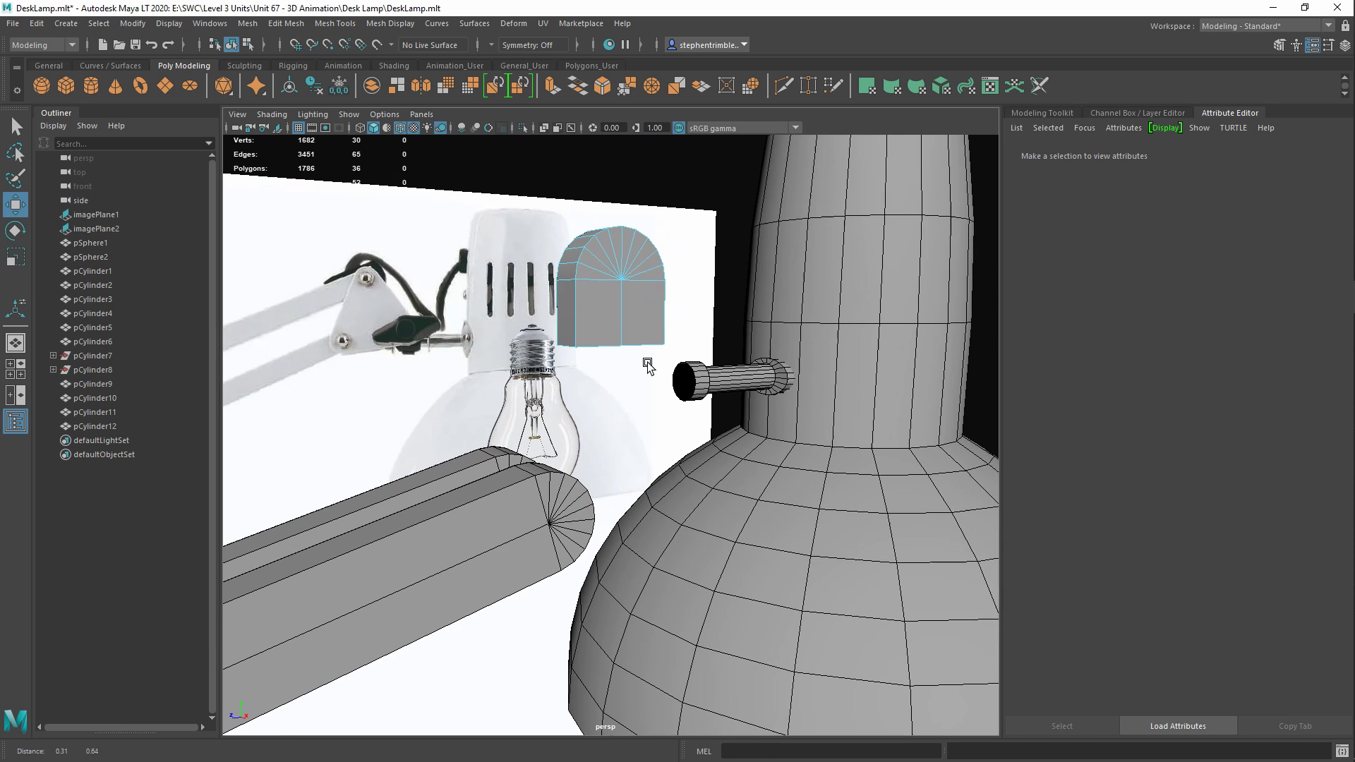
left_click_drag(709, 302, 516, 387)
key("Delete")
right_click_drag(616, 262, 628, 261)
Duplicate the half-disc, lower the copy beneath the original and rotate it to -270 degrees in Z so its curve faces down
key("ctrl+d")
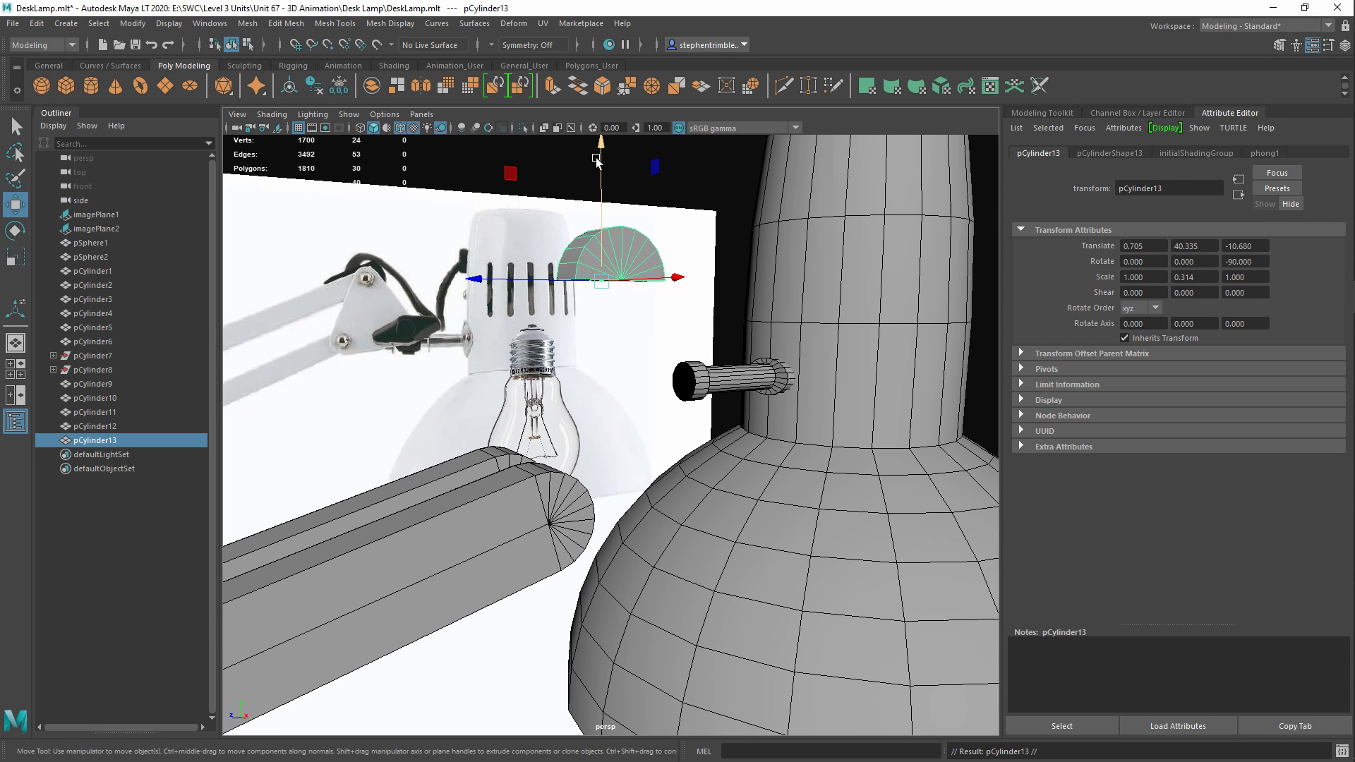
left_click_drag(597, 160, 602, 233)
right_click_drag(605, 474, 615, 486, "alt")
left_click_drag(615, 487, 703, 477, "alt")
middle_click_drag(741, 393, 644, 507, "alt")
mouse_move(644, 507)
left_mouse_down("alt")
mouse_move(716, 490)
mouse_move(614, 494)
mouse_move(630, 530)
left_mouse_up("alt")
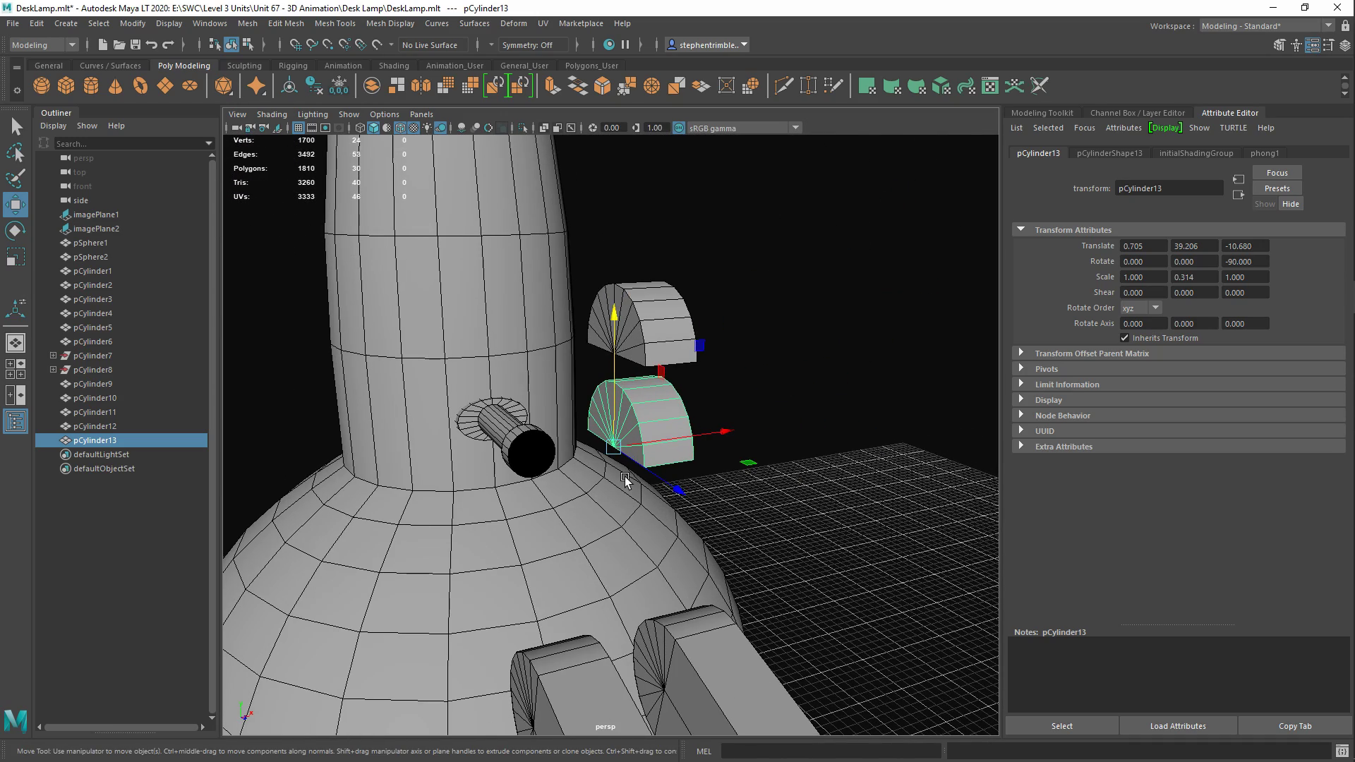
key("e")
left_click_drag(539, 353, 752, 378)
left_click(767, 529)
Move the inverted half-disc against the upper half to form a full disc, at translate 1.333, 40.335, -10.680
right_click_drag(767, 529, 457, 405, "alt")
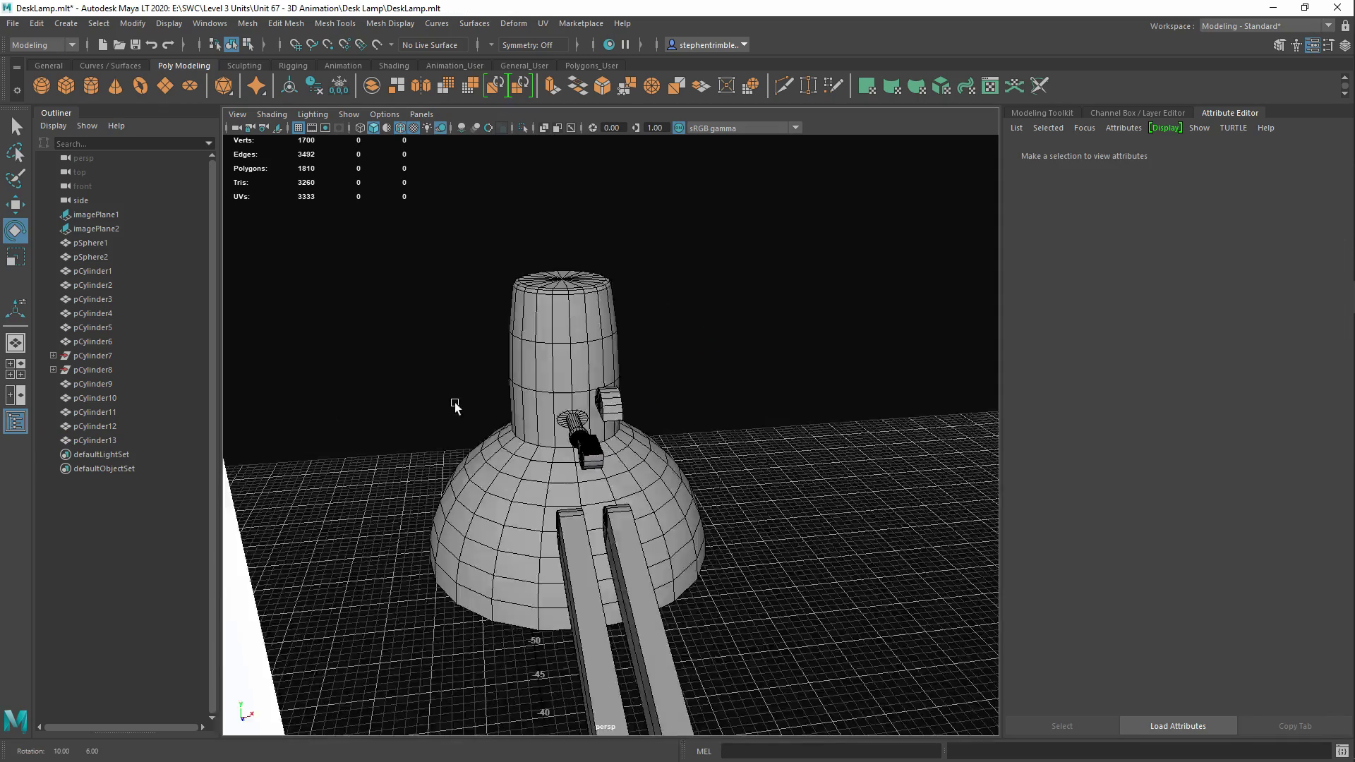
left_click_drag(457, 405, 550, 487, "alt")
right_click_drag(550, 487, 544, 478, "alt")
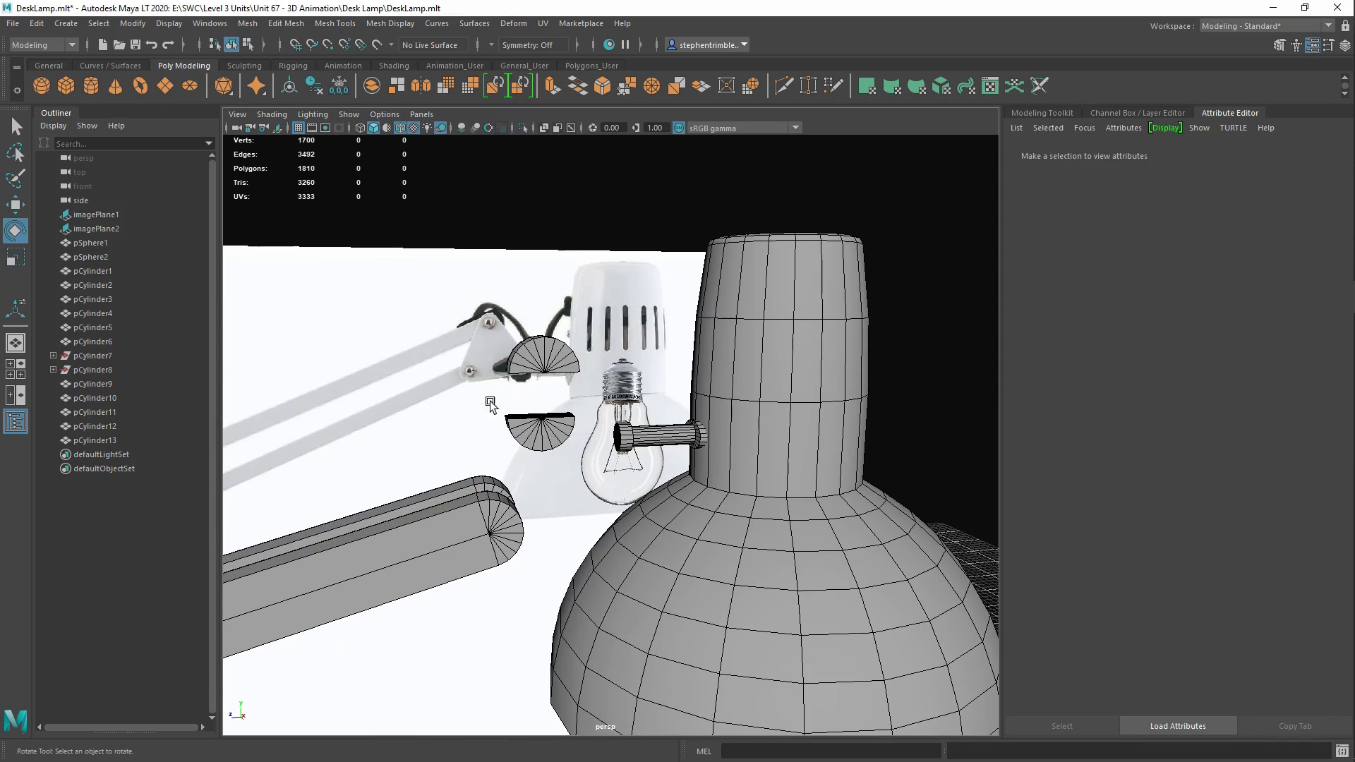
left_click_drag(490, 404, 626, 529, "alt")
right_click_drag(626, 529, 662, 366, "alt")
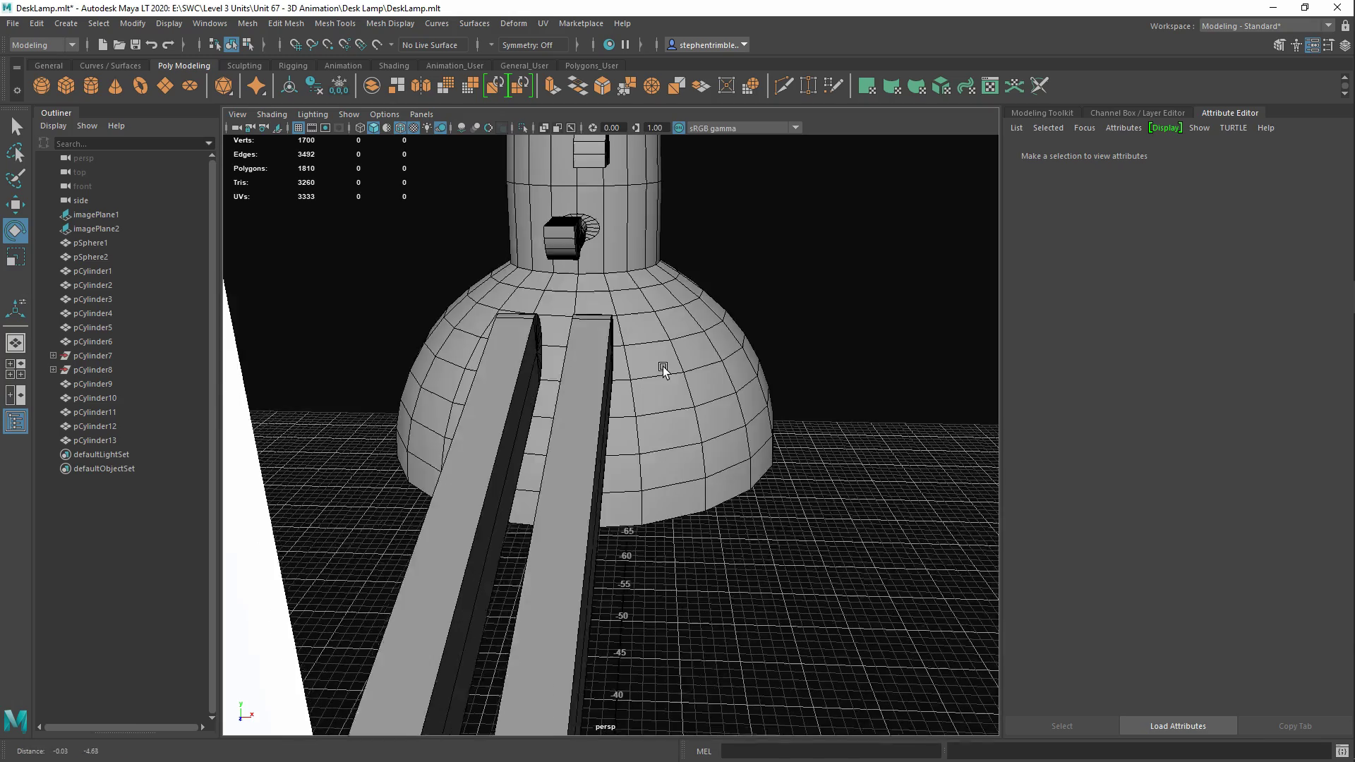
left_click_drag(662, 367, 541, 332, "alt")
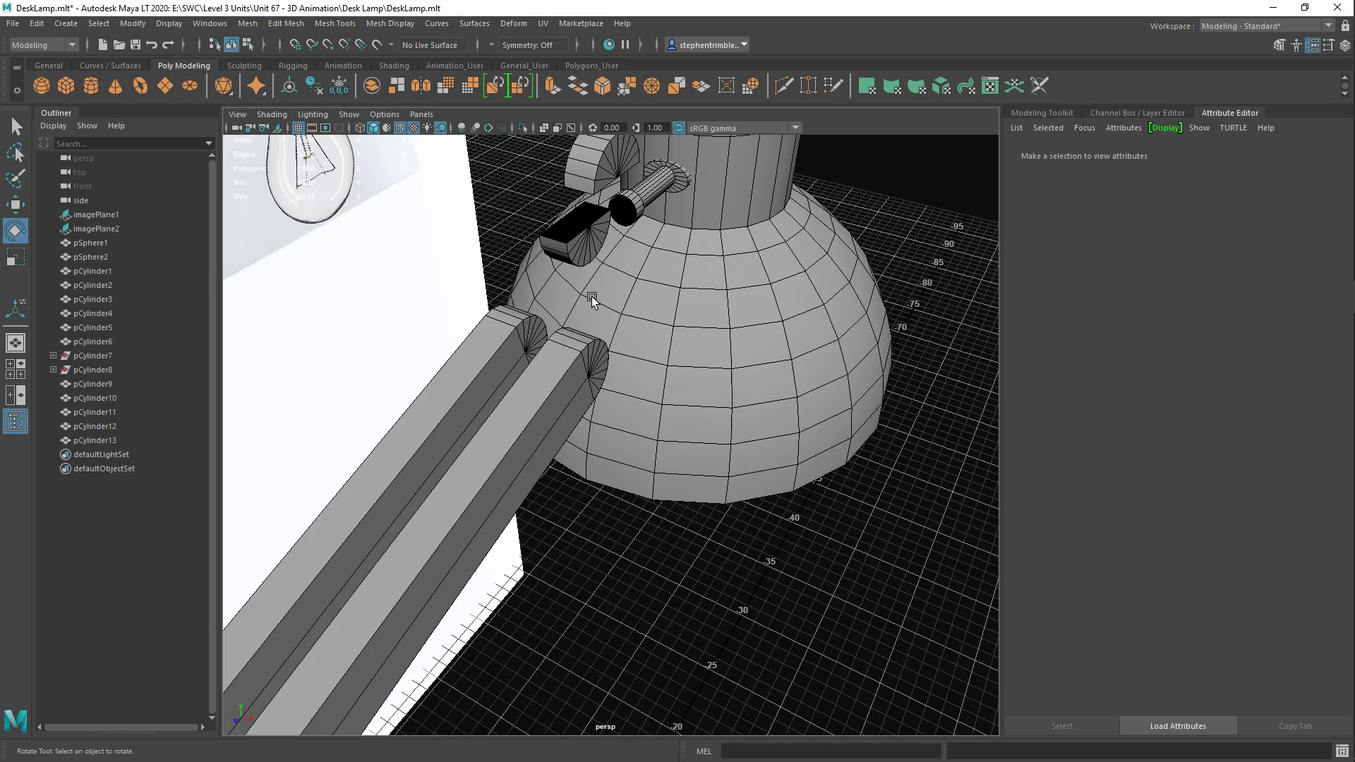
left_click_drag(591, 297, 745, 407, "alt")
left_click(693, 430)
key("w")
left_click_drag(608, 466, 645, 309, "alt")
left_click_drag(663, 338, 504, 337, "alt")
left_click_drag(522, 393, 670, 324, "alt")
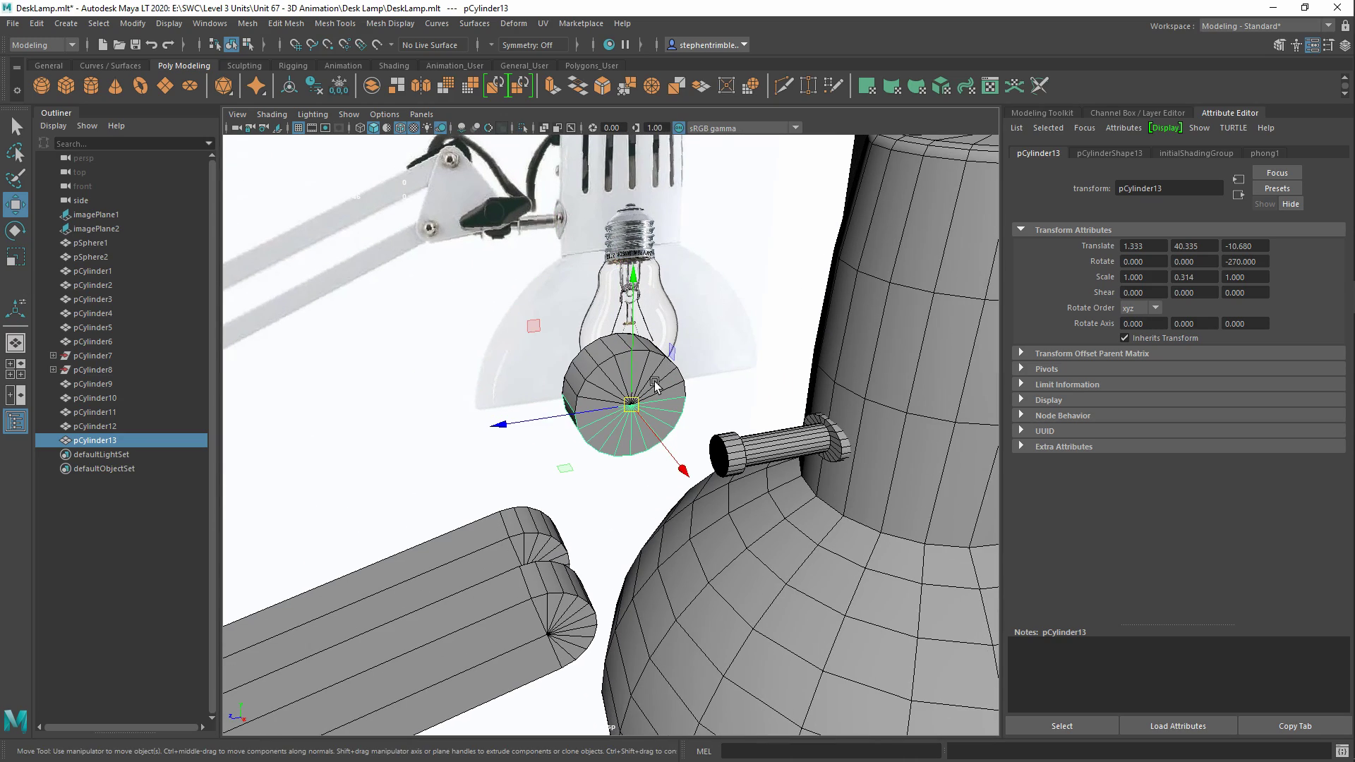
Duplicate the lower half-disc and move the copy straight down to about 38.81 in Y
left_click_drag(647, 446, 631, 431, "alt")
key("ctrl+d")
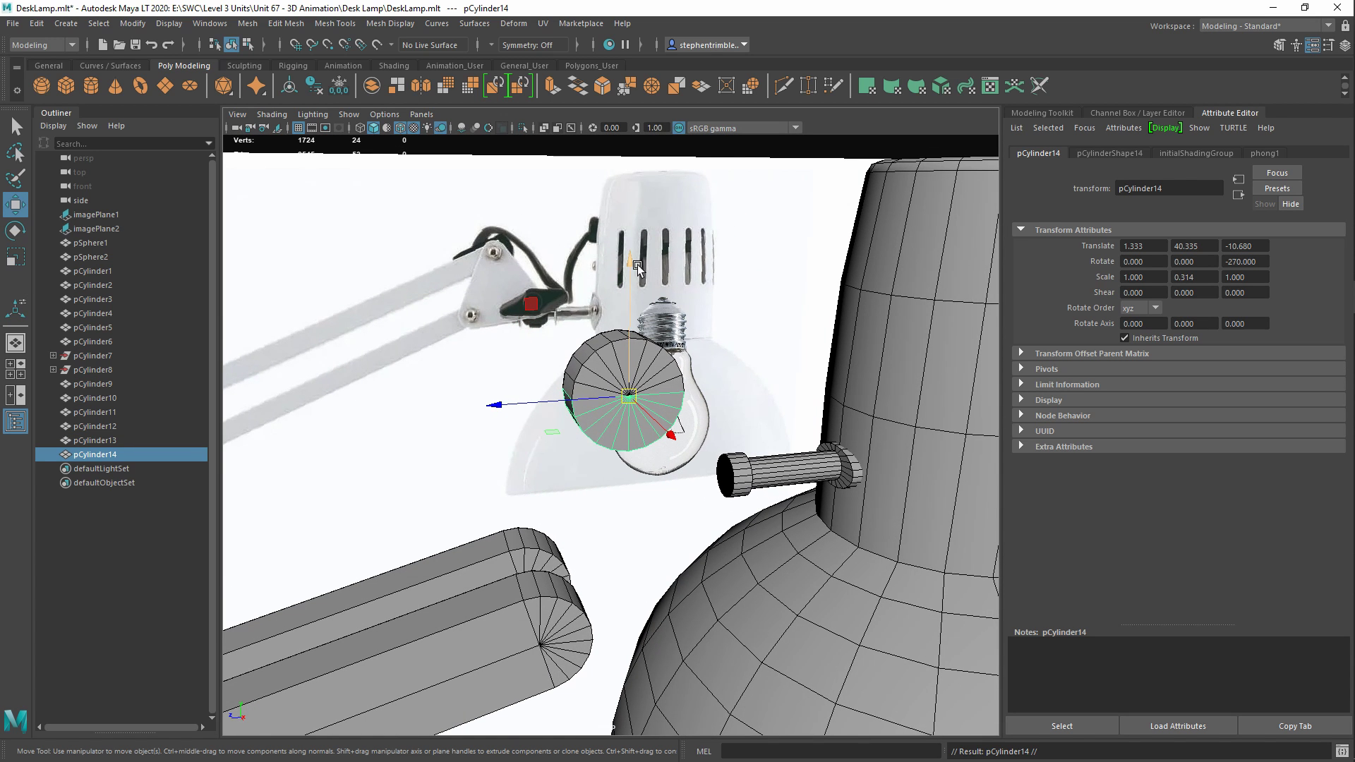
left_click_drag(629, 274, 595, 478)
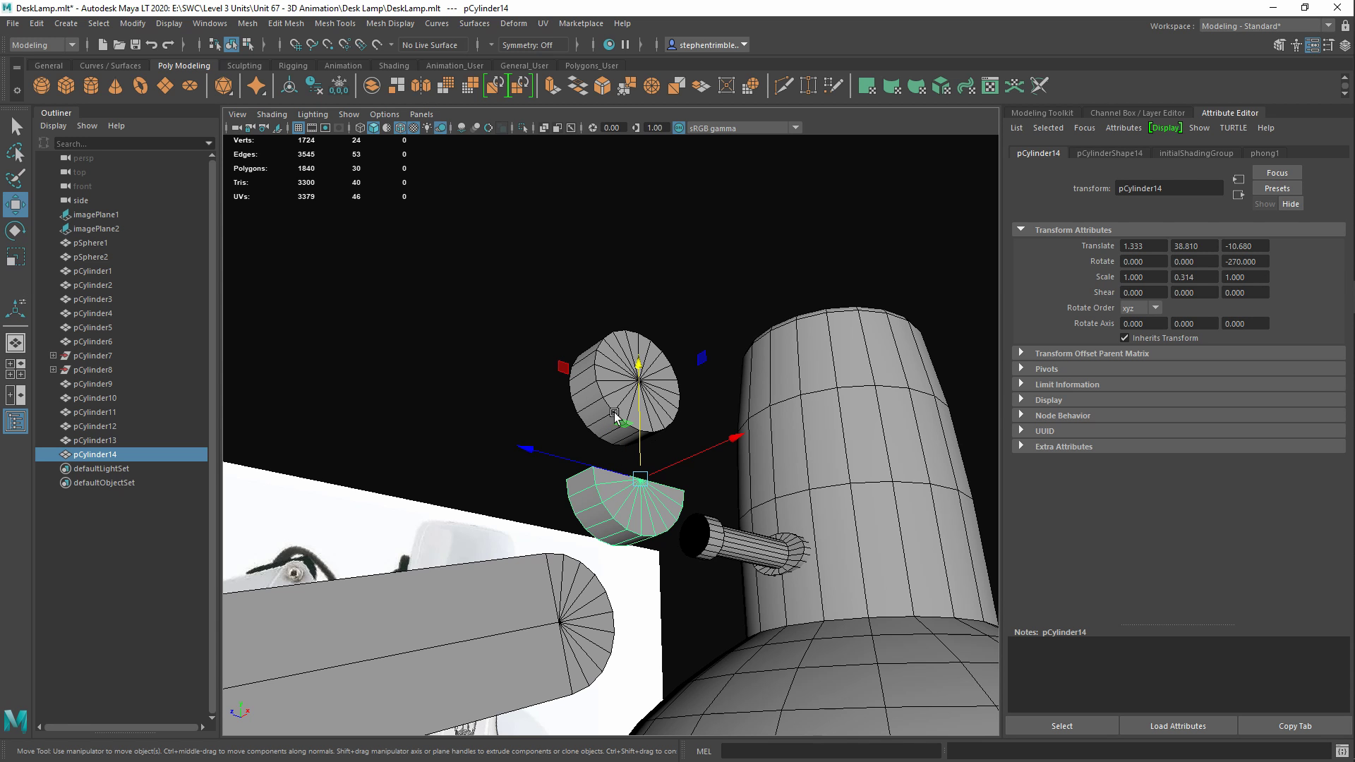
left_click_drag(614, 415, 634, 379, "alt")
Select the two half-discs that form the full disc and combine them into one mesh
left_click(538, 377)
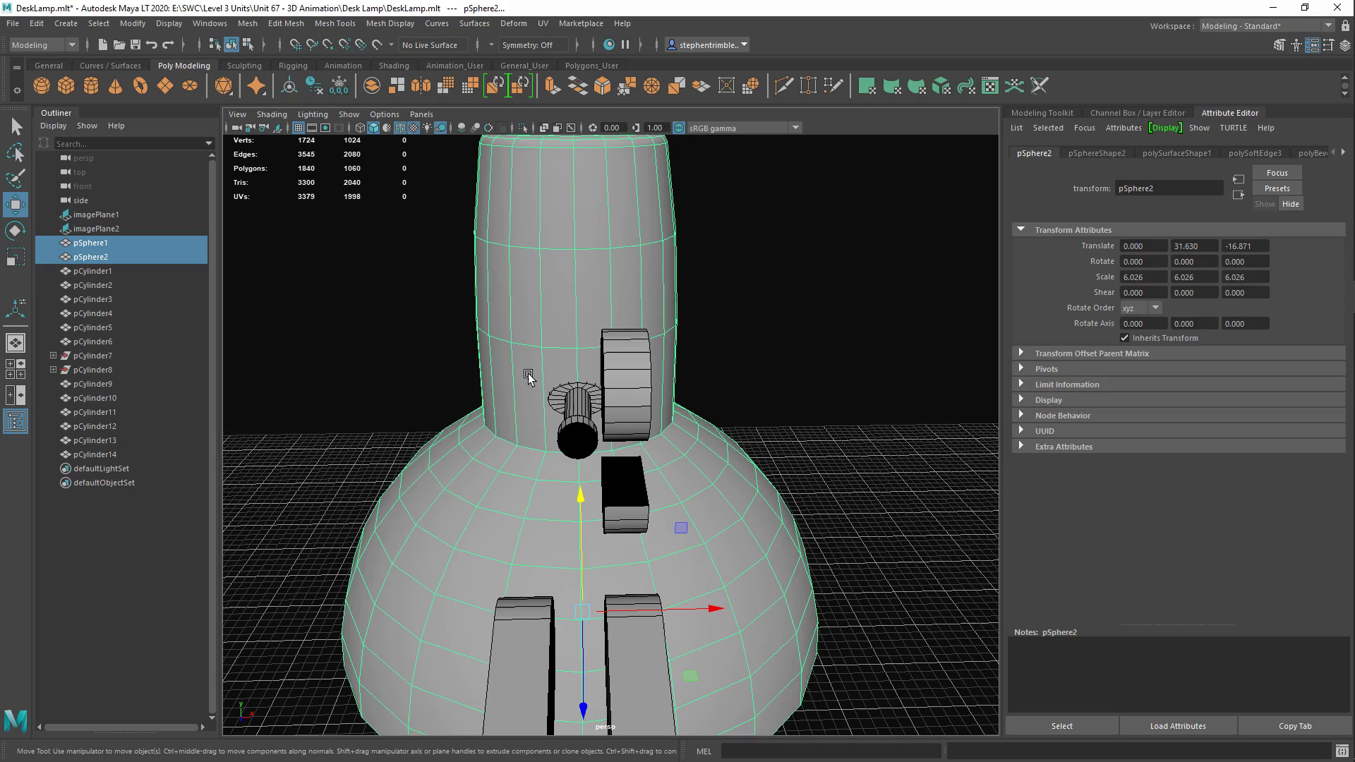
left_click(776, 384)
left_click_drag(776, 385, 638, 420, "alt")
left_click(635, 348)
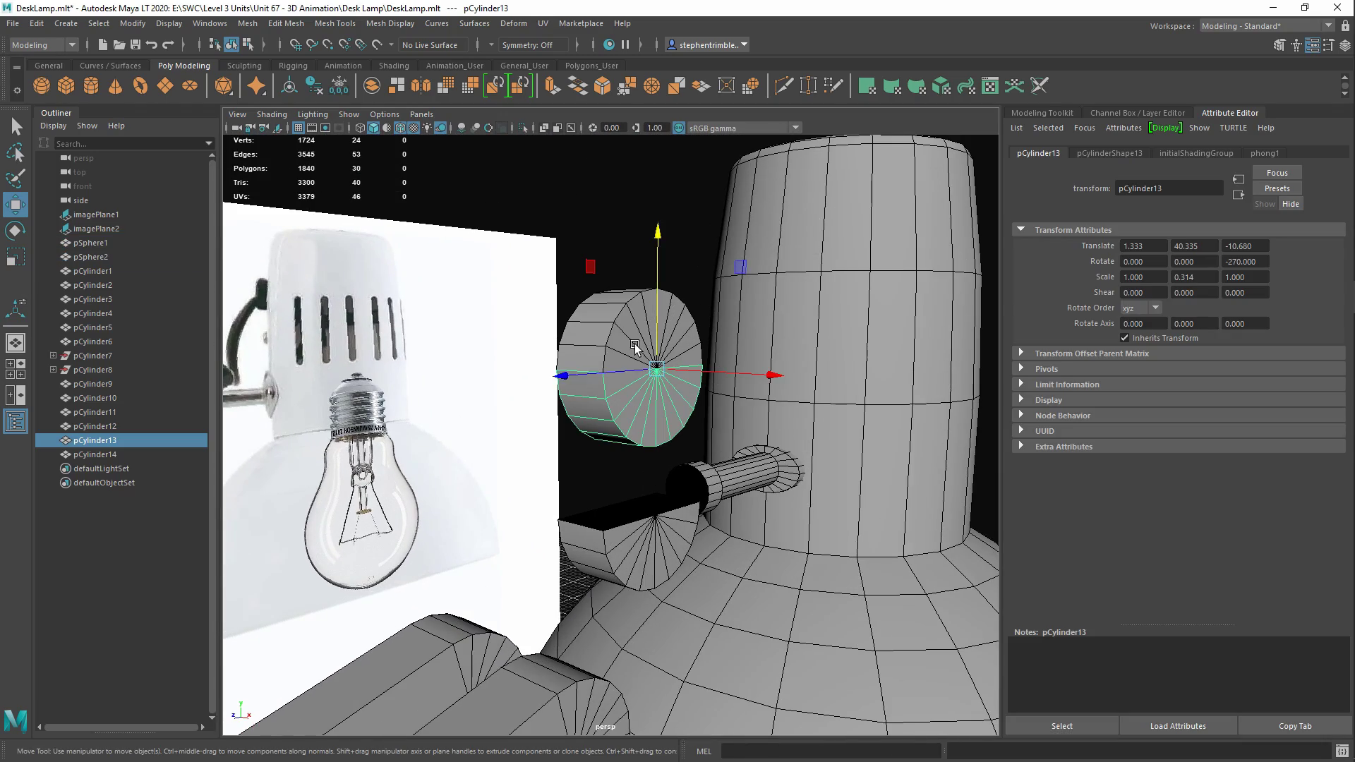
left_click(629, 333, "shift")
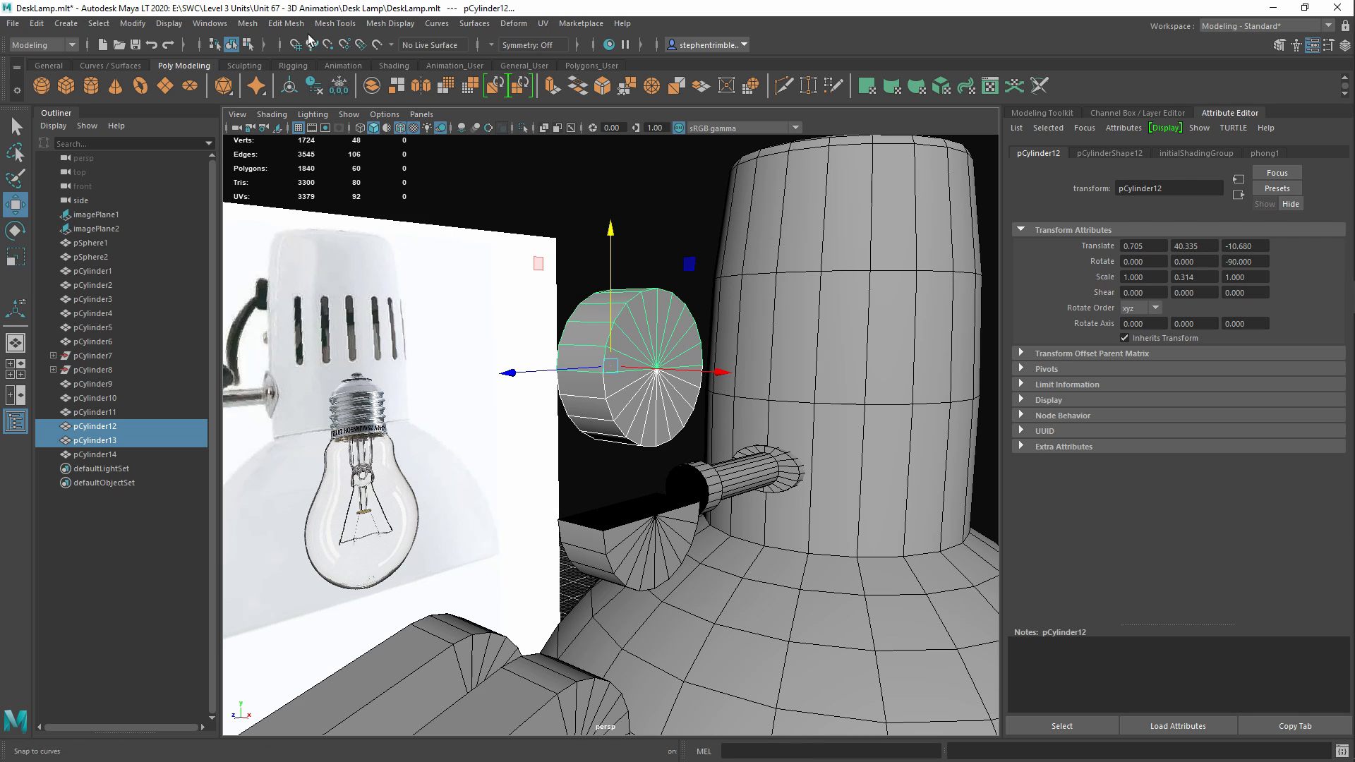
left_click(247, 23)
left_click(287, 102)
left_click_drag(583, 321, 561, 319, "alt")
right_click_drag(639, 338, 596, 329)
left_click_drag(454, 297, 696, 386)
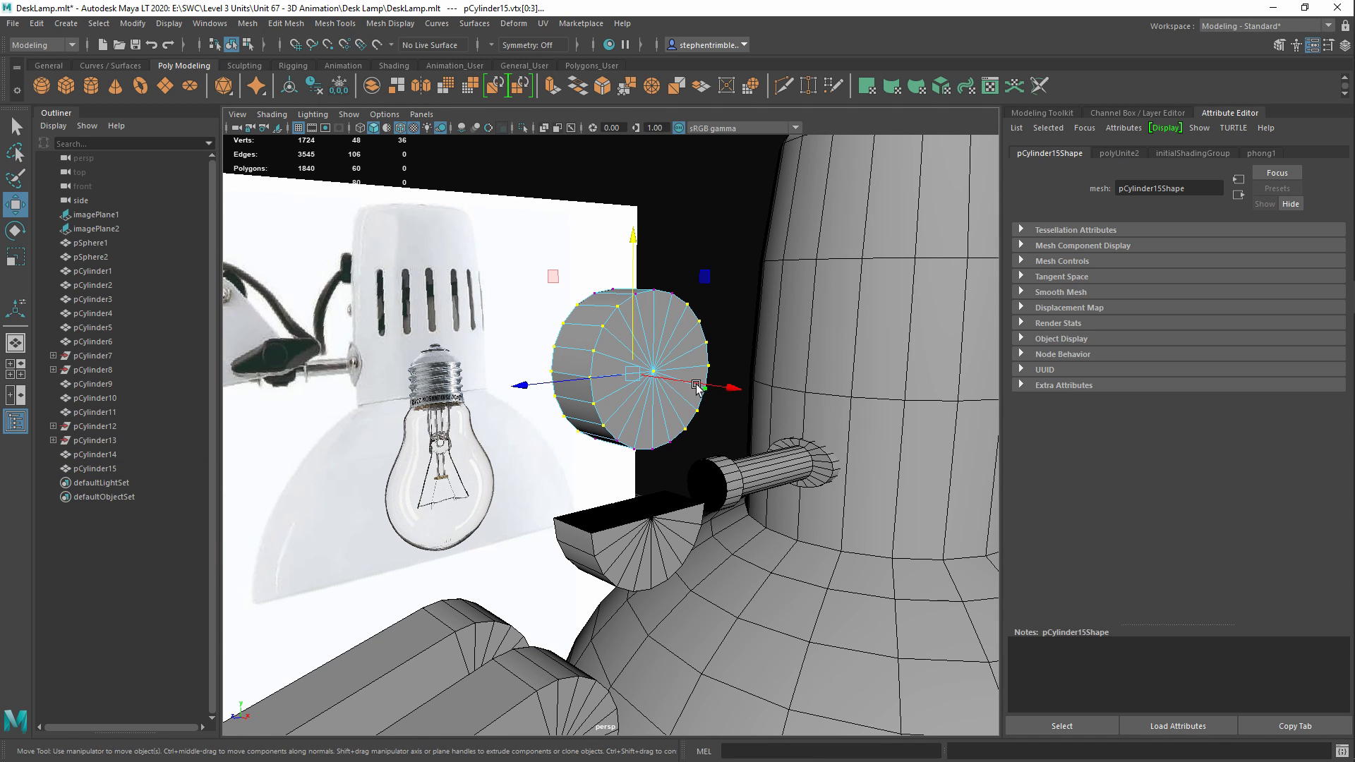
left_click(290, 26)
mouse_move(258, 26)
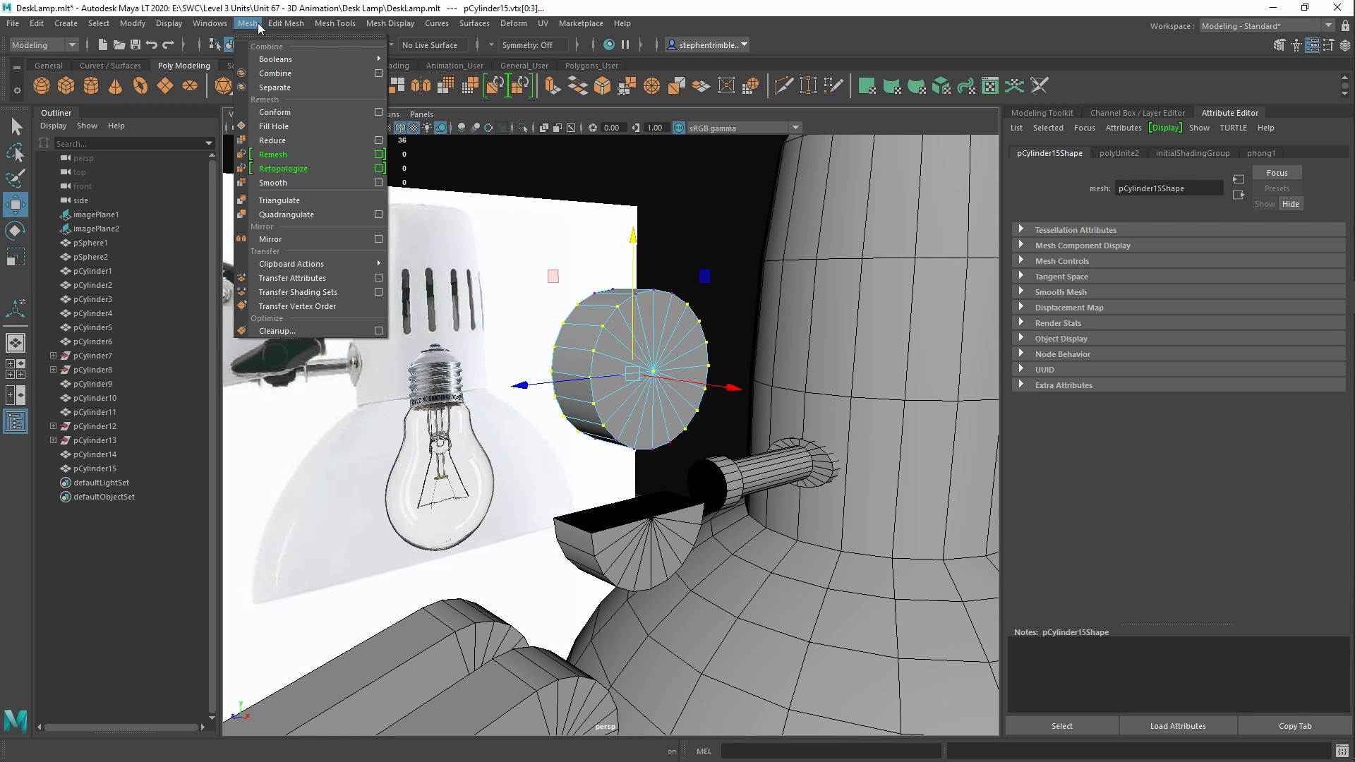
left_click(684, 215)
Try shifting faces of the combined disc to test whether its halves are joined, and undo the move
right_click_drag(642, 354, 642, 395)
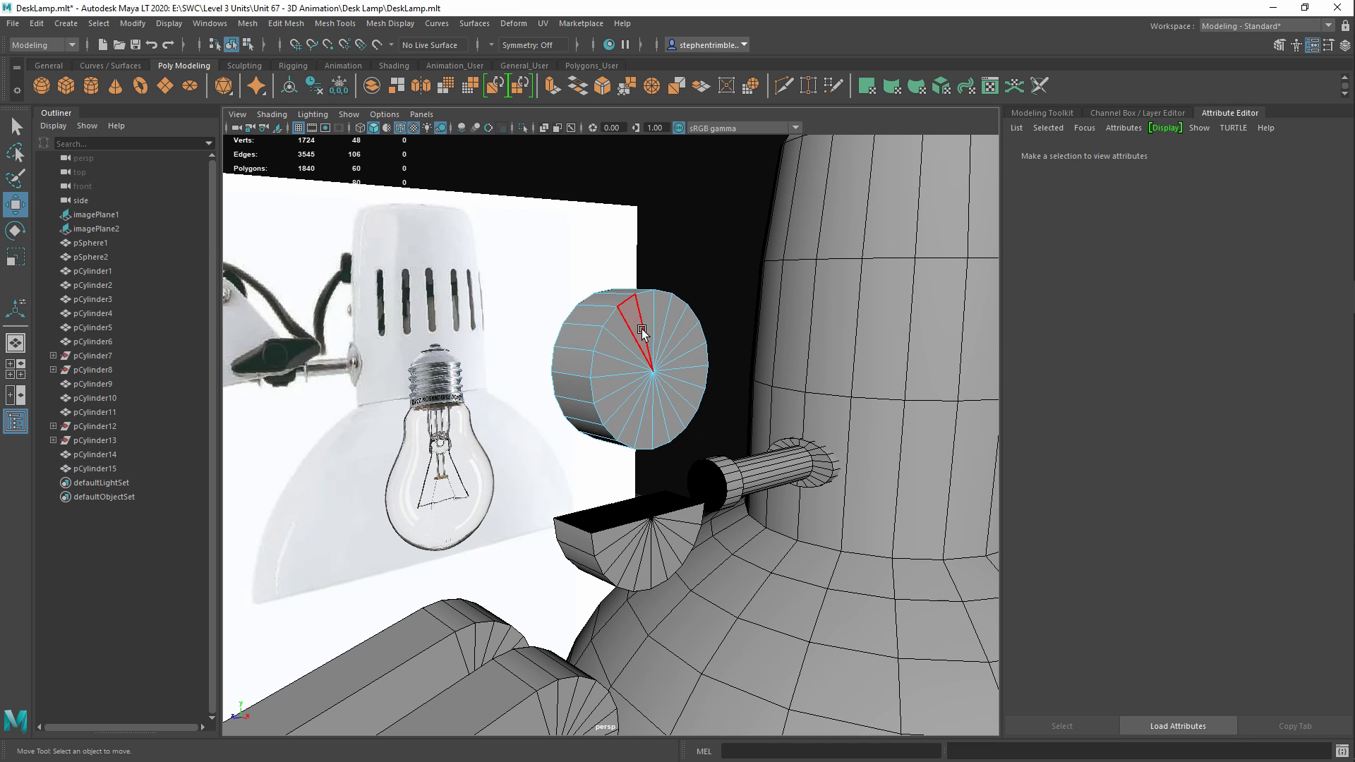
double_click(642, 330)
mouse_move(633, 256)
left_mouse_down()
mouse_move(634, 215)
mouse_move(633, 240)
left_mouse_up()
key("ctrl+z")
left_click(733, 282)
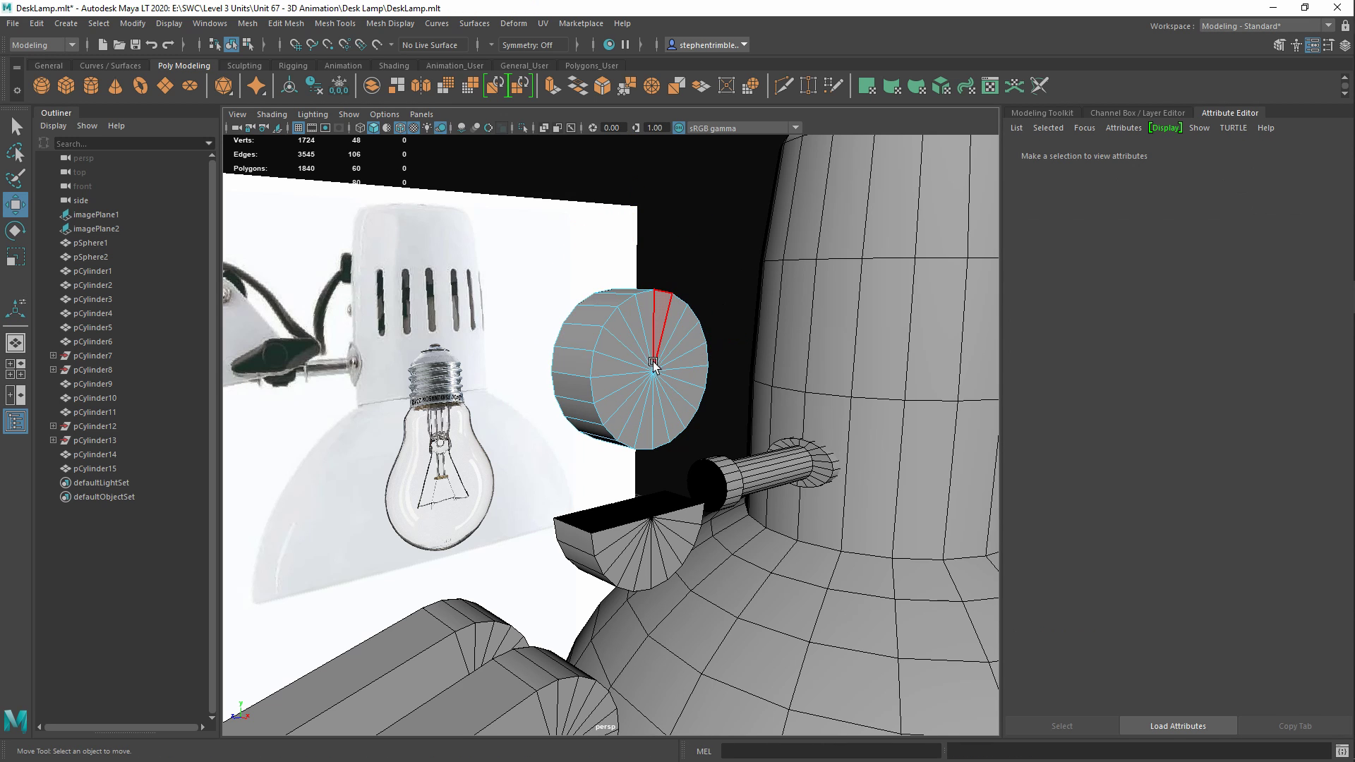
Try isolating the vertices along the combined disc's horizontal seam, viewing it from the side
right_click_drag(647, 339, 438, 314)
left_click_drag(596, 311, 755, 399)
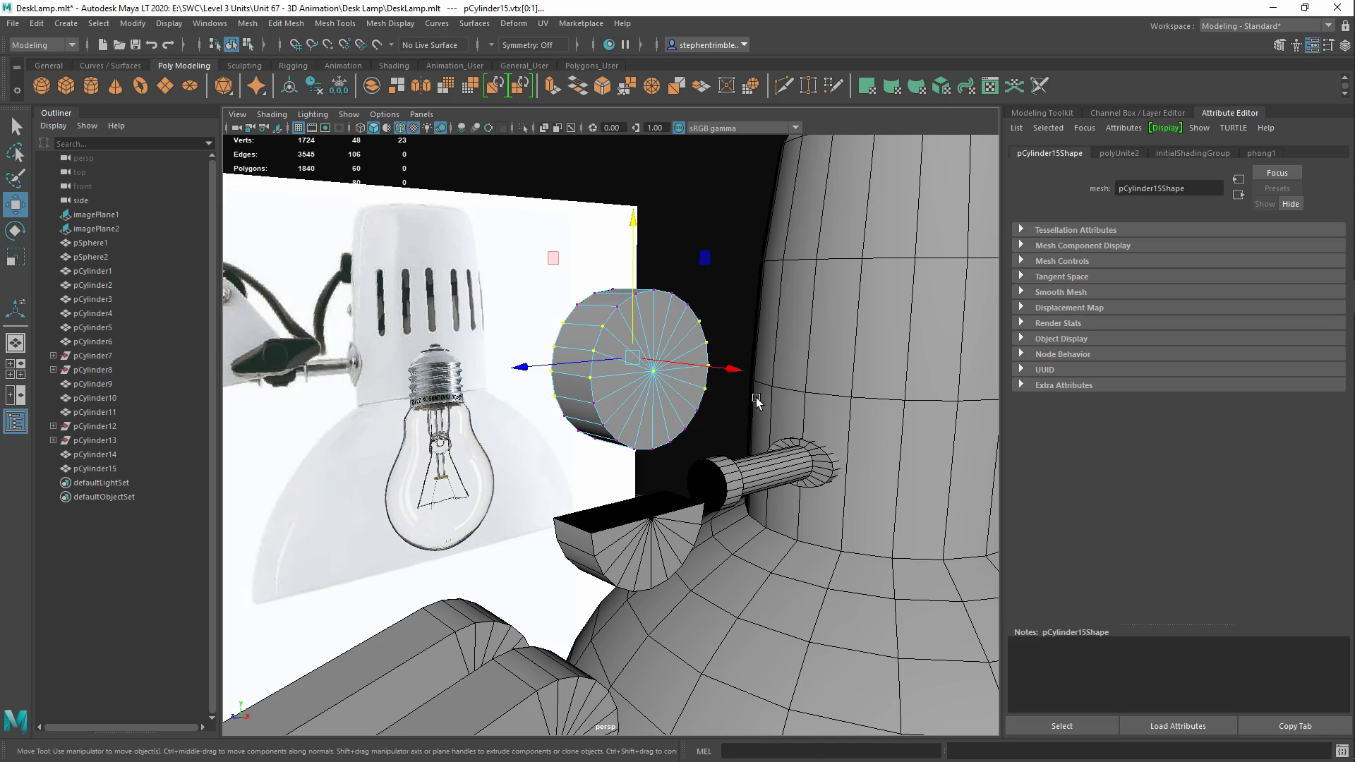
left_click_drag(625, 384, 554, 383, "alt")
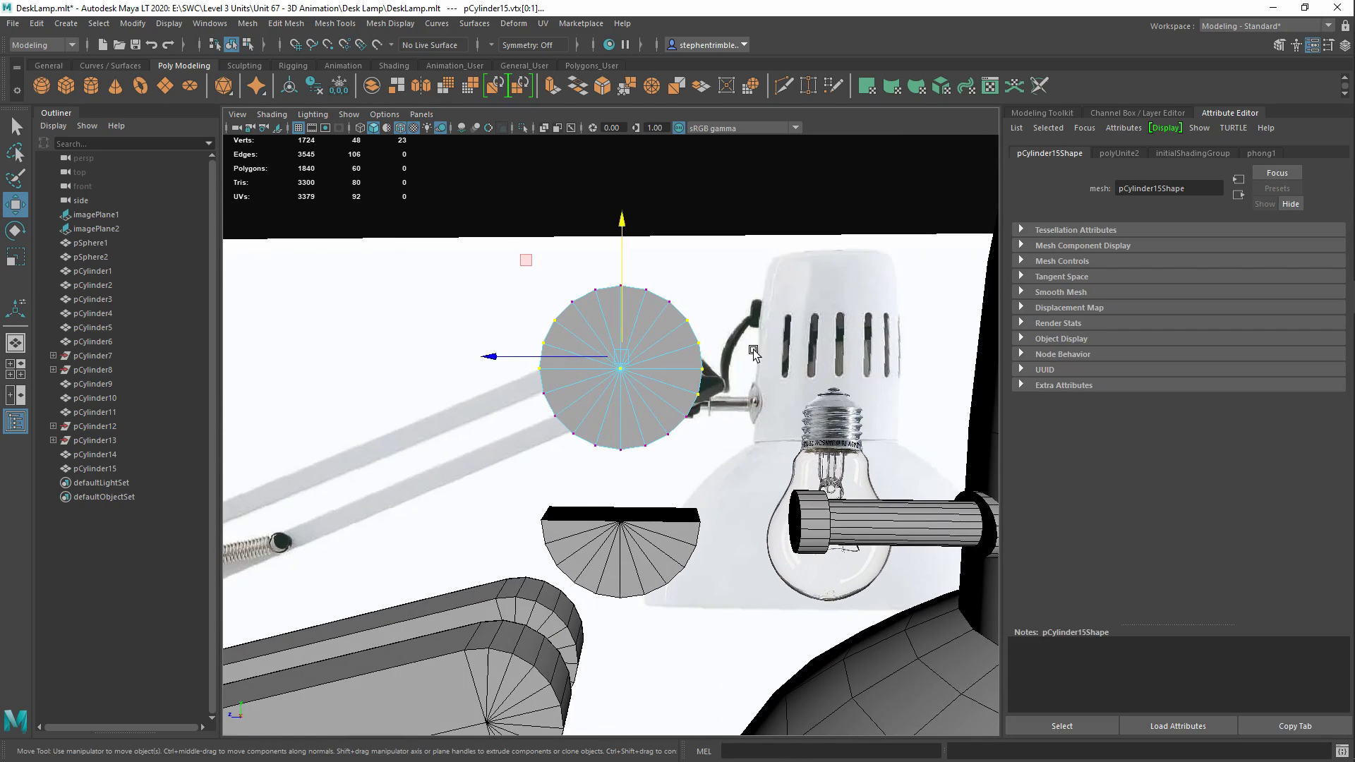
left_click_drag(732, 351, 463, 383)
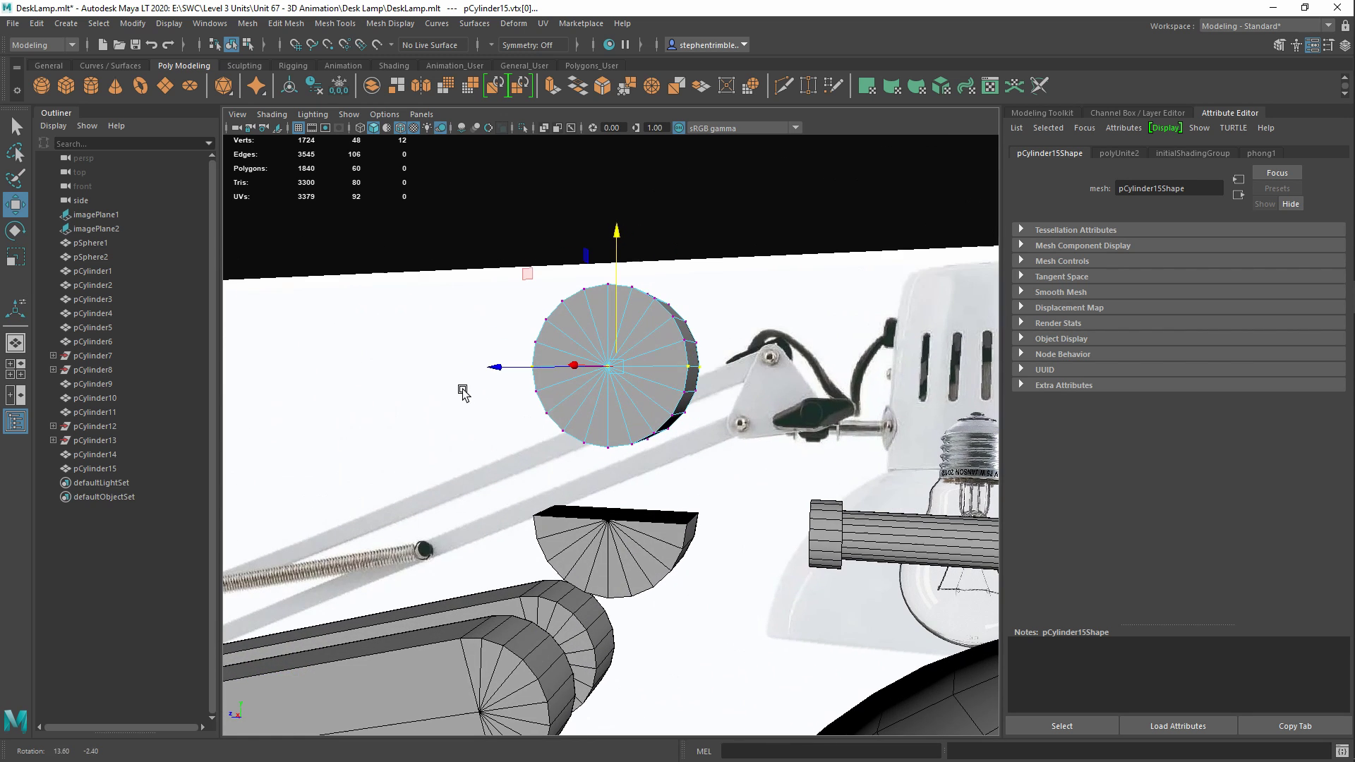
left_click(780, 355)
left_click_drag(741, 374, 828, 386, "alt")
left_click(677, 341)
right_click_drag(661, 344, 586, 343)
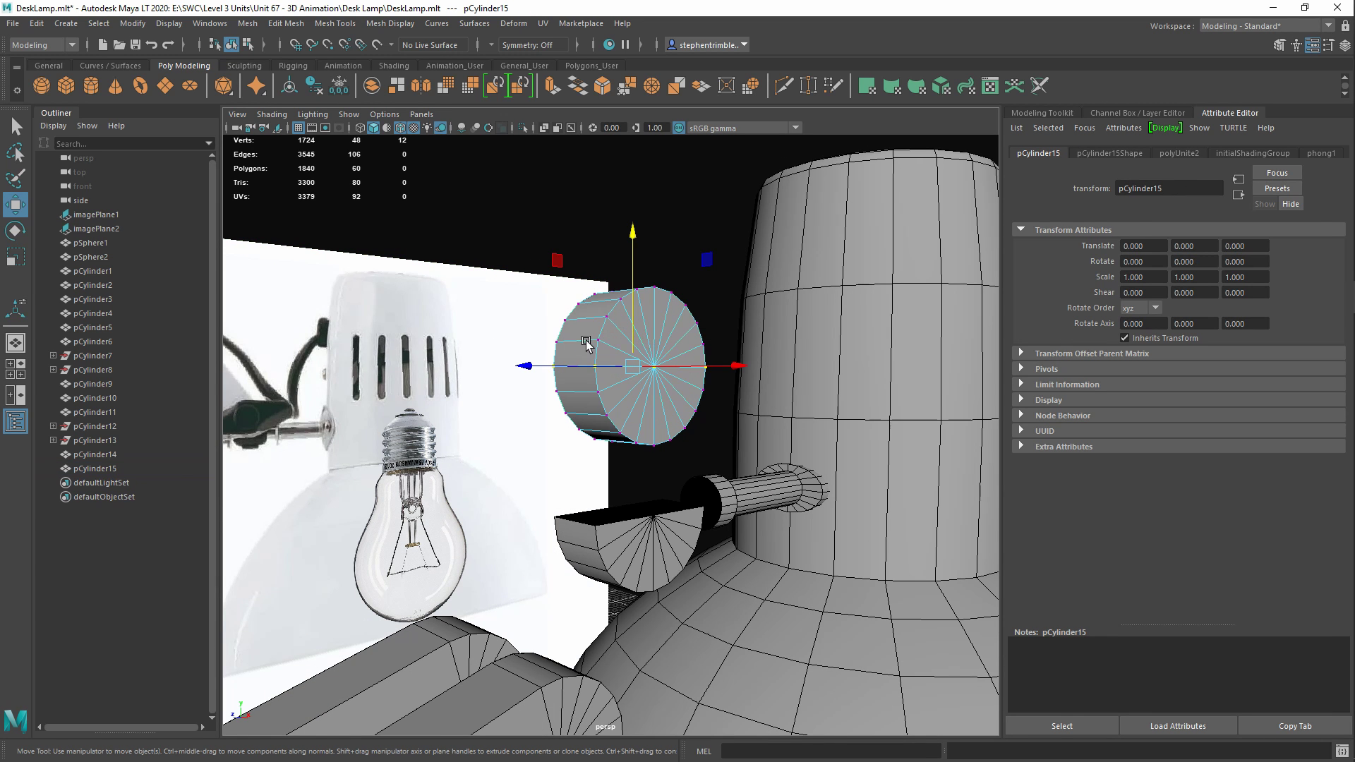
Try moving a single vertex on the disc's seam to test the join, and undo the move
left_click(595, 357)
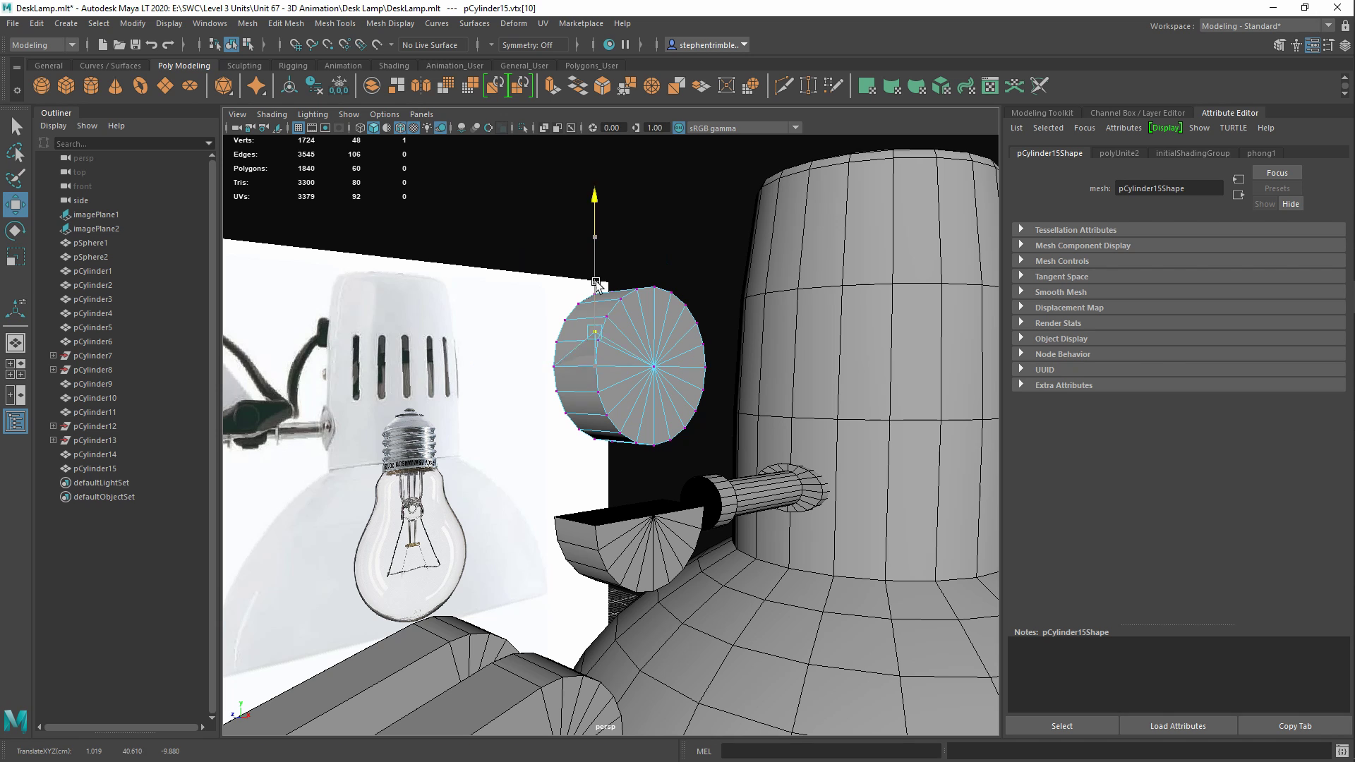
left_click_drag(595, 281, 598, 351)
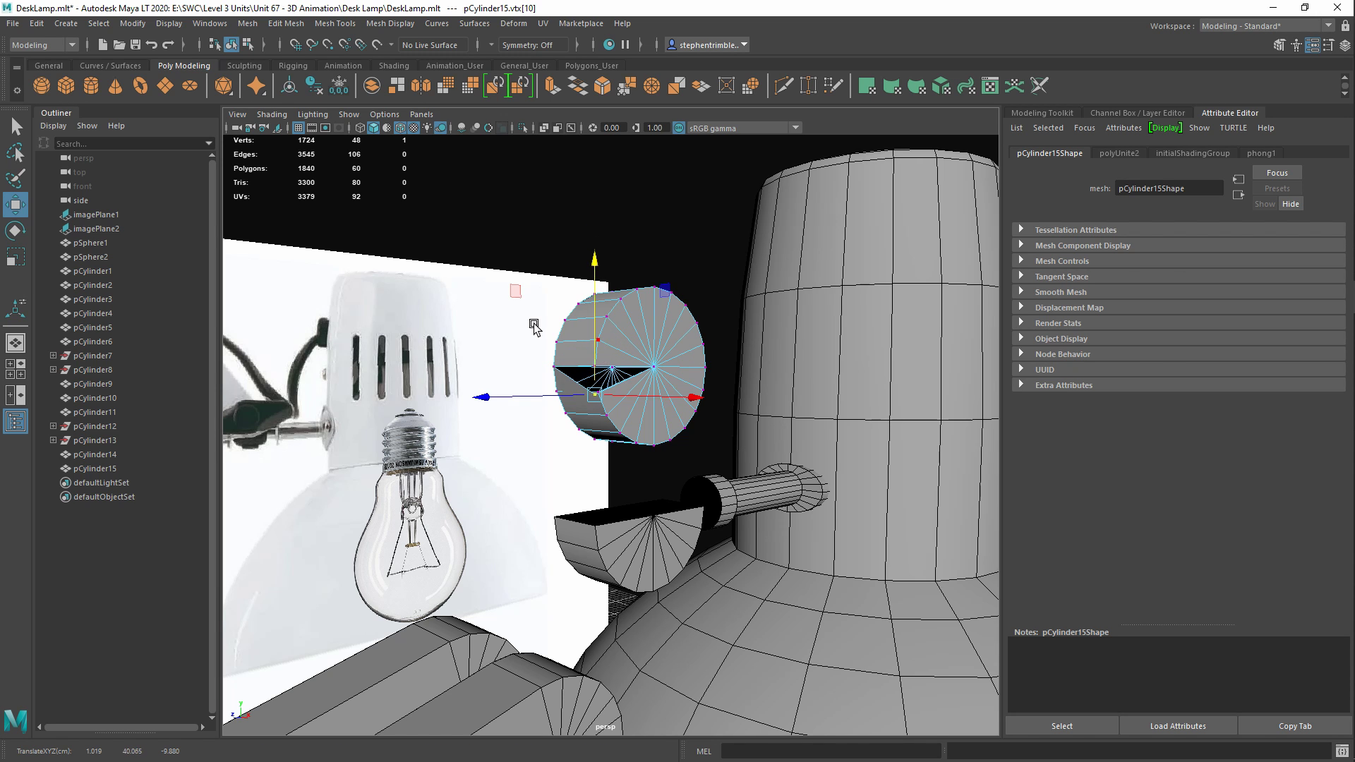
right_click_drag(535, 327, 624, 374, "alt")
left_click_drag(579, 326, 558, 283)
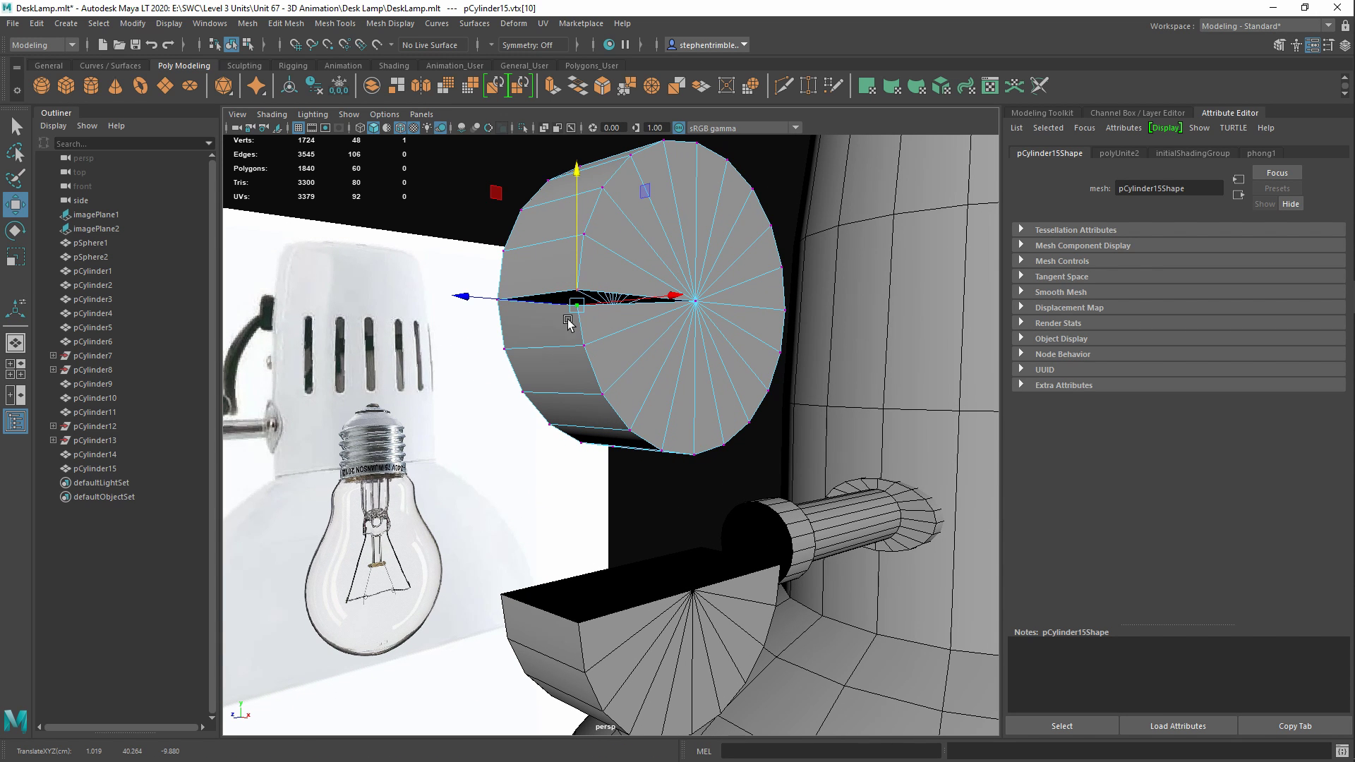
key("ctrl+z")
Select the vertices along the disc's horizontal seam and merge them with a distance threshold of 0.01
right_click_drag(655, 403, 614, 326, "alt")
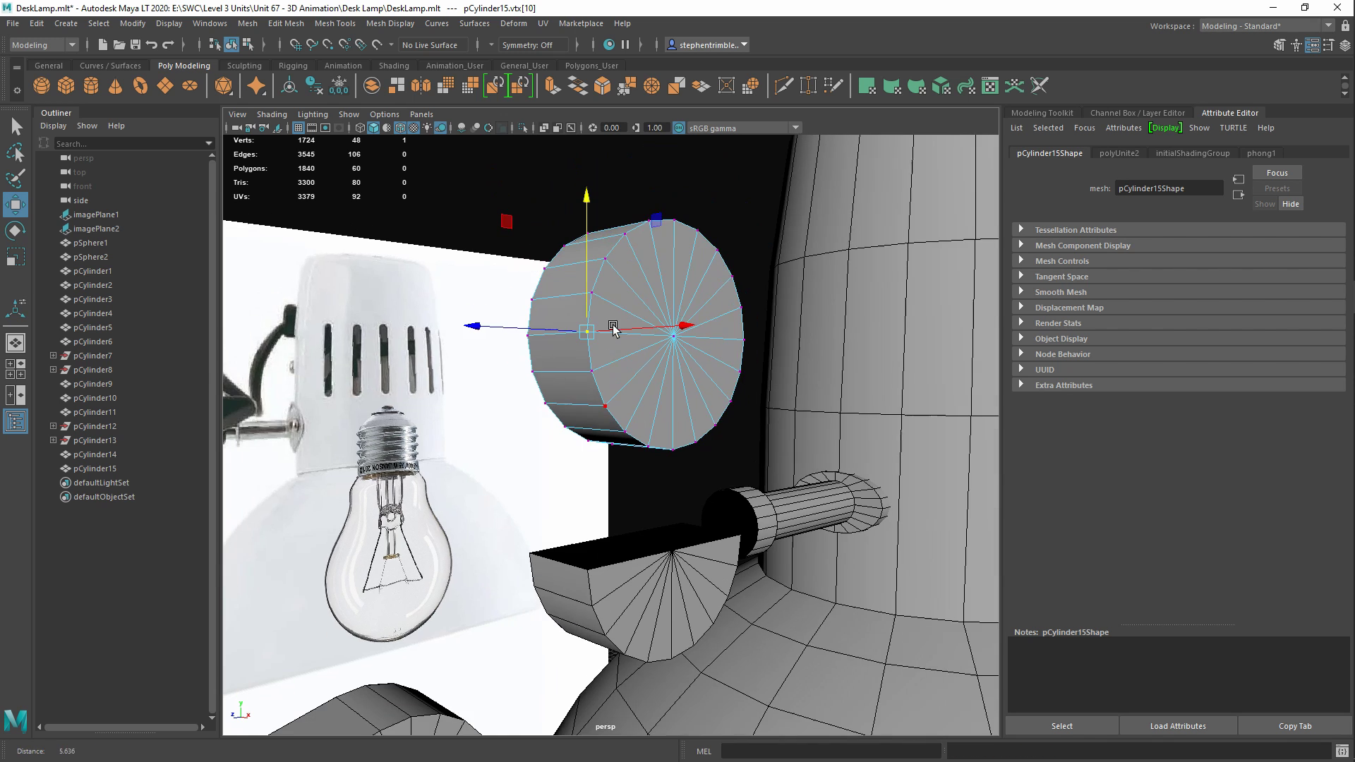
left_click_drag(652, 356, 607, 366, "alt")
left_click_drag(805, 313, 484, 355)
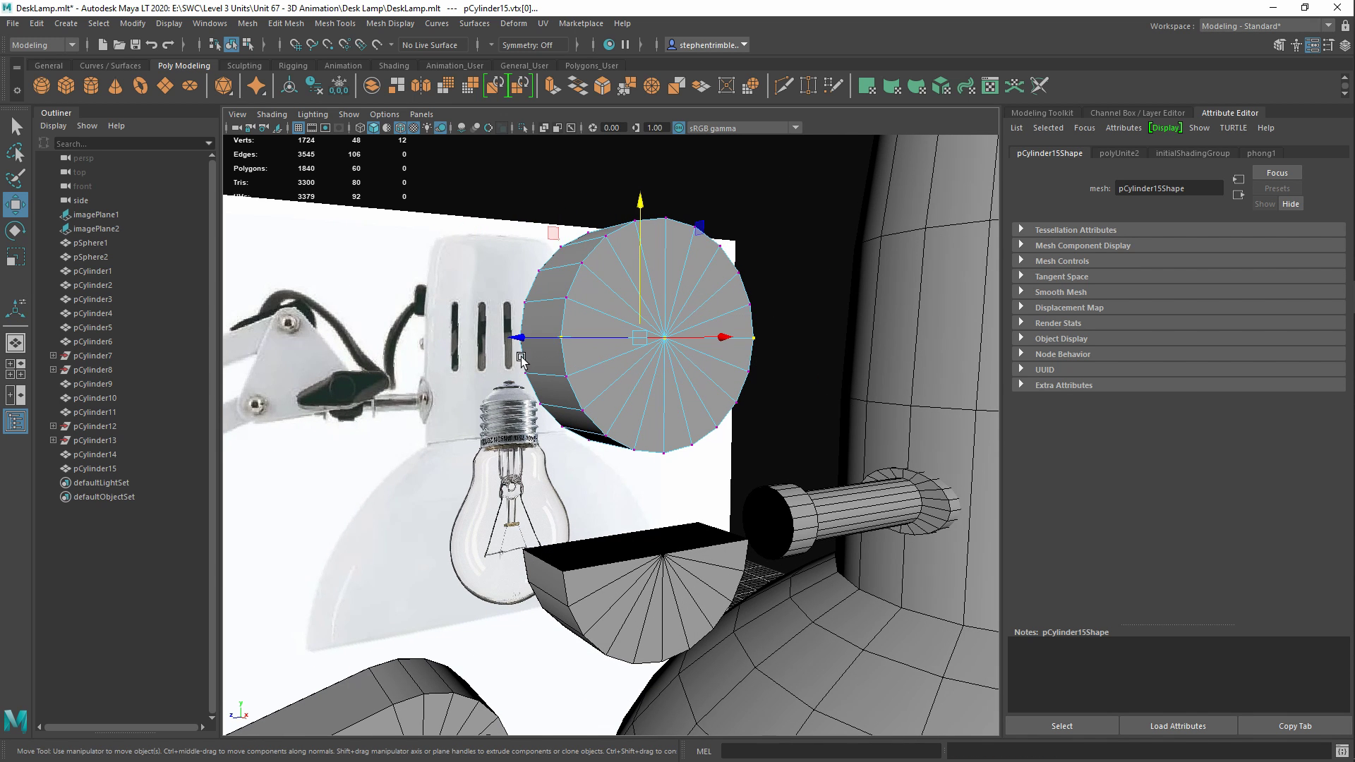
right_click_drag(522, 355, 457, 266, "alt")
left_click_drag(457, 267, 418, 260, "alt")
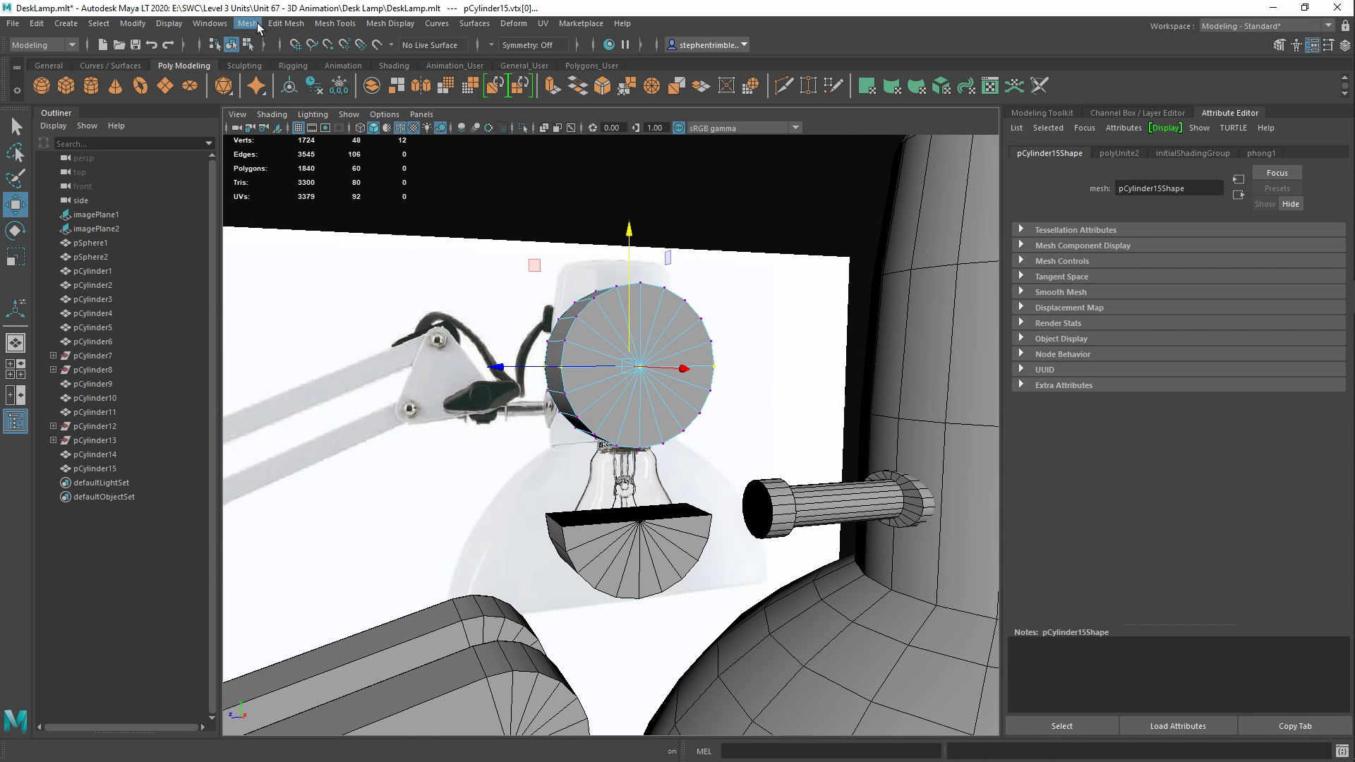
left_click(258, 26)
mouse_move(281, 25)
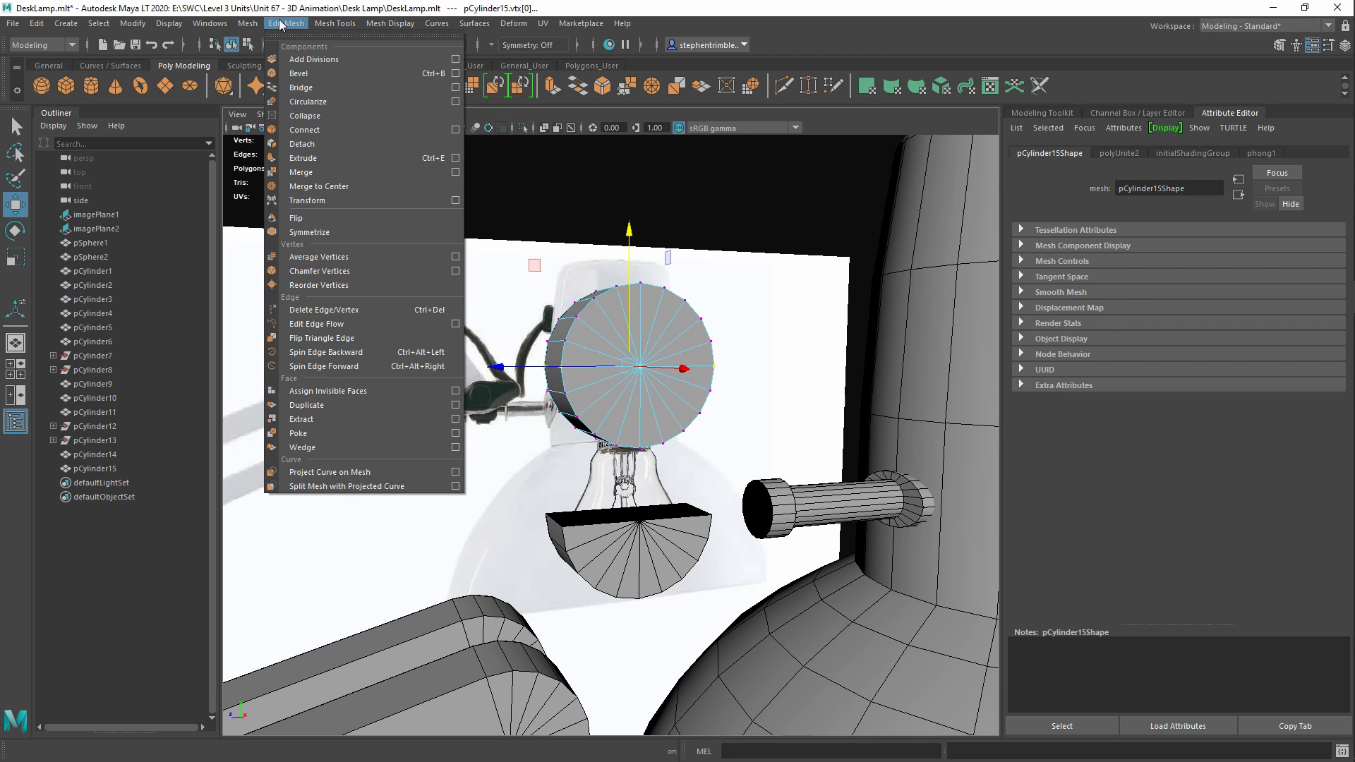
left_click(301, 173)
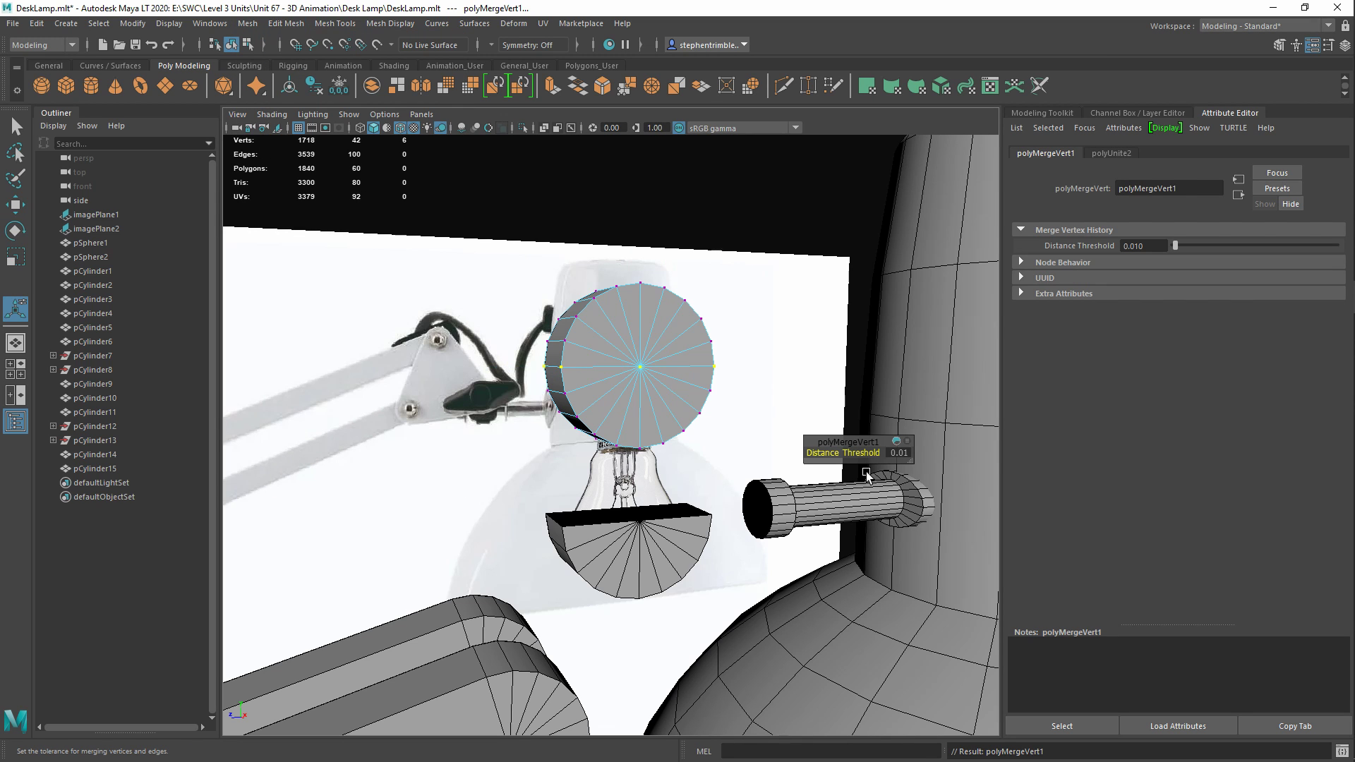
key("w")
Test the merged disc by selecting all its connected faces and shifting them, and undo the move
left_click(649, 336)
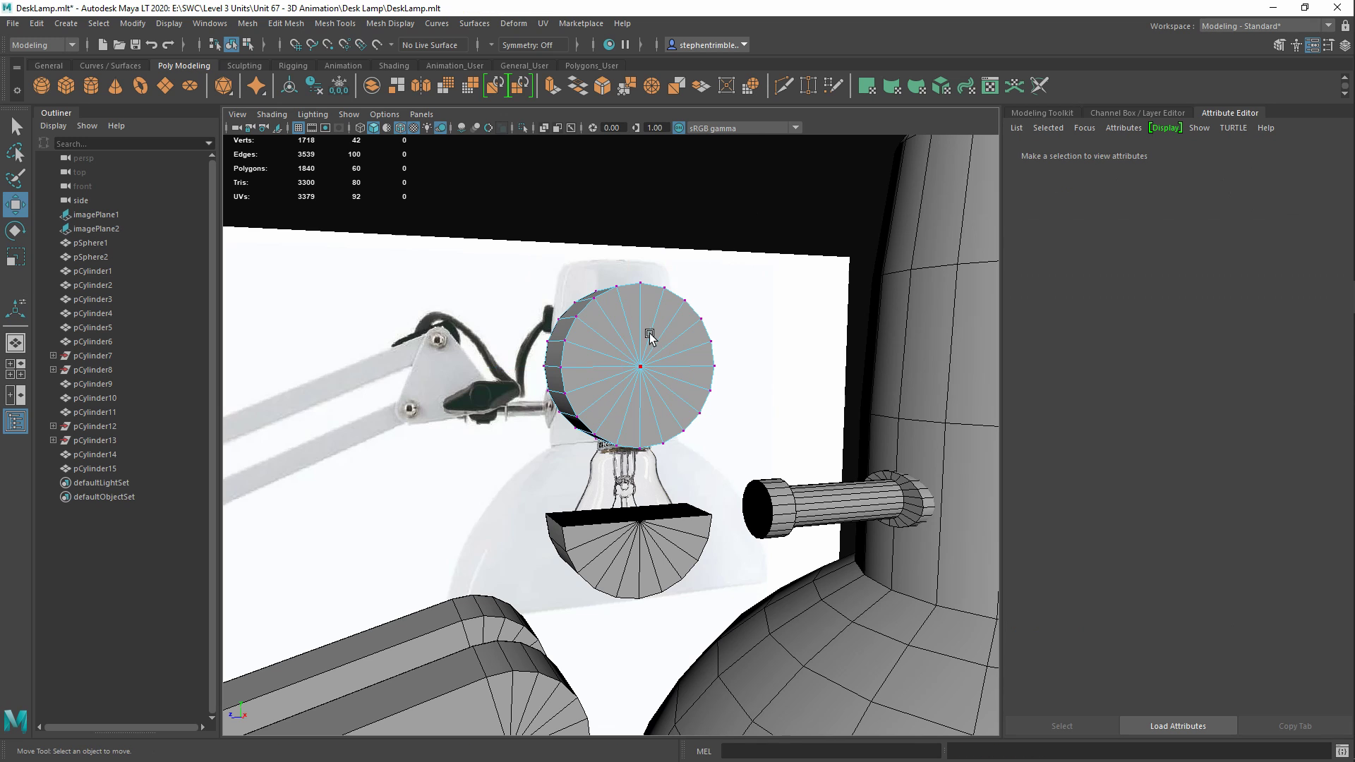
right_click(649, 335)
right_click_drag(649, 335, 643, 374)
double_click(643, 324)
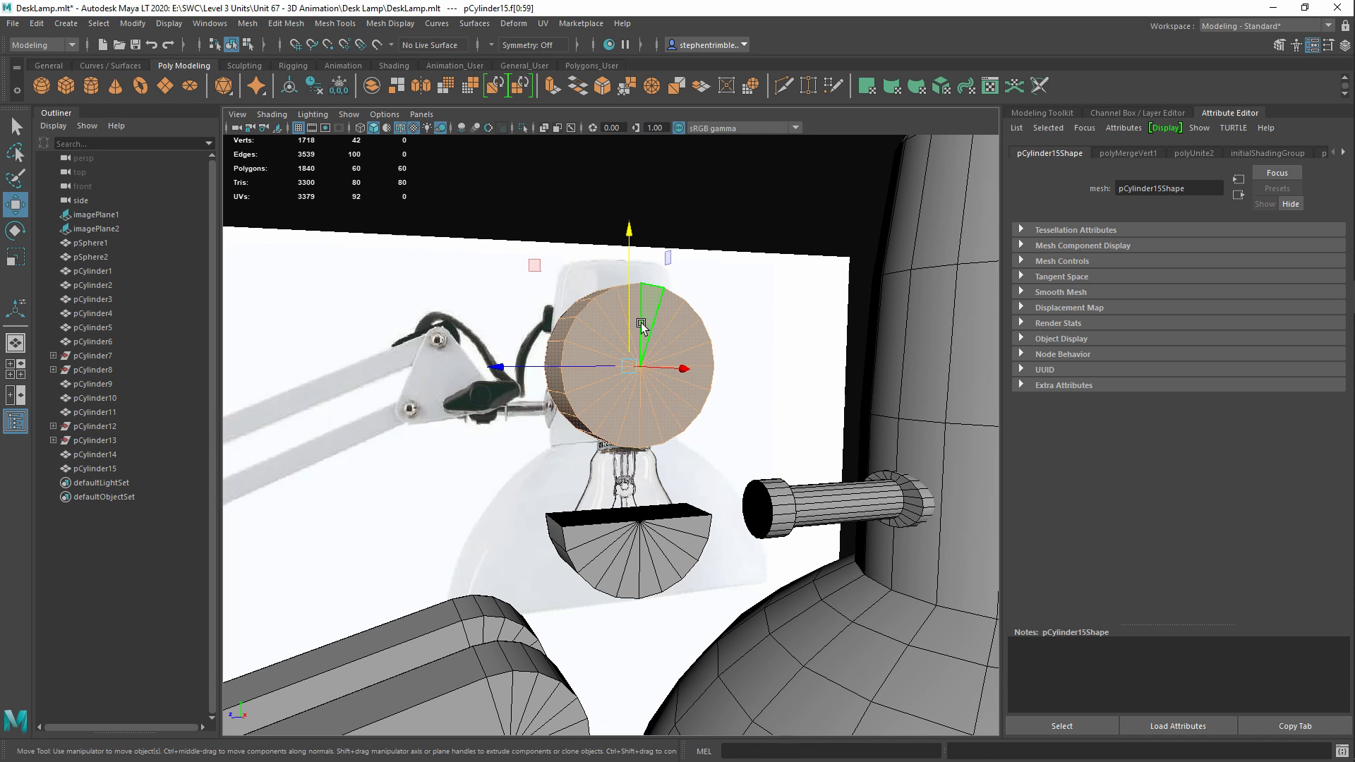
mouse_move(627, 292)
left_mouse_down()
mouse_move(615, 222)
mouse_move(617, 272)
left_mouse_up()
key("ctrl+z")
left_click(720, 194)
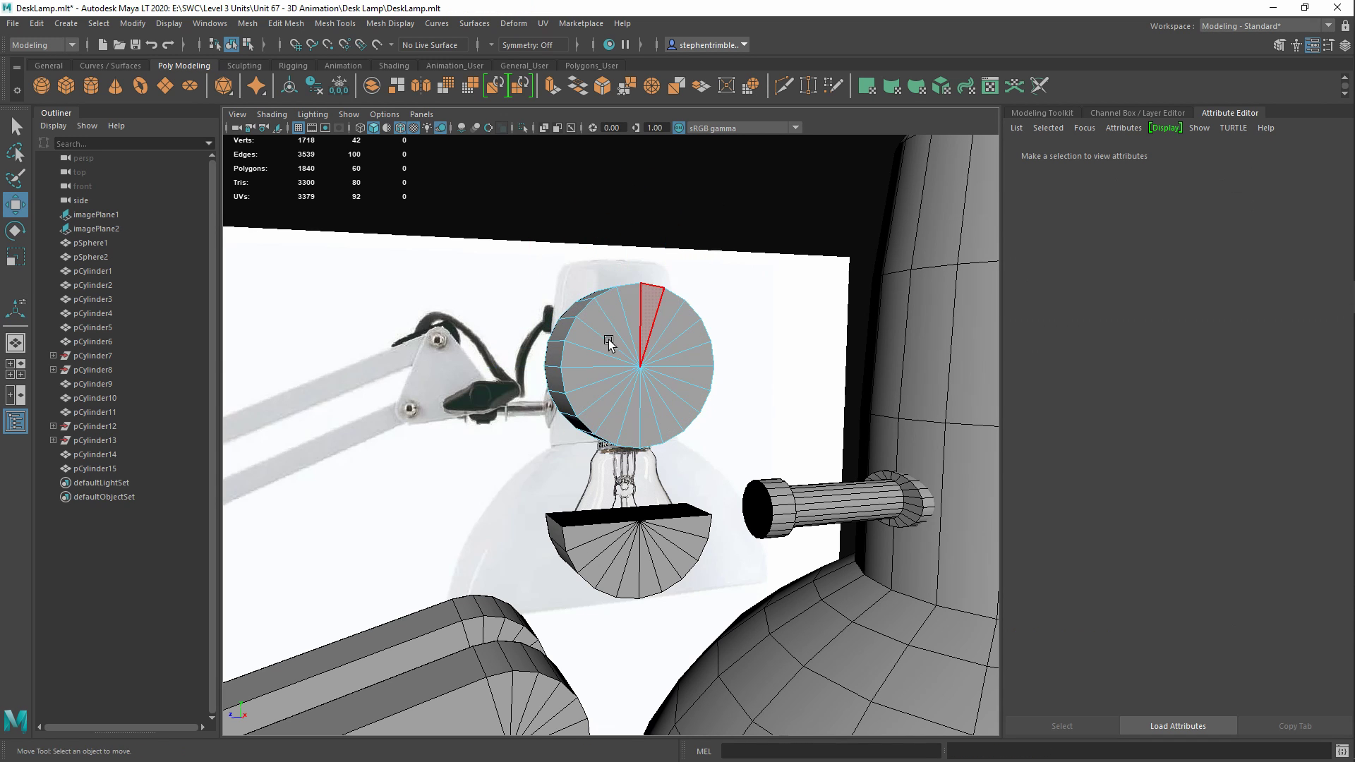
Return the disc to object selection and move it in the side view over the upper end of the reference bracket
left_click_drag(565, 346, 617, 367, "alt")
right_click_drag(663, 348, 734, 328)
left_click(702, 202)
key("space")
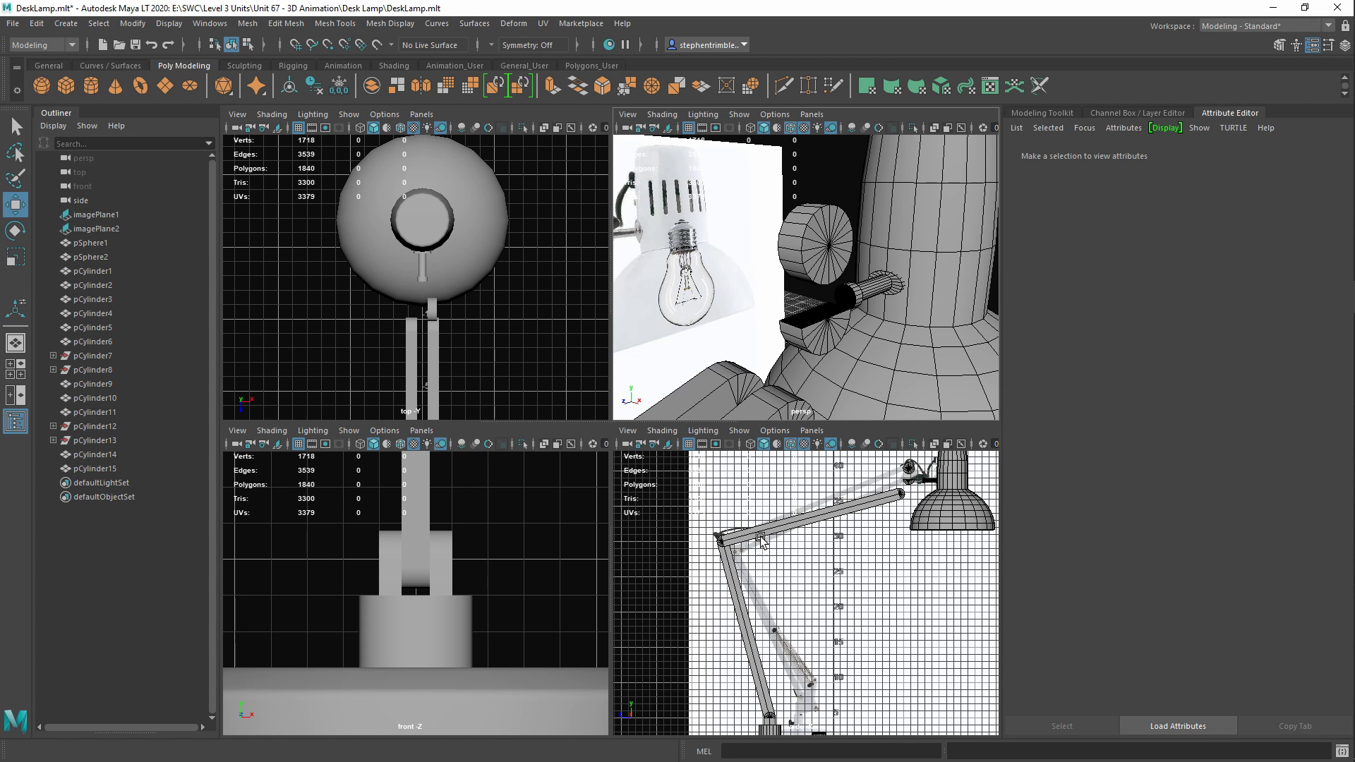
key("space")
scroll(817, 474, "up", 10)
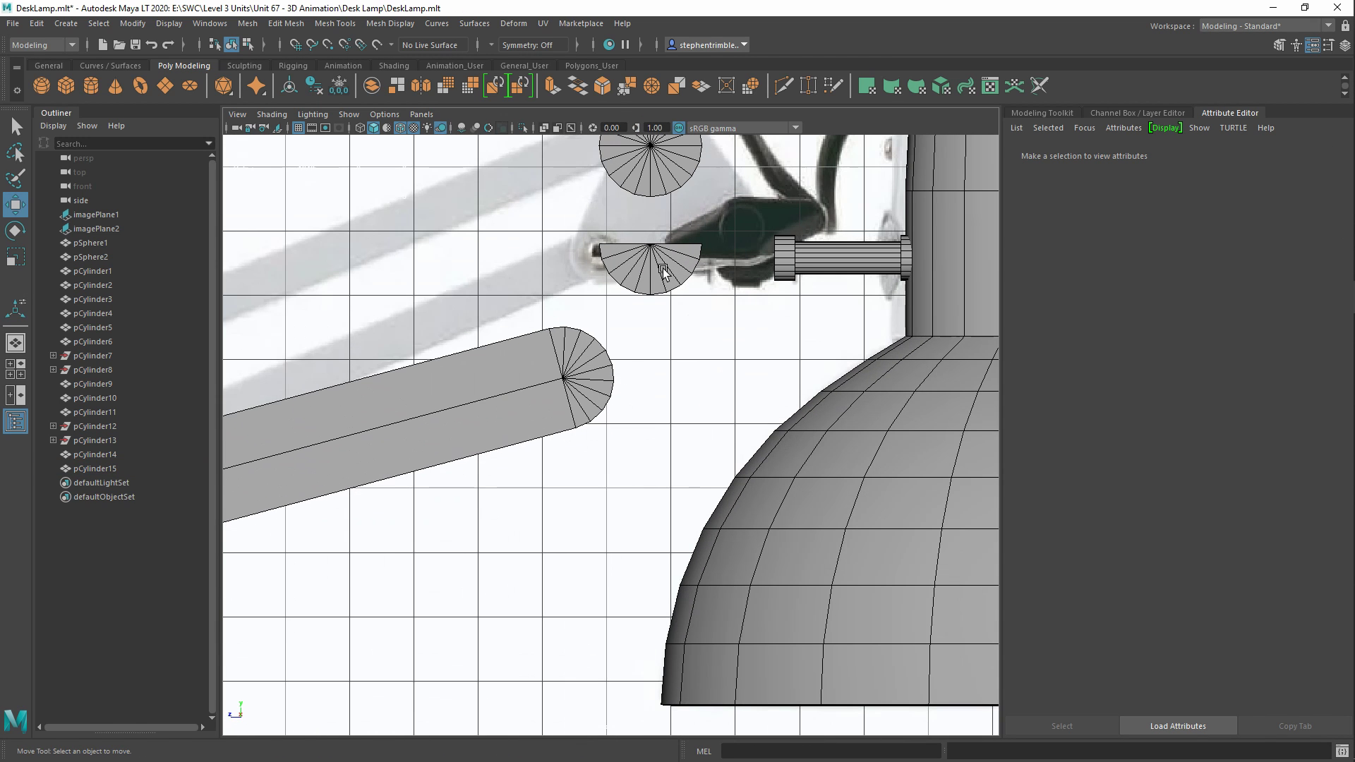
middle_click_drag(663, 272, 627, 454, "alt")
scroll(632, 211, "up", 2)
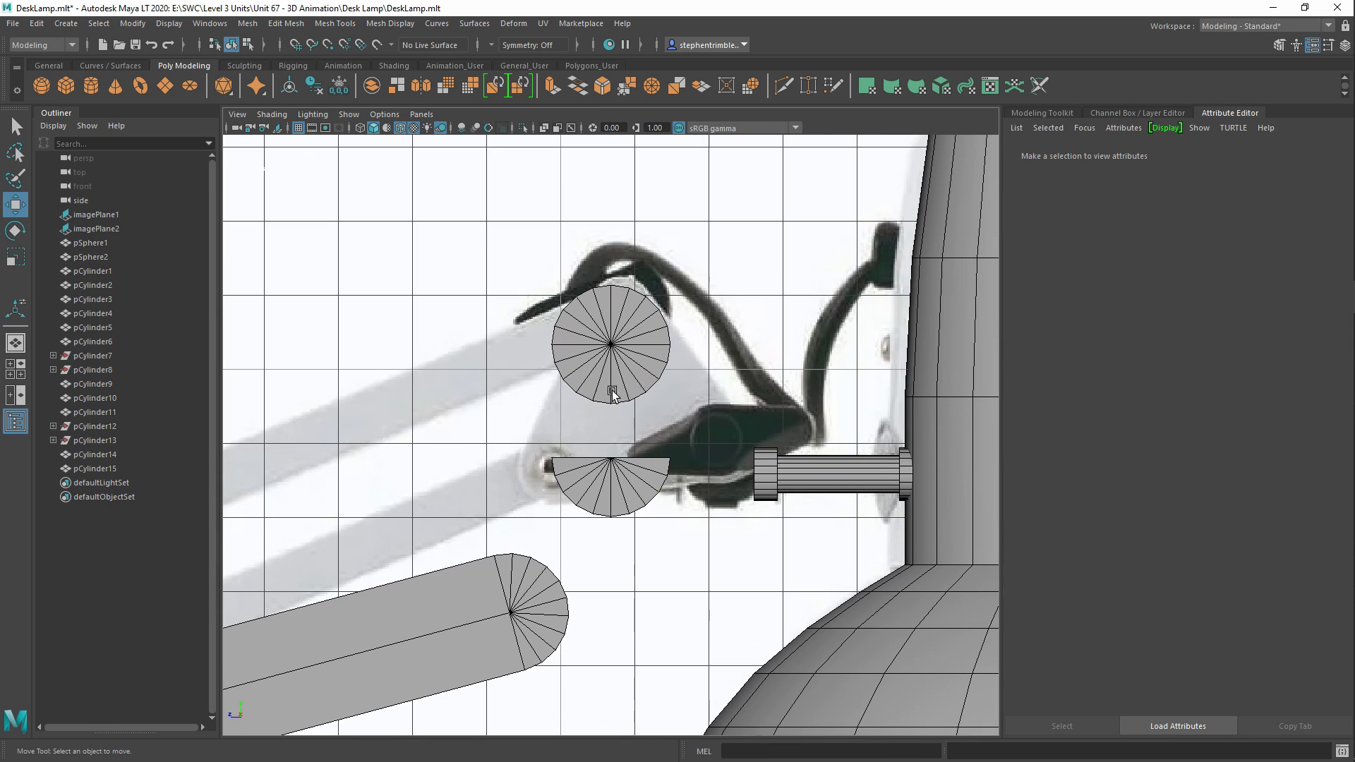
left_click(620, 356)
left_click_drag(555, 347, 635, 265)
Move the half-disc directly beneath the full disc, snapped to the grid at Y 39 and Z -11
left_click(611, 486)
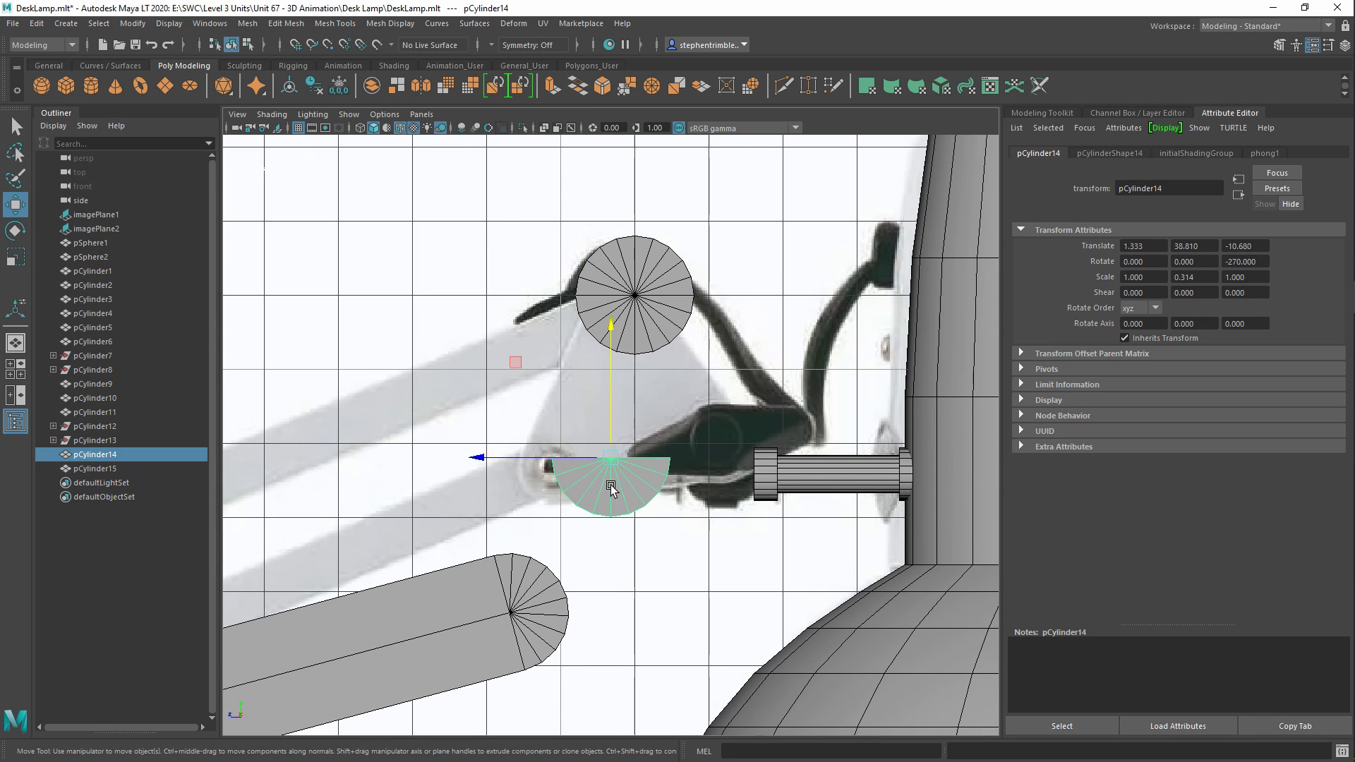
left_click_drag(570, 458, 635, 363)
key("x")
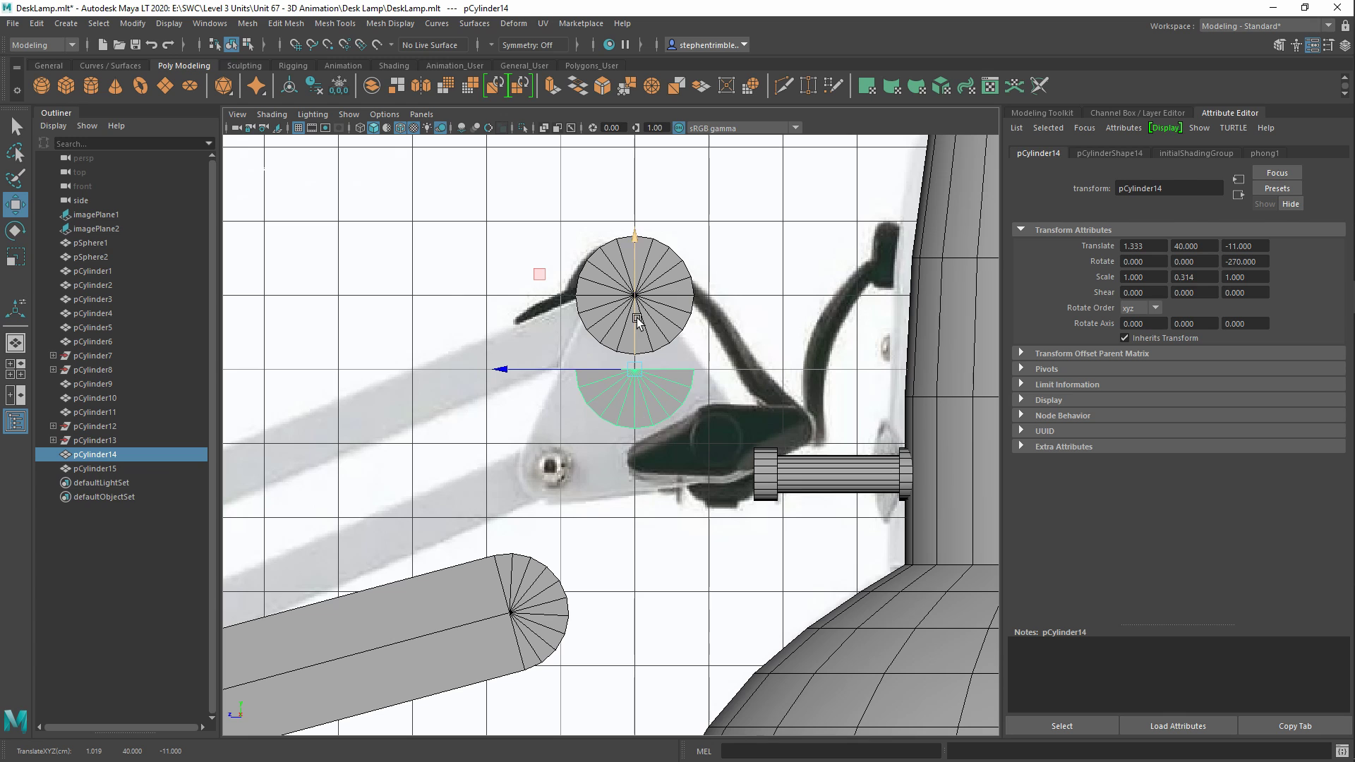
key("x")
left_click_drag(633, 307, 630, 440)
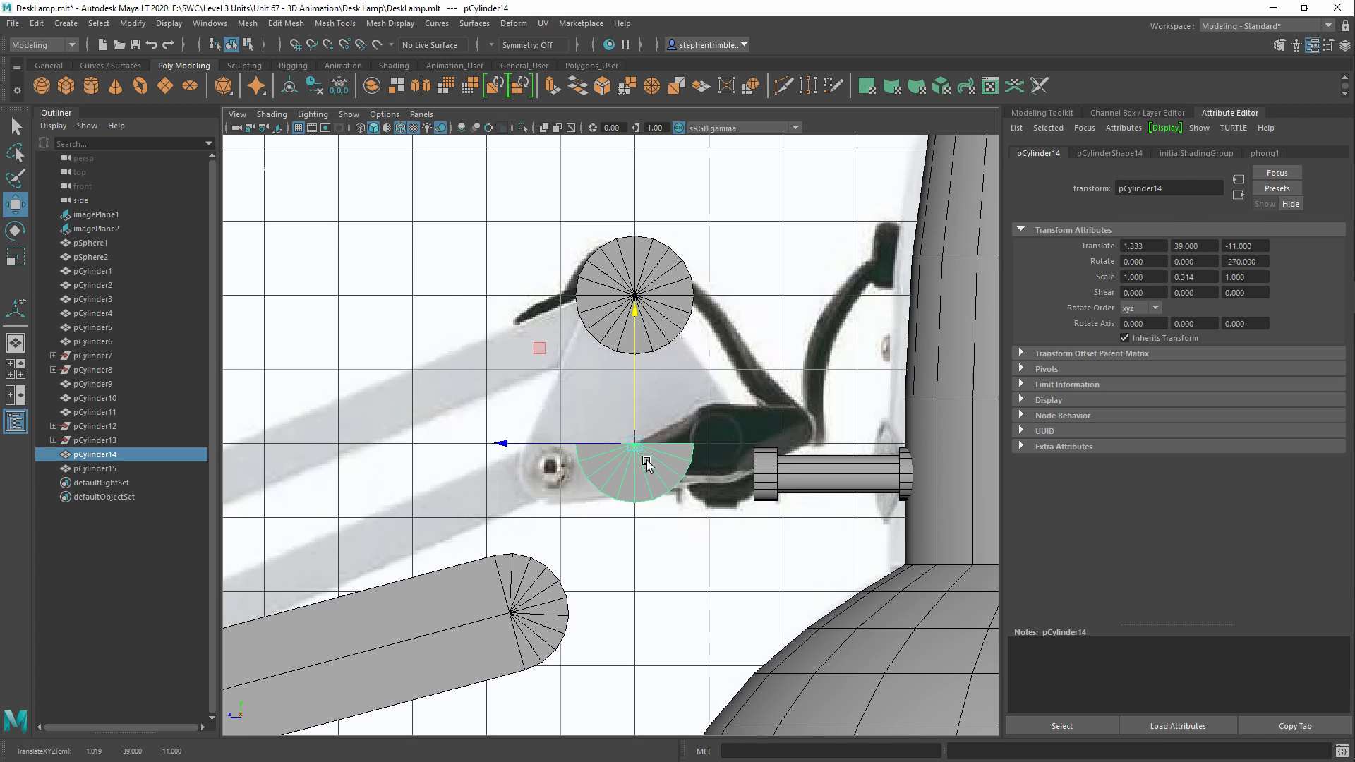
Select the lower half-disc and the full disc in the perspective view and combine them into one mesh
key("space")
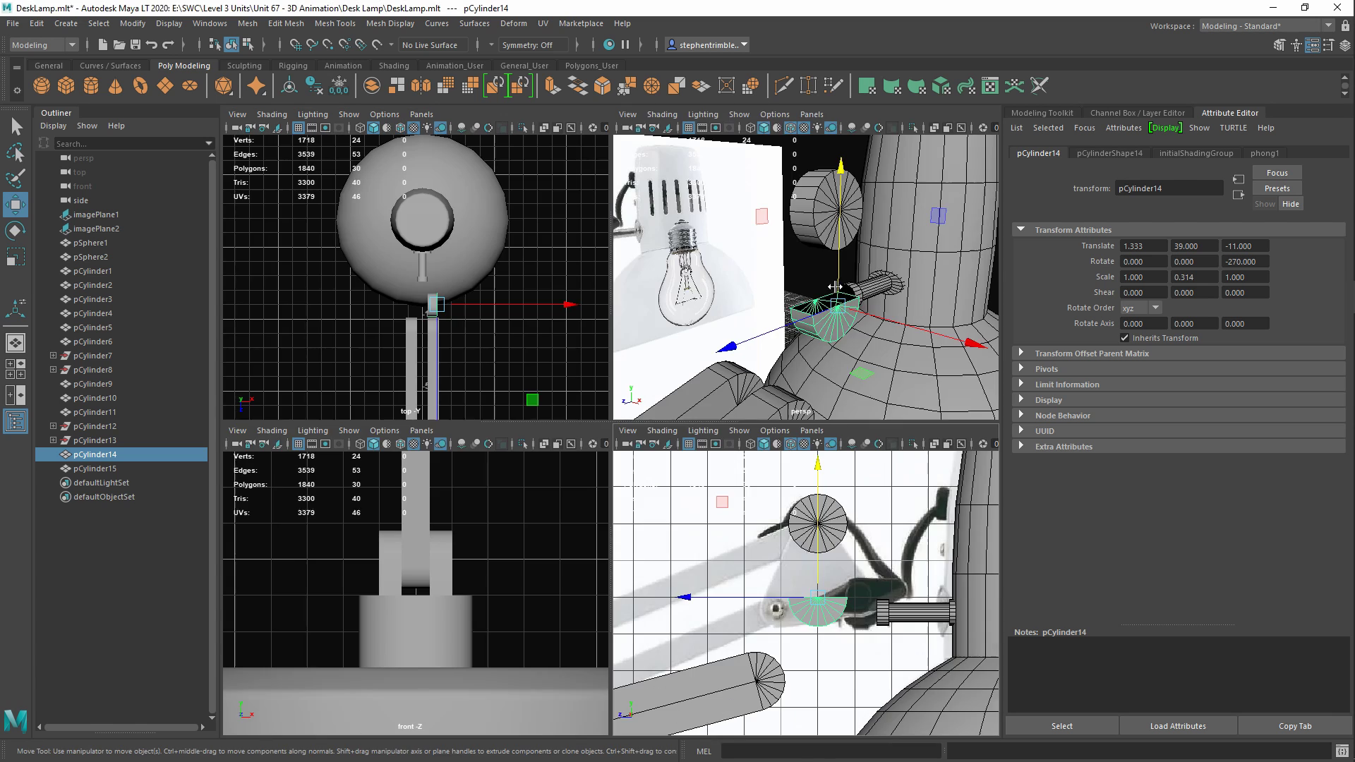
key("space")
left_click_drag(536, 395, 591, 398, "alt")
left_click(591, 399)
scroll(592, 399, "up", 2)
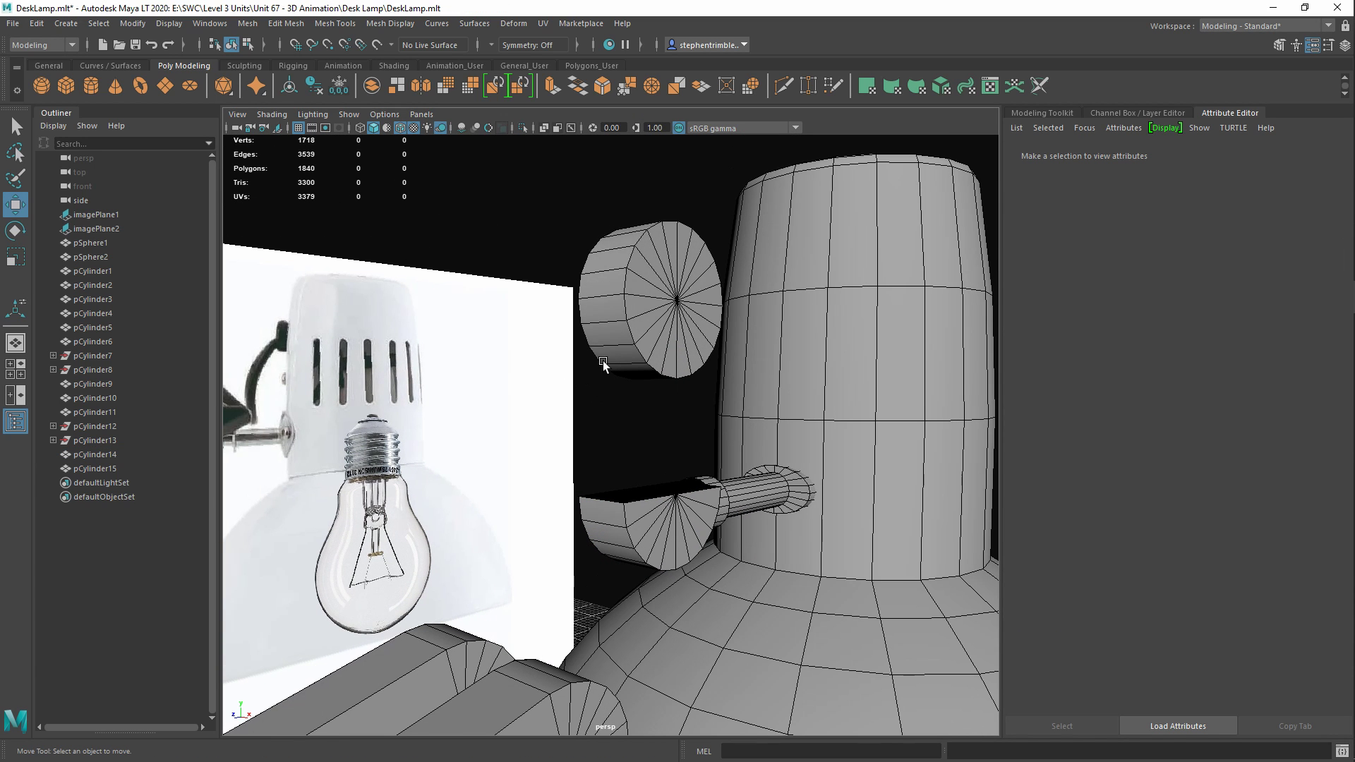
left_click(639, 353)
left_click(631, 487)
left_click(625, 346, "shift")
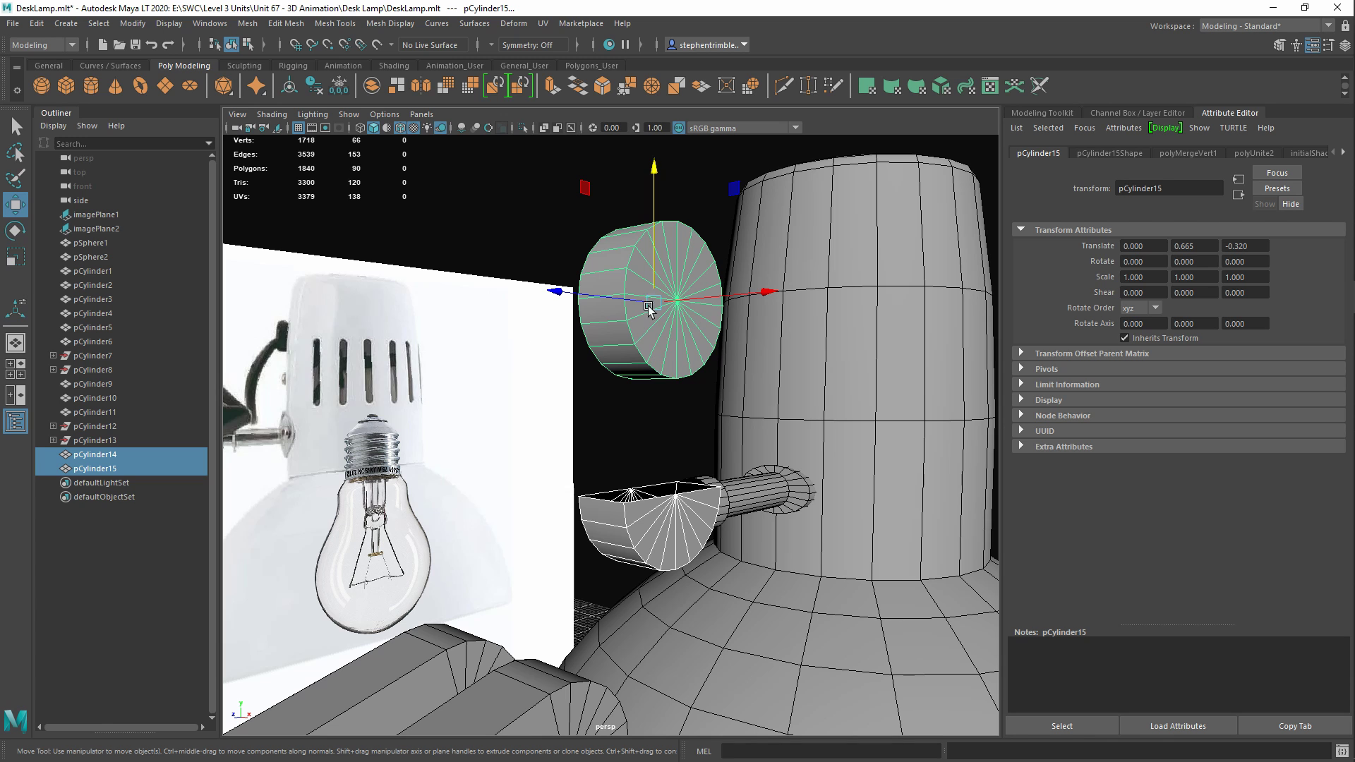
left_click(247, 23)
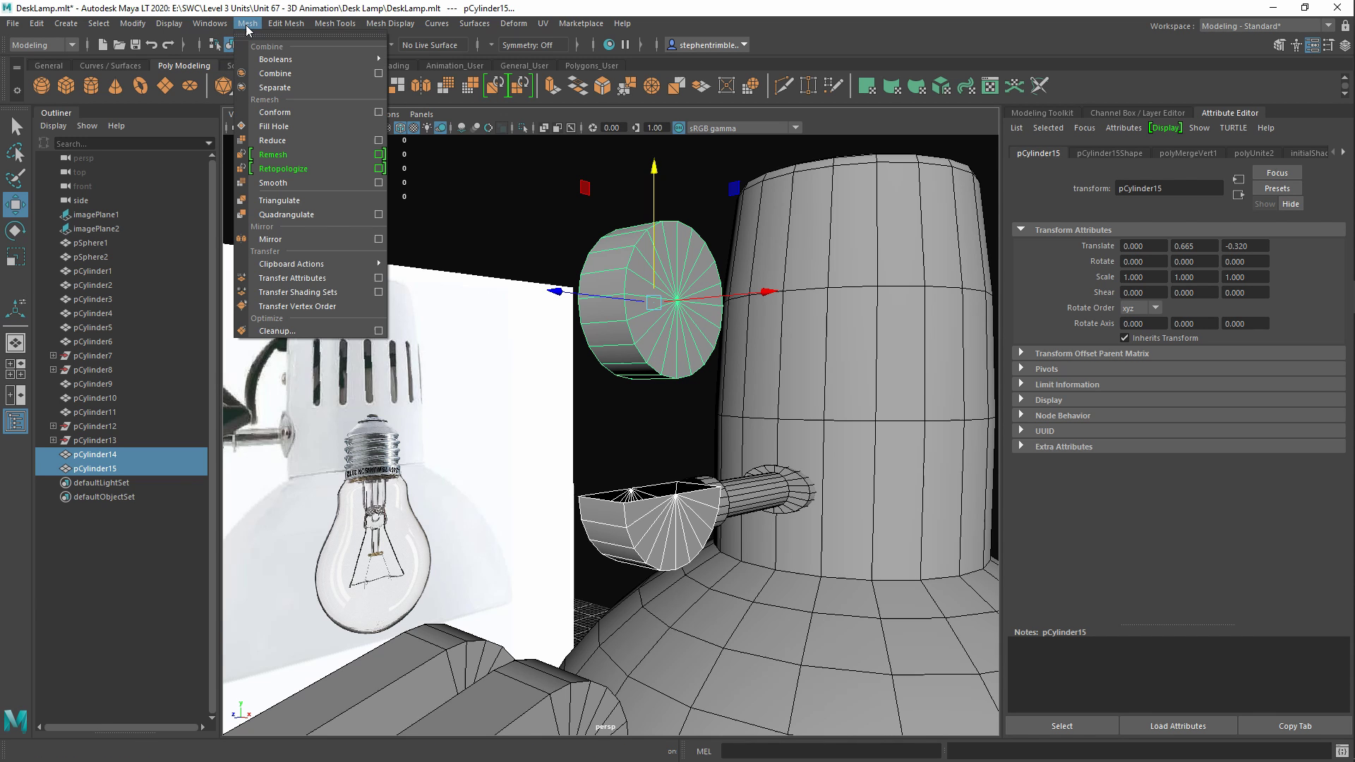
left_click(272, 85)
left_click(544, 237)
Switch the combined mesh to face selection, with the underside of the full disc in view
left_click_drag(633, 374, 618, 344, "alt")
left_click(626, 361)
right_click(622, 333)
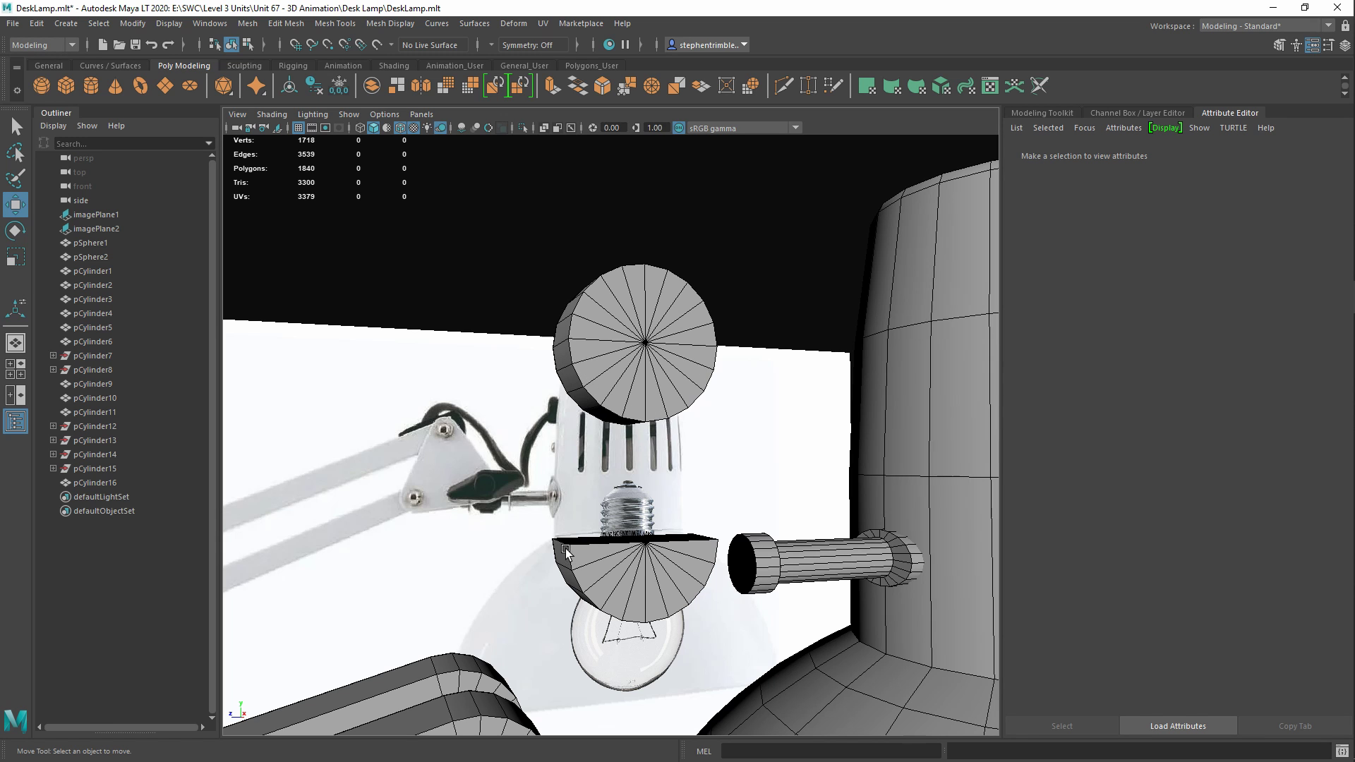
left_click_drag(666, 513, 585, 404, "alt")
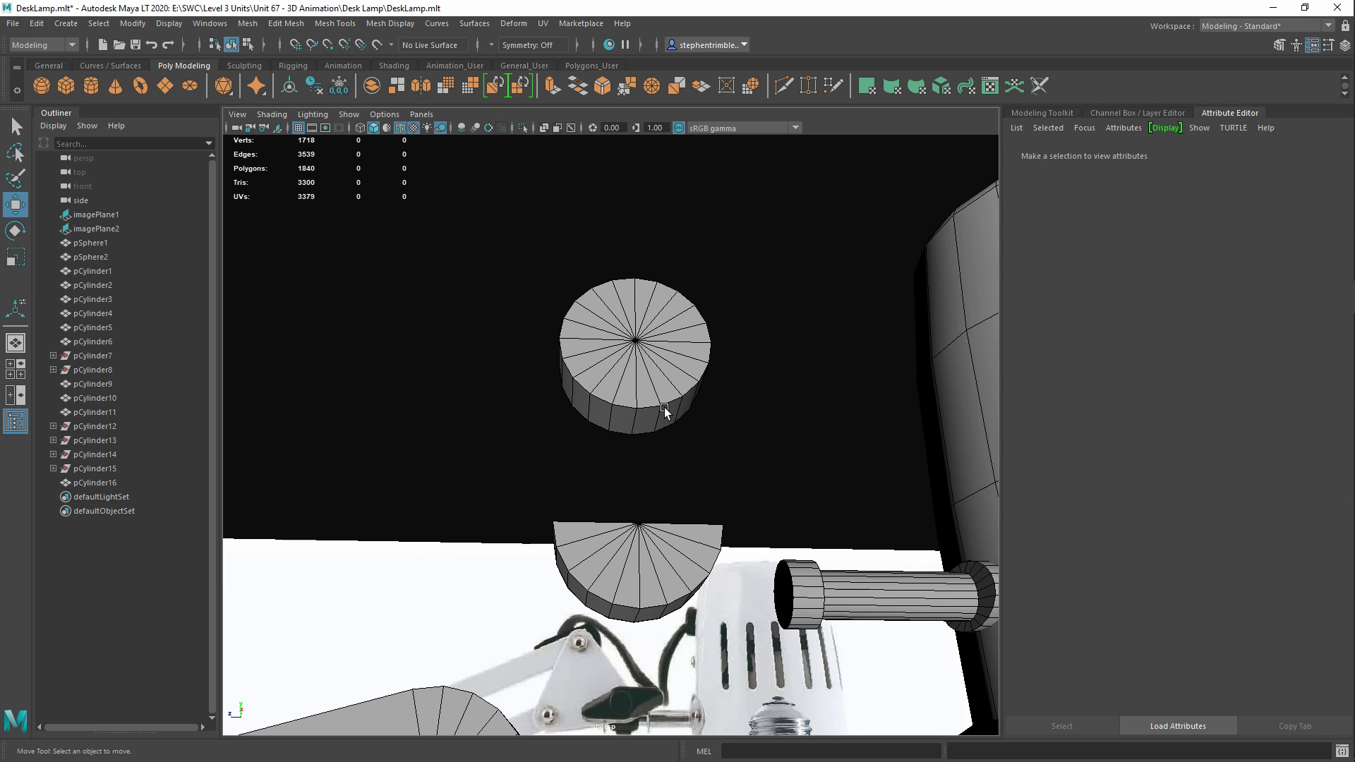
left_click_drag(594, 400, 683, 361, "alt")
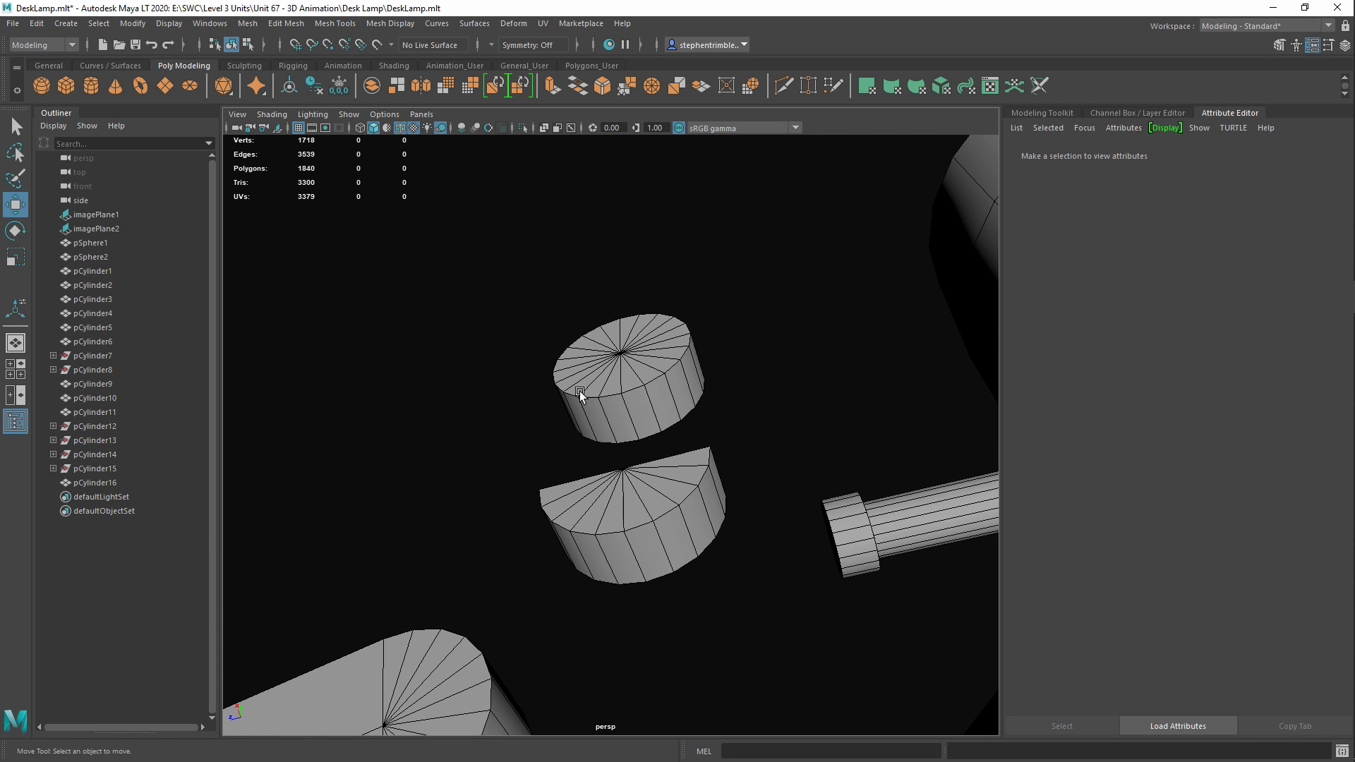
left_click_drag(633, 403, 597, 510, "alt")
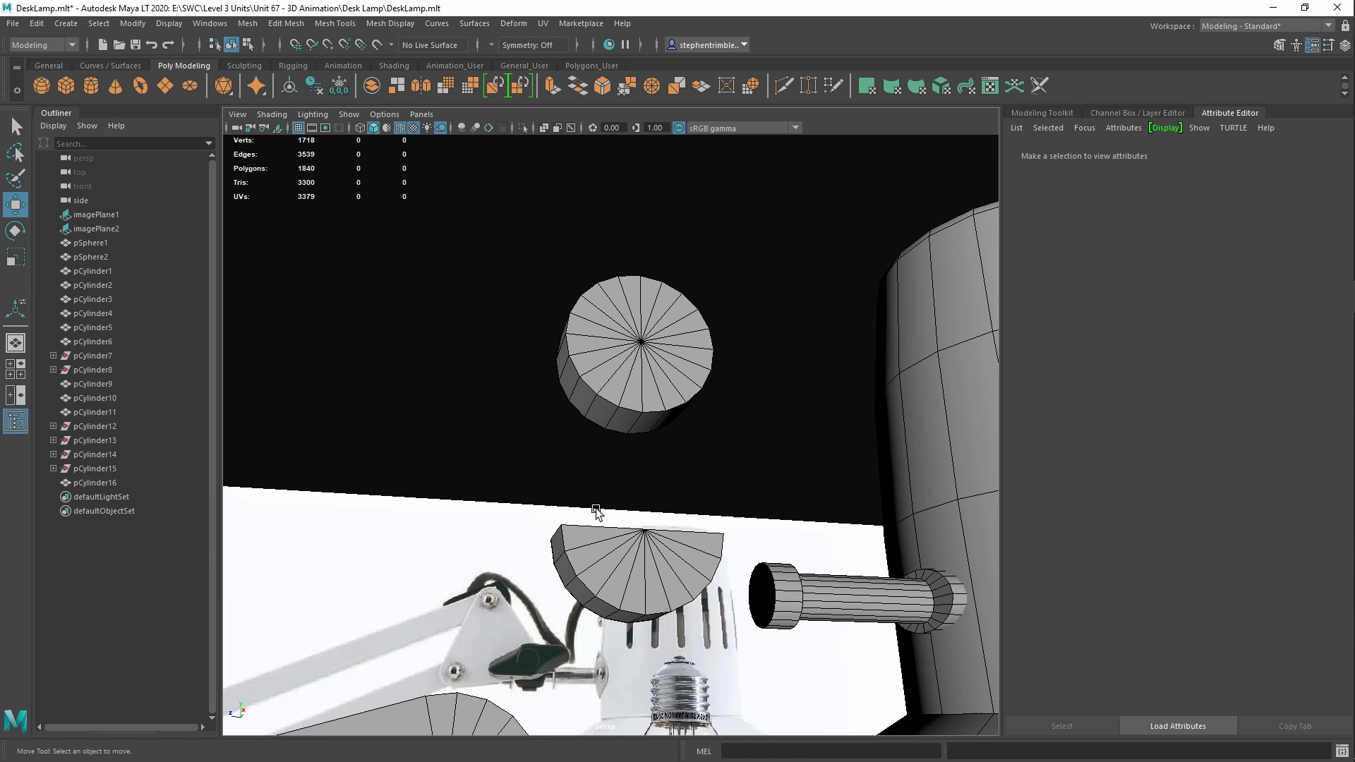
left_click_drag(597, 445, 629, 445, "alt")
left_click(573, 378)
right_click_drag(573, 358, 575, 397)
Select the ten rim faces around the lower half of the full disc
left_click_drag(613, 363, 566, 367, "alt")
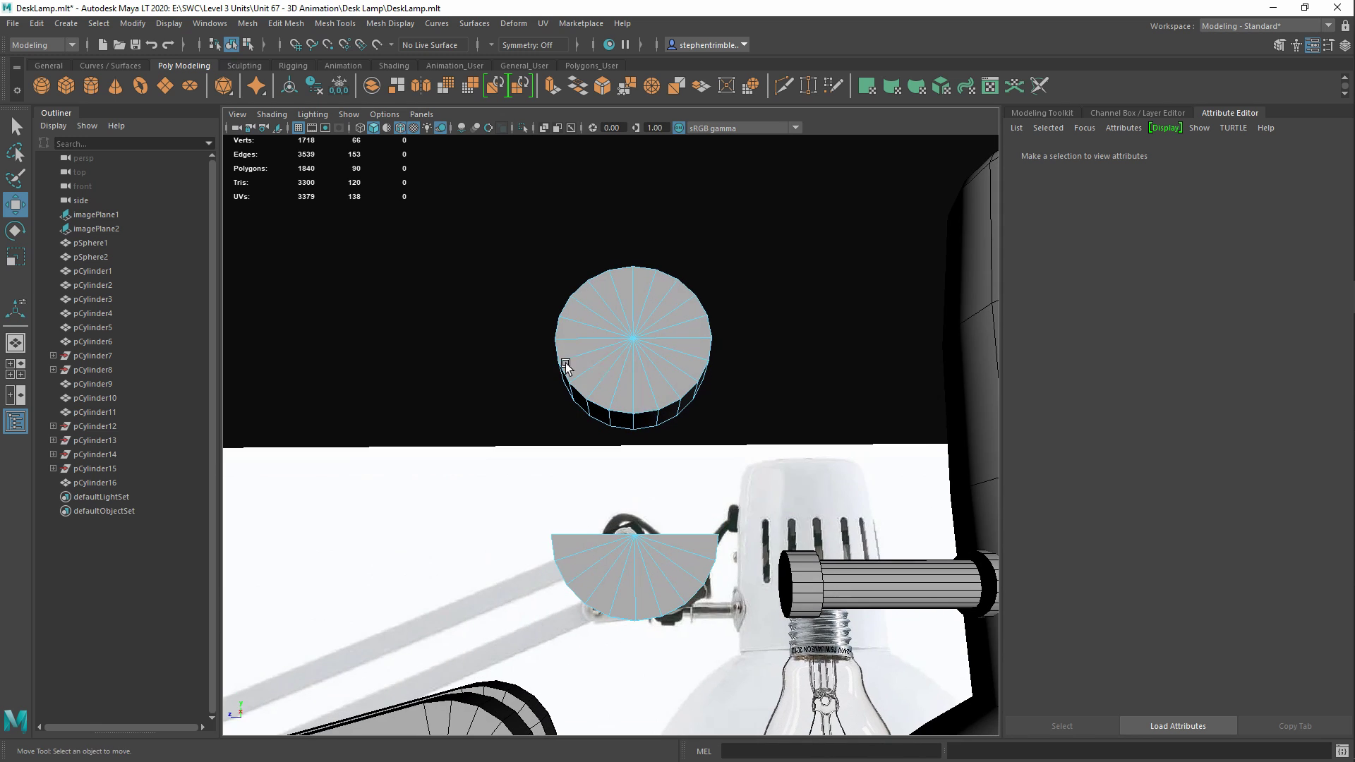
left_click_drag(697, 407, 577, 385, "alt")
scroll(574, 408, "up", 2)
left_click(556, 340)
left_click(565, 366, "shift")
left_click(579, 400, "shift")
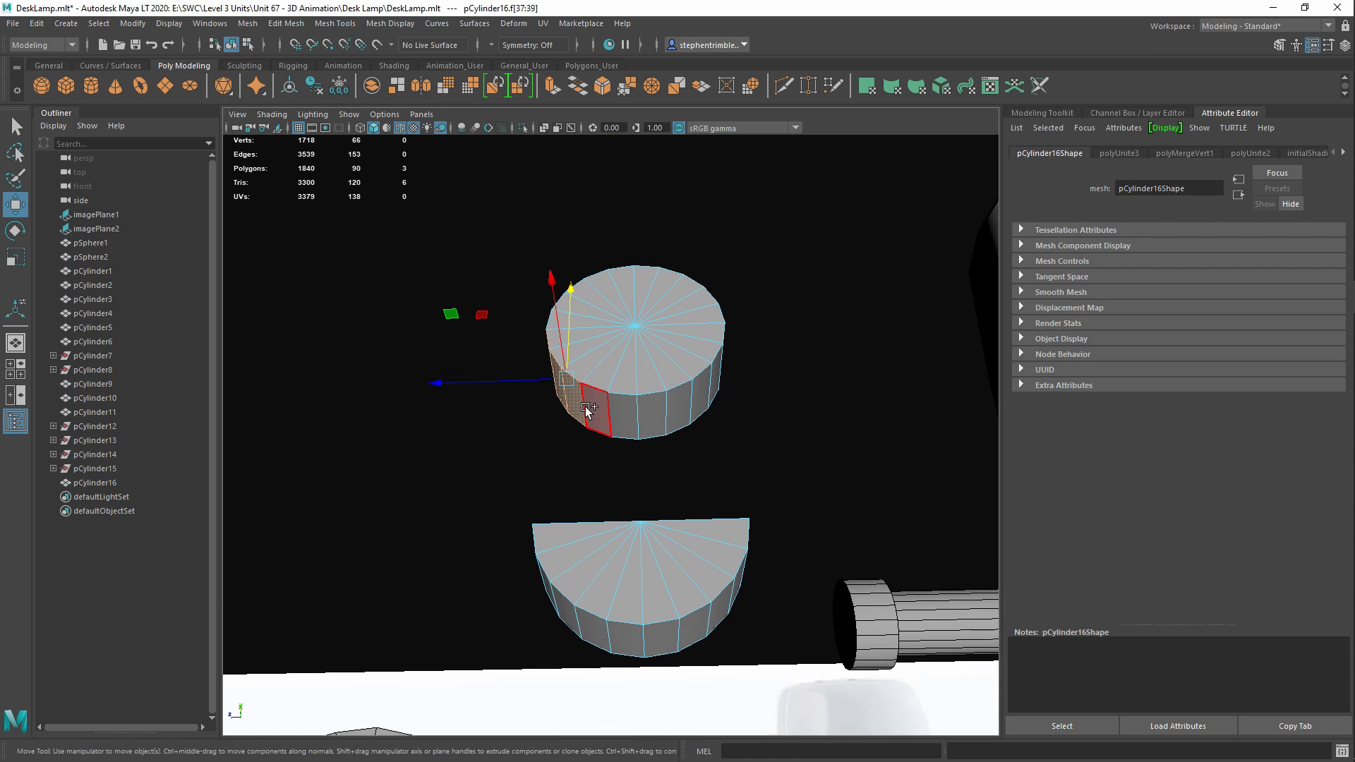
left_click(592, 411, "shift")
left_click(625, 408, "shift")
left_click(651, 405, "shift")
left_click(678, 402, "shift")
left_click(700, 395, "shift")
left_click(713, 385, "shift")
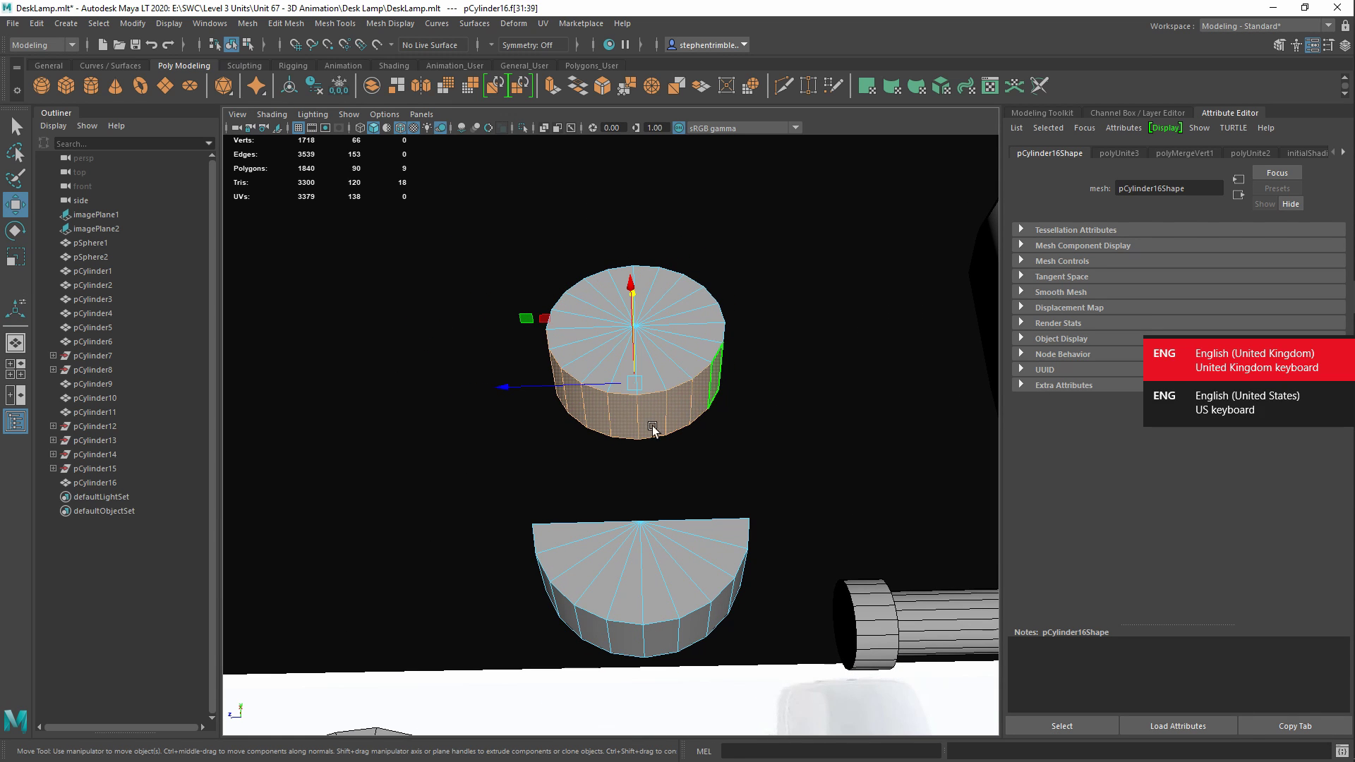
left_click_drag(780, 376, 701, 339, "alt")
left_click(661, 408, "shift")
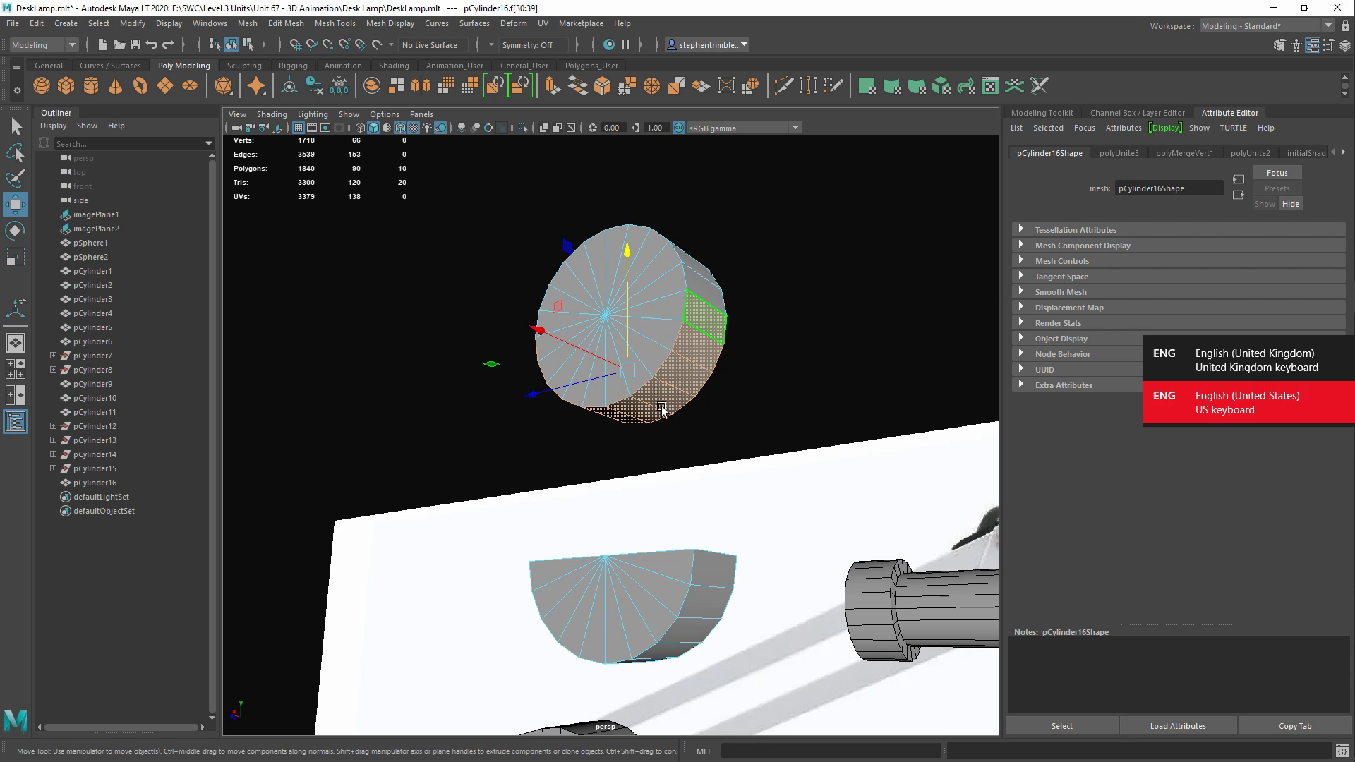
mouse_move(630, 444)
left_mouse_down("alt")
mouse_move(688, 409)
mouse_move(591, 457)
mouse_move(613, 448)
left_mouse_up("alt")
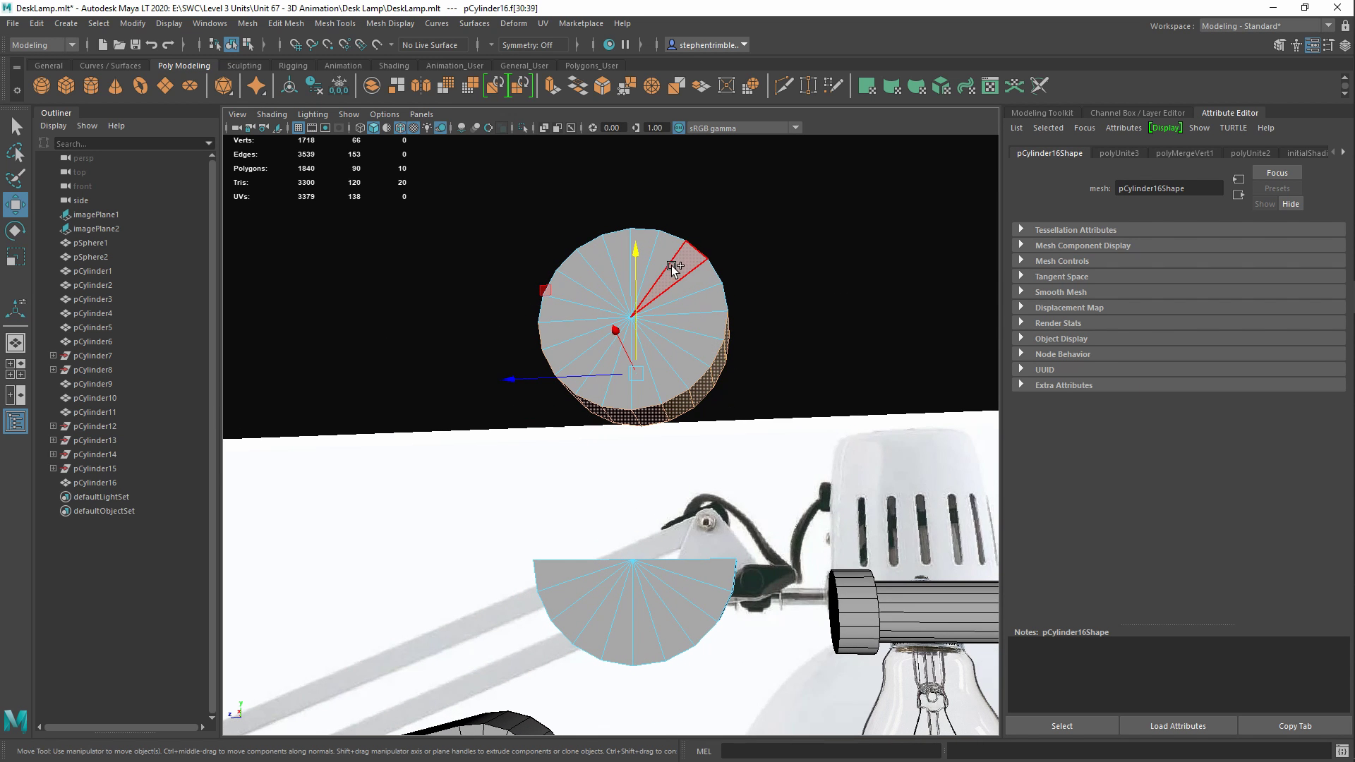
Extrude the selected rim faces down towards the half-disc and scale them vertically into a flat end
left_click_drag(637, 260, 697, 480, "shift")
key("r")
left_click_drag(641, 357, 635, 494)
Delete the flattened faces at the bottom of the extrusion to leave that end open
left_click_drag(585, 534, 606, 577, "alt")
key("w")
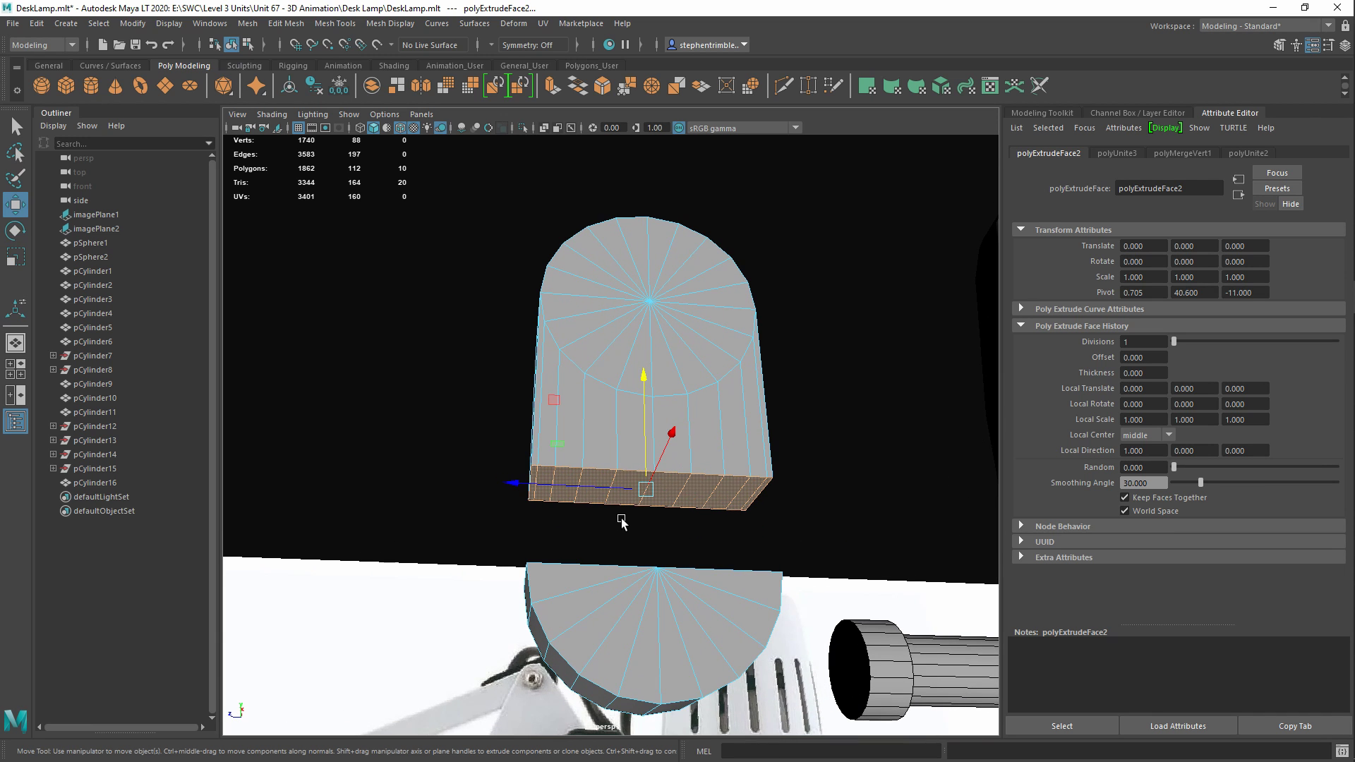
key("Delete")
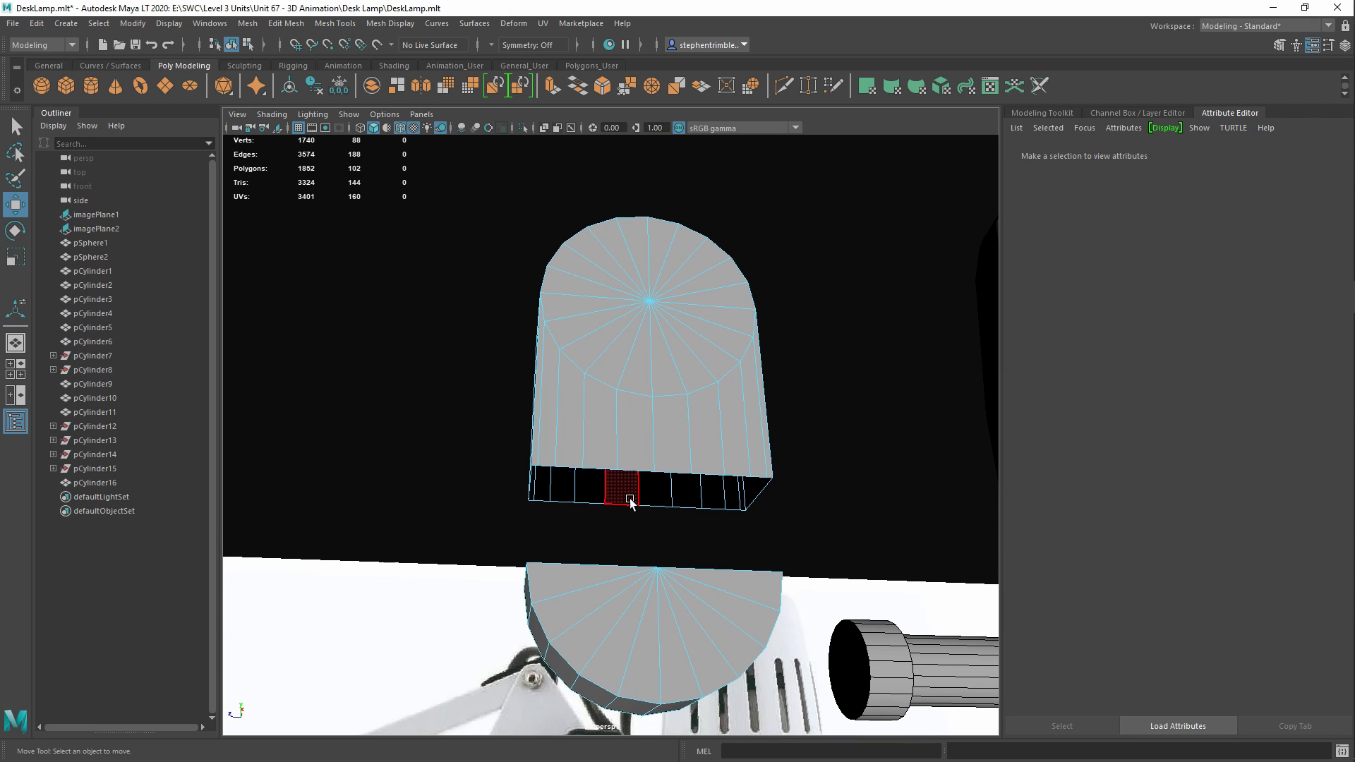
left_click_drag(628, 498, 597, 404, "alt")
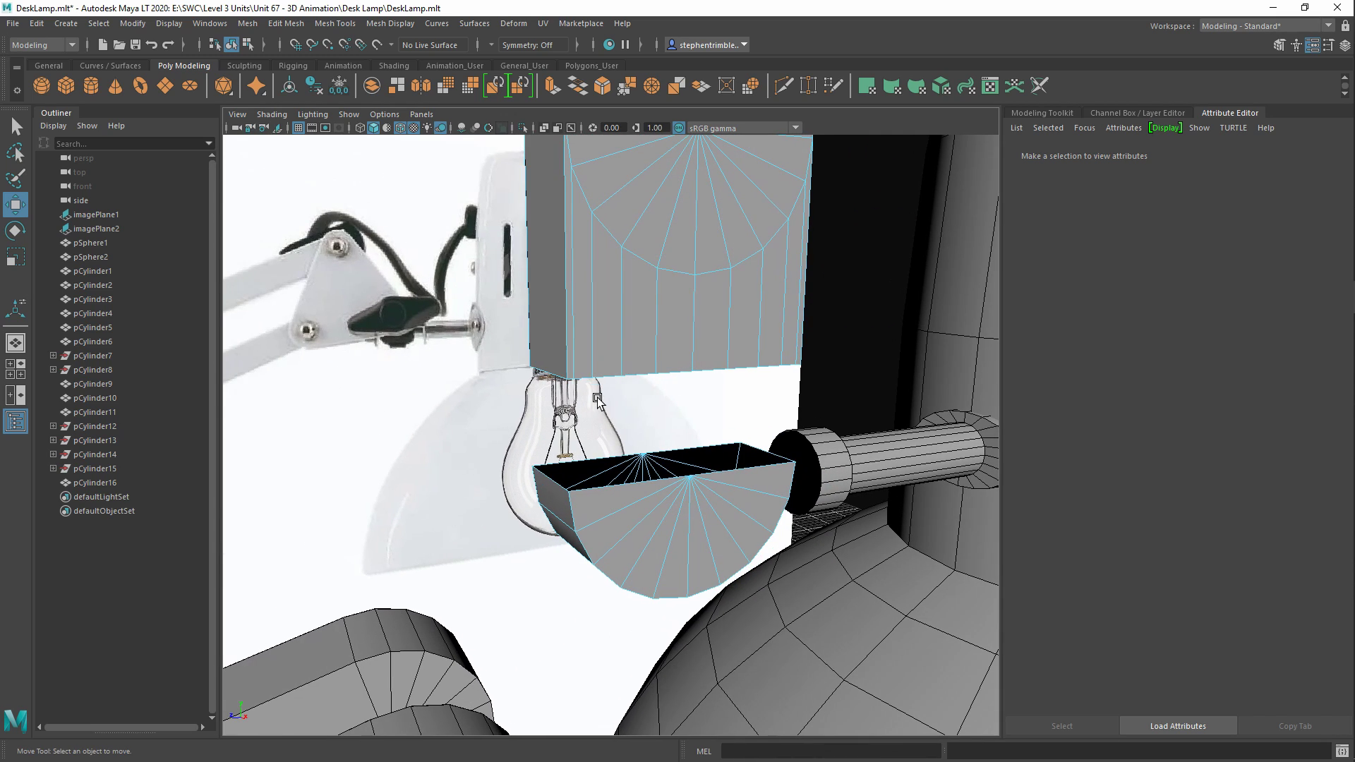
Use Target Weld to join a bottom corner vertex of the upper extrusion to the matching corner of the half-disc
right_click_drag(640, 334, 703, 293)
left_click_drag(621, 309, 590, 333, "alt")
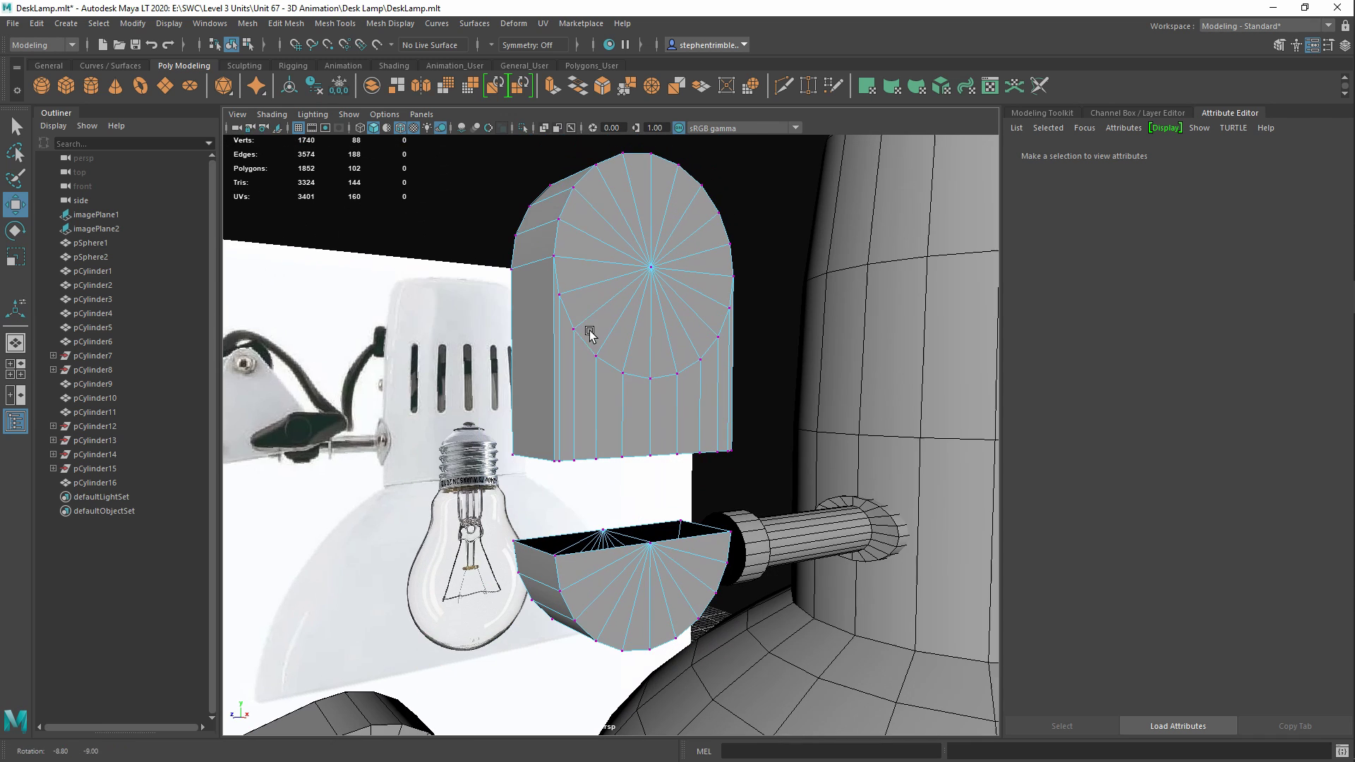
left_click(286, 23)
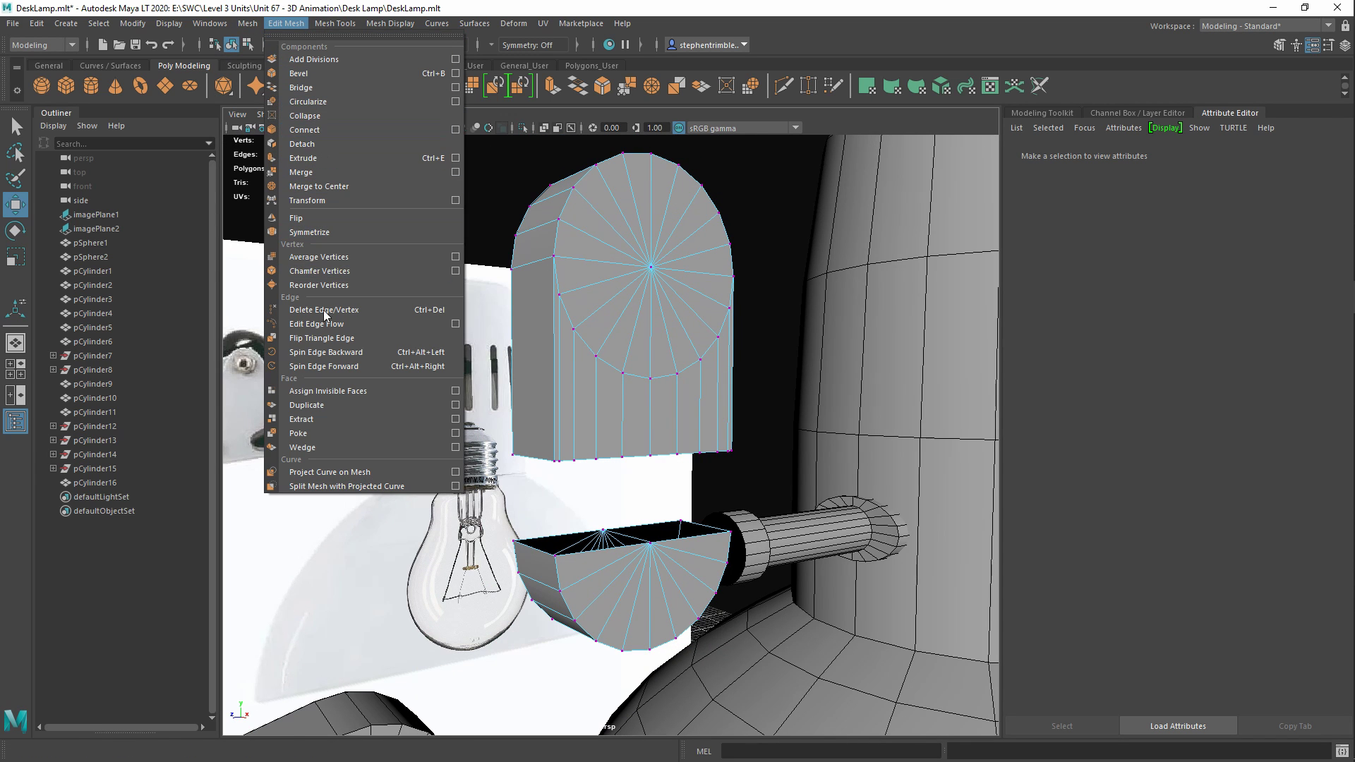
mouse_move(332, 27)
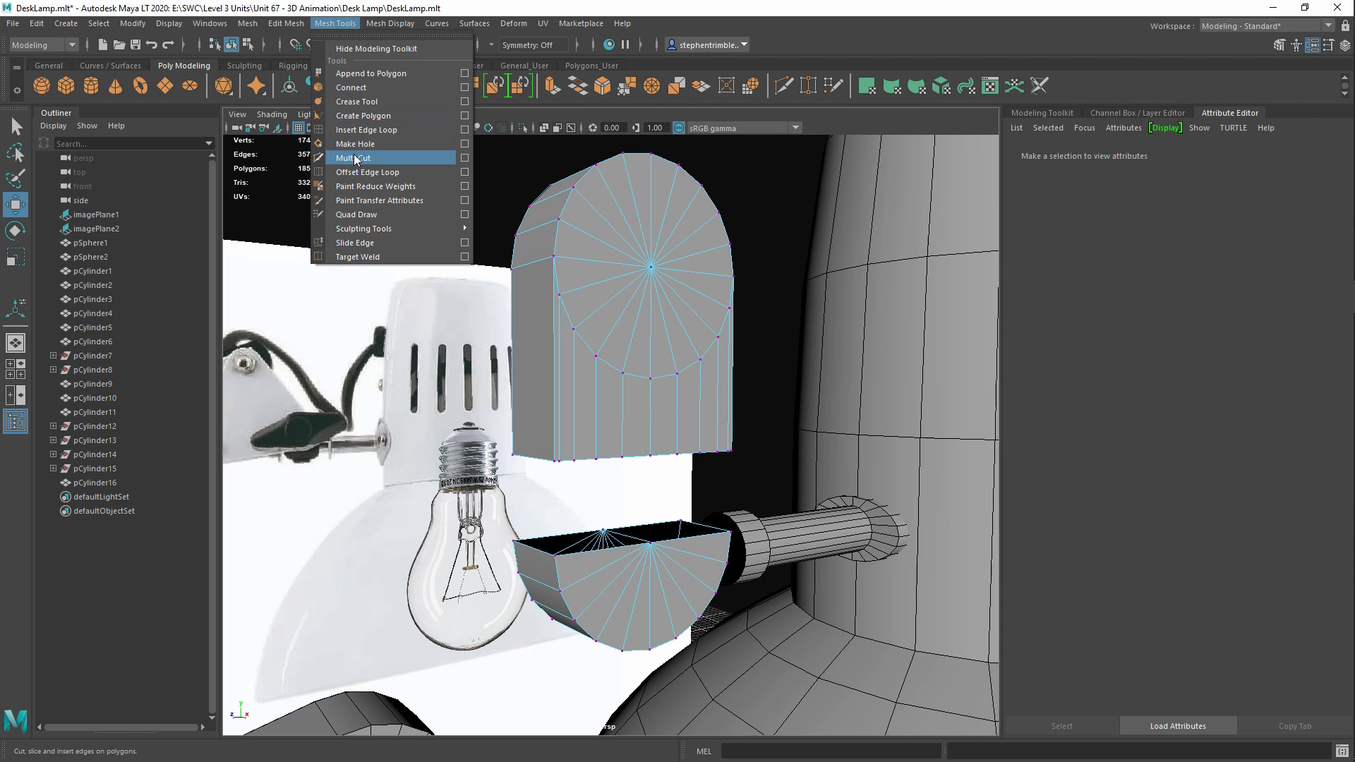
left_click(363, 255)
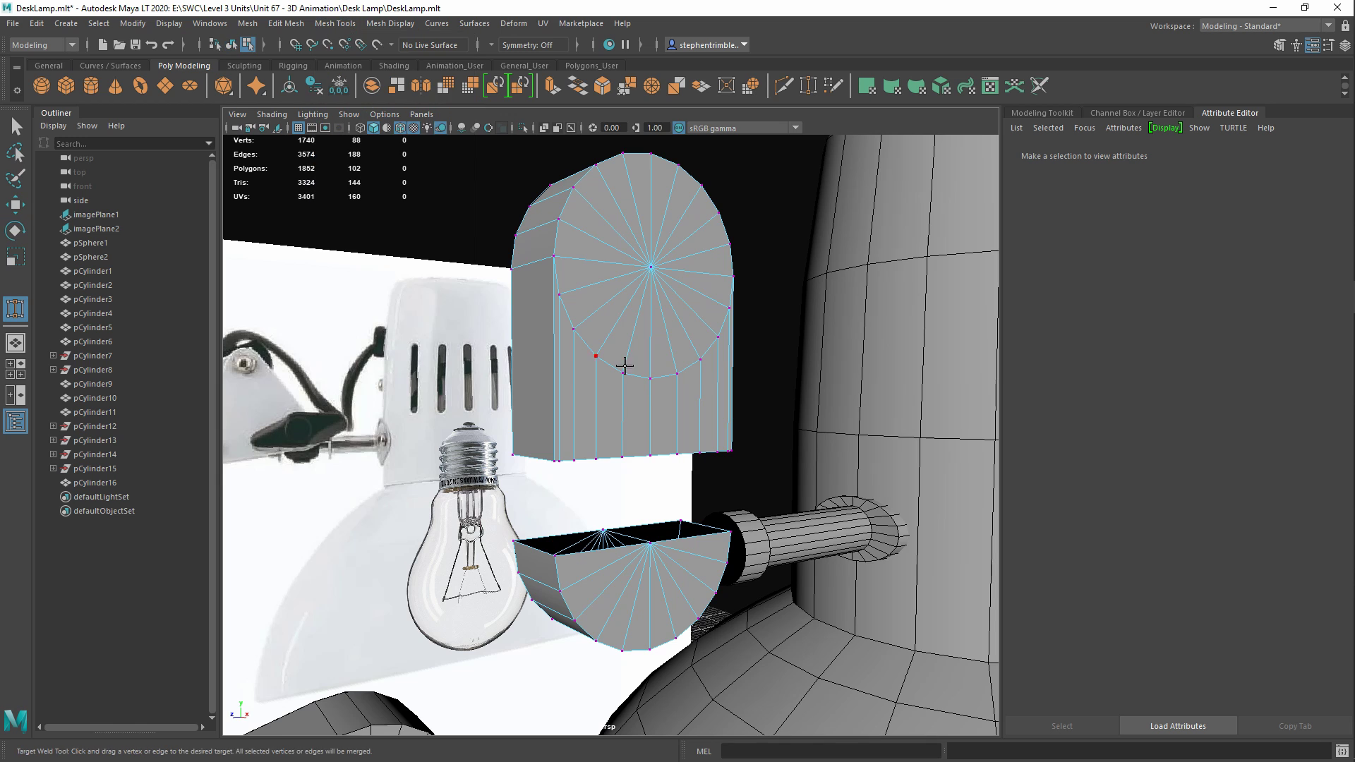
left_click_drag(659, 403, 621, 522, "alt")
scroll(614, 575, "up", 3)
middle_click_drag(608, 507, 634, 448, "alt")
left_click_drag(634, 448, 616, 422, "alt")
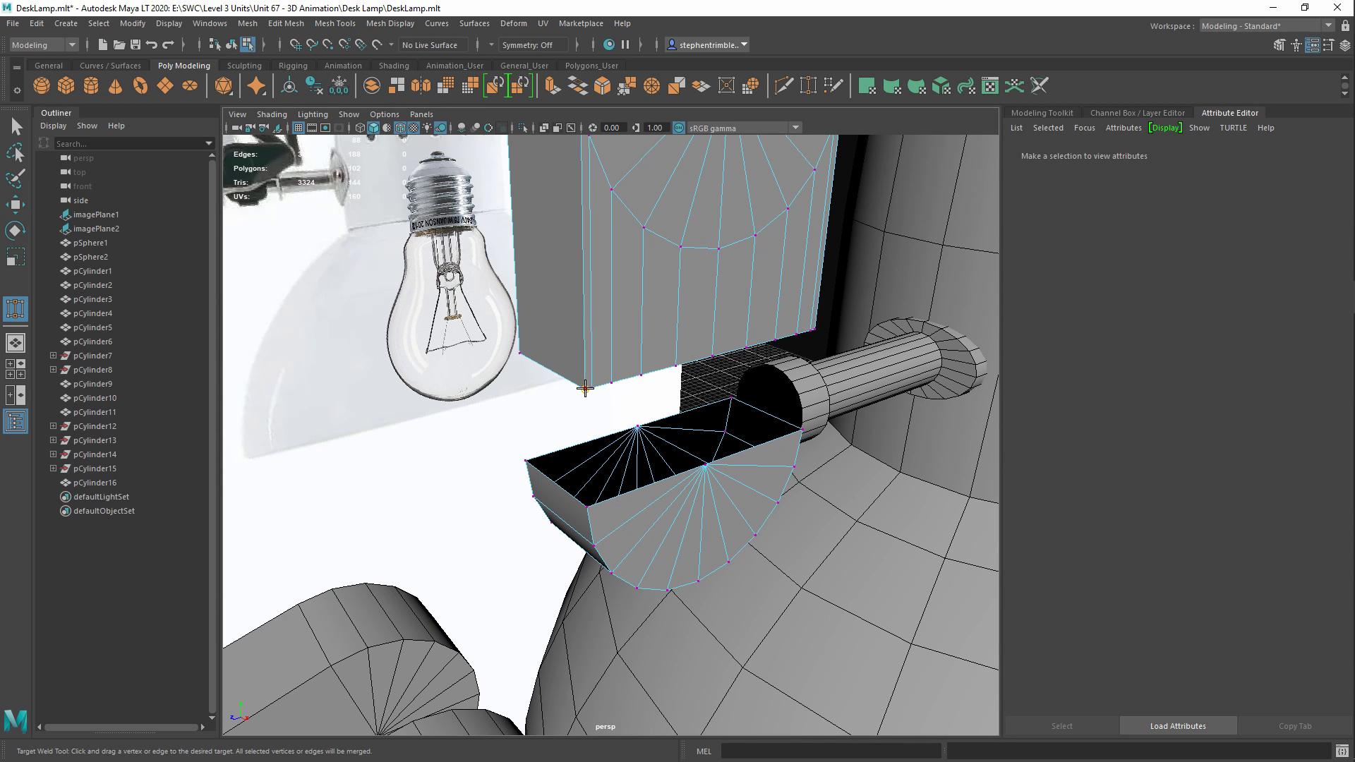
left_click_drag(589, 488, 589, 507)
left_click_drag(589, 387, 589, 506)
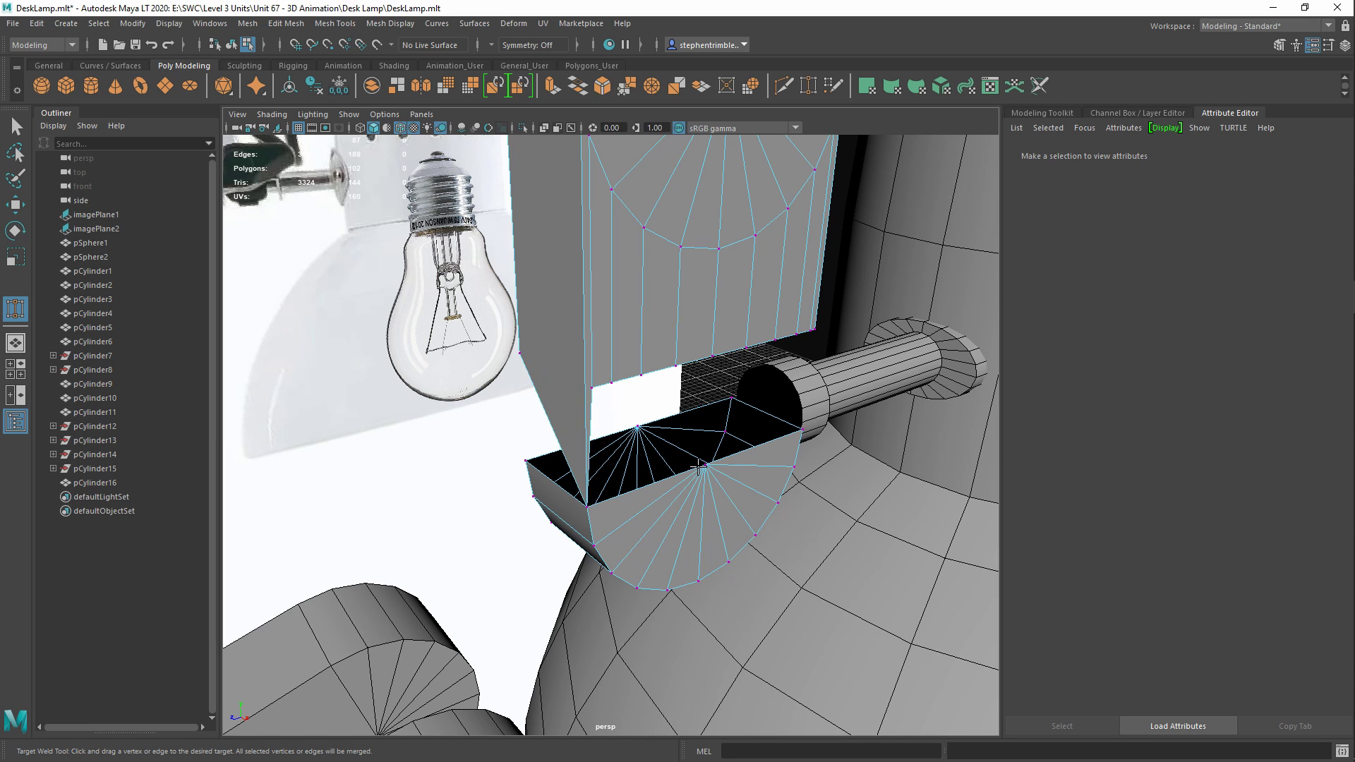
Weld the neighbouring bottom vertices of the upper extrusion together into the same corner of the half-disc
left_click_drag(614, 450, 591, 409, "alt")
left_click_drag(666, 387, 788, 424, "alt")
left_click_drag(636, 445, 544, 415, "alt")
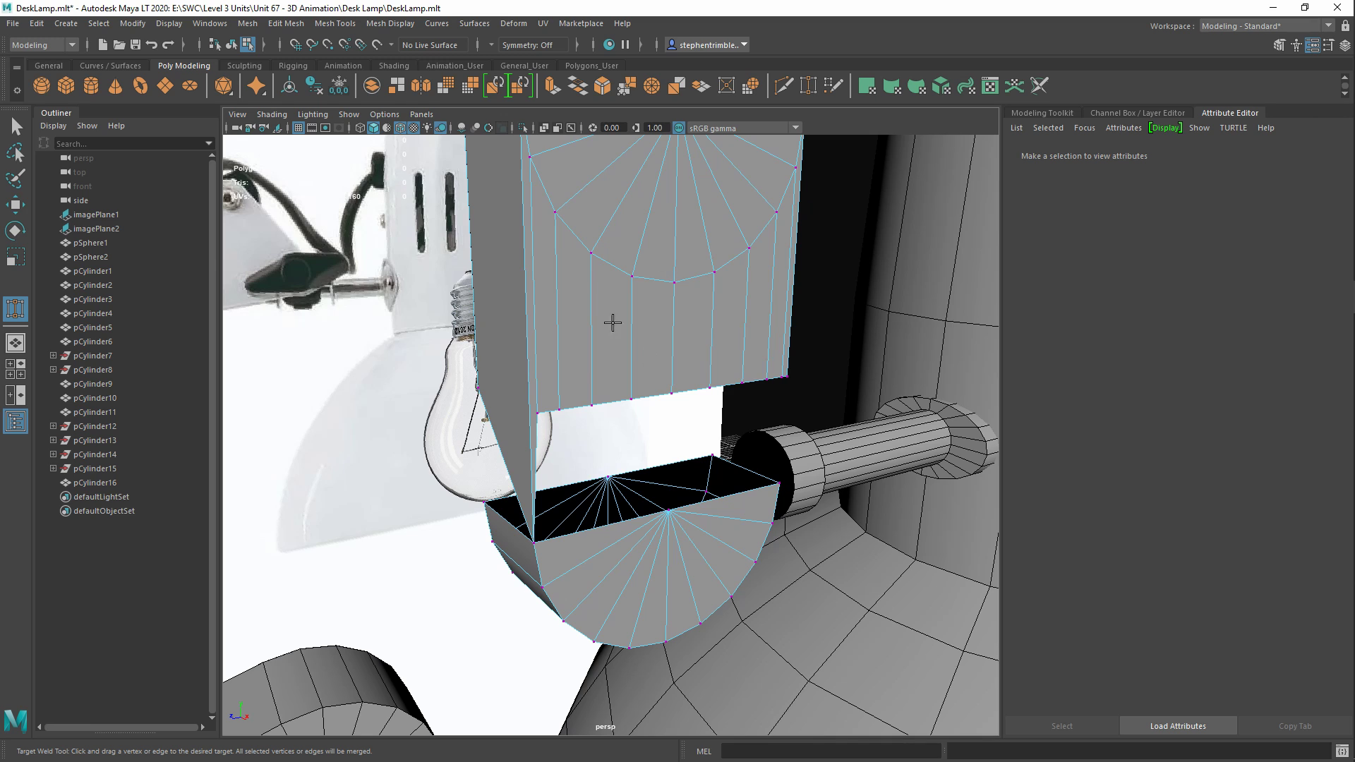
left_click(630, 399)
left_click_drag(591, 406, 538, 408)
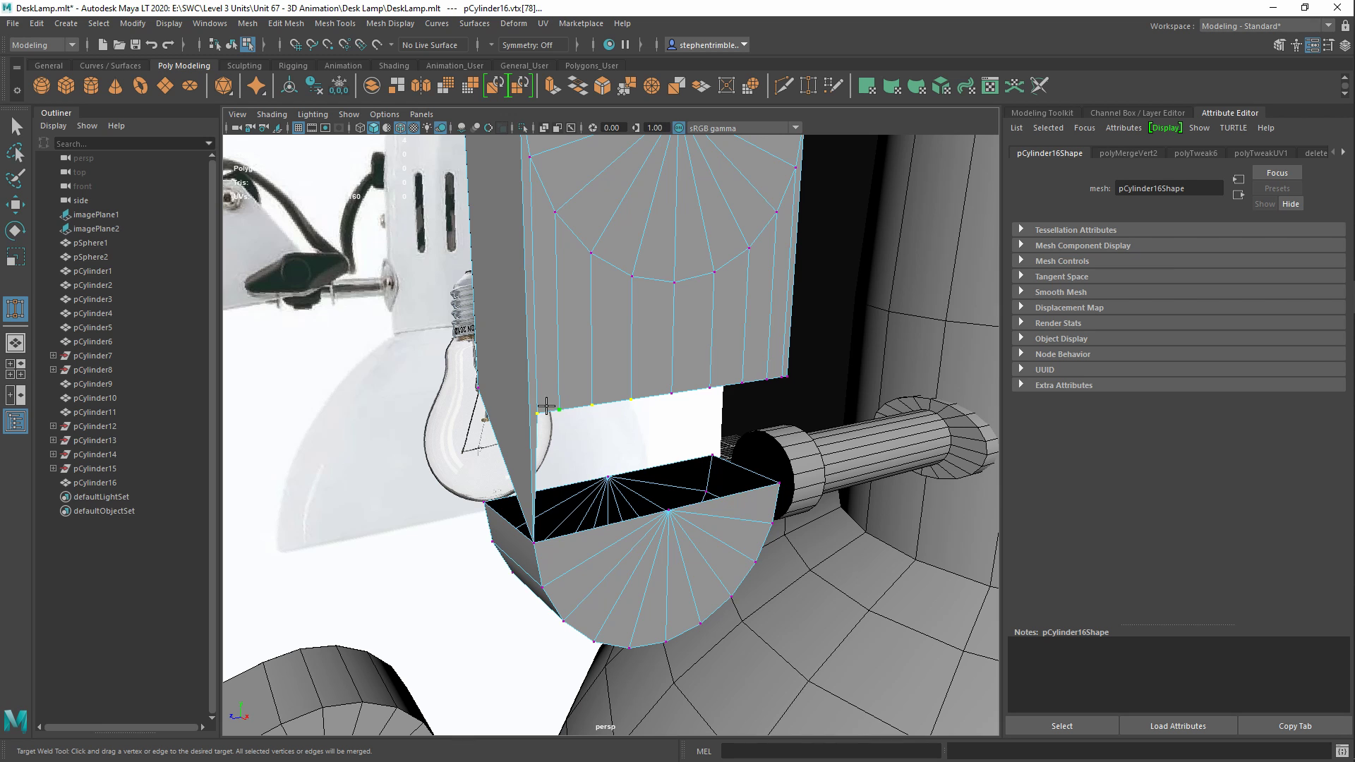
left_click_drag(538, 411, 540, 416, "alt")
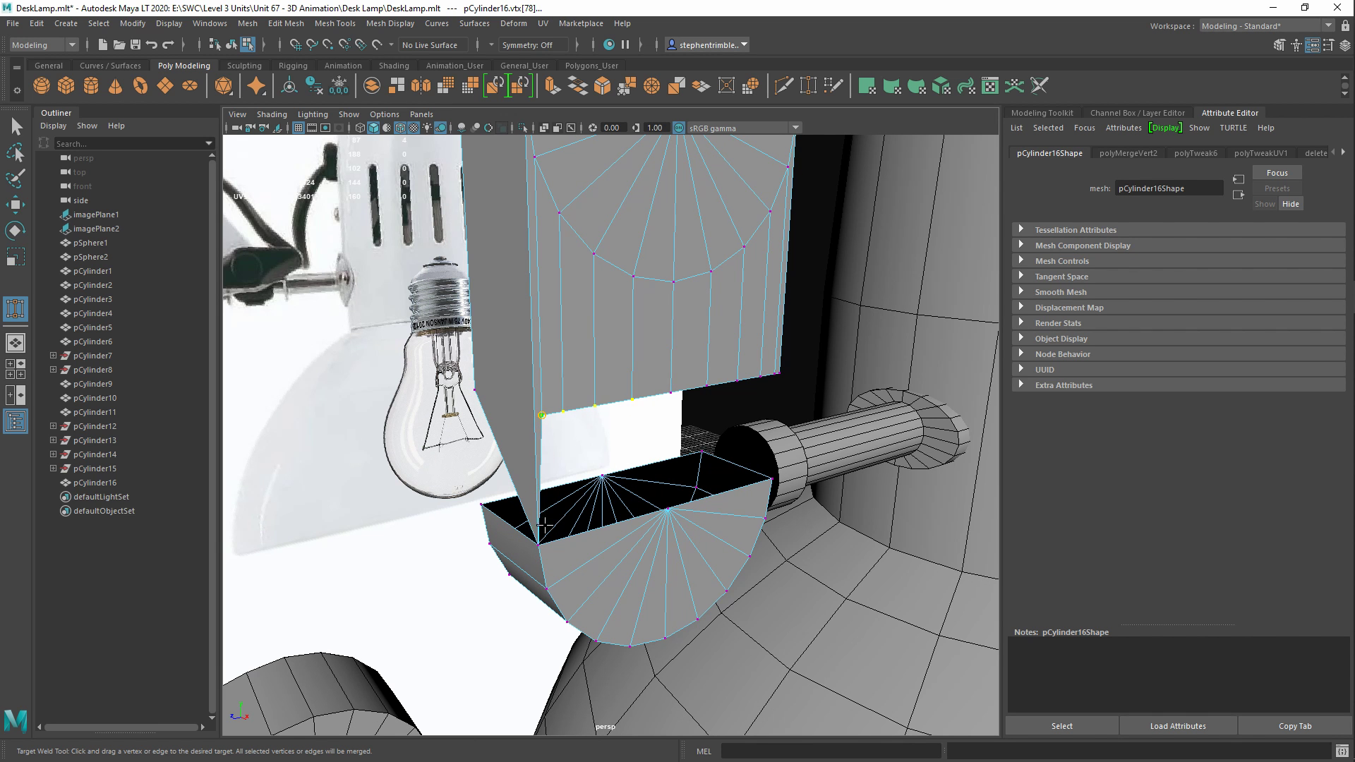
left_click_drag(544, 525, 539, 543)
Weld the remaining loose bottom vertices of the upper extrusion to the half-disc's open edge, closing the gap in the bracket
left_click_drag(666, 455, 650, 493, "alt")
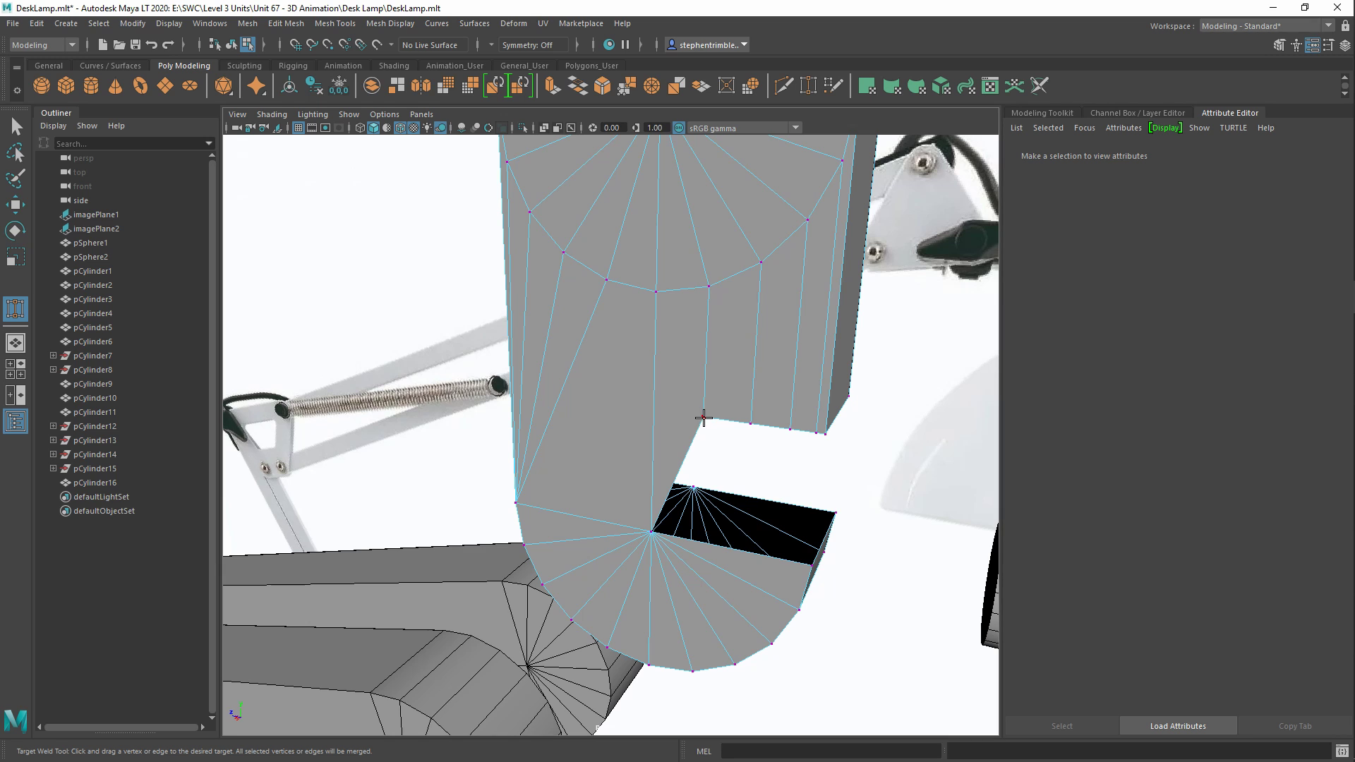
left_click(703, 418)
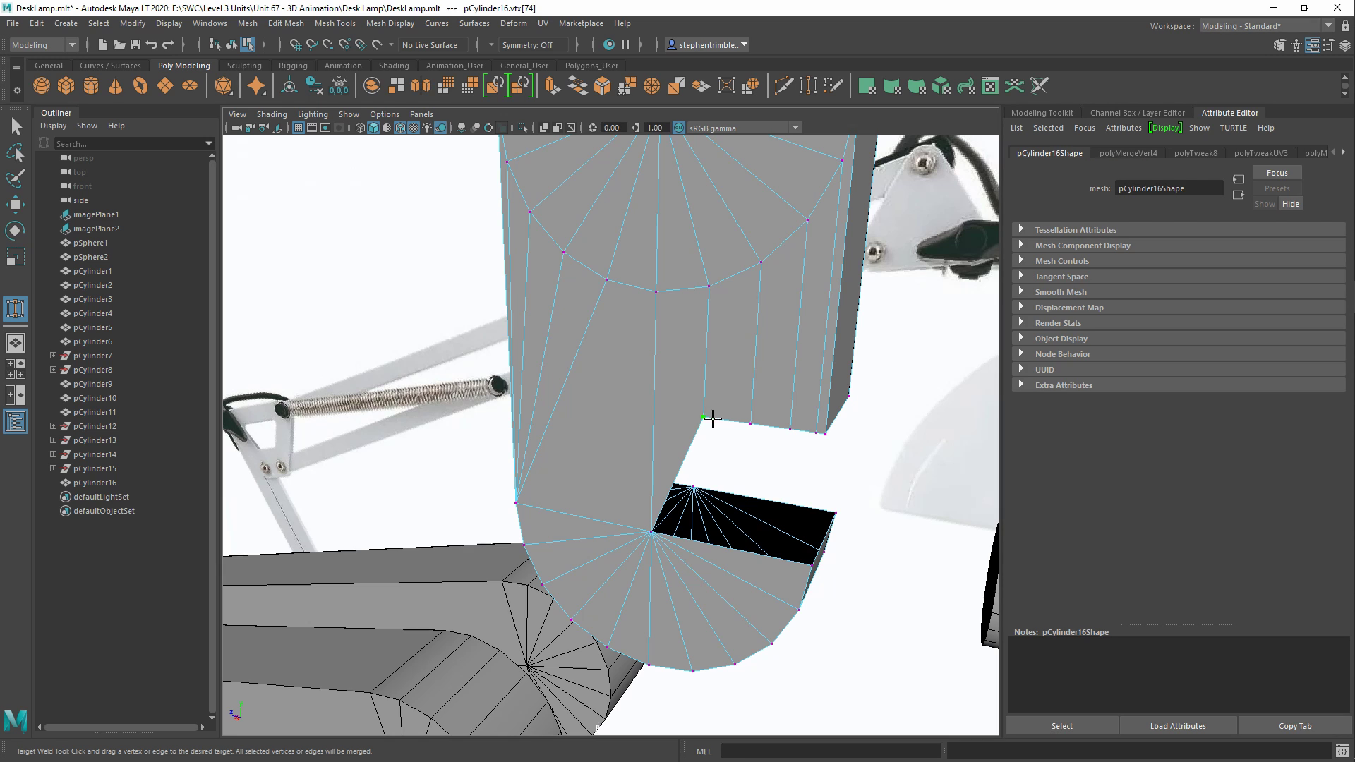
left_click(822, 432, "shift")
left_click_drag(825, 456, 526, 565)
left_click_drag(675, 511, 584, 469)
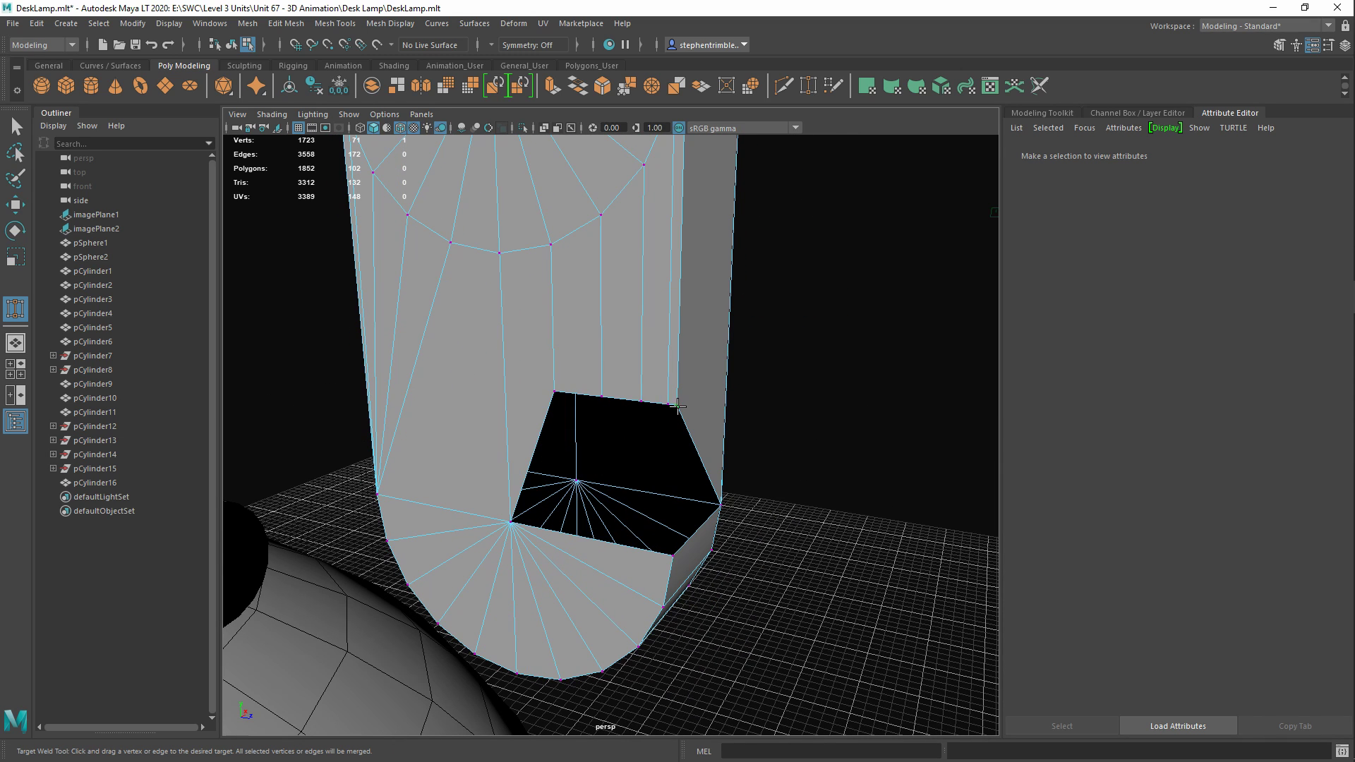
left_click_drag(677, 406, 671, 559)
left_click_drag(670, 558, 472, 415, "alt")
key("w")
left_click_drag(544, 384, 598, 367, "alt")
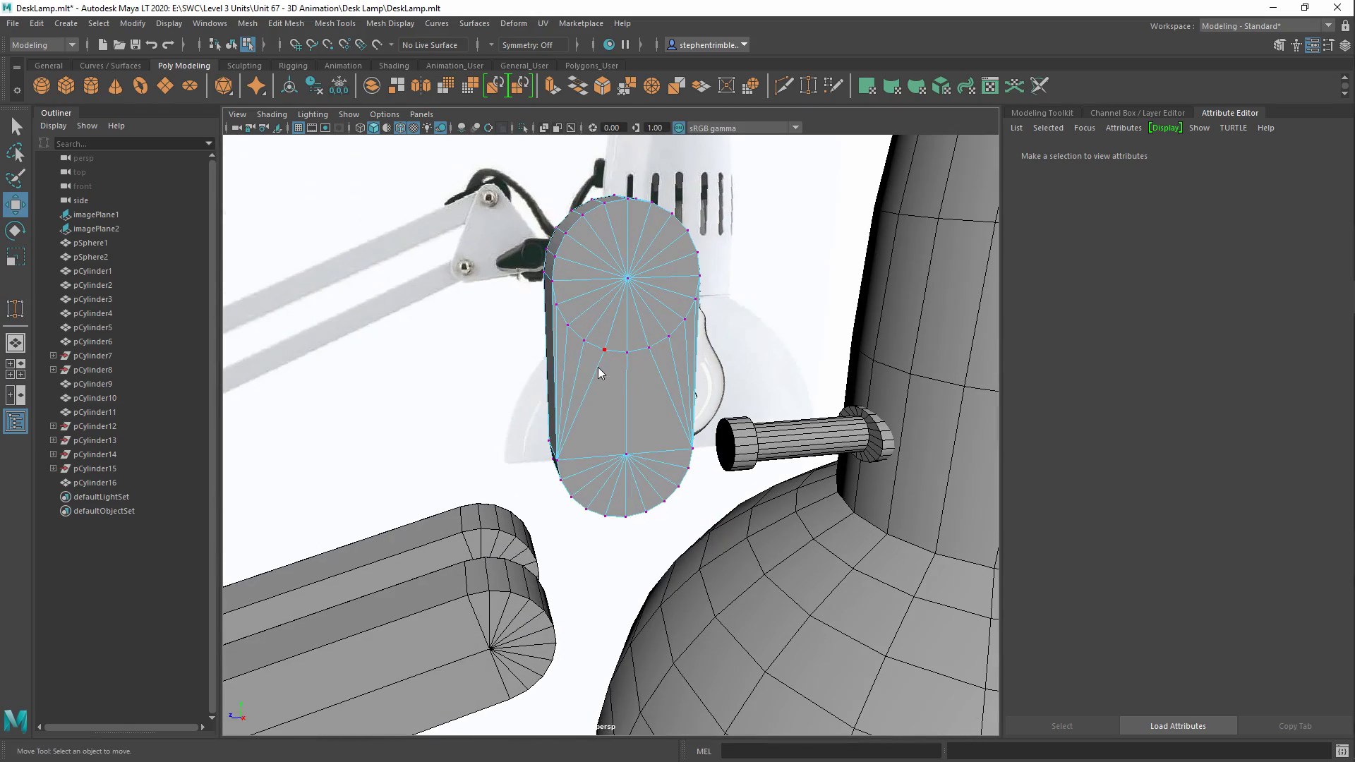
Select all the circular cap faces on both sides of the bracket's upper end
right_click_drag(598, 358, 656, 346)
left_click_drag(656, 345, 608, 468, "alt")
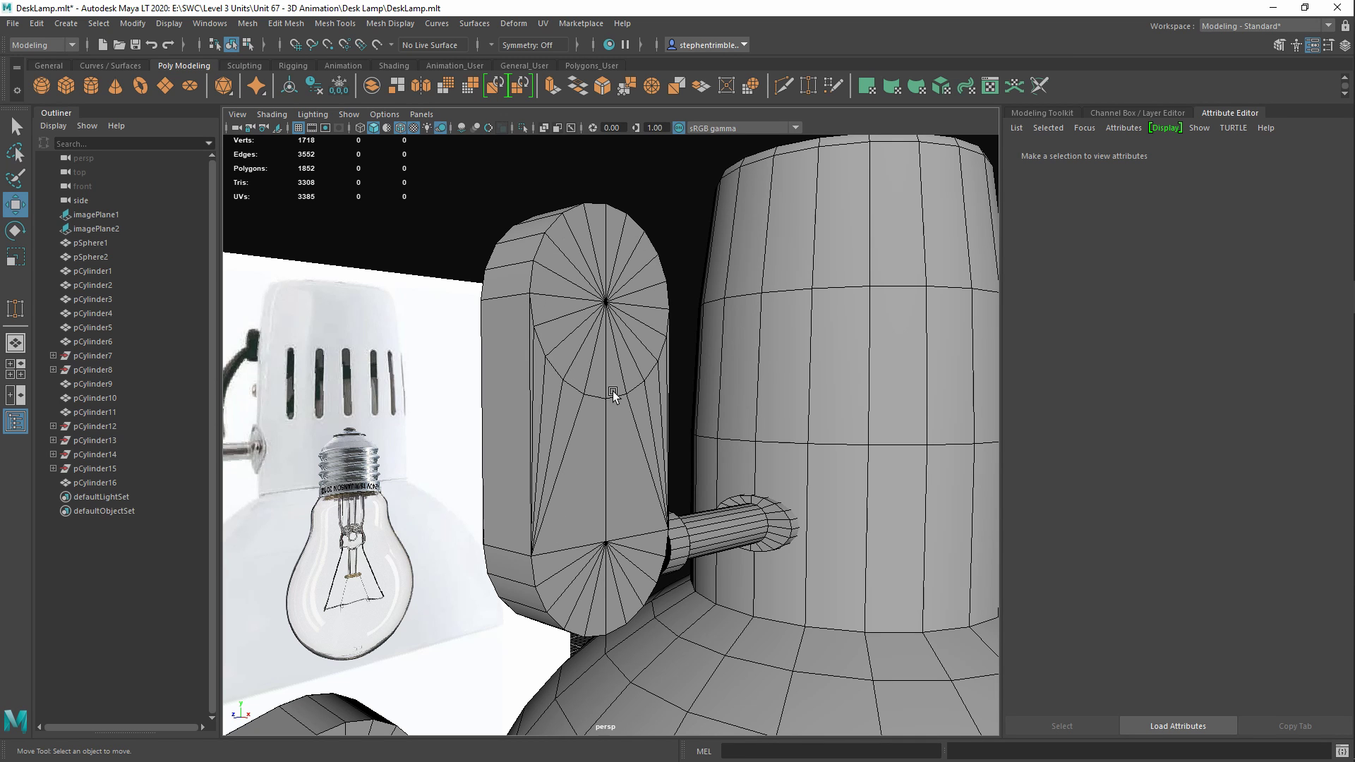
left_click_drag(556, 343, 586, 315, "alt")
right_click_drag(594, 309, 638, 302)
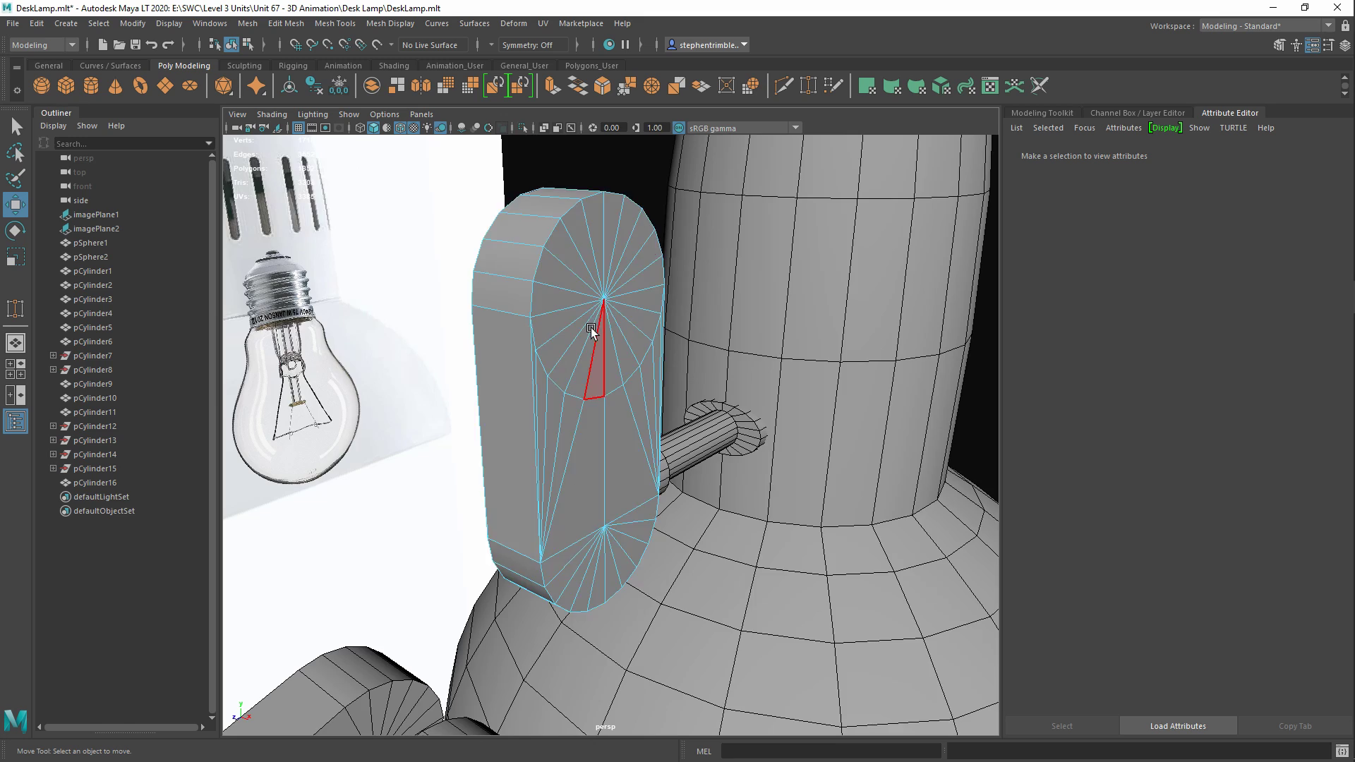
mouse_move(591, 327)
left_mouse_down("alt")
mouse_move(558, 293)
mouse_move(627, 235)
mouse_move(598, 341)
mouse_move(549, 321)
mouse_move(720, 332)
mouse_move(699, 331)
left_mouse_up("alt")
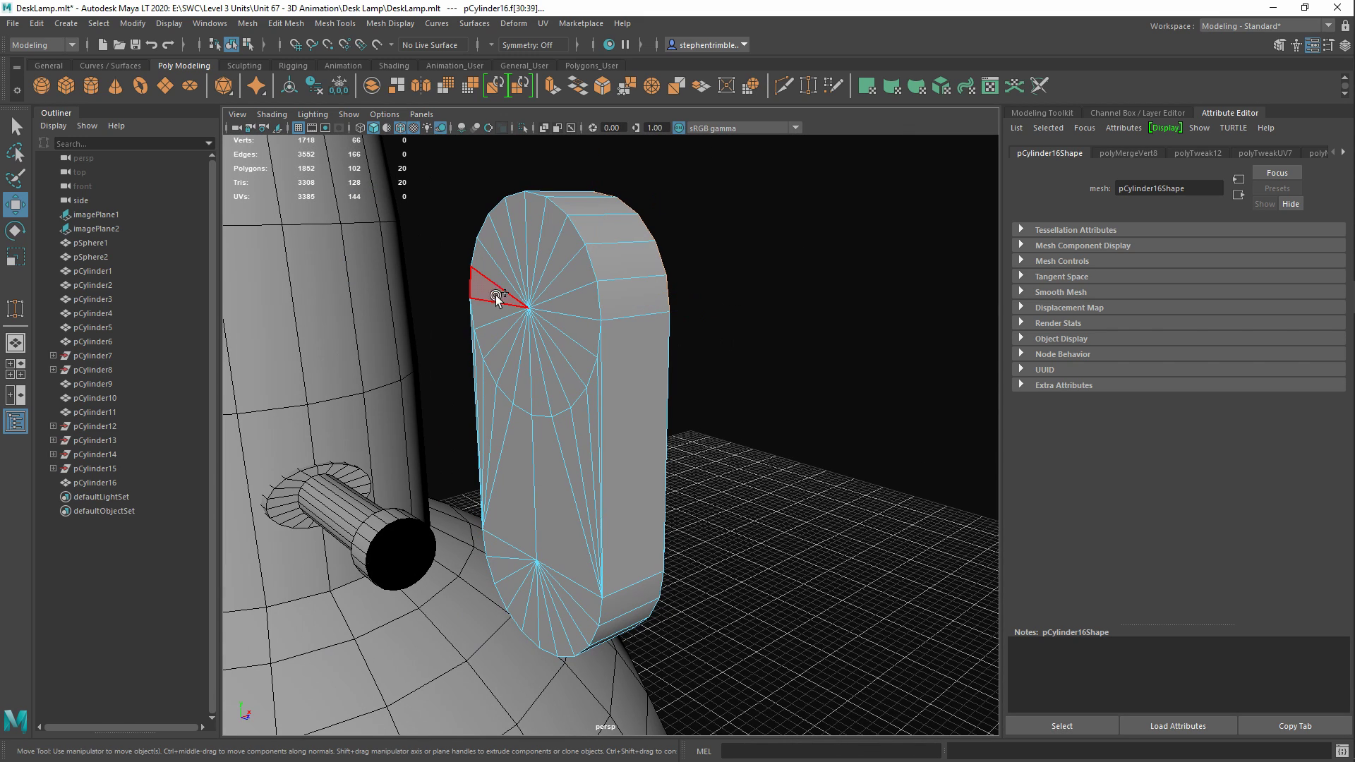
mouse_move(505, 296)
left_mouse_down()
mouse_move(480, 261)
mouse_move(565, 303)
mouse_move(508, 332)
mouse_move(635, 325)
mouse_move(606, 228)
left_mouse_up()
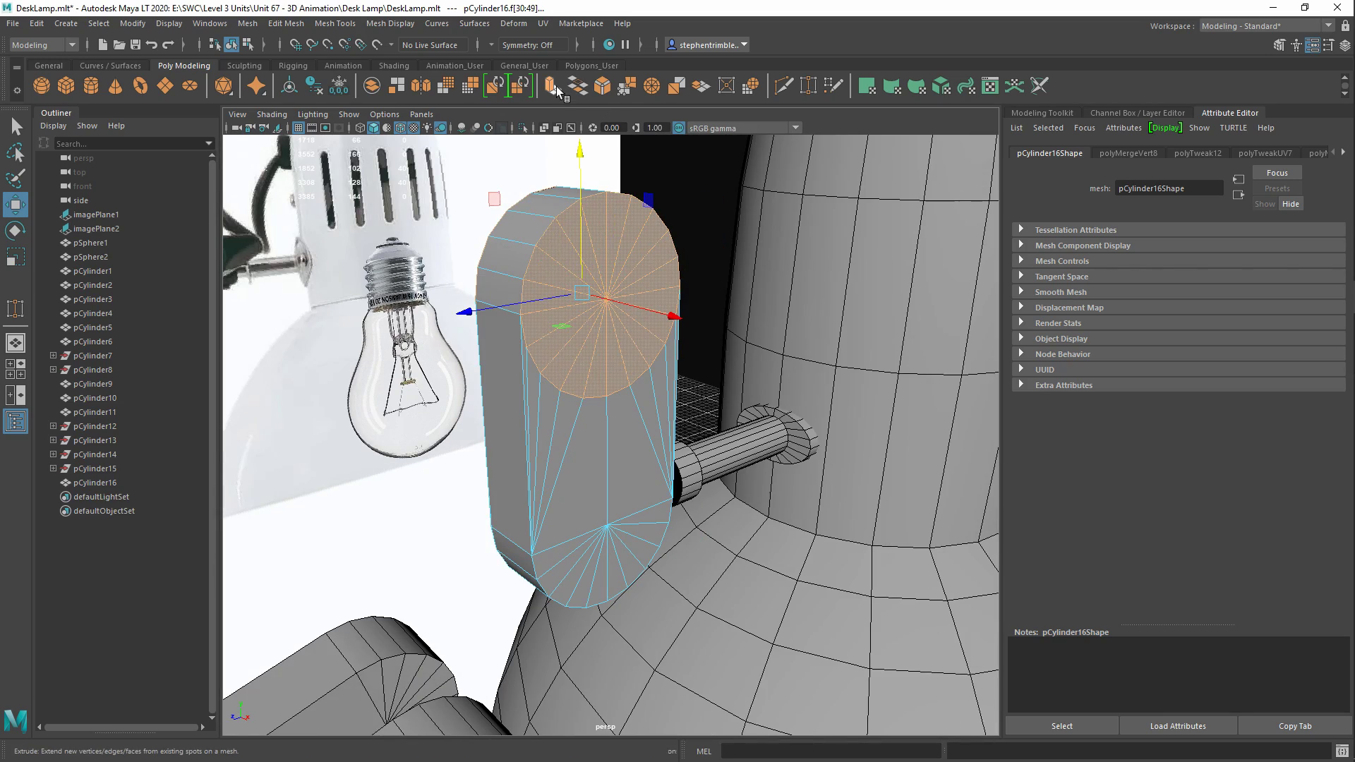
Extrude the selected circular faces outwards with a thickness of 0.8 and return to object selection
left_click(578, 85)
left_click_drag(706, 317, 554, 484, "alt")
right_click_drag(553, 484, 561, 509, "alt")
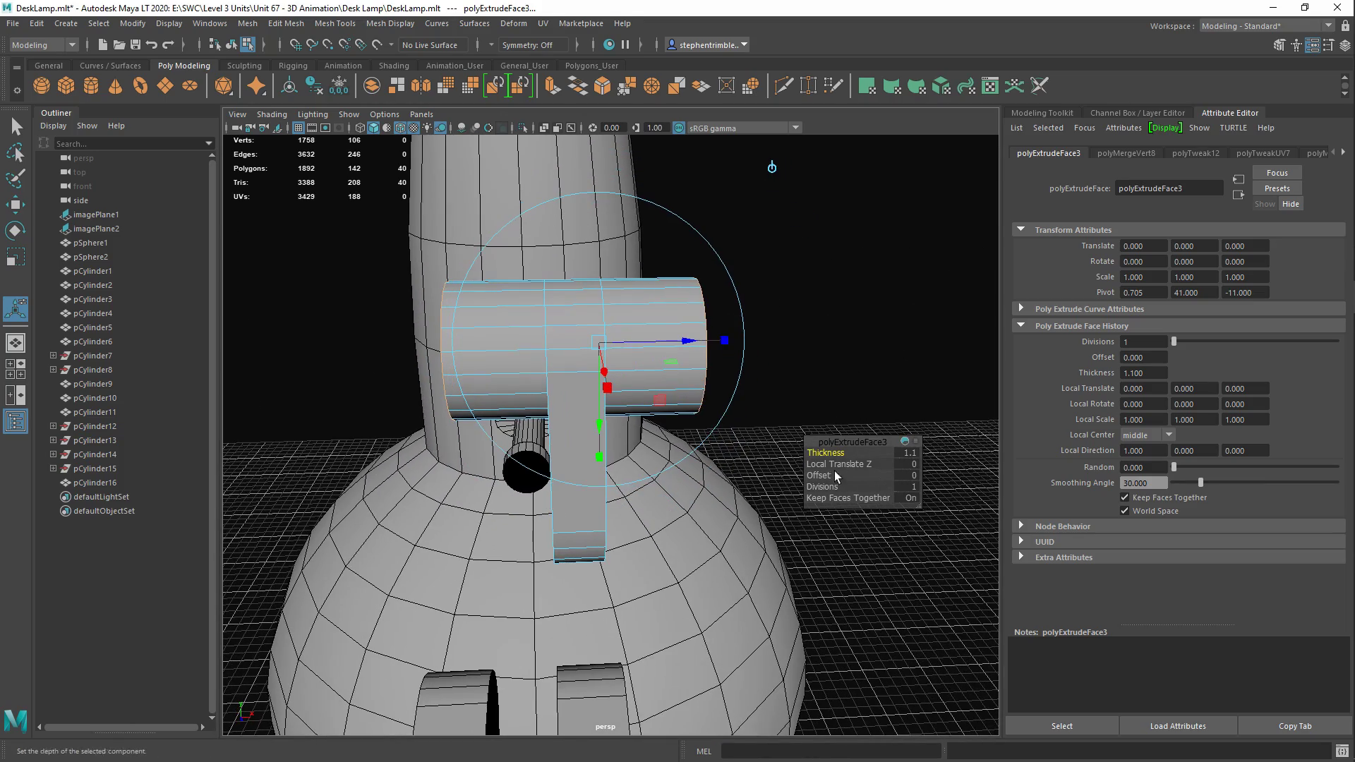
left_click_drag(832, 453, 459, 474)
key("w")
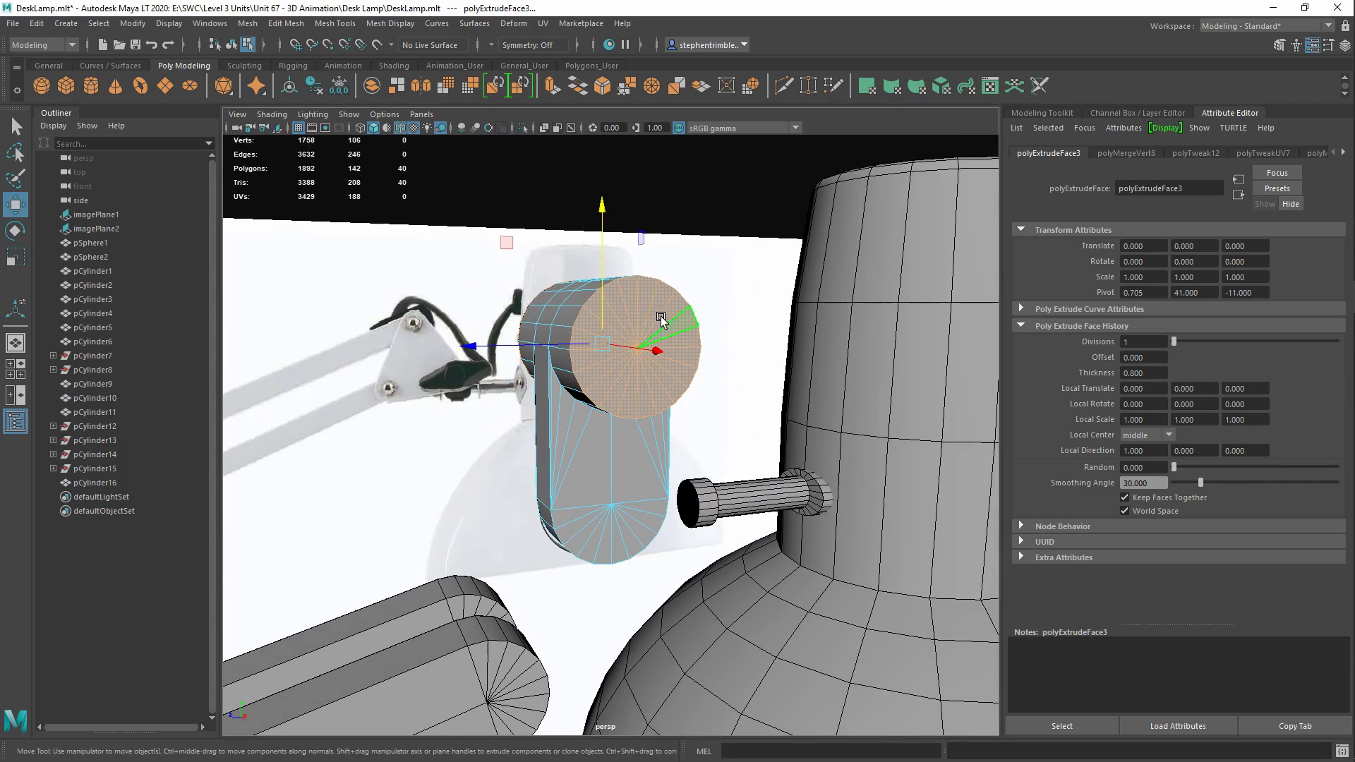
mouse_move(651, 309)
left_mouse_down("alt")
mouse_move(620, 325)
mouse_move(640, 312)
left_mouse_up("alt")
right_click_drag(641, 311, 689, 298)
left_click_drag(689, 298, 564, 466, "alt")
left_click(560, 472)
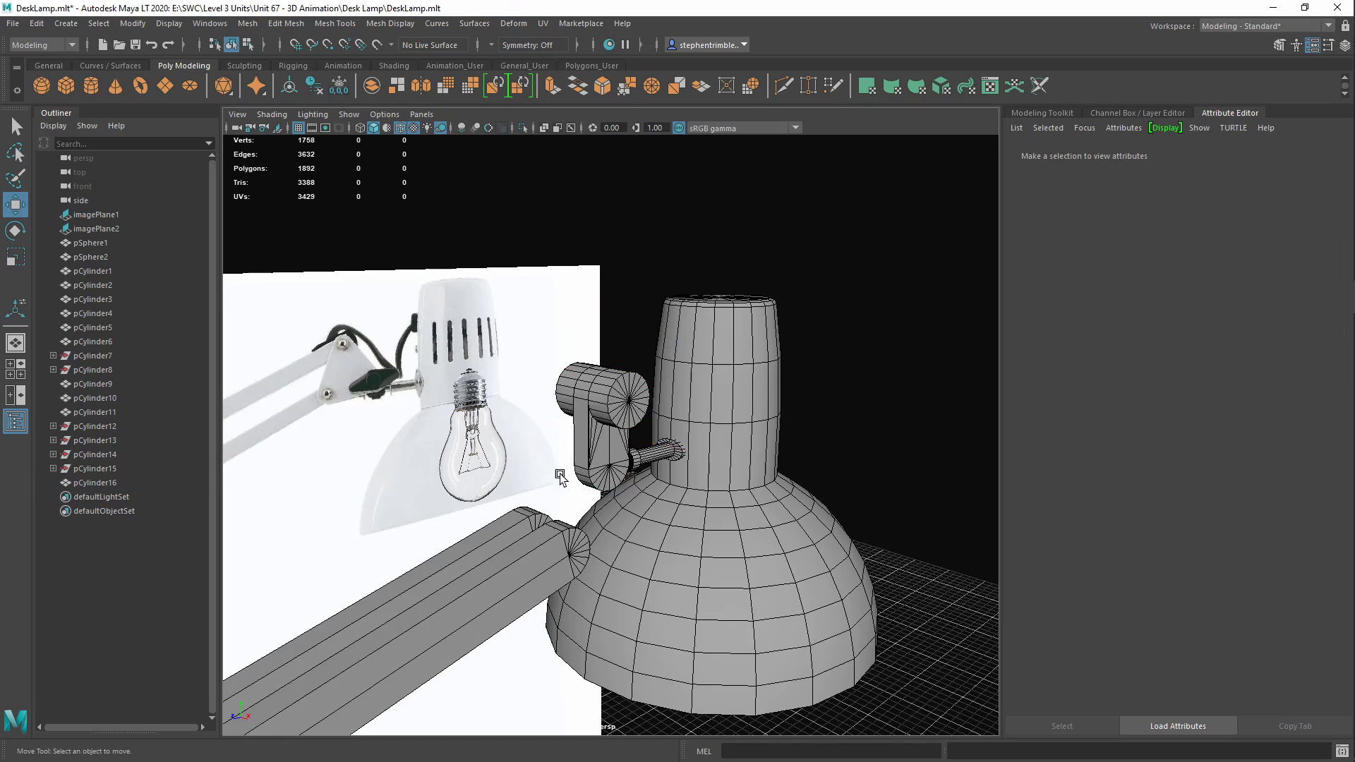
Move the bracket's pivot onto the centre of its lower rounded end
left_click(604, 507)
middle_click_drag(584, 557, 590, 468, "alt")
left_click_drag(590, 468, 536, 452, "alt")
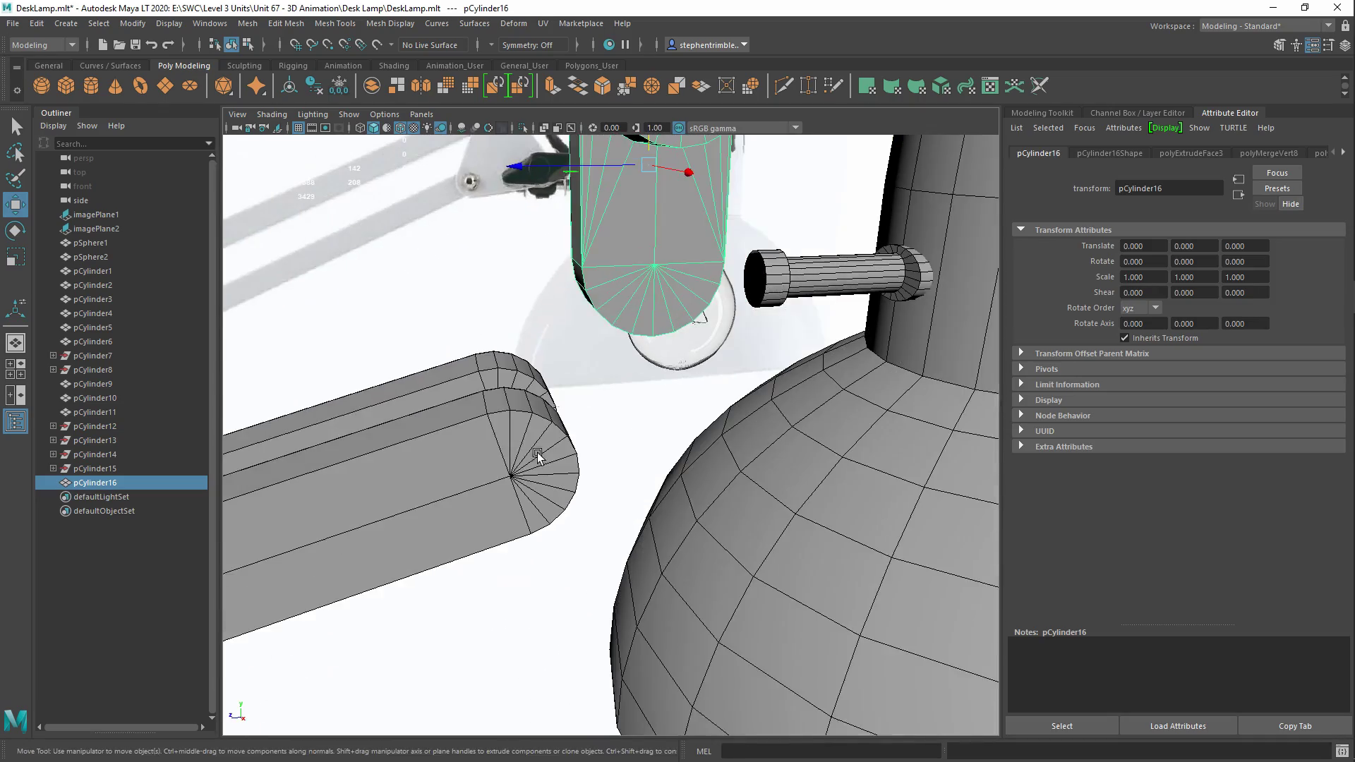
middle_click_drag(536, 452, 559, 499, "alt")
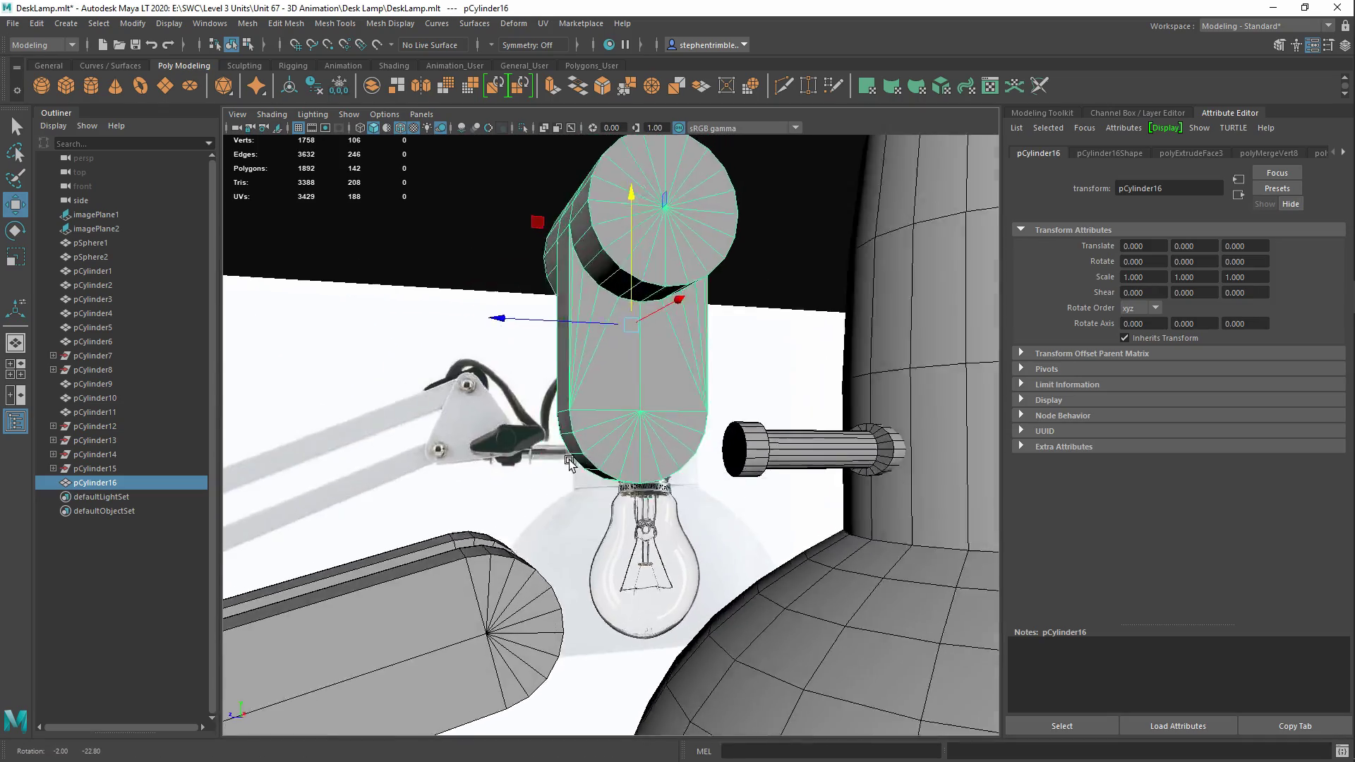
mouse_move(569, 459)
left_mouse_down("alt")
mouse_move(613, 461)
mouse_move(570, 459)
left_mouse_up("alt")
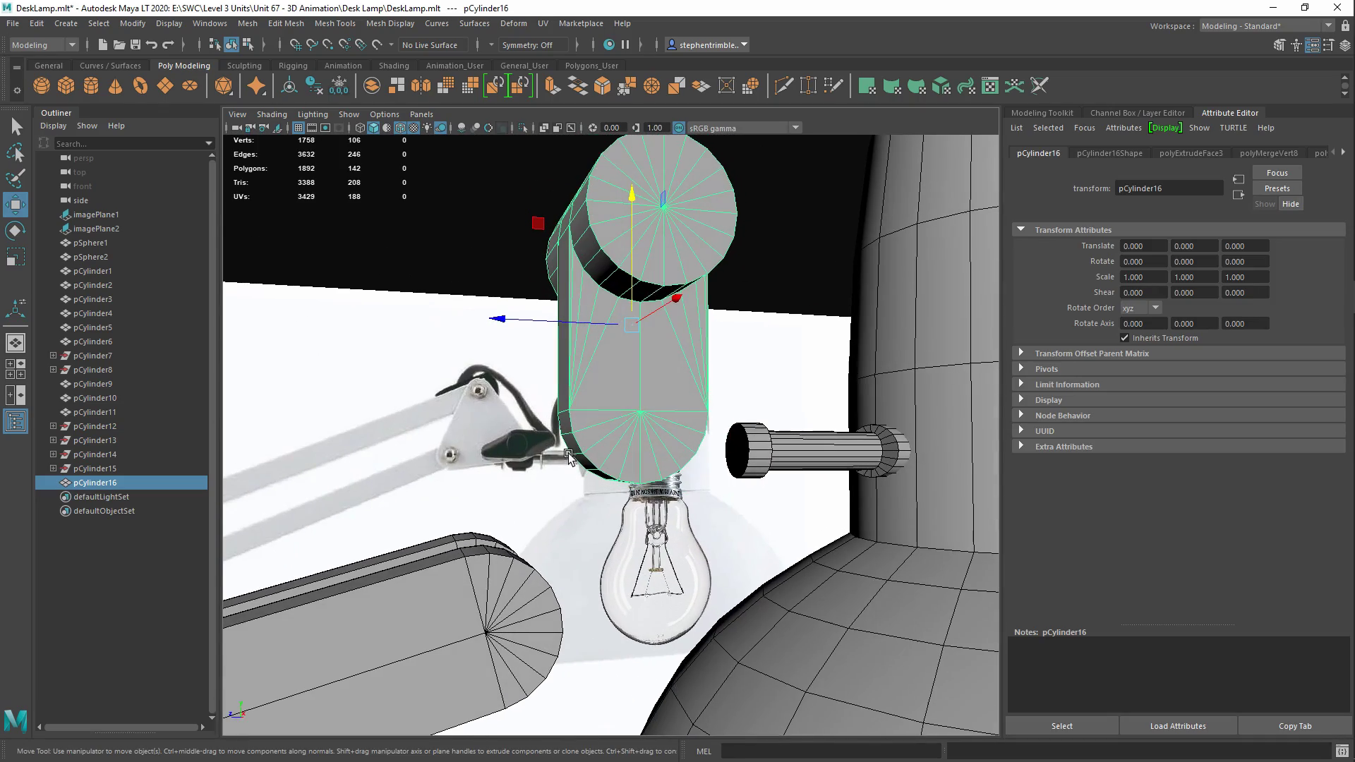
left_click_drag(648, 339, 643, 419)
key("d")
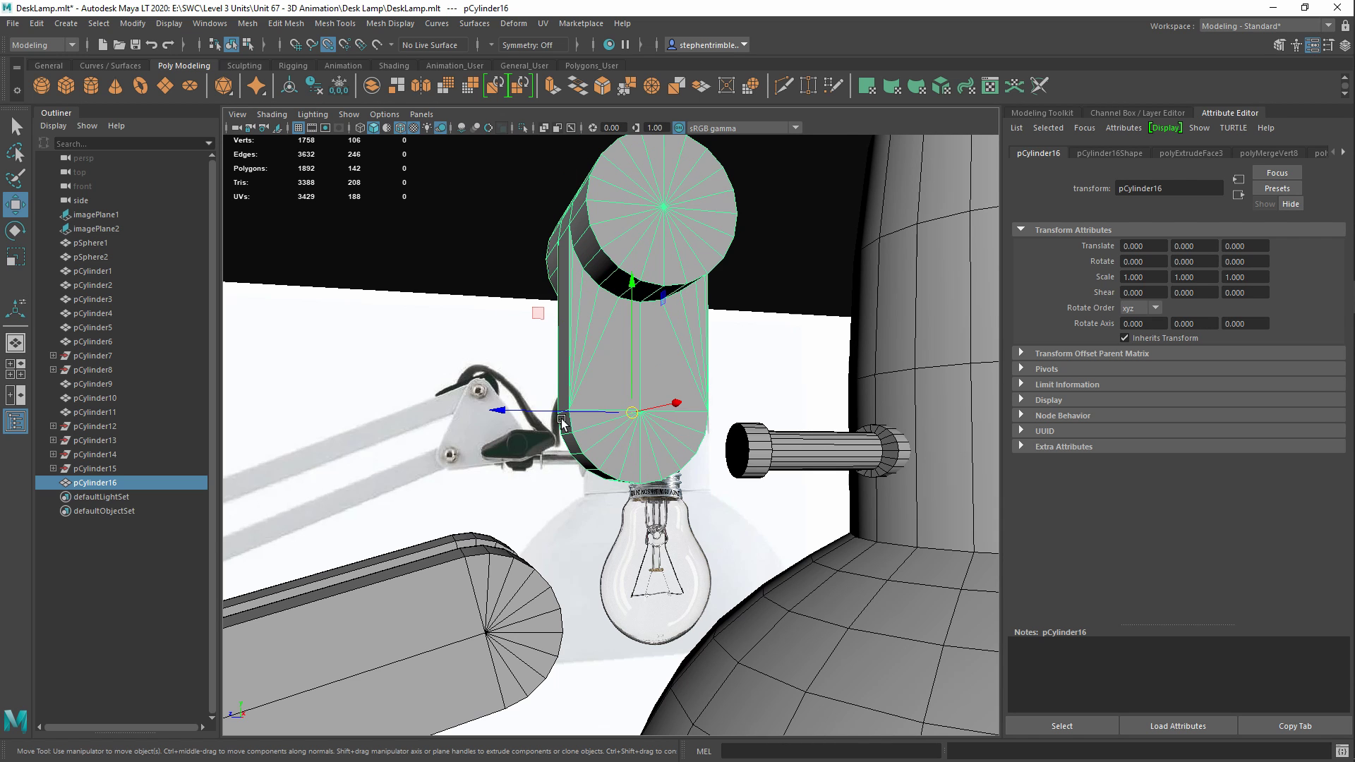
Move the bracket so its pivot meets the centre of the upper bars' rounded end, and rotate it -90 degrees about X
left_click_drag(542, 415, 484, 636)
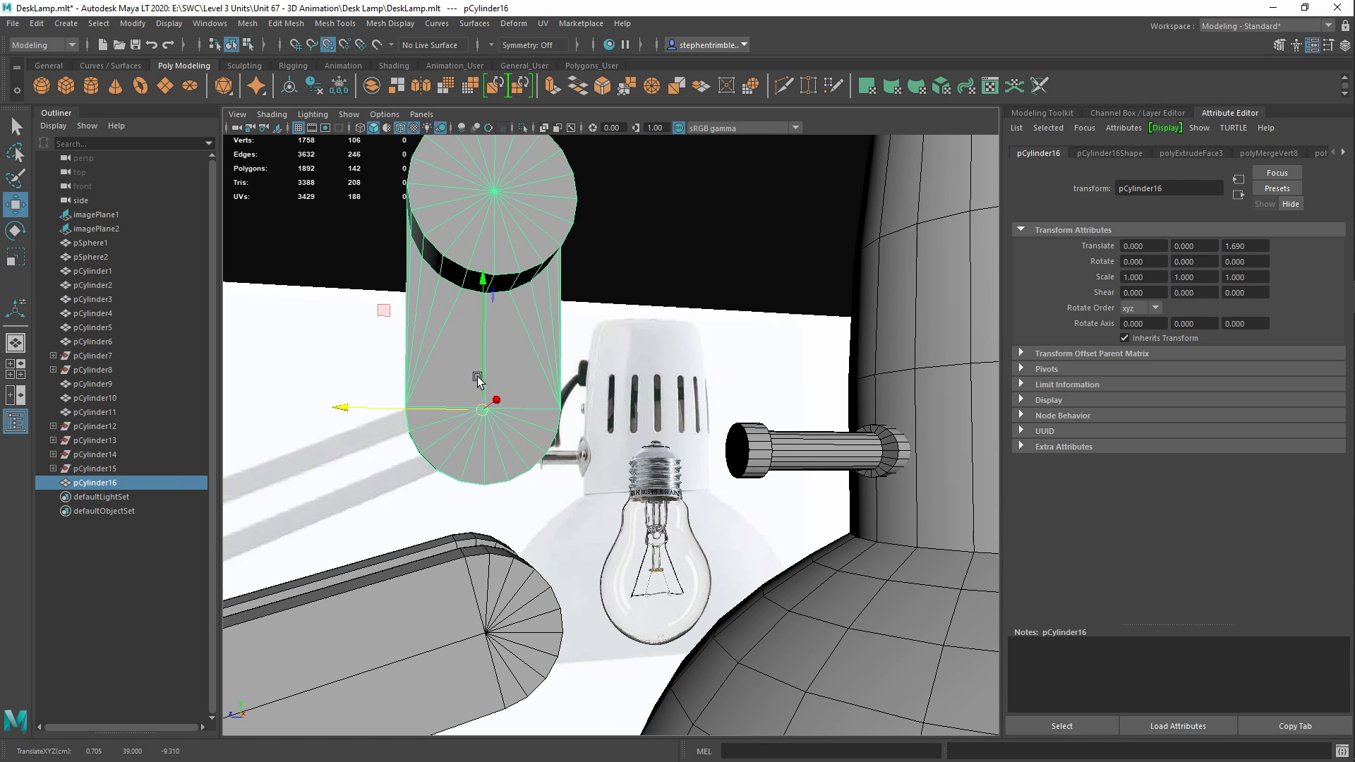
left_click_drag(475, 381, 487, 630)
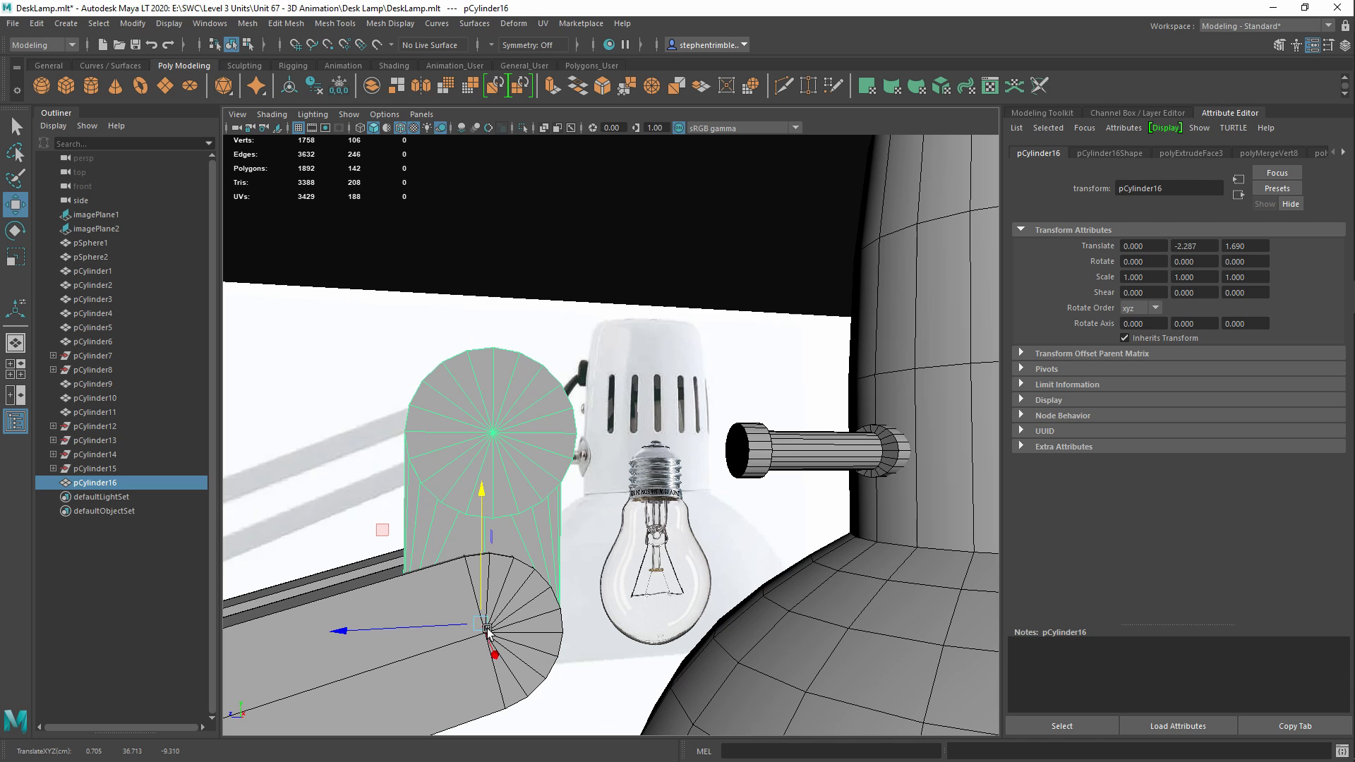
key("e")
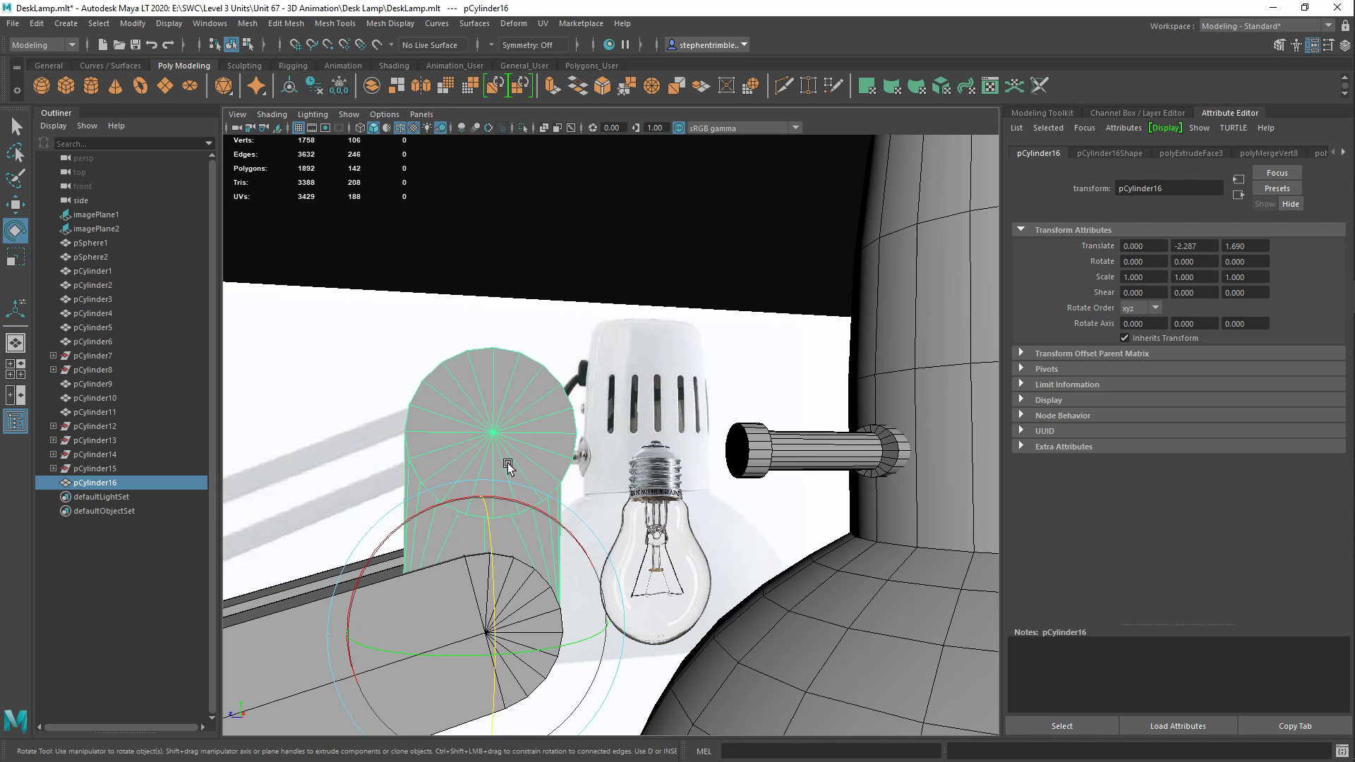
left_click_drag(370, 556, 452, 529)
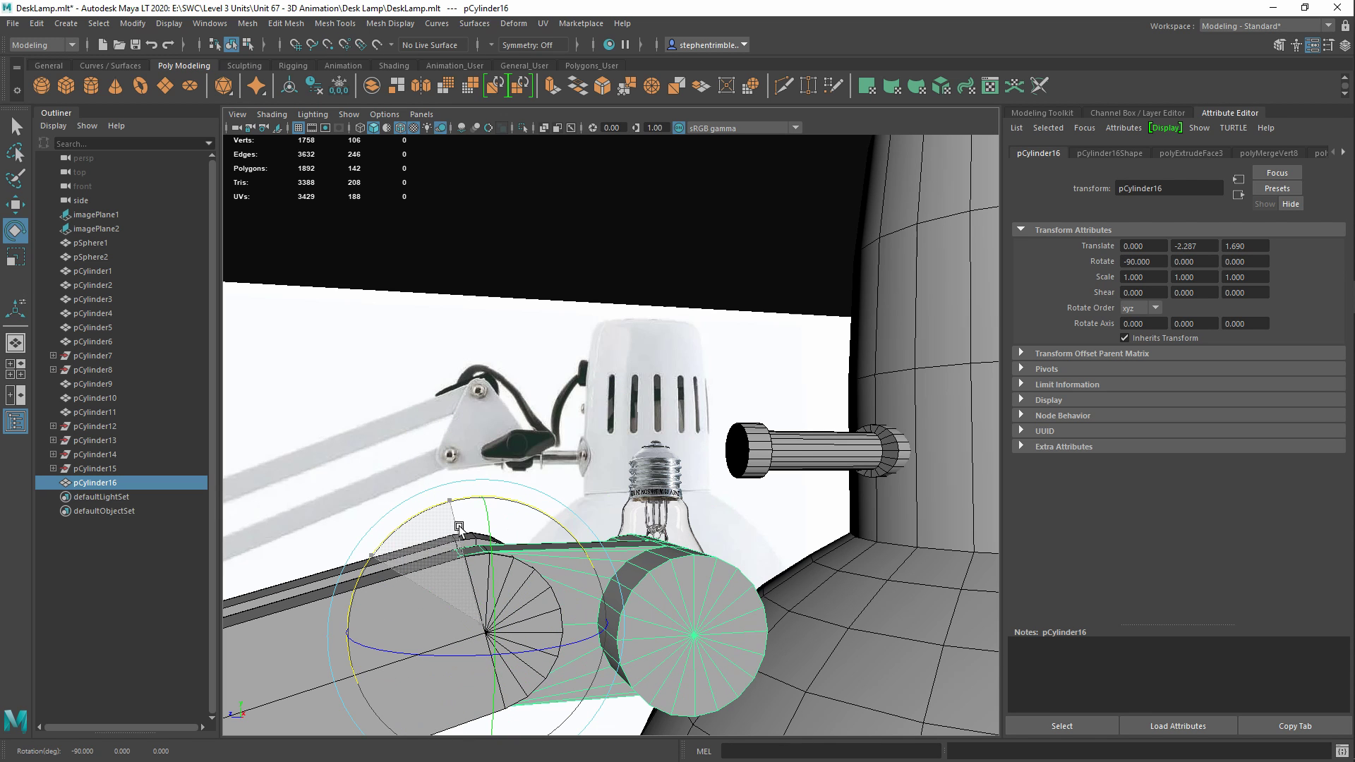
left_click(669, 315)
Examine the bracket's fit between the upper bars and lamp head, and the arm and base, from several angles
scroll(669, 315, "down", 5)
left_click_drag(559, 463, 518, 508, "alt")
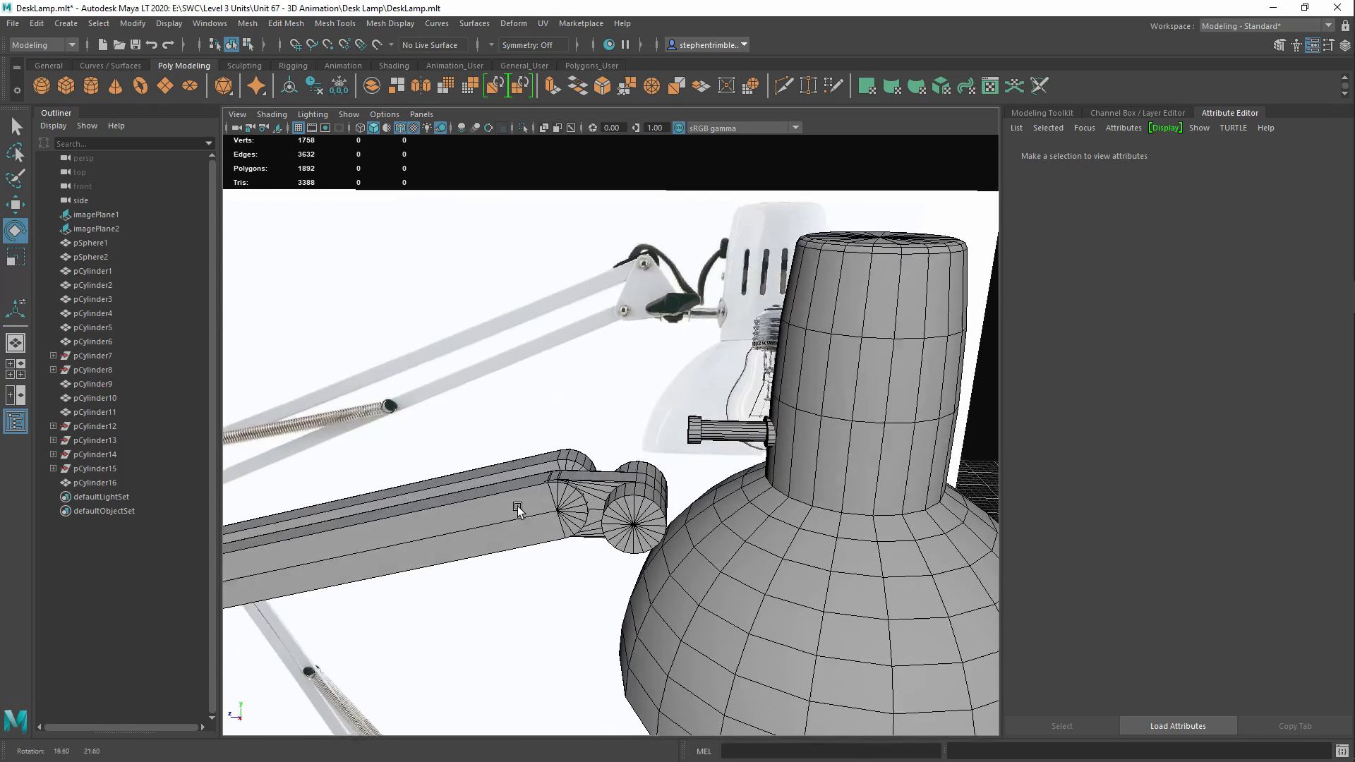
scroll(466, 368, "down", 5)
middle_click_drag(498, 529, 535, 386, "alt")
left_click_drag(535, 389, 543, 520, "alt")
middle_click_drag(544, 520, 620, 547, "alt")
scroll(580, 443, "down", 4)
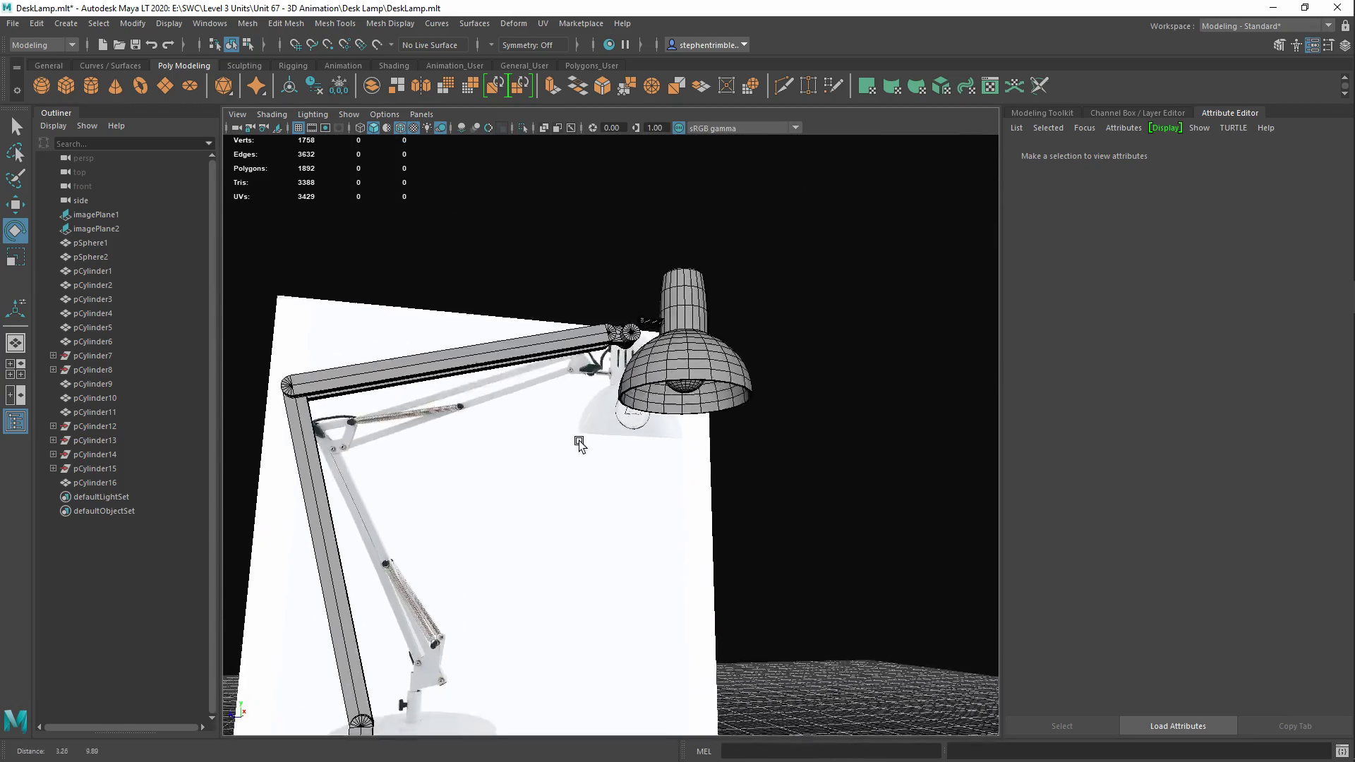
left_click_drag(579, 442, 590, 466, "alt")
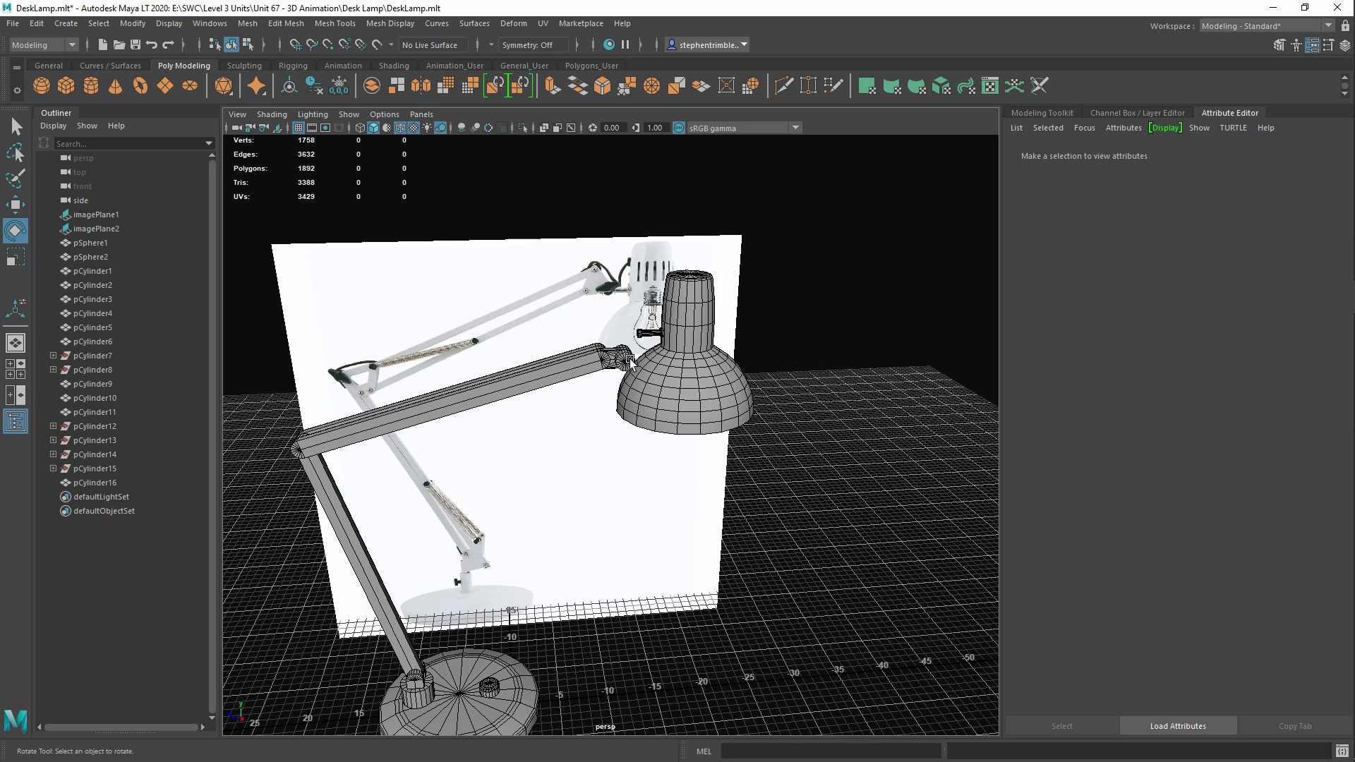
middle_click_drag(524, 525, 695, 331, "alt")
scroll(667, 469, "up", 3)
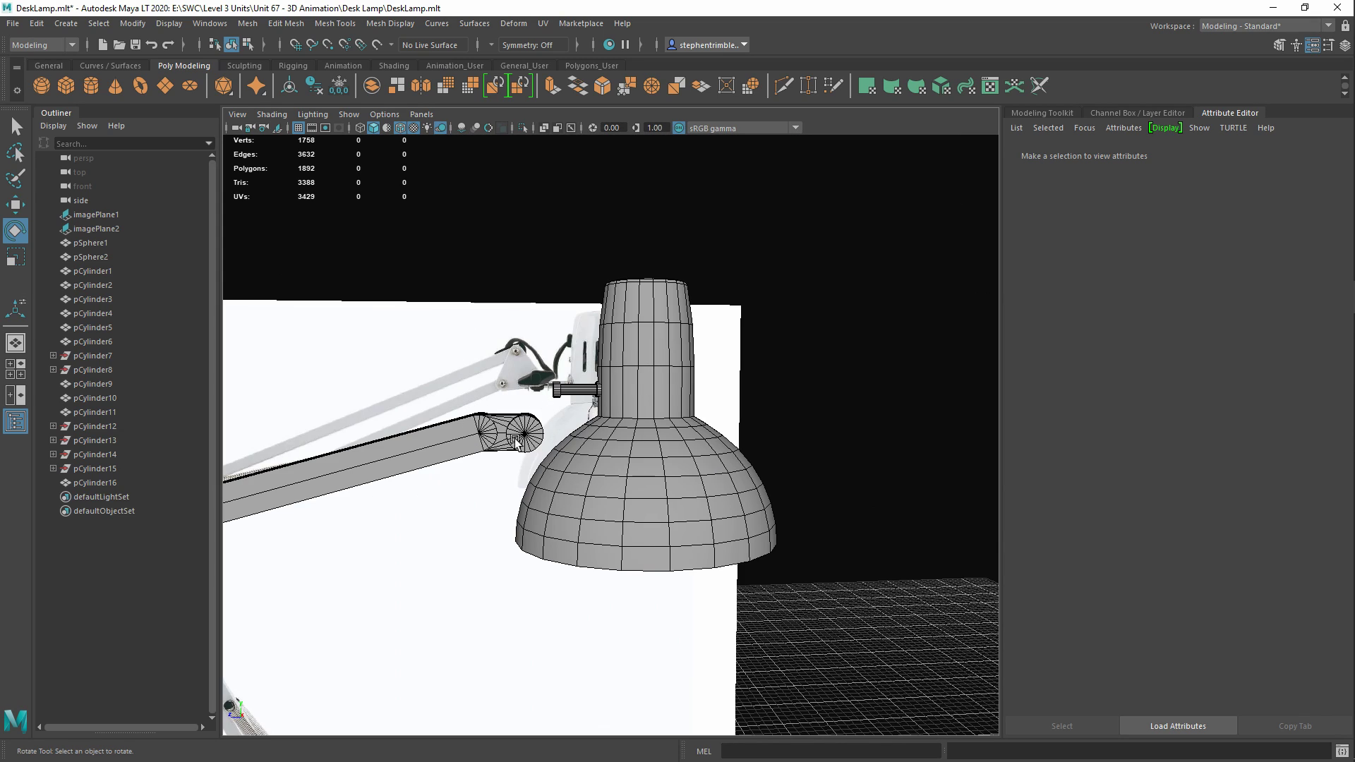
middle_click_drag(499, 539, 677, 303, "alt")
scroll(632, 596, "down", 5)
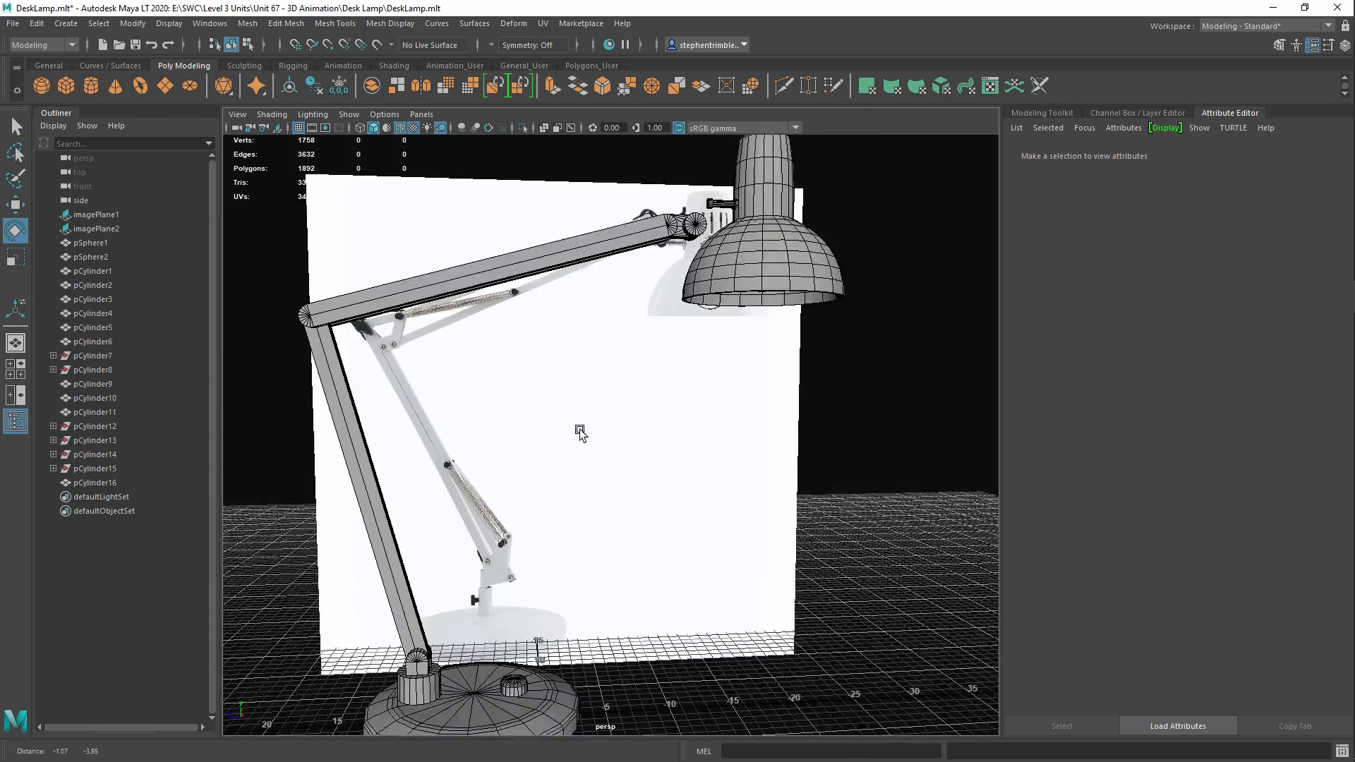
left_click_drag(581, 432, 557, 466, "alt")
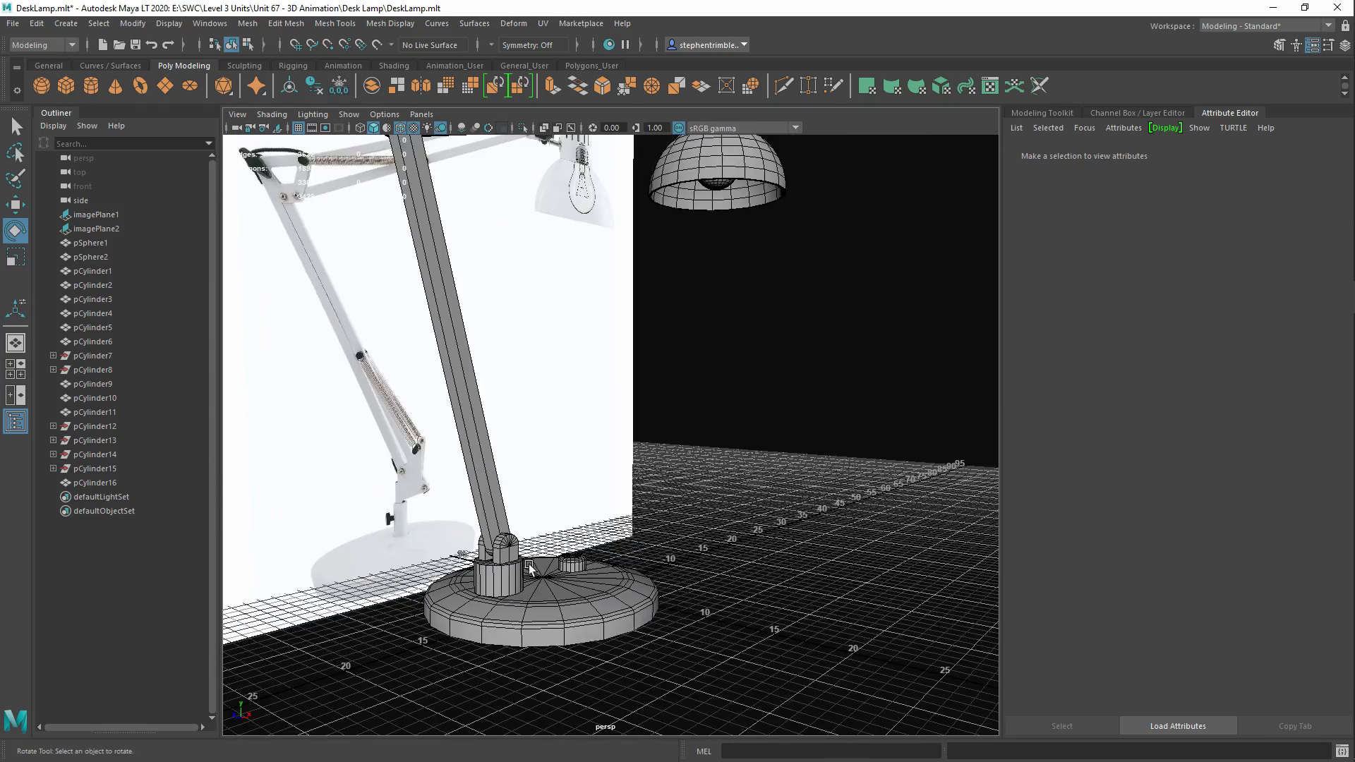
middle_click_drag(532, 569, 620, 417, "alt")
scroll(620, 412, "up", 4)
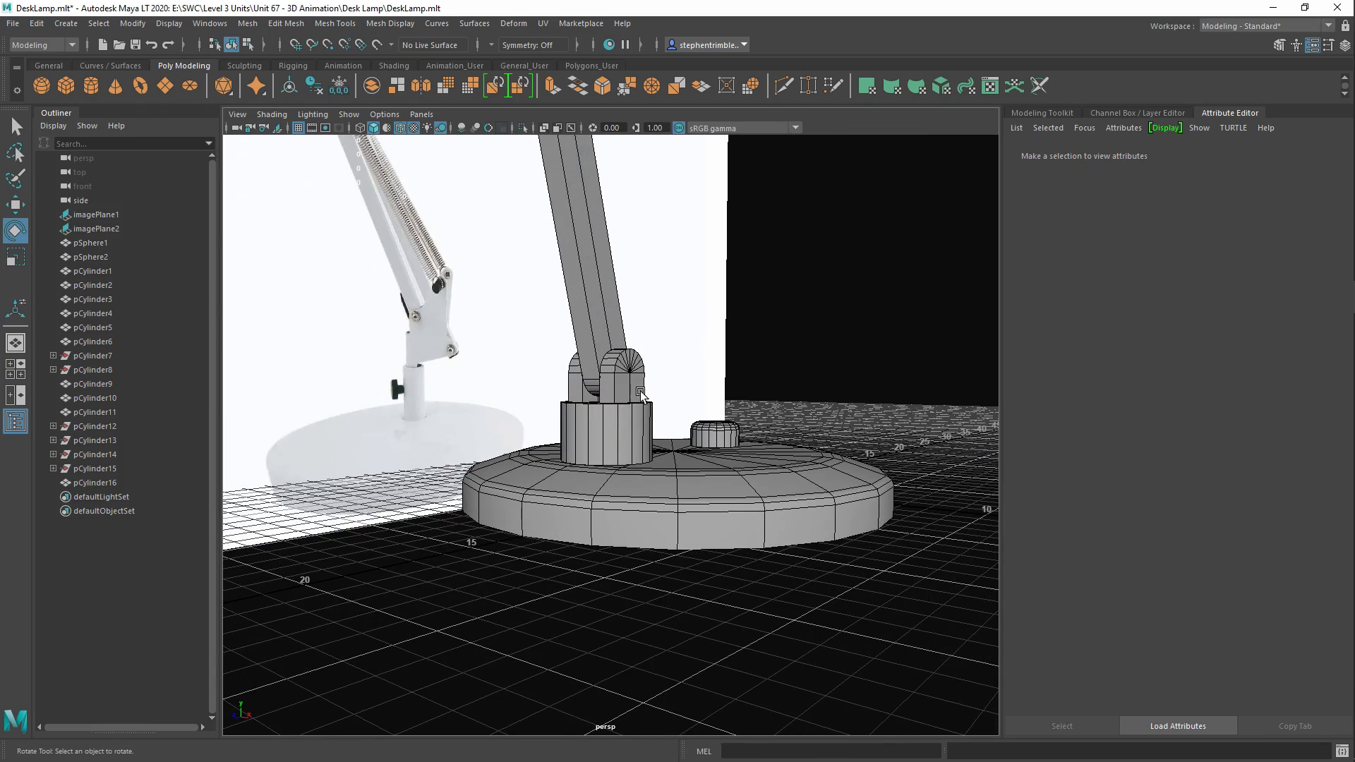
scroll(705, 433, "down", 5)
middle_click_drag(648, 325, 628, 363, "alt")
left_click_drag(628, 365, 502, 421, "alt")
scroll(606, 478, "up", 4)
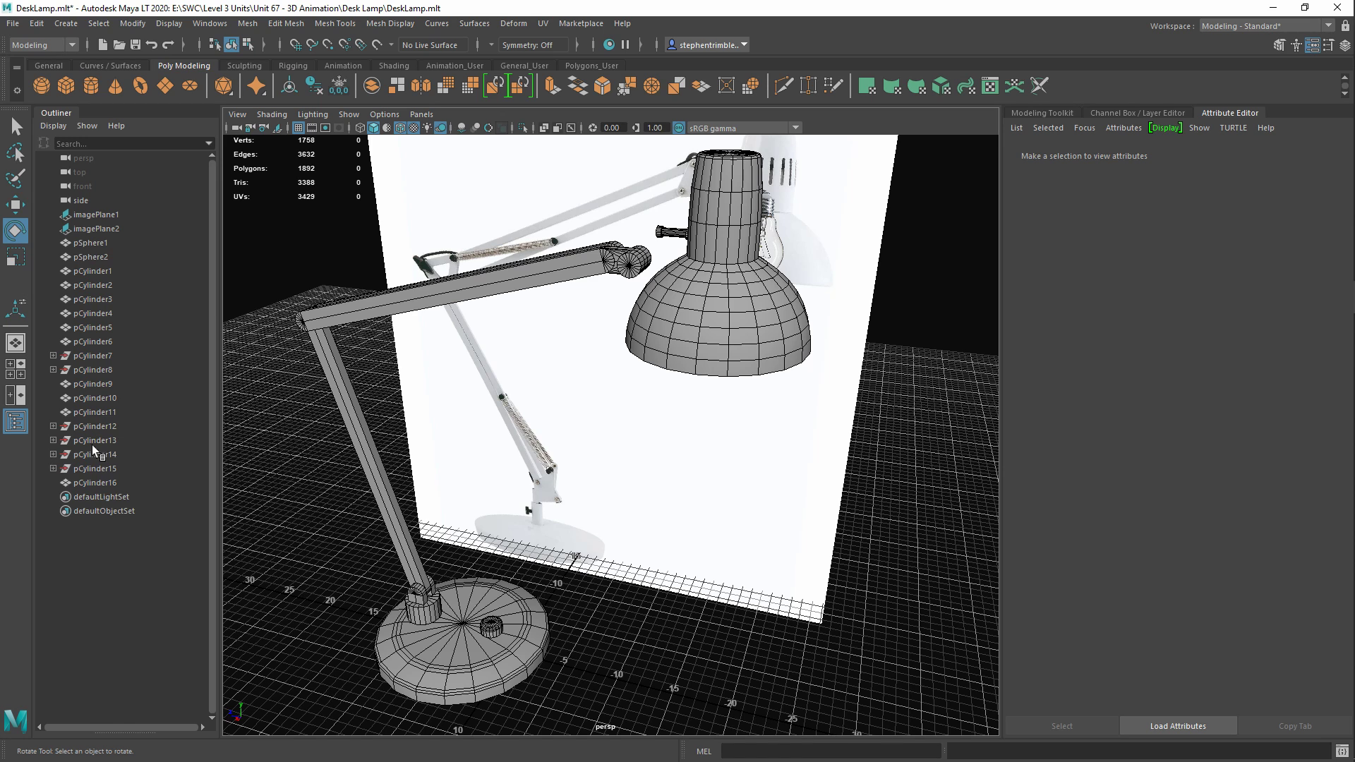
Check the contents of the pCylinder12 group in the scene hierarchy
left_click(54, 427)
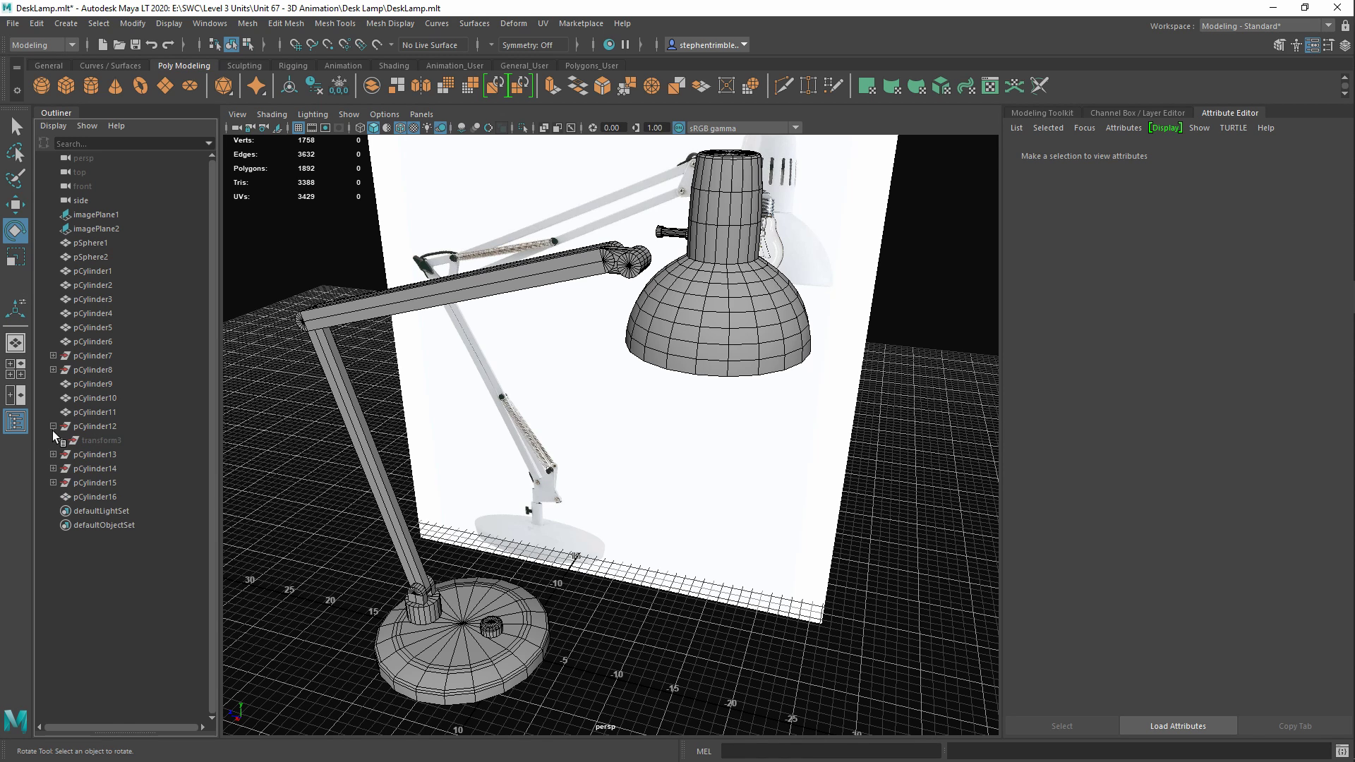
left_click(54, 427)
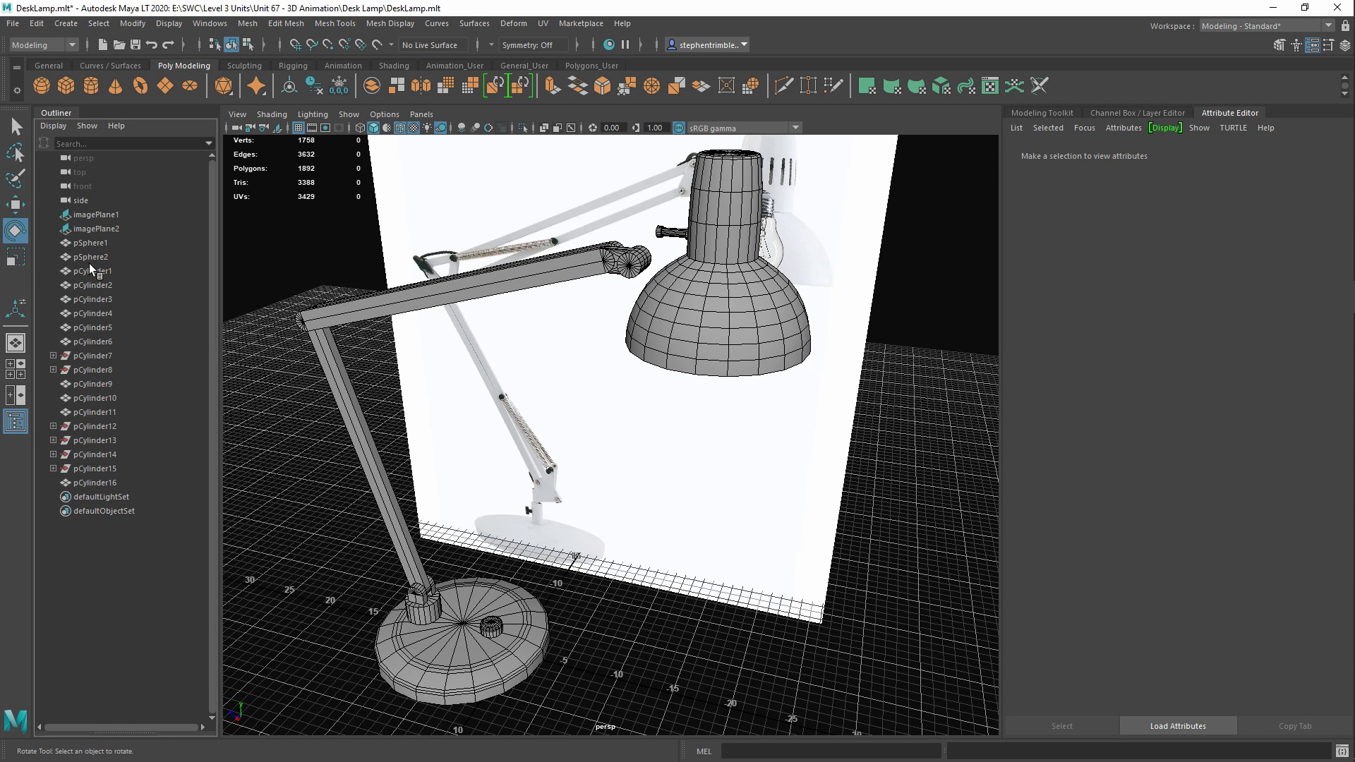